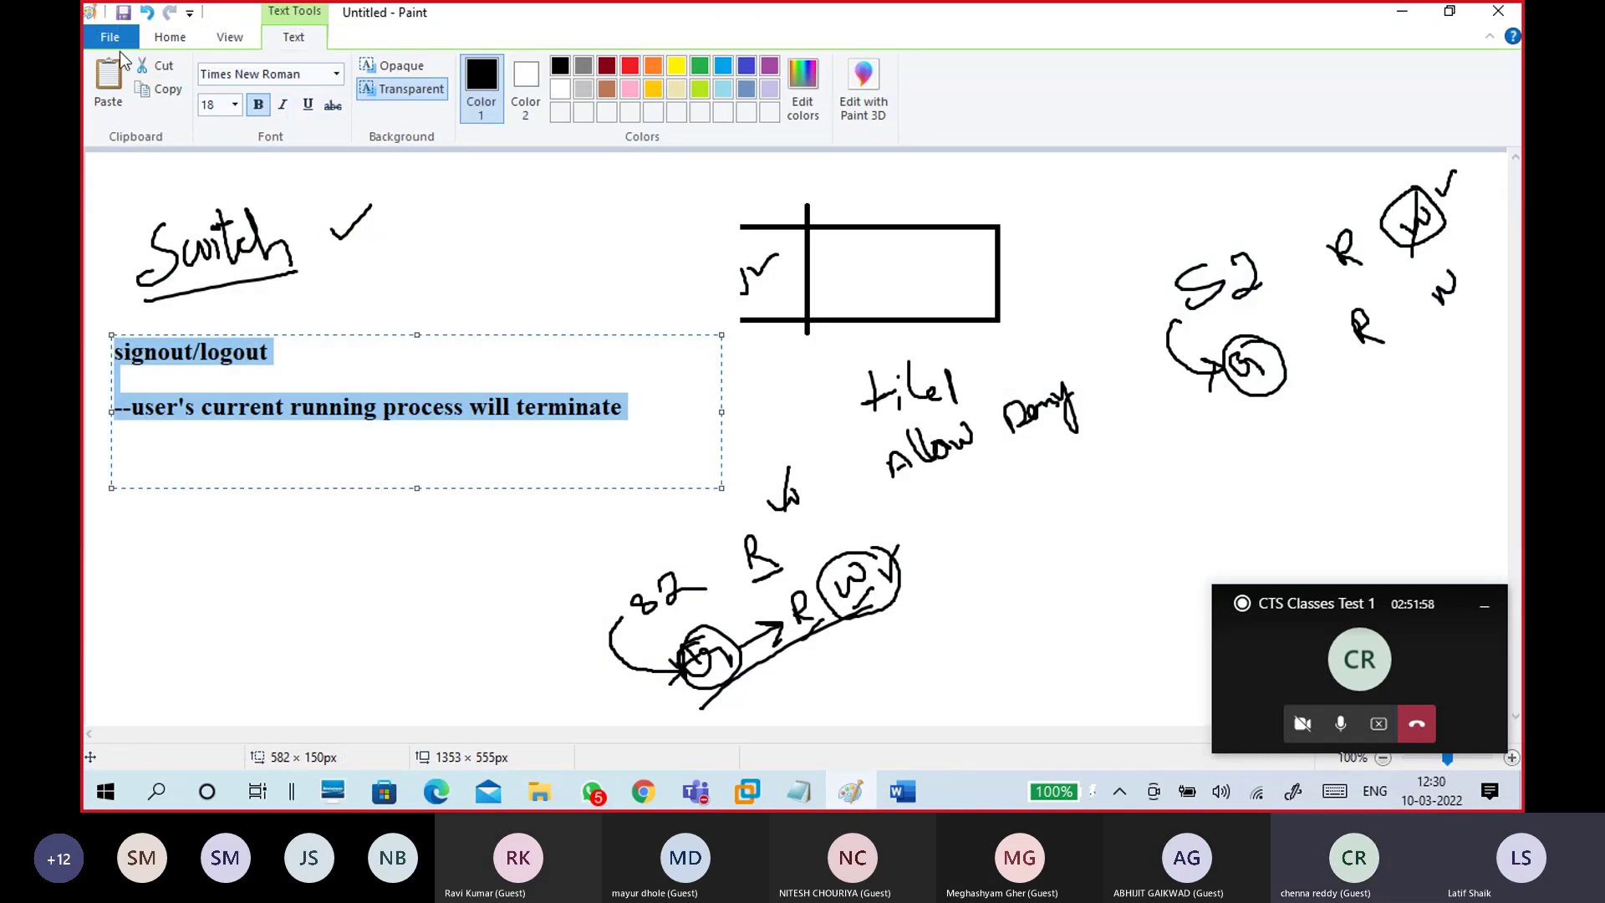
Start a new blank canvas without saving and draw a long black rectangle across its middle
left_click(117, 42)
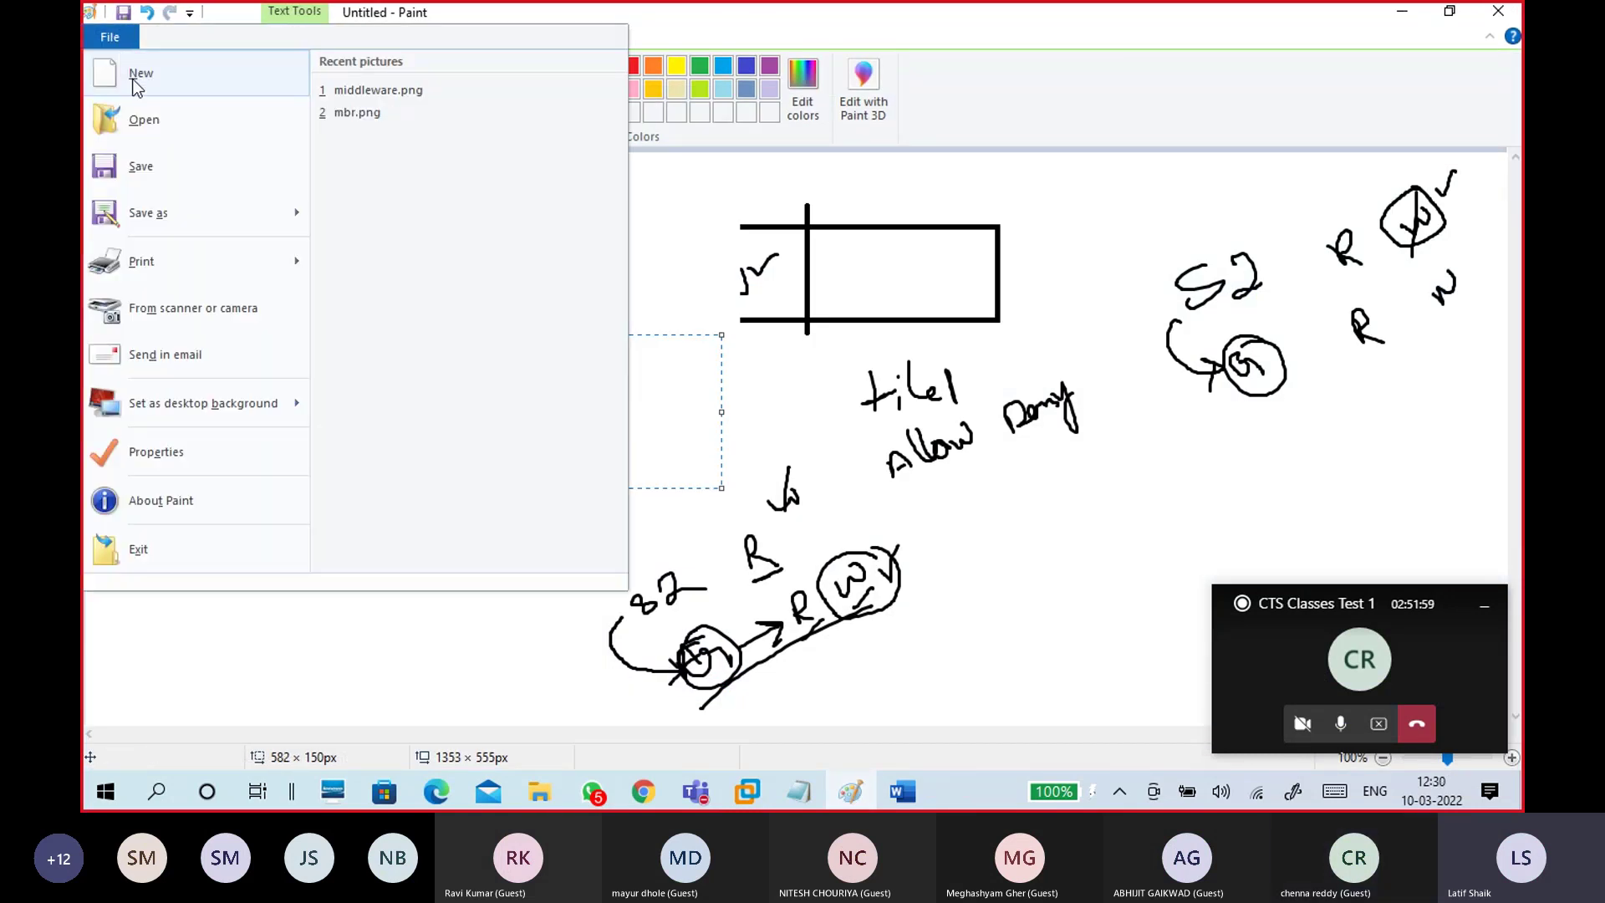
left_click(127, 69)
left_click(836, 396)
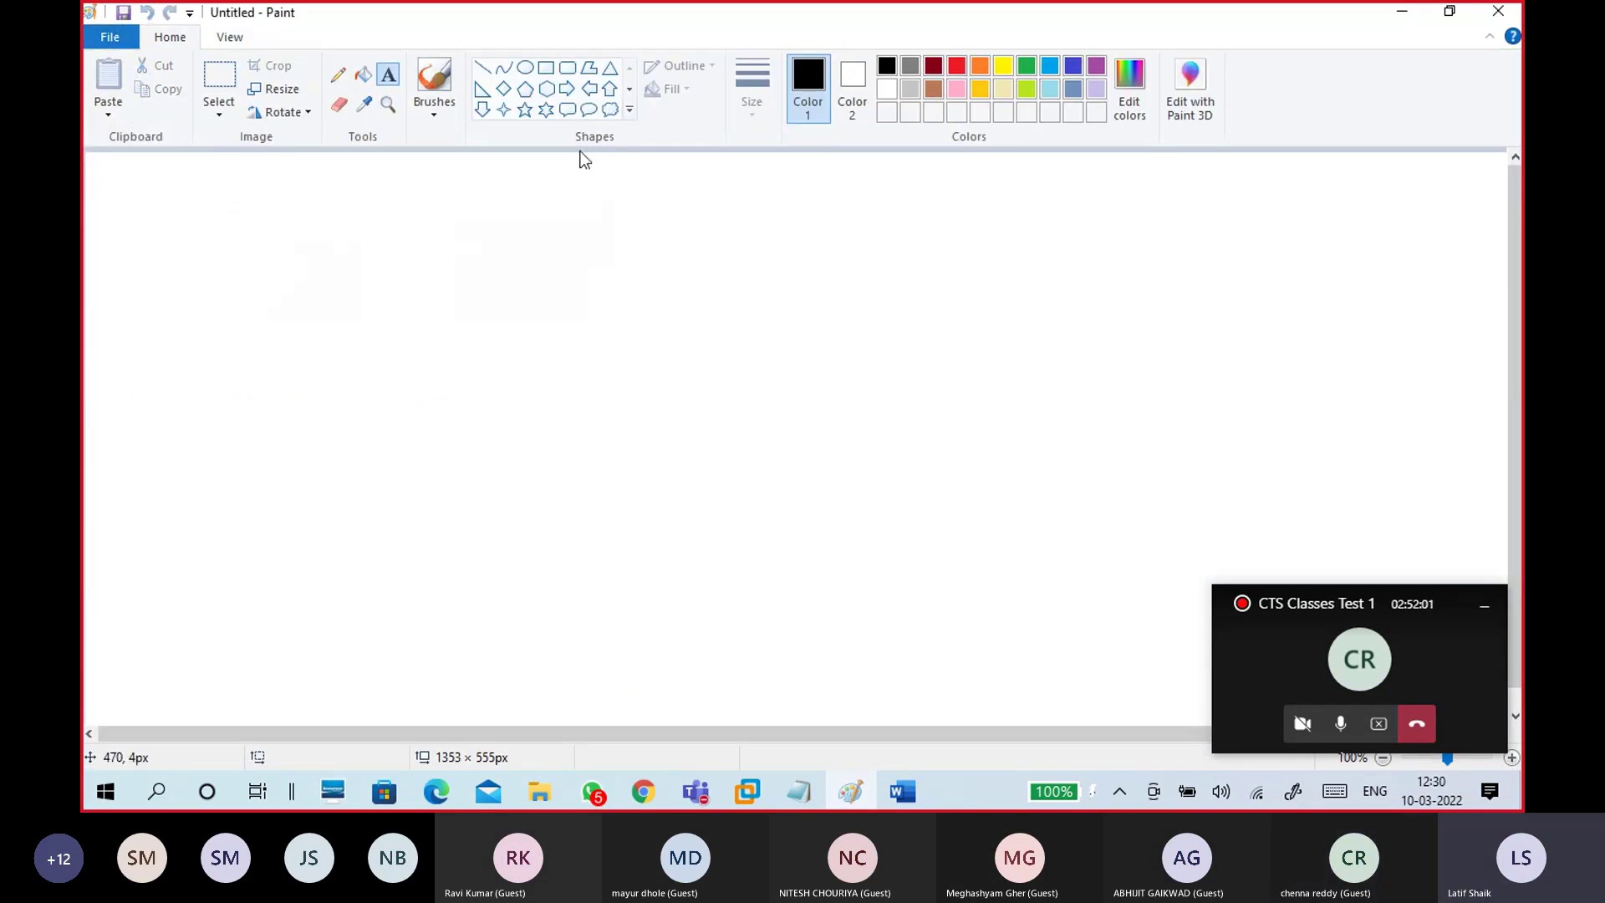
left_click(546, 67)
mouse_move(572, 270)
left_mouse_down()
mouse_move(659, 316)
mouse_move(1029, 415)
left_mouse_up()
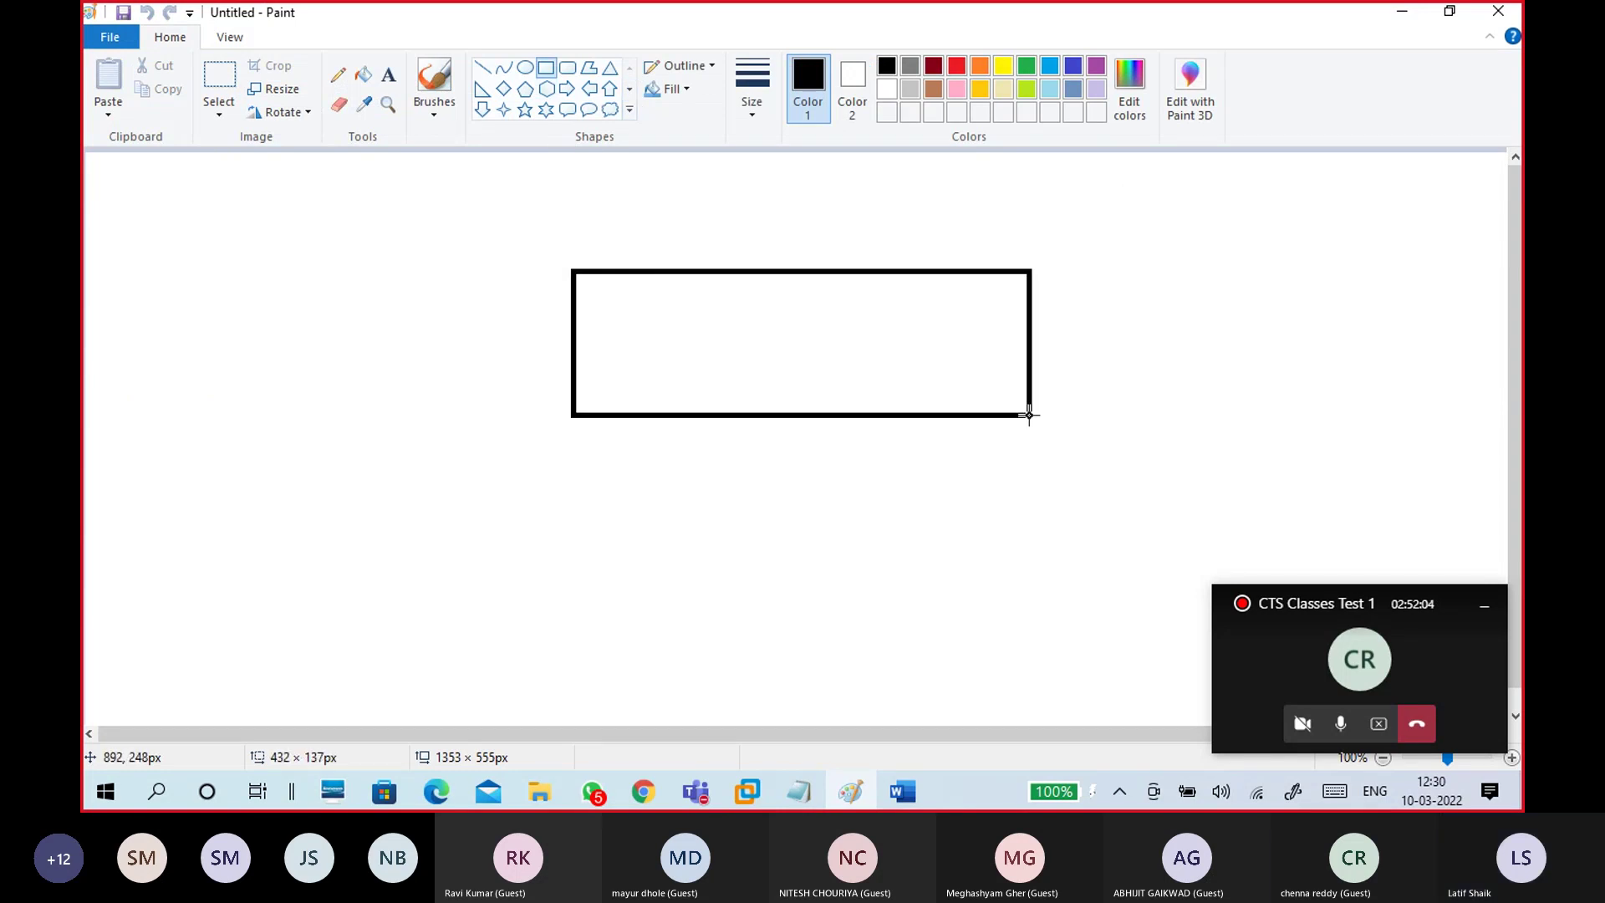
key("ctrl+z")
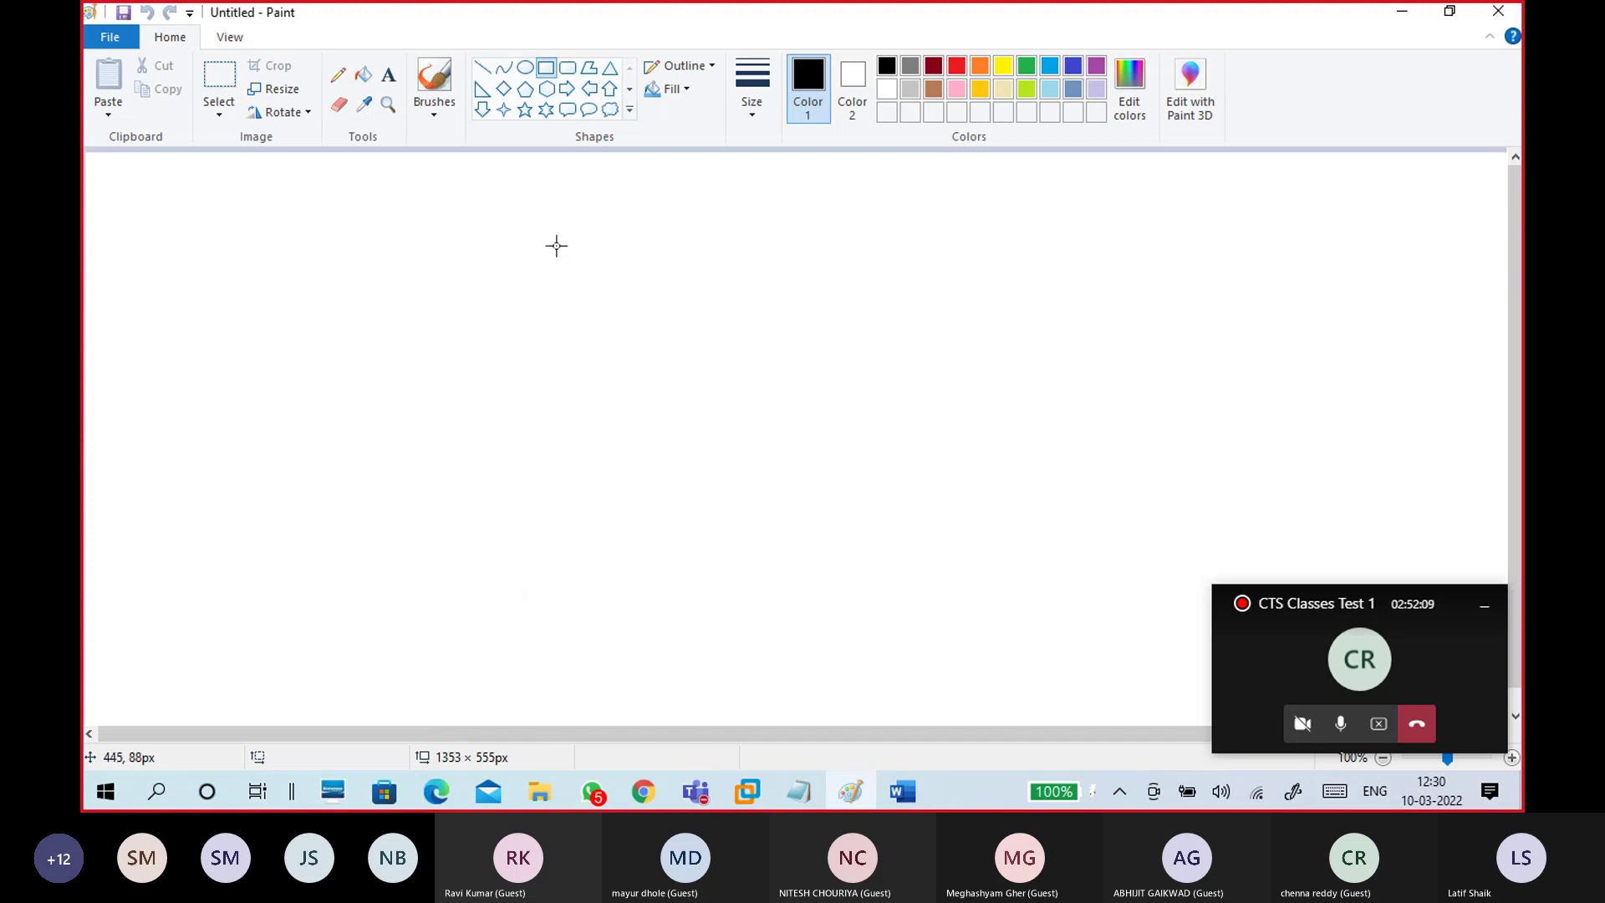
mouse_move(533, 226)
left_mouse_down()
mouse_move(937, 350)
mouse_move(1059, 355)
left_mouse_up()
Draw a smaller orange rectangle inside the black rectangle's middle section
left_click(441, 107)
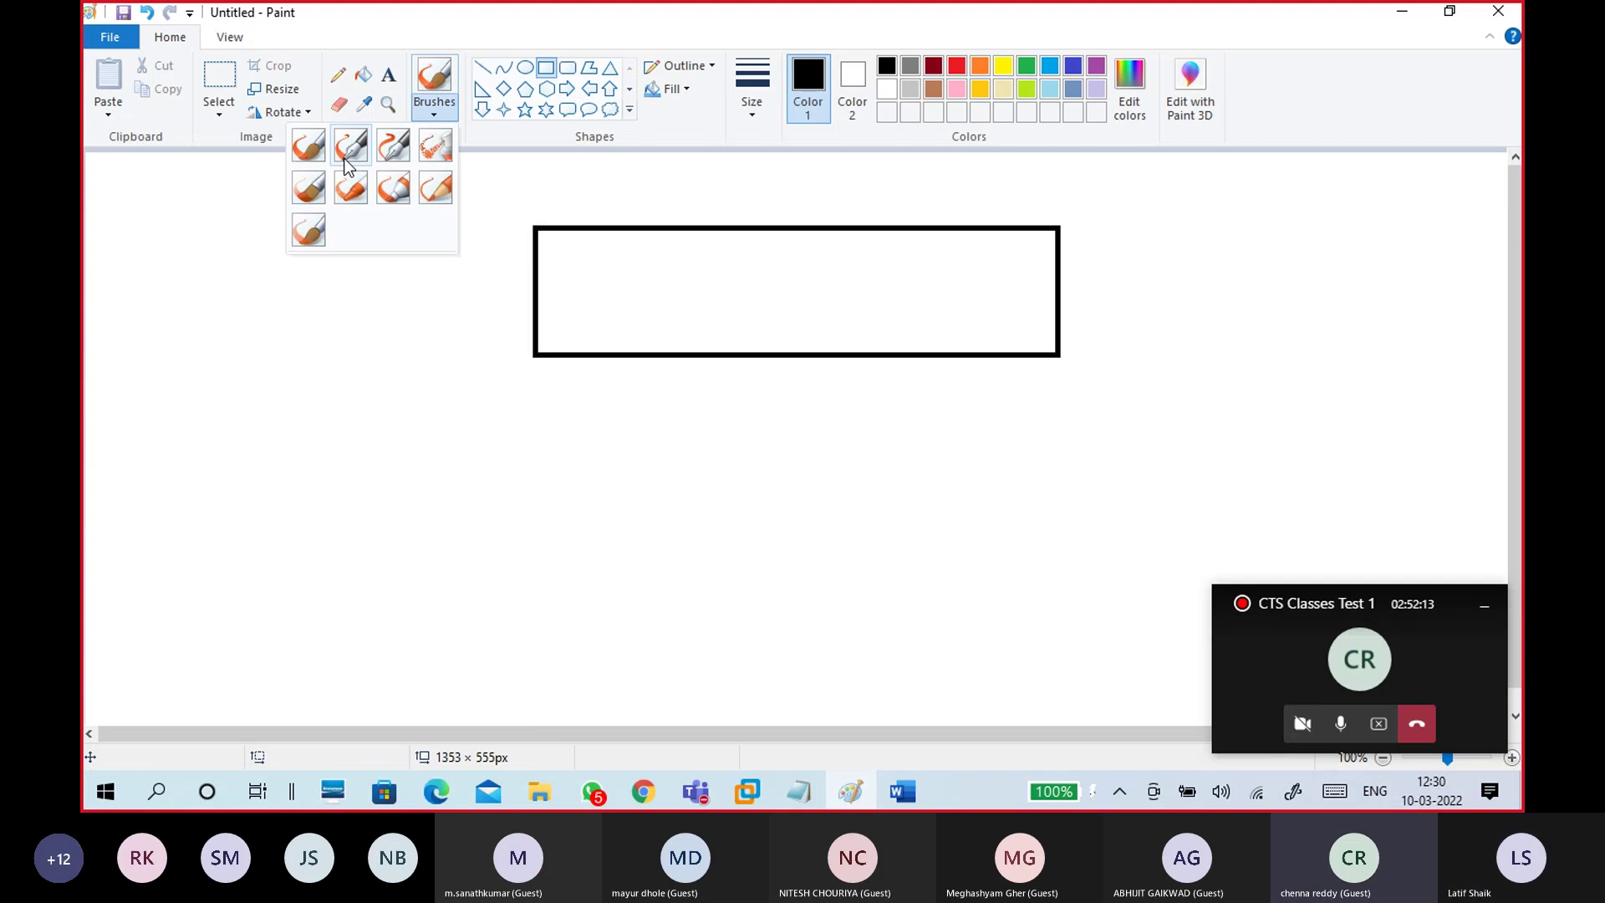
left_click(311, 144)
left_click(545, 72)
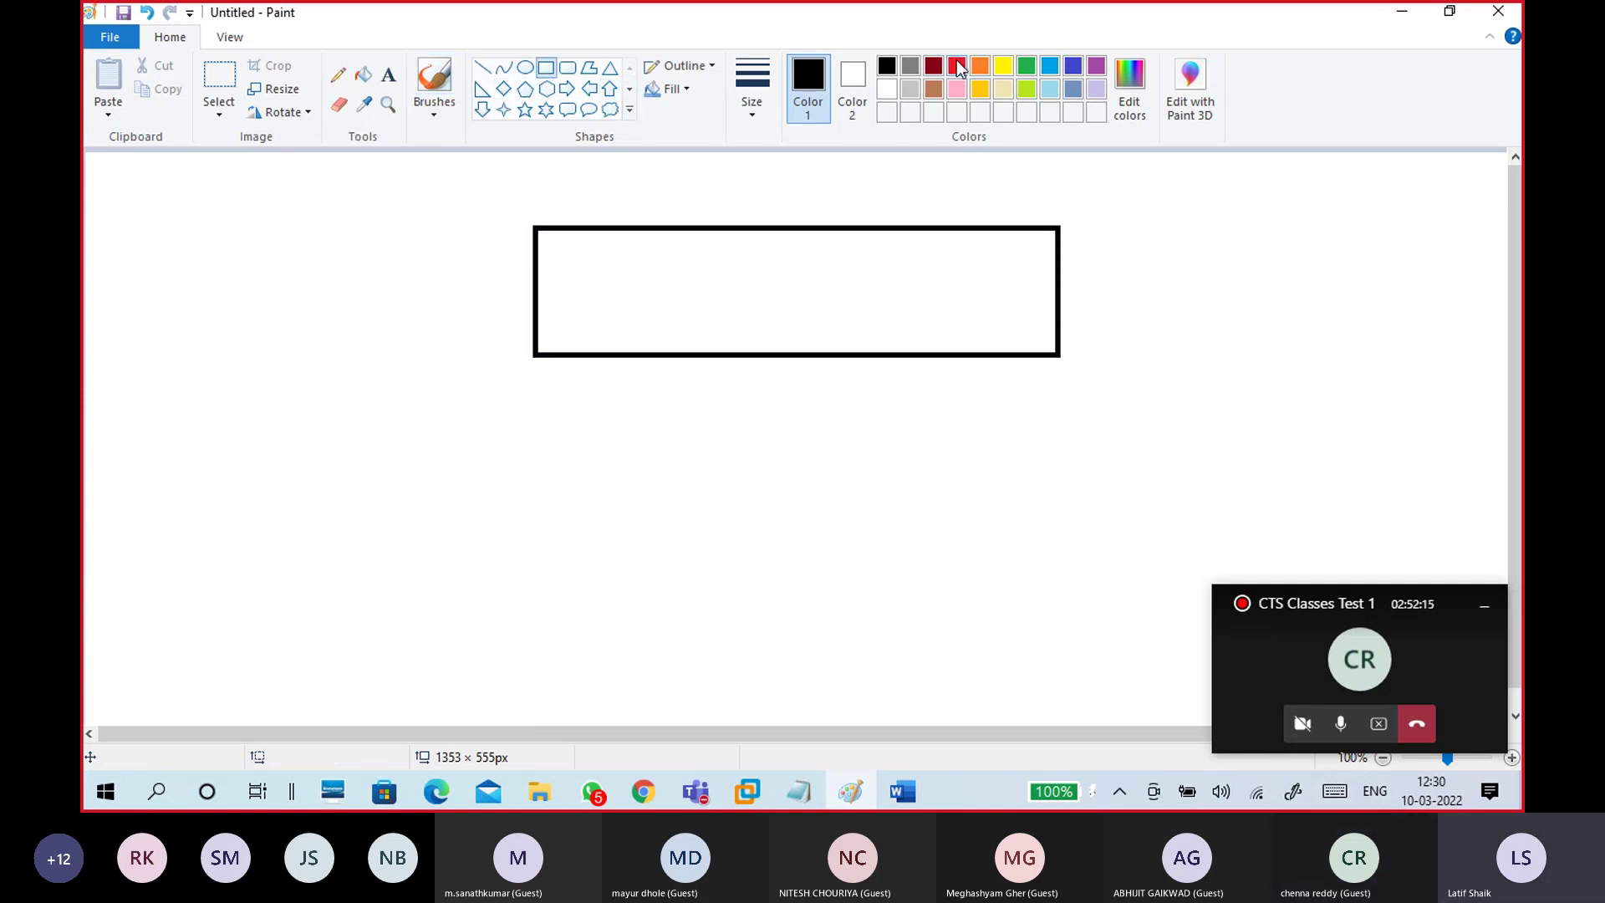
left_click(980, 67)
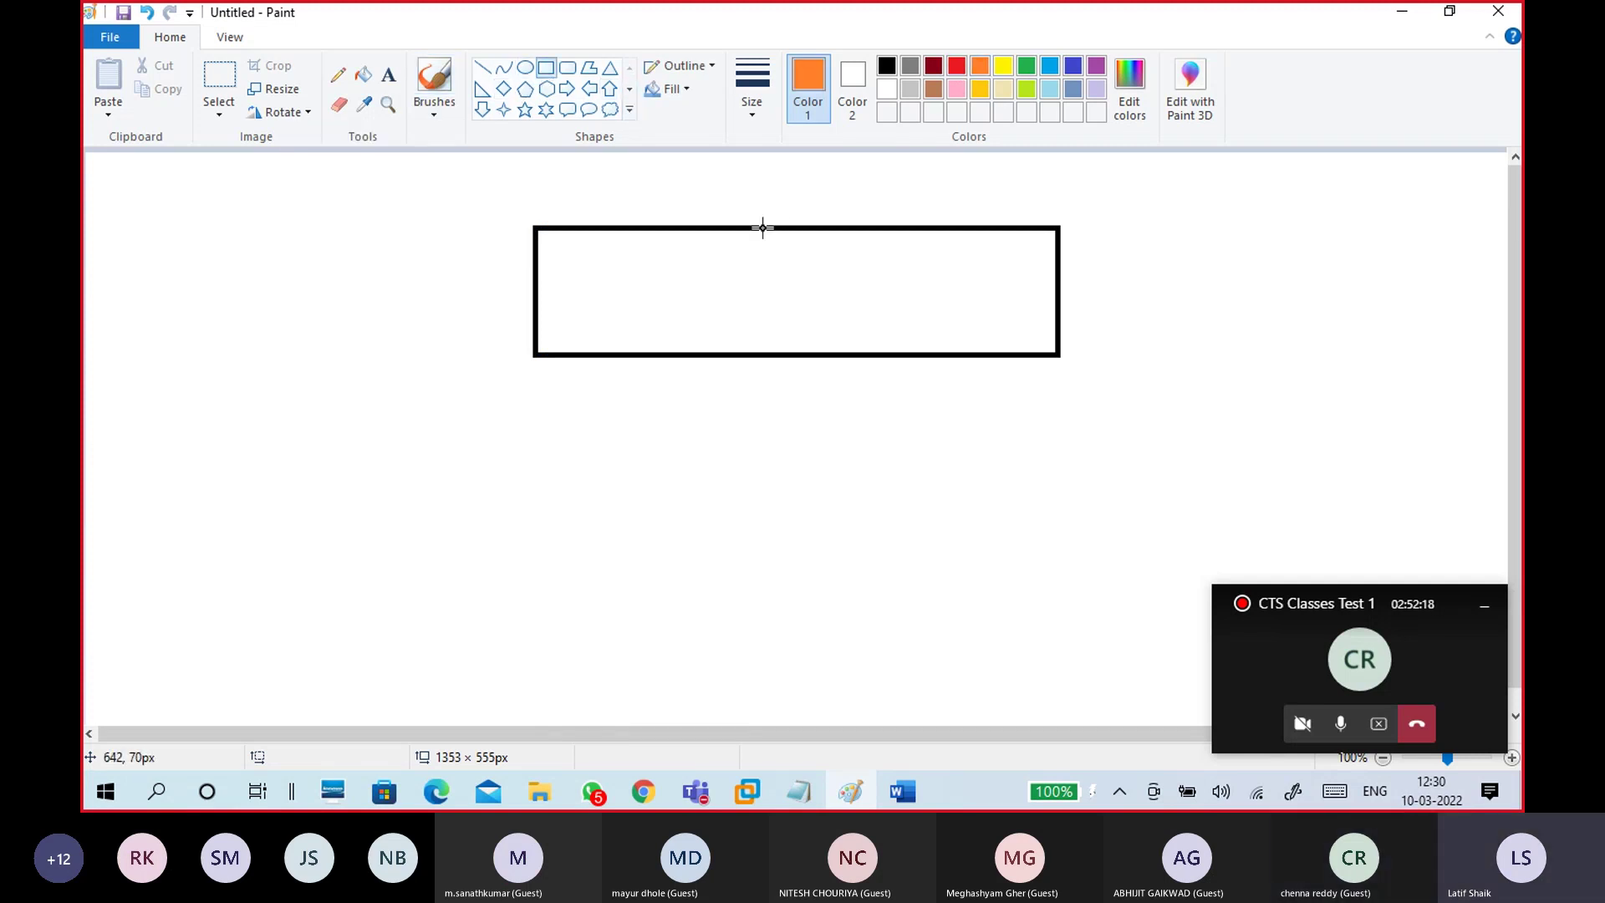
left_click_drag(758, 229, 938, 352)
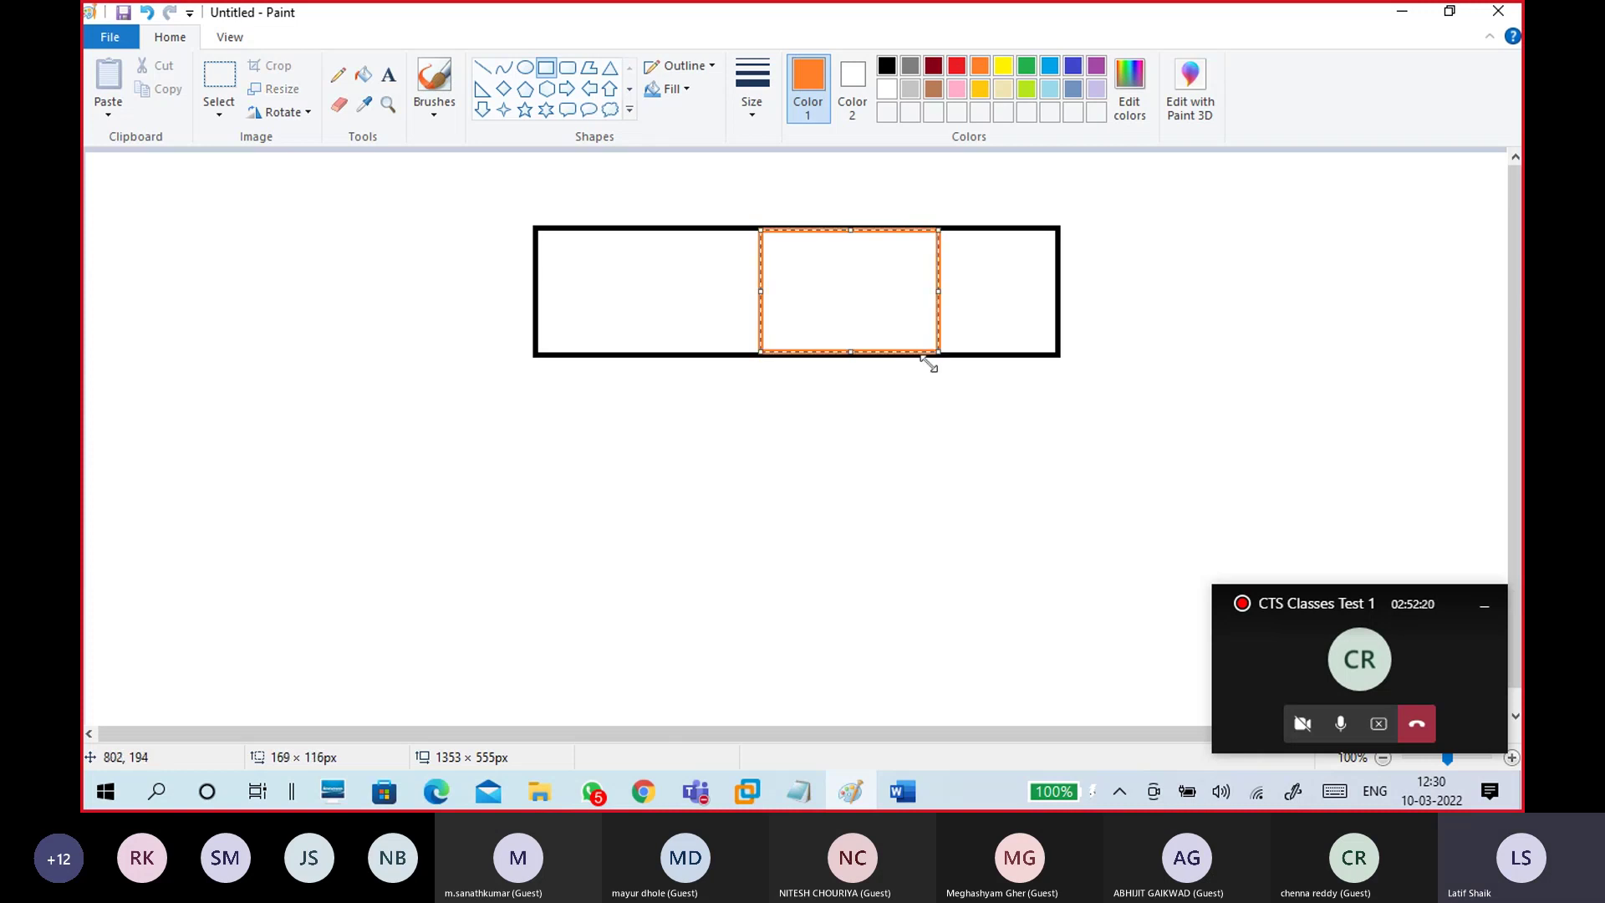
left_click(434, 104)
Handwrite '200G E:' above the orange box with the basic brush
left_click(308, 156)
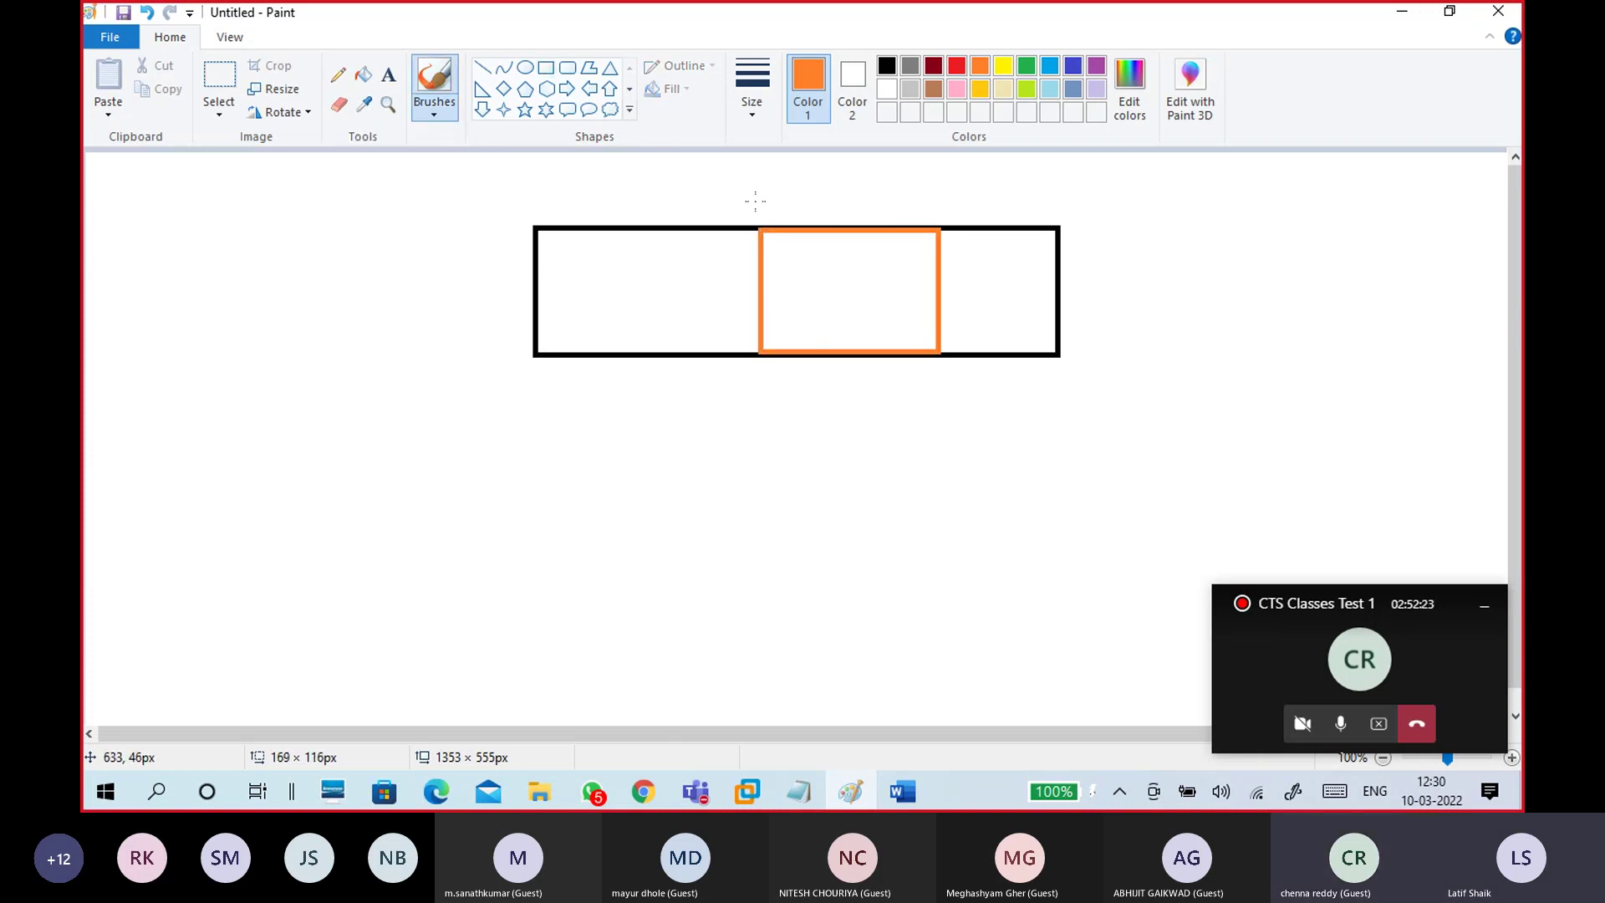
left_click_drag(754, 198, 777, 219)
mouse_move(778, 198)
left_mouse_down()
mouse_move(781, 213)
mouse_move(801, 195)
mouse_move(844, 215)
left_mouse_up()
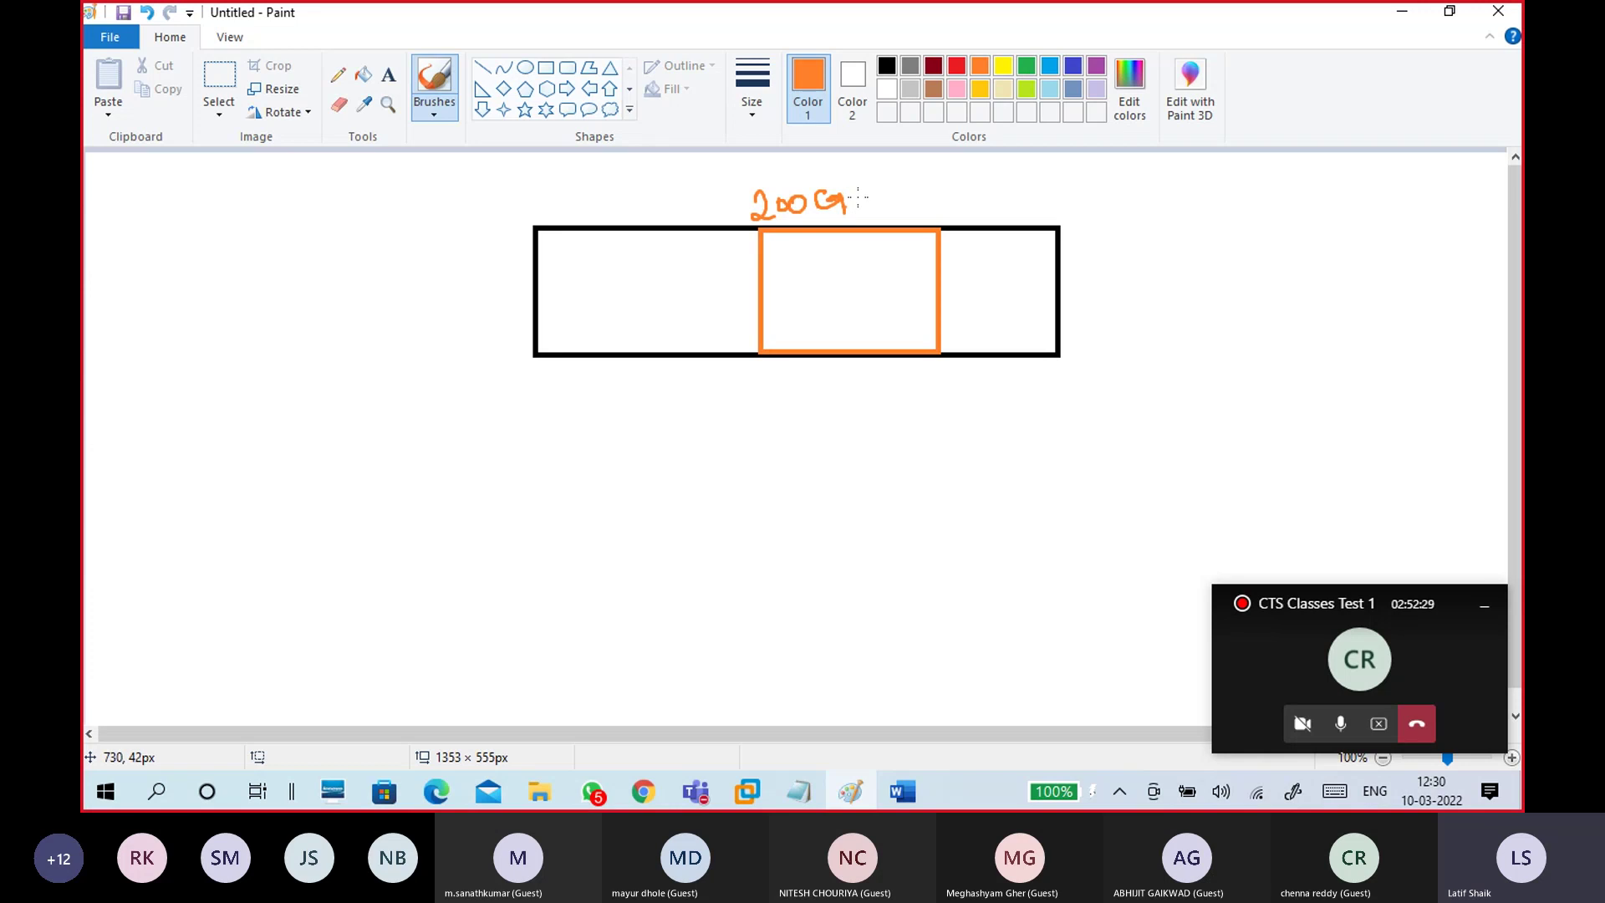
mouse_move(869, 190)
left_mouse_down()
mouse_move(866, 216)
mouse_move(886, 189)
mouse_move(890, 214)
left_mouse_up()
left_click(895, 198)
left_click(896, 211)
Write S1 and S2 left of the rectangle and scribble inside the orange box
left_click_drag(340, 236, 332, 267)
left_click_drag(355, 238, 360, 251)
mouse_move(357, 316)
left_mouse_down()
mouse_move(344, 334)
mouse_move(376, 318)
mouse_move(389, 330)
left_mouse_up()
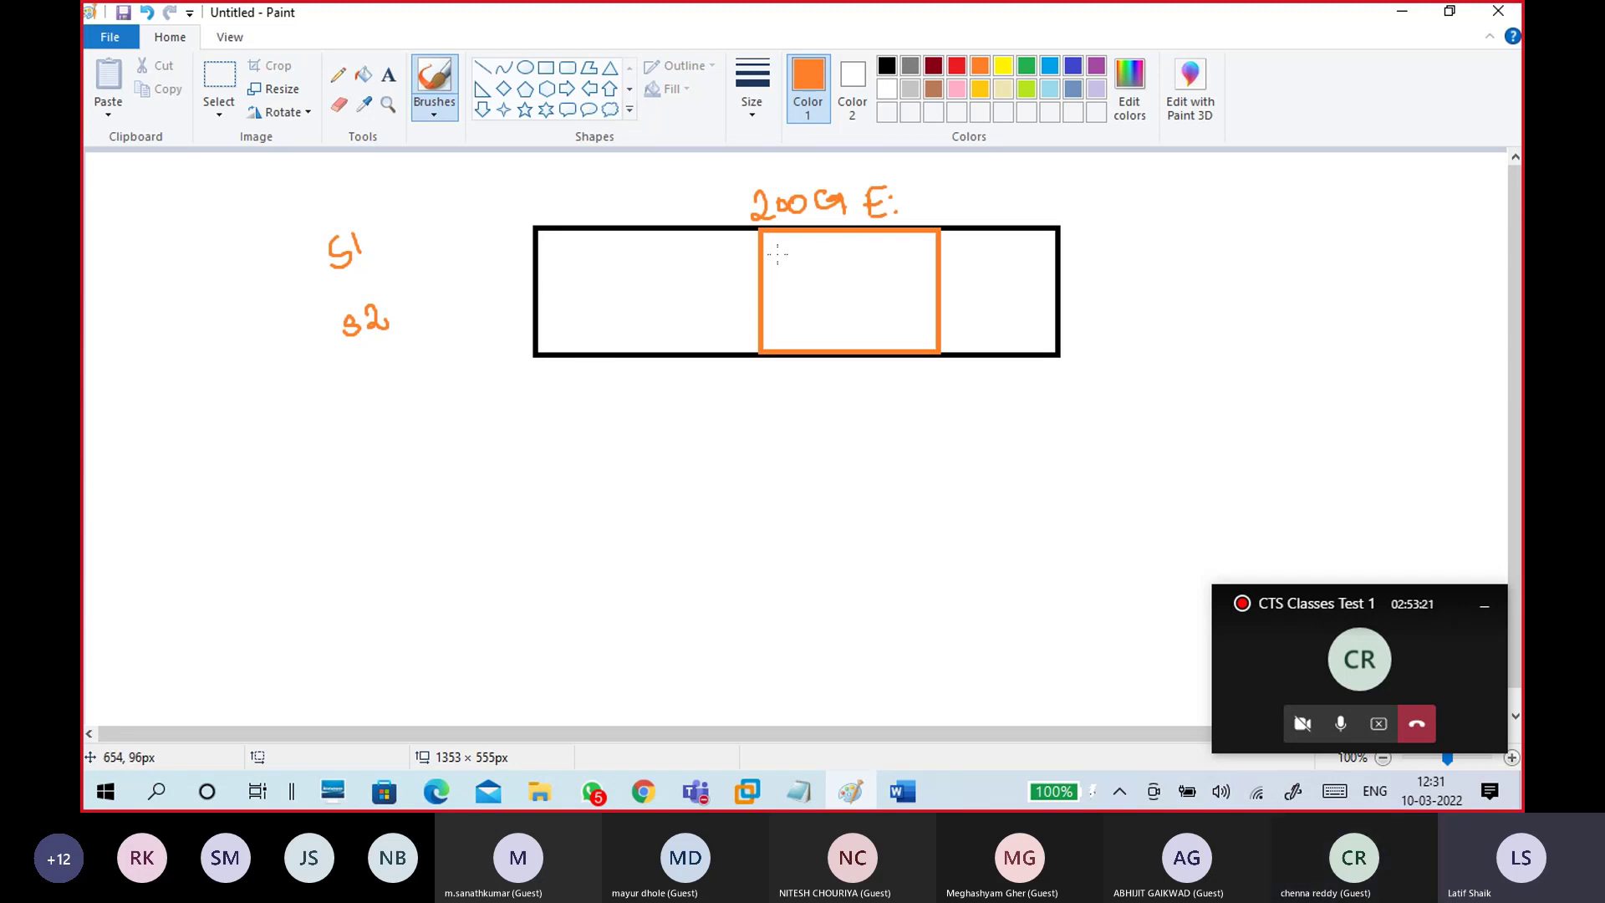
mouse_move(778, 253)
left_mouse_down()
mouse_move(826, 244)
mouse_move(803, 278)
mouse_move(885, 288)
mouse_move(857, 310)
mouse_move(919, 320)
left_mouse_up()
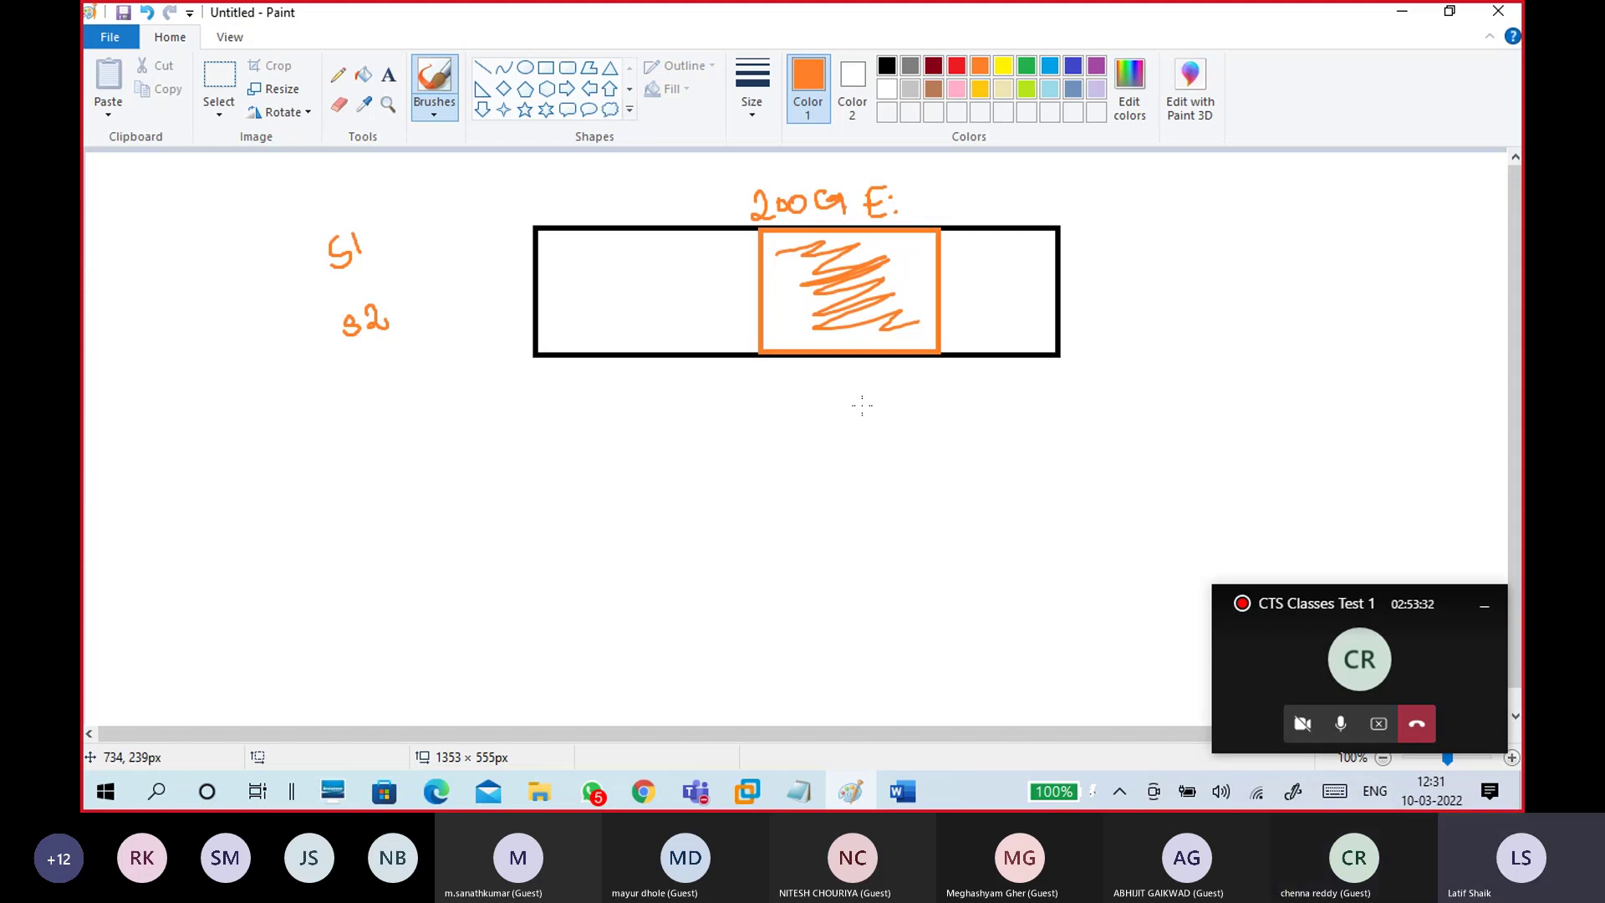
Undo the scribble, write S3 and S4, and draw curved arrows from S2–S4 into the box
key("ctrl+z")
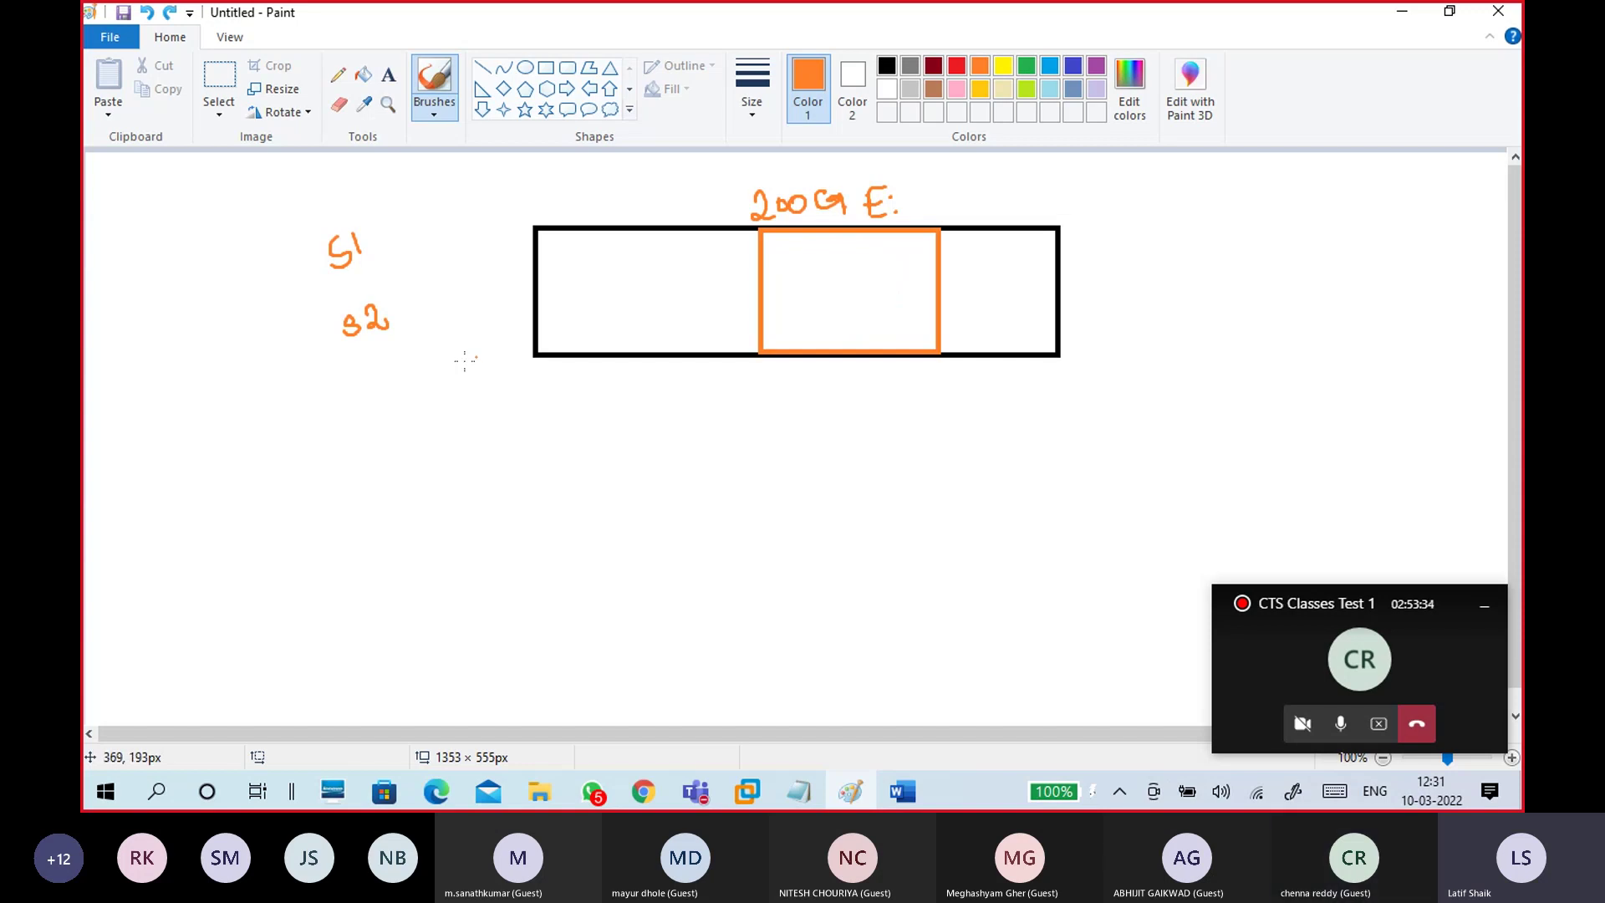
mouse_move(378, 387)
left_mouse_down()
mouse_move(353, 420)
mouse_move(397, 391)
mouse_move(370, 482)
mouse_move(436, 468)
mouse_move(441, 503)
left_mouse_up()
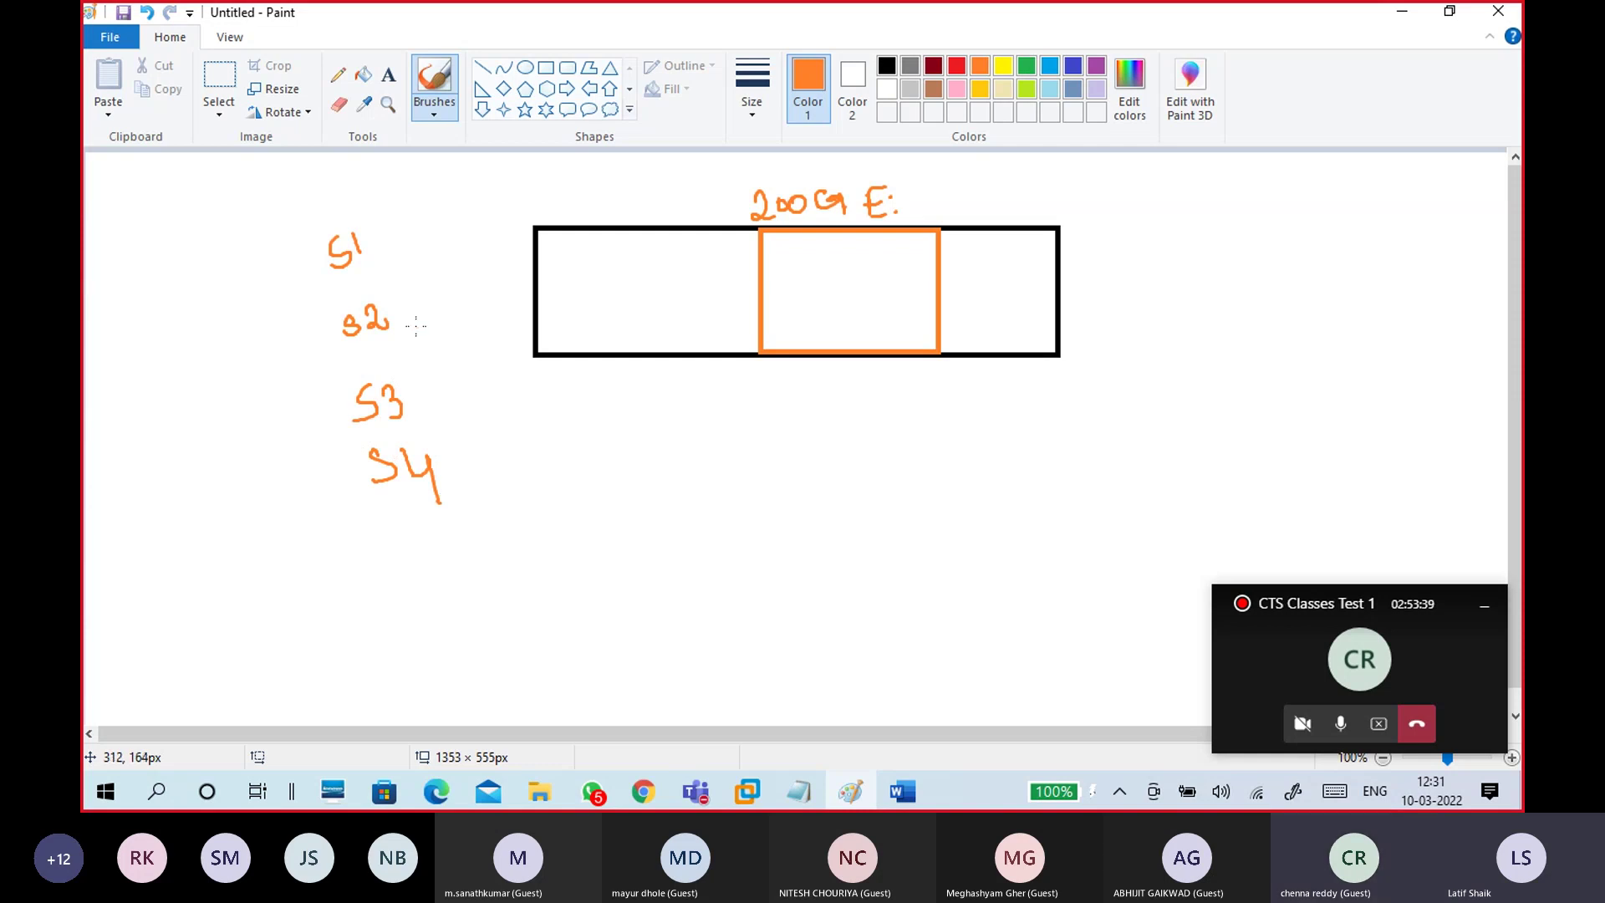
mouse_move(415, 326)
left_mouse_down()
mouse_move(734, 378)
mouse_move(775, 334)
mouse_move(794, 342)
left_mouse_up()
mouse_move(428, 400)
left_mouse_down()
mouse_move(542, 418)
mouse_move(834, 321)
mouse_move(835, 346)
left_mouse_up()
mouse_move(458, 457)
left_mouse_down()
mouse_move(798, 383)
mouse_move(858, 317)
left_mouse_up()
left_click_drag(857, 318, 863, 341)
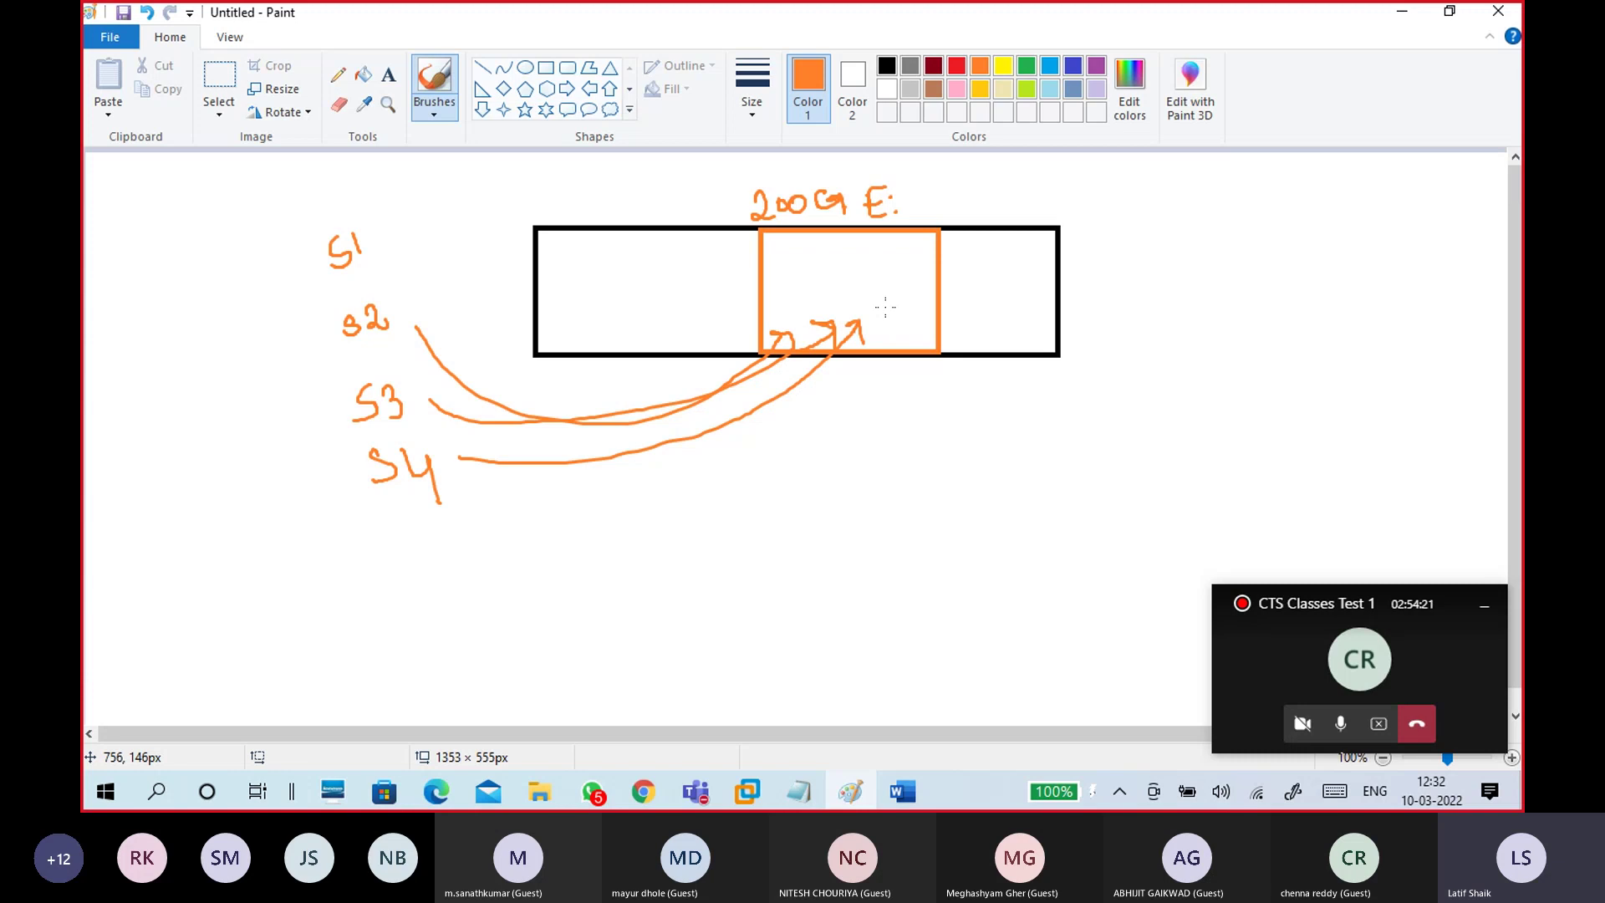
Undo the arrows, write S2 below, and draw a narrow gold rectangle inside the orange box
key("ctrl+z")
key("ctrl+z")
key("ctrl+z")
key("ctrl+z")
key("ctrl+z")
key("ctrl+z")
key("ctrl+z")
key("ctrl+z")
key("ctrl+z")
key("ctrl+z")
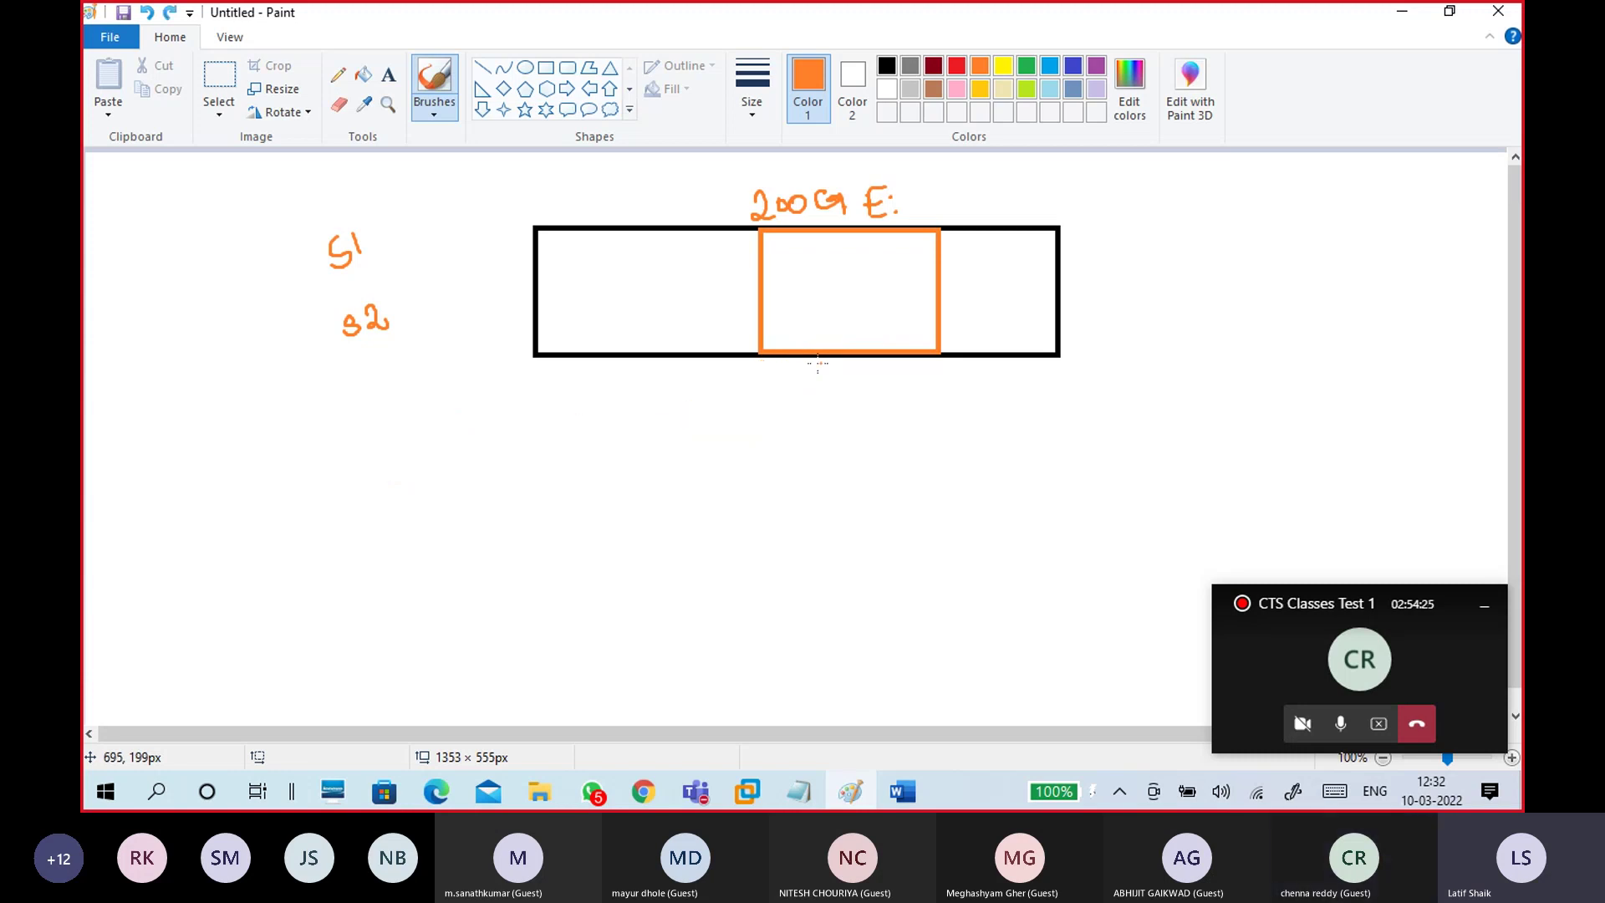
left_click_drag(707, 405, 674, 477)
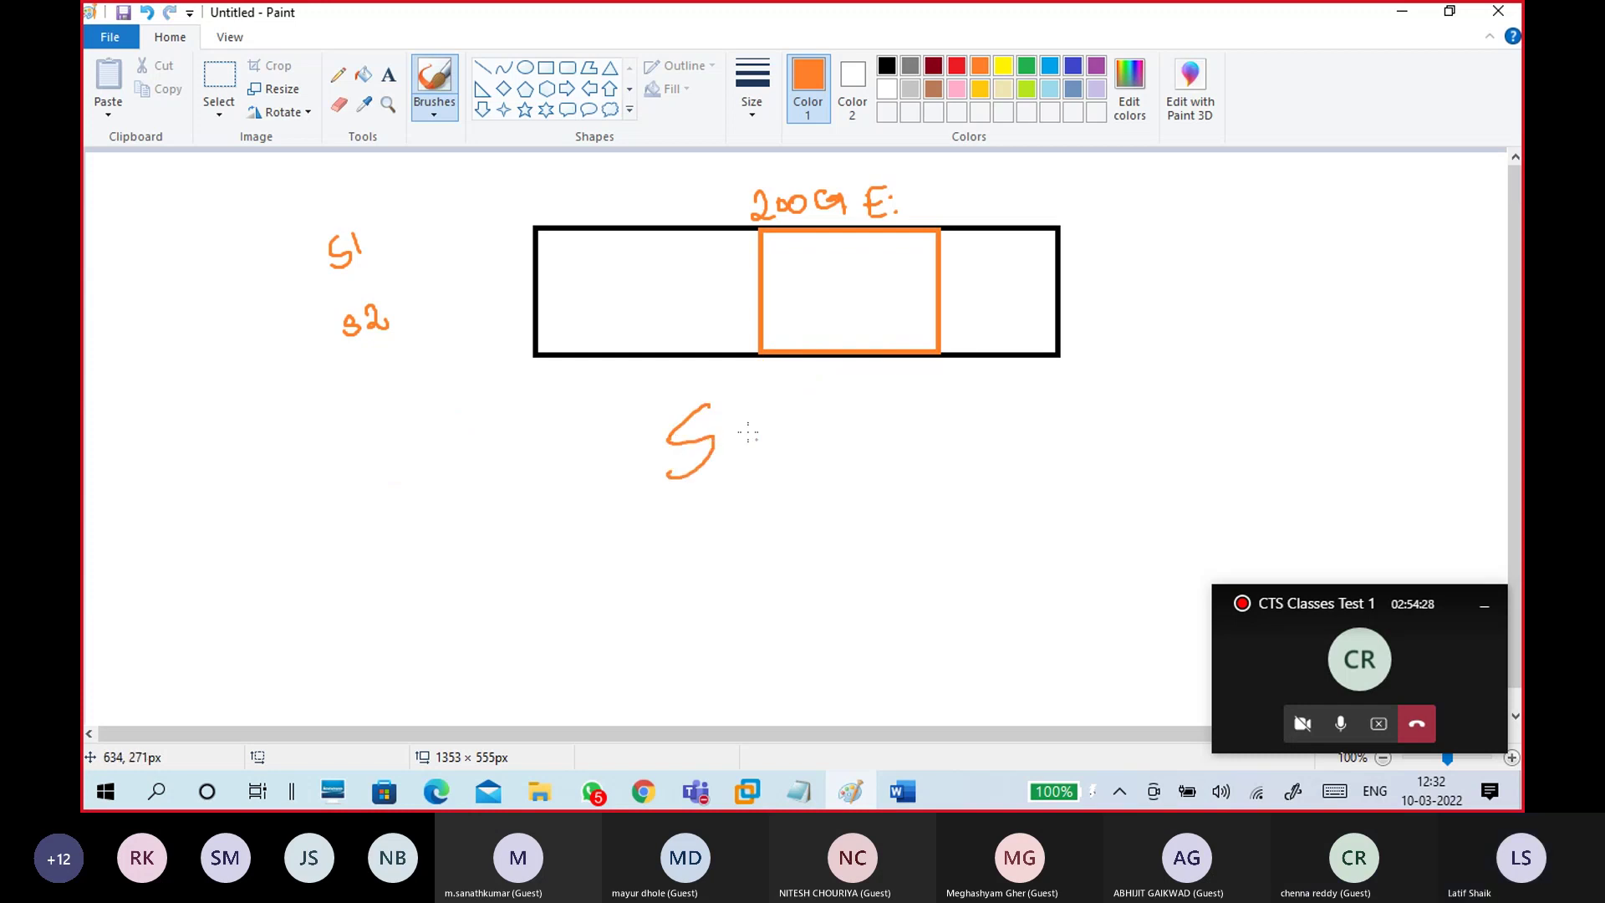
left_click_drag(717, 418, 765, 450)
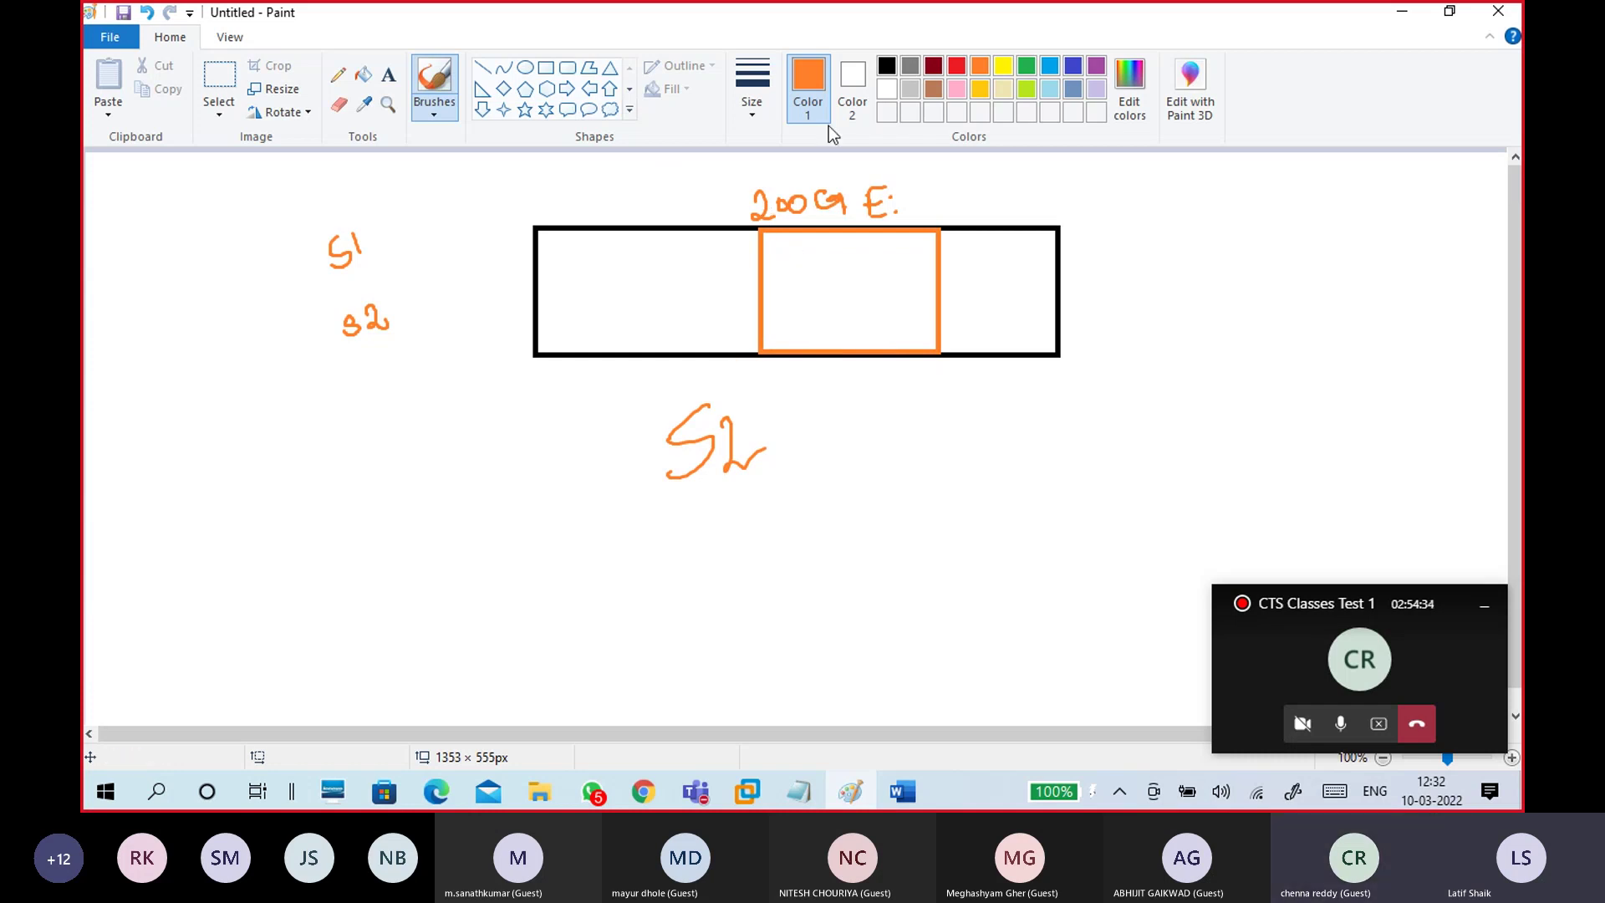
left_click(979, 90)
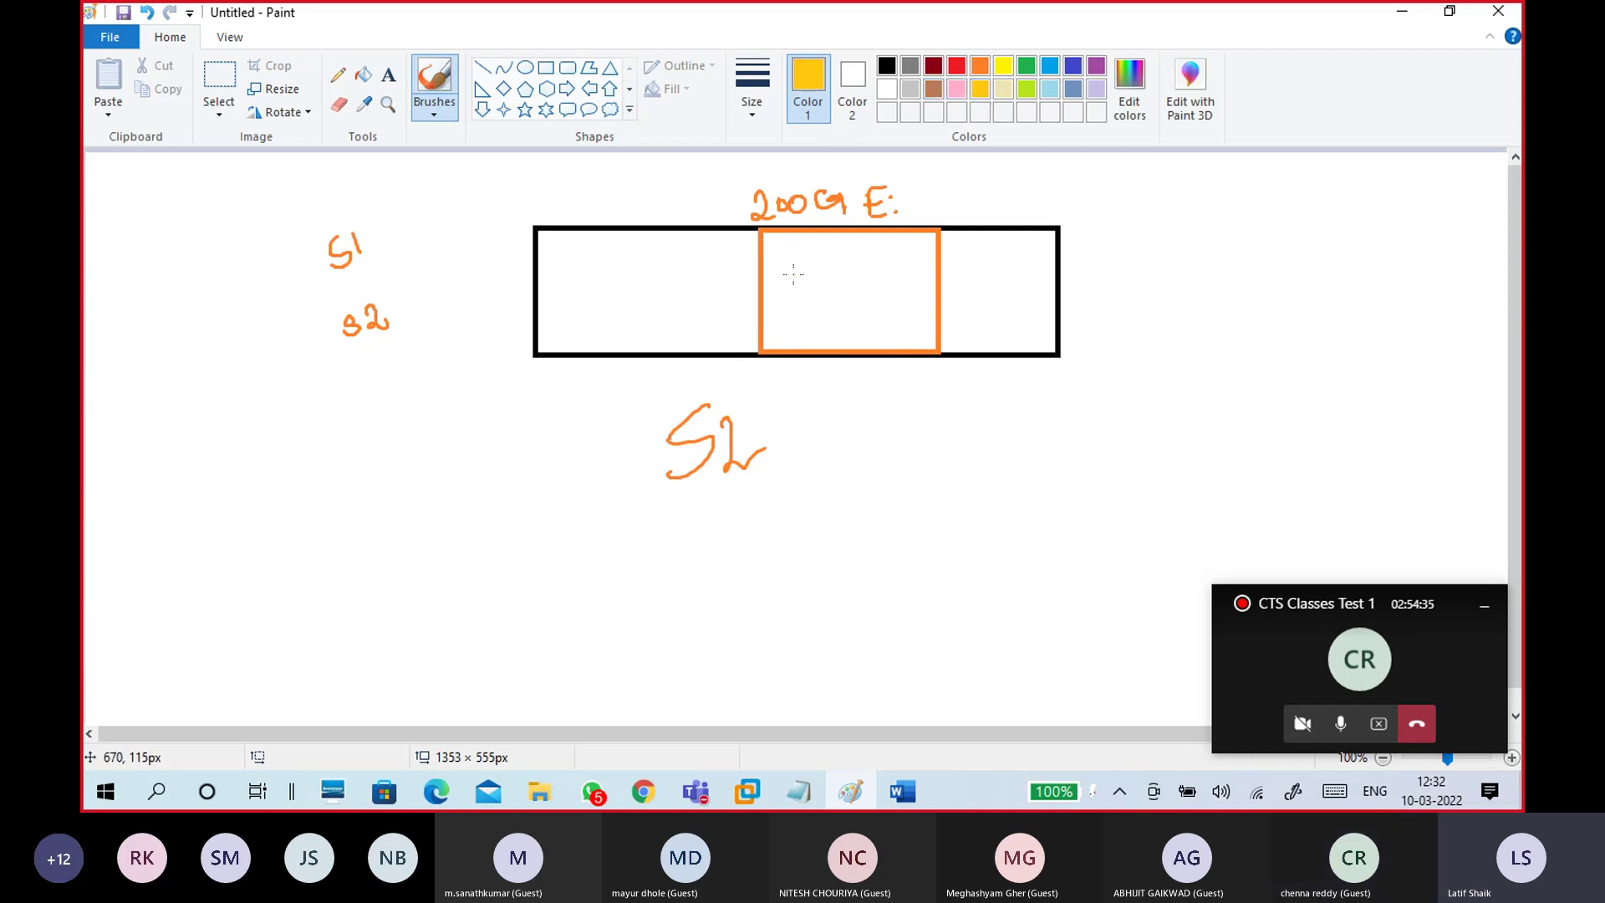
left_click(546, 67)
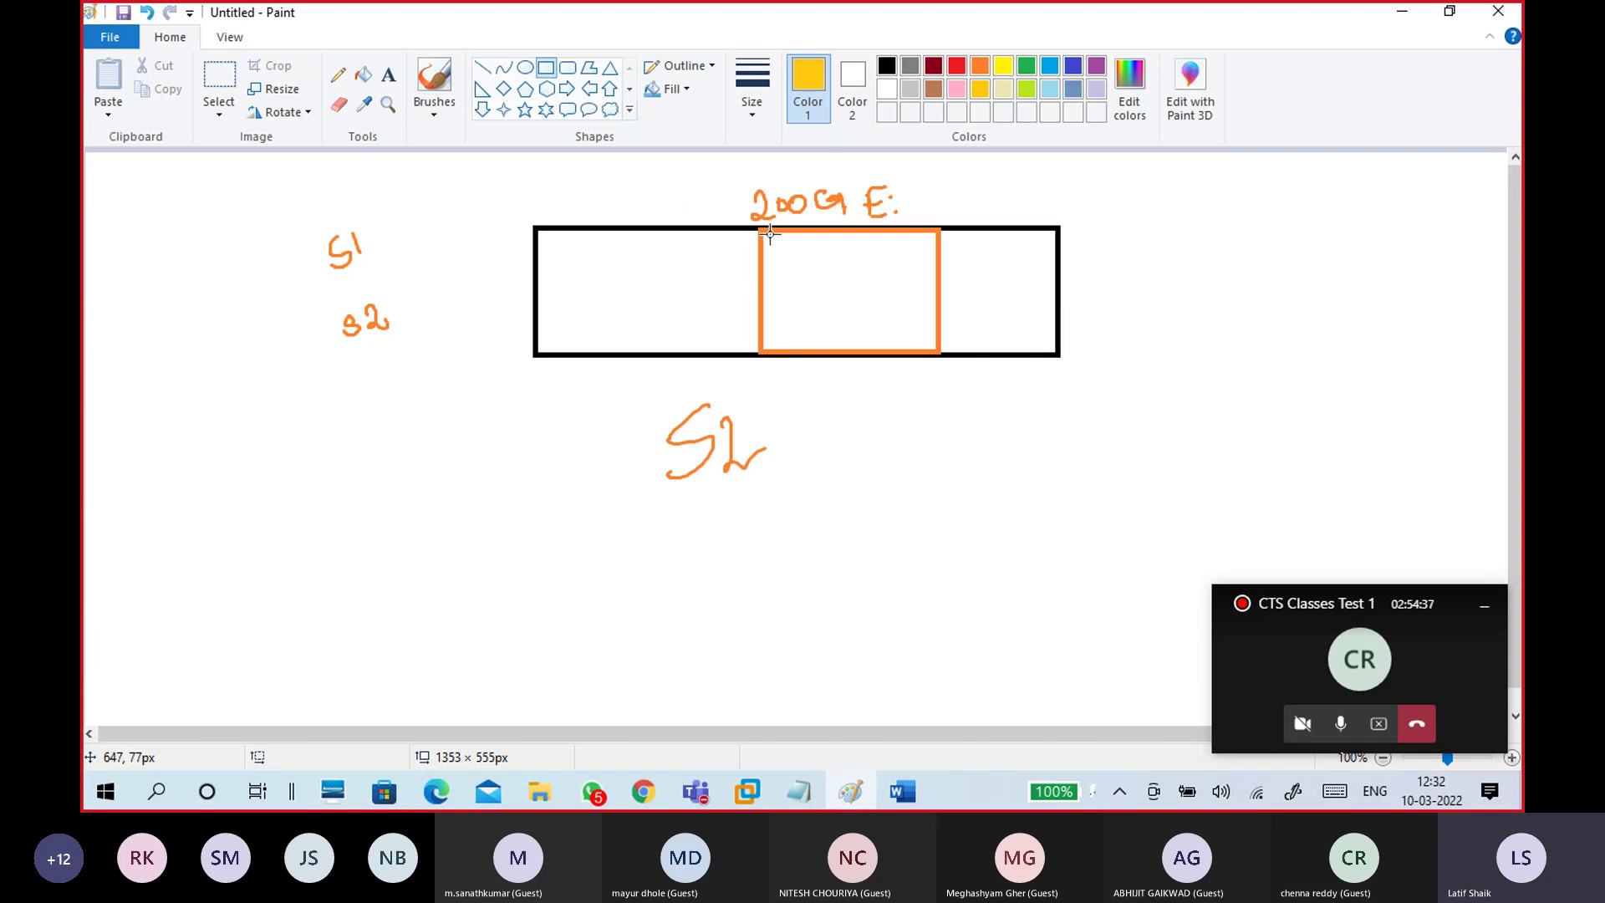
left_click_drag(768, 233, 819, 349)
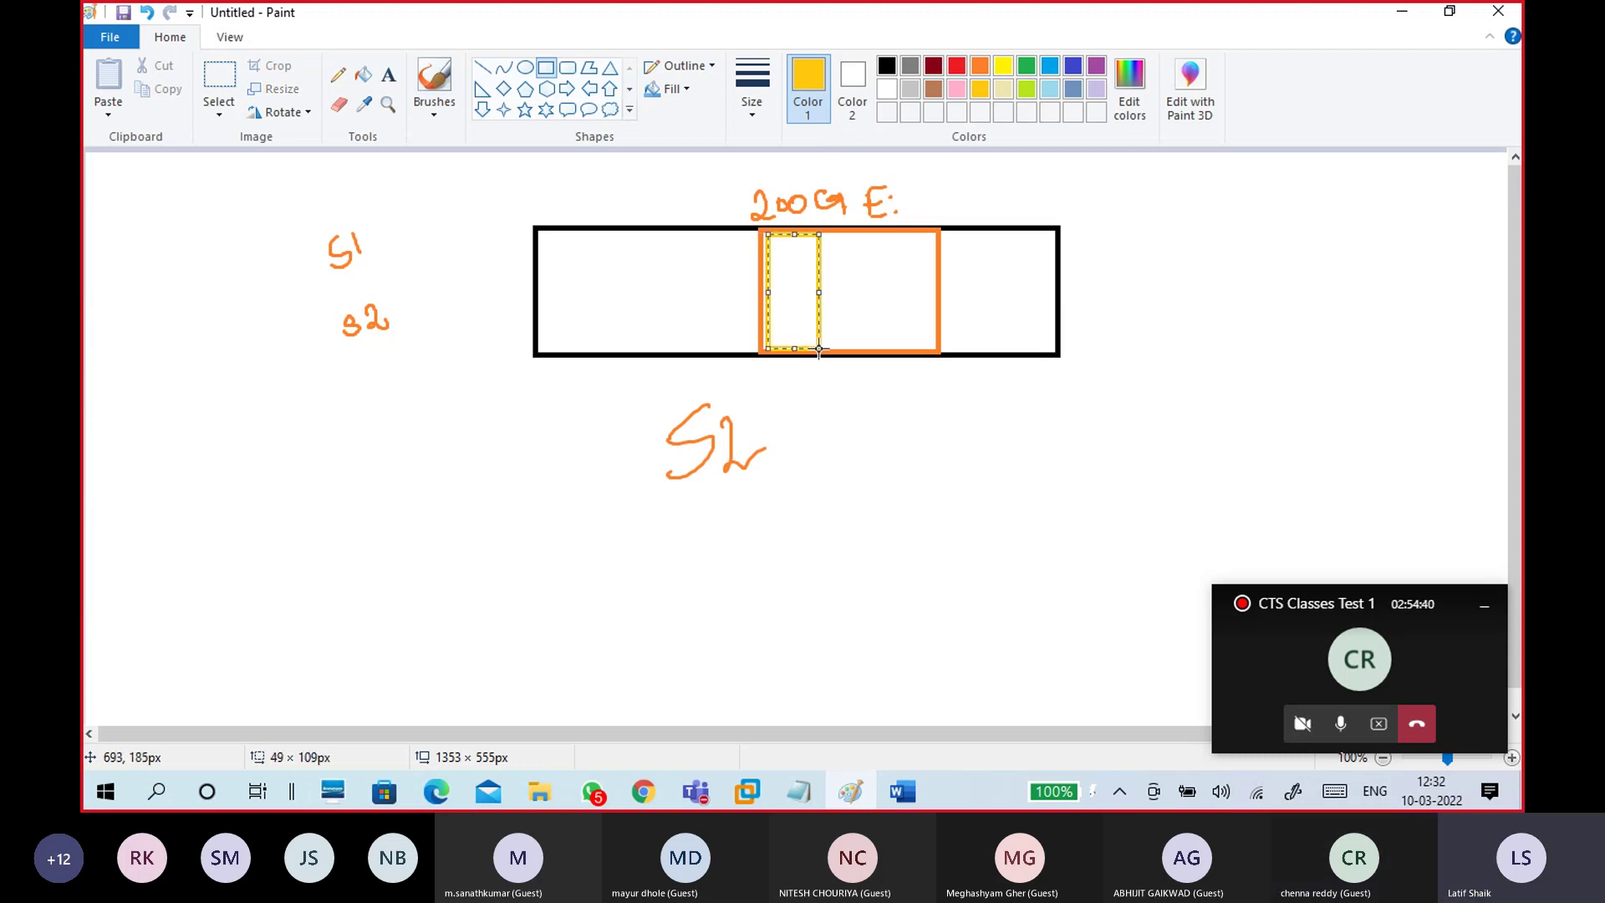
Draw an arrow from S2 up to the gold slot and label it 20
left_click(435, 110)
left_click(301, 145)
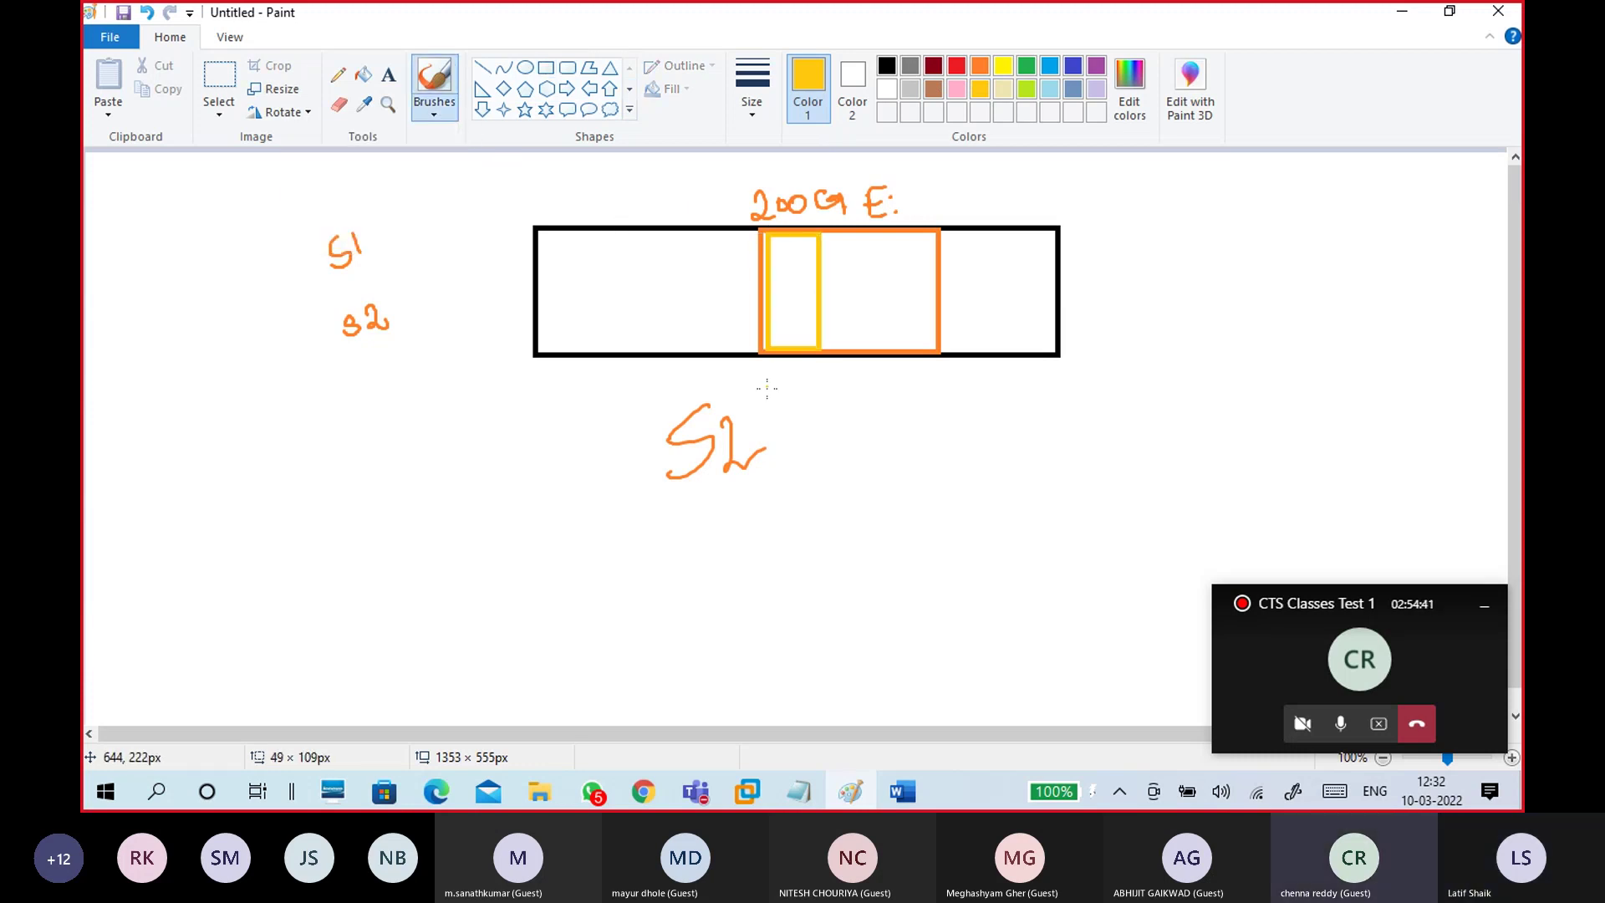
mouse_move(758, 418)
left_mouse_down()
mouse_move(796, 345)
mouse_move(784, 366)
mouse_move(804, 366)
left_mouse_up()
mouse_move(780, 302)
left_mouse_down()
mouse_move(798, 326)
mouse_move(795, 296)
mouse_move(813, 296)
left_mouse_up()
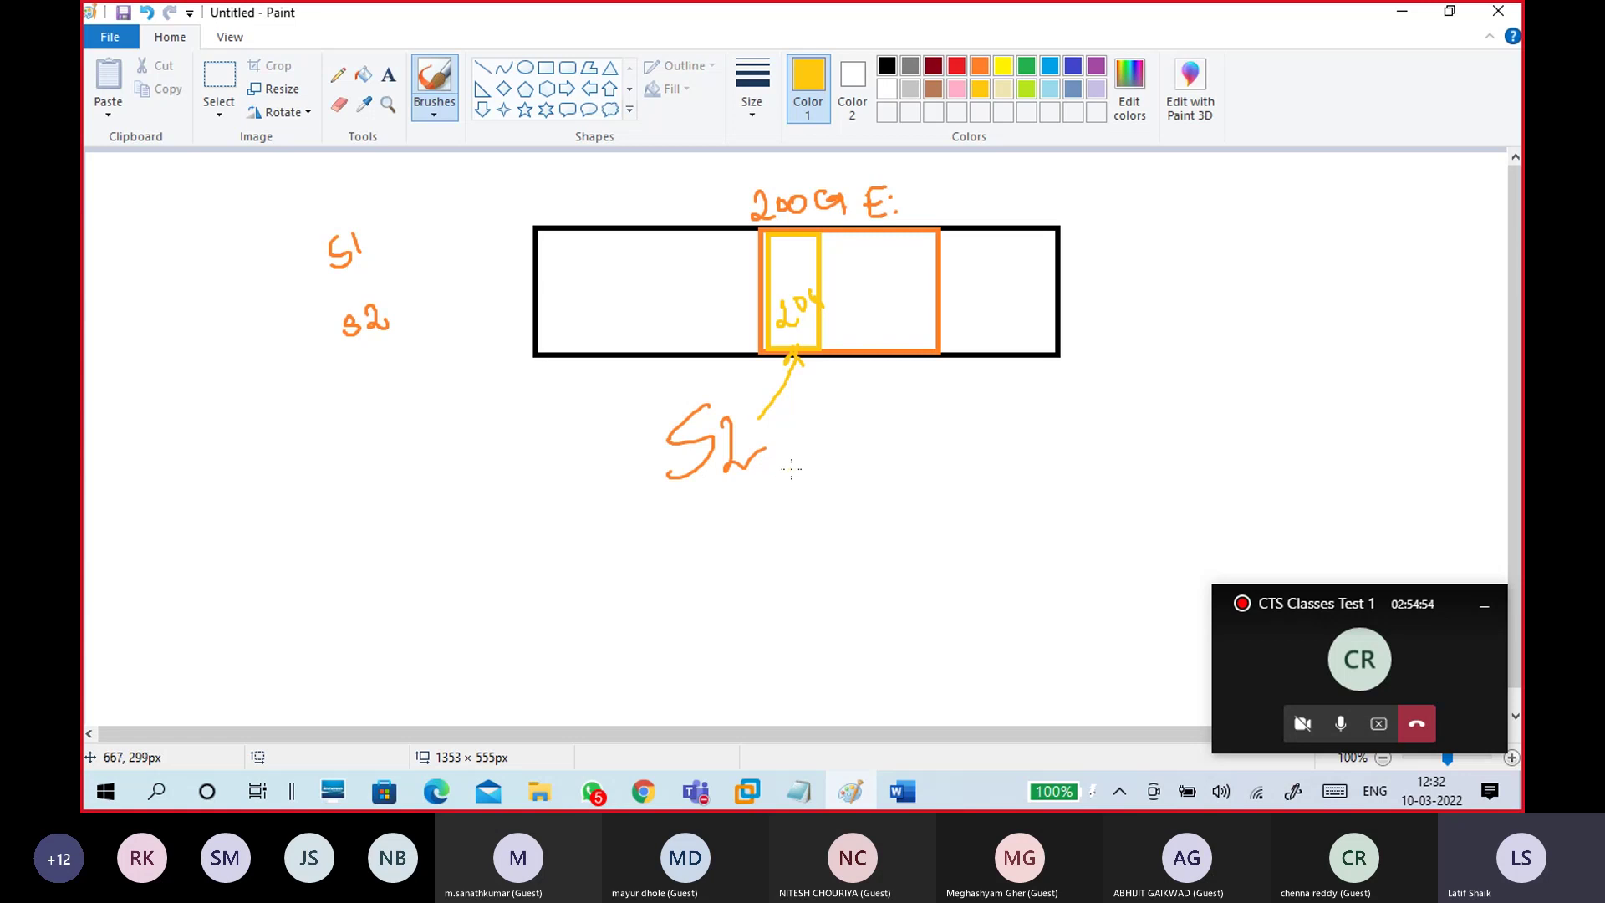
Write and underline the note 'upto 20G in E' beside S2
mouse_move(818, 443)
left_mouse_down()
mouse_move(857, 433)
mouse_move(856, 459)
left_mouse_up()
mouse_move(874, 398)
left_mouse_down()
mouse_move(869, 422)
mouse_move(891, 404)
mouse_move(899, 418)
left_mouse_up()
mouse_move(928, 403)
left_mouse_down()
mouse_move(959, 431)
mouse_move(977, 410)
mouse_move(1033, 427)
mouse_move(1125, 386)
left_mouse_up()
left_click(1050, 408)
left_click(1052, 418)
left_click_drag(1109, 403, 1135, 398)
left_click_drag(1153, 428, 810, 474)
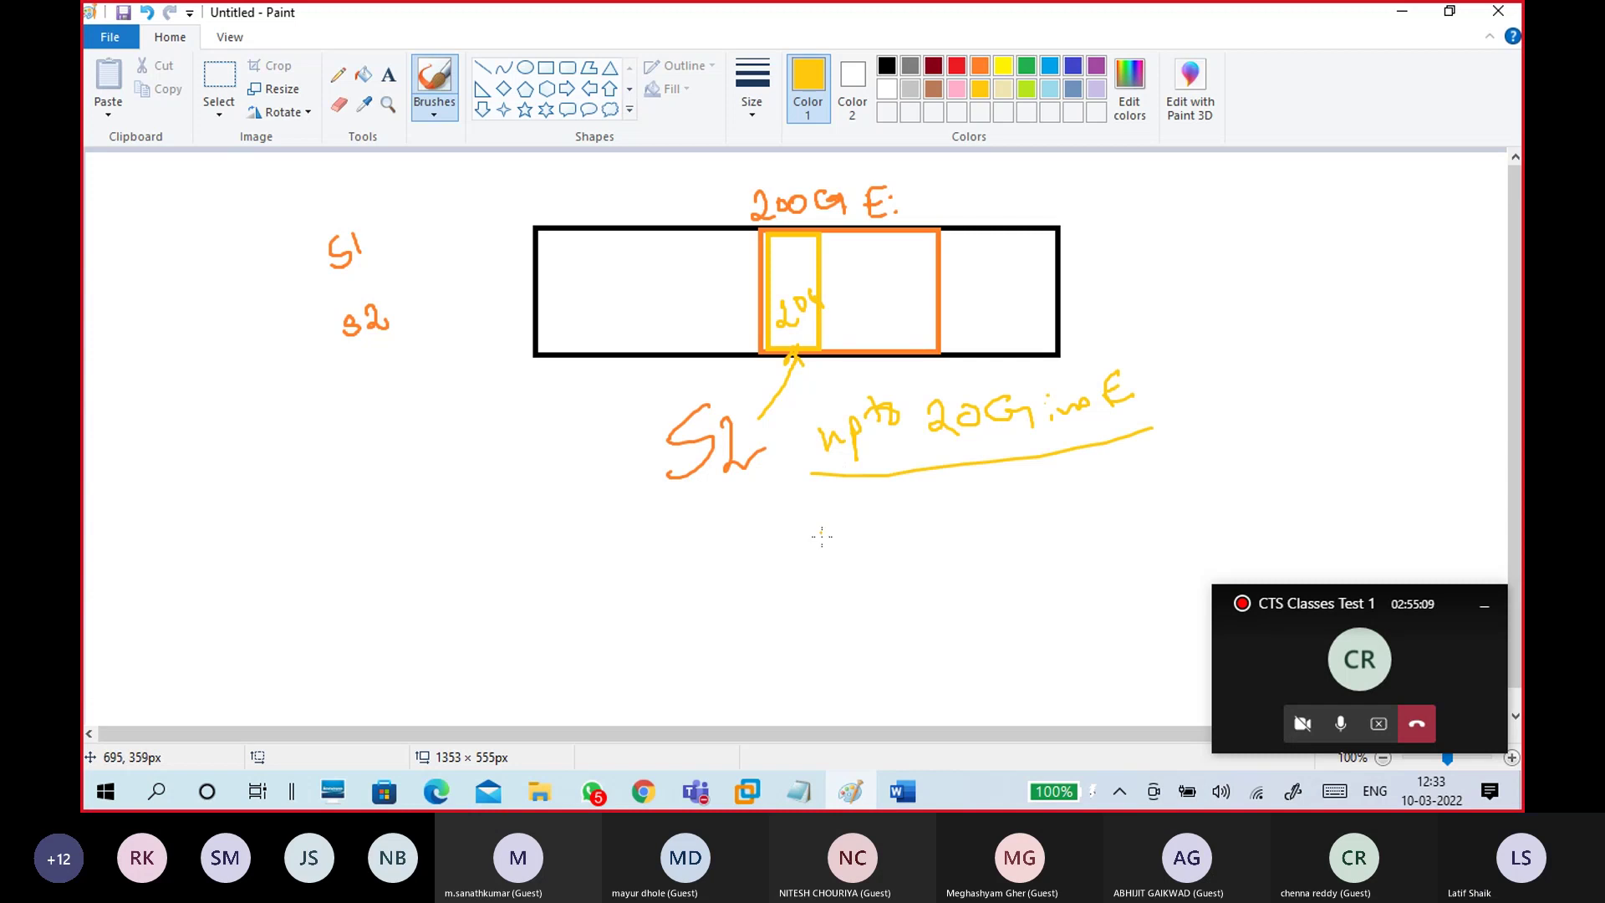
In the Untitled Notepad, add a dashed separator and a 'Disk Quota:' heading
left_click(799, 791)
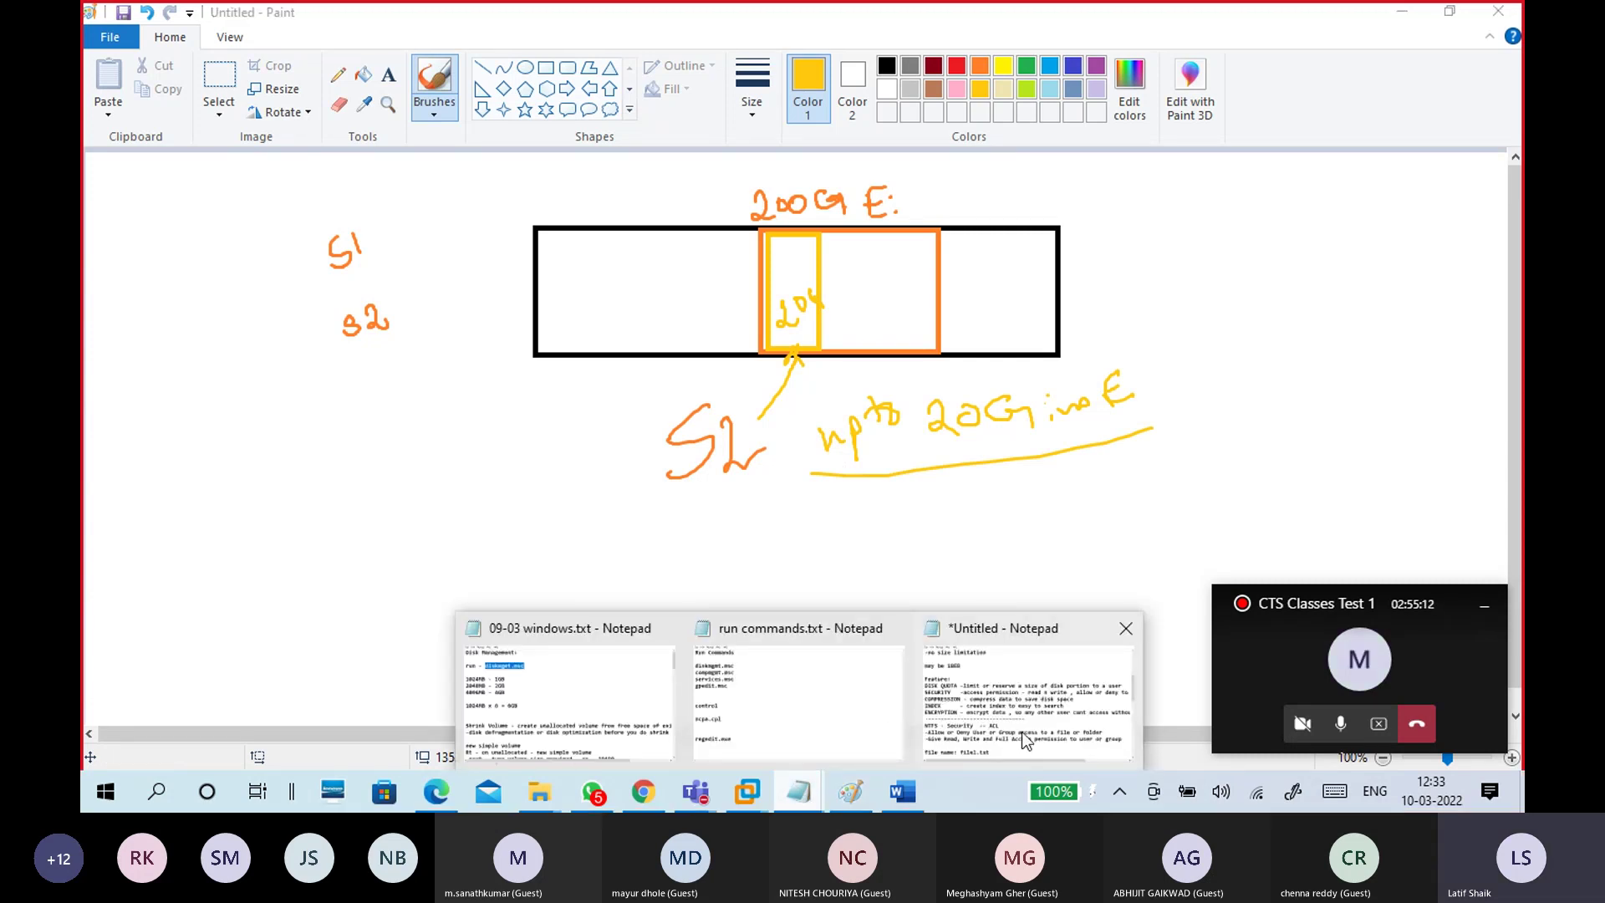
left_click(1021, 731)
scroll(803, 608, "down", 5)
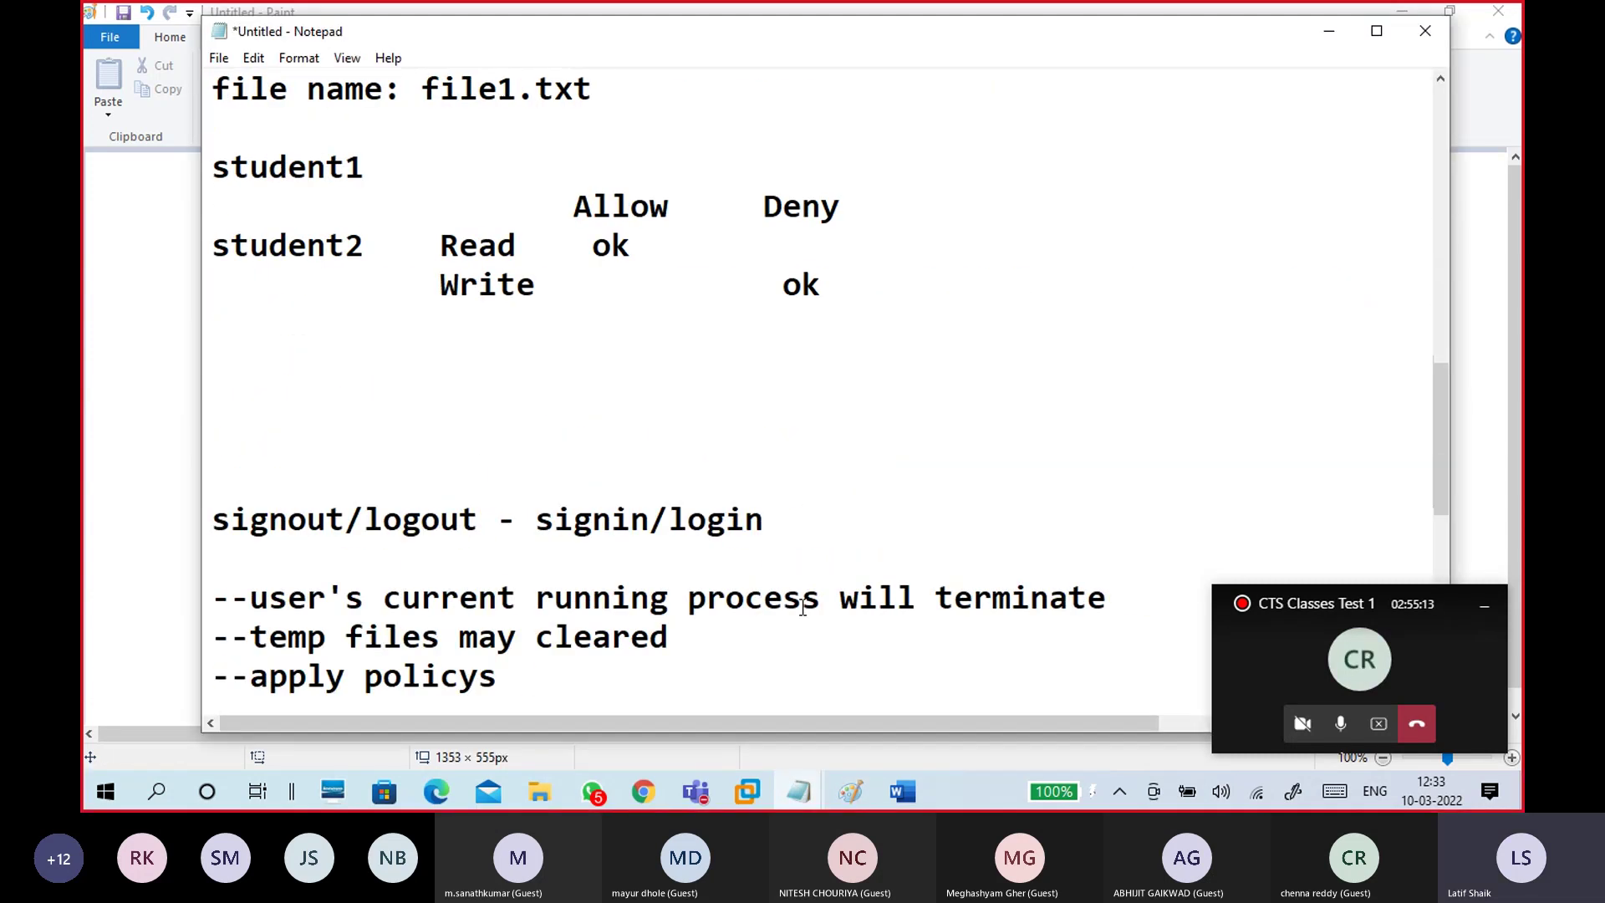
scroll(802, 608, "down", 5)
left_click(458, 264)
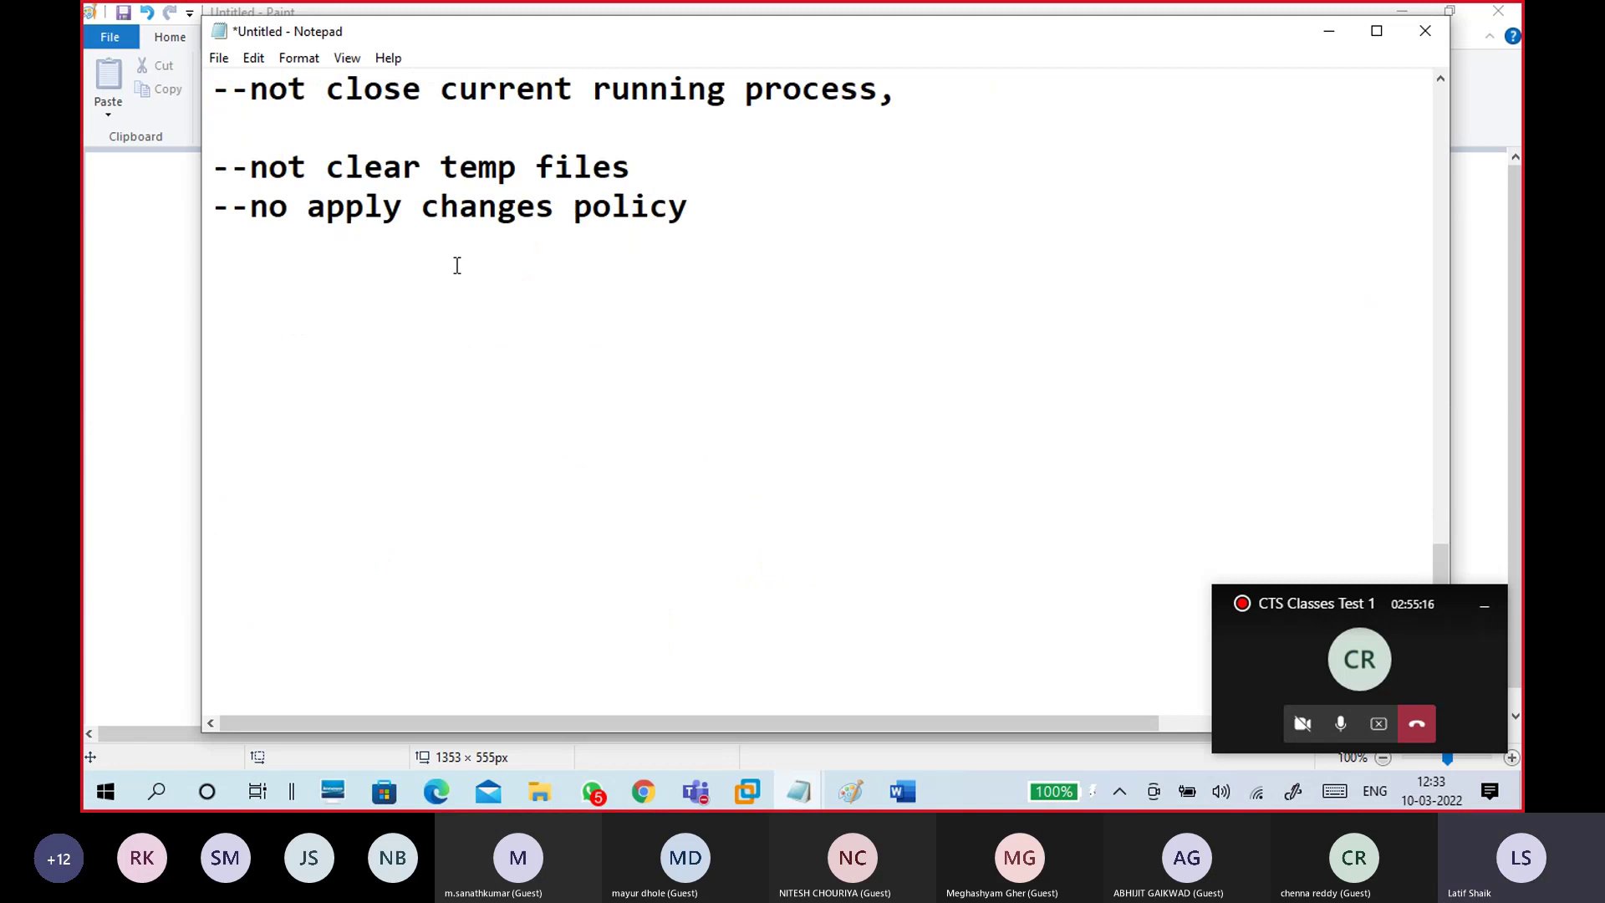
scroll(455, 262, "up", 1)
type("---------------------------------------------")
key("Return")
type("Disk Quota:")
key("Return")
scroll(494, 303, "down", 1)
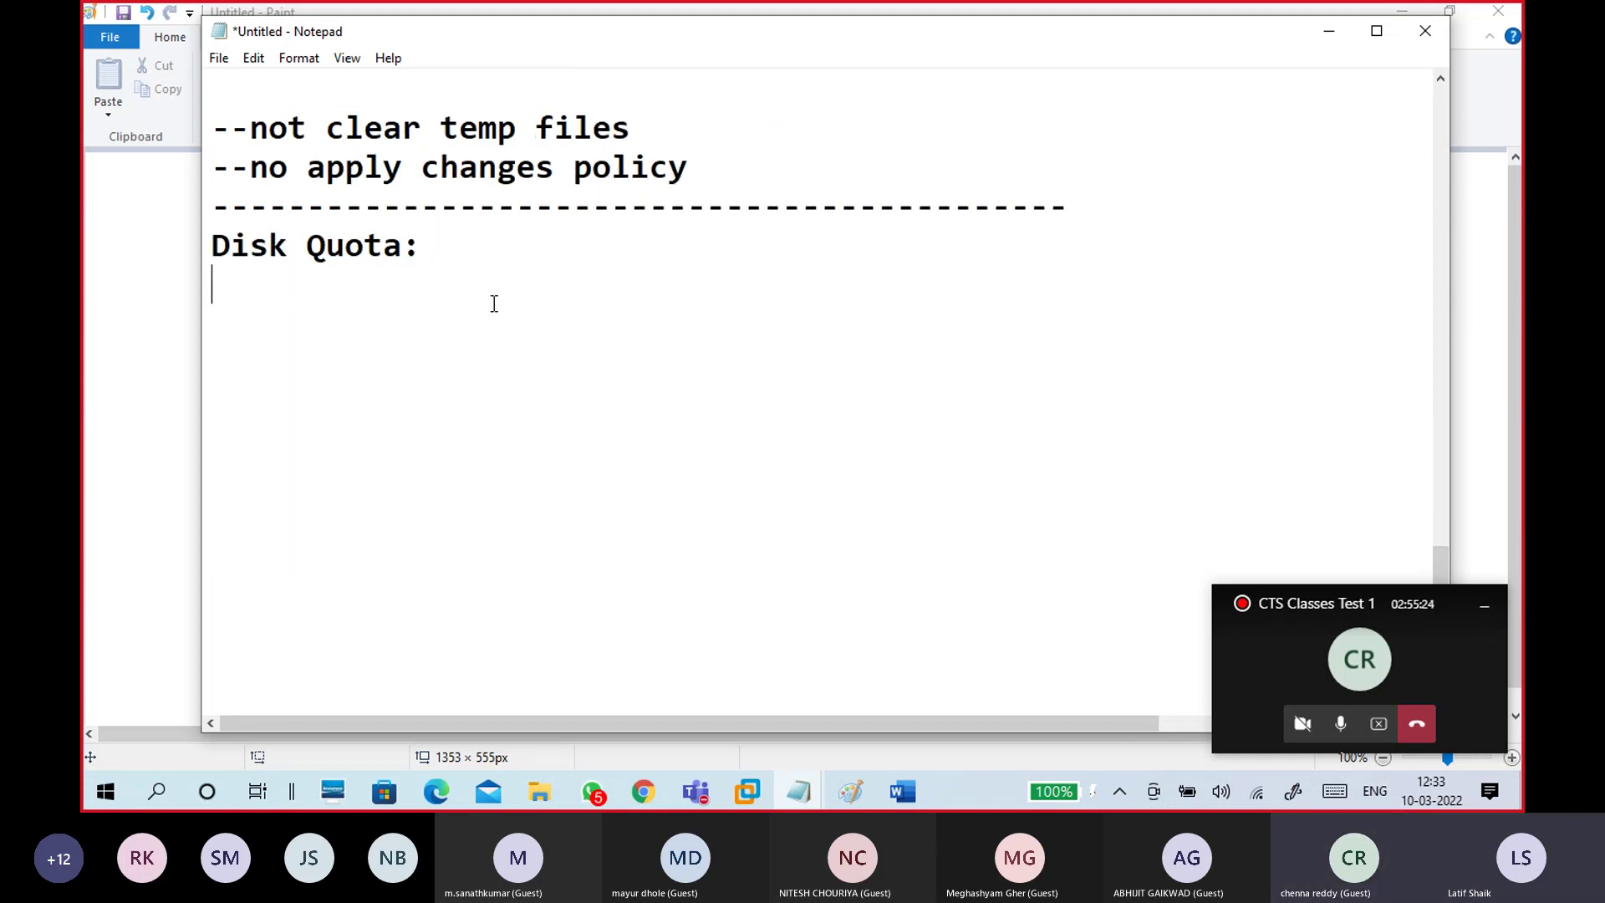
key("Return")
type("-")
key("BackSpace")
Type 'ex. E:200GB disk drive, i put quota on E:drive for student2'
type("ex")
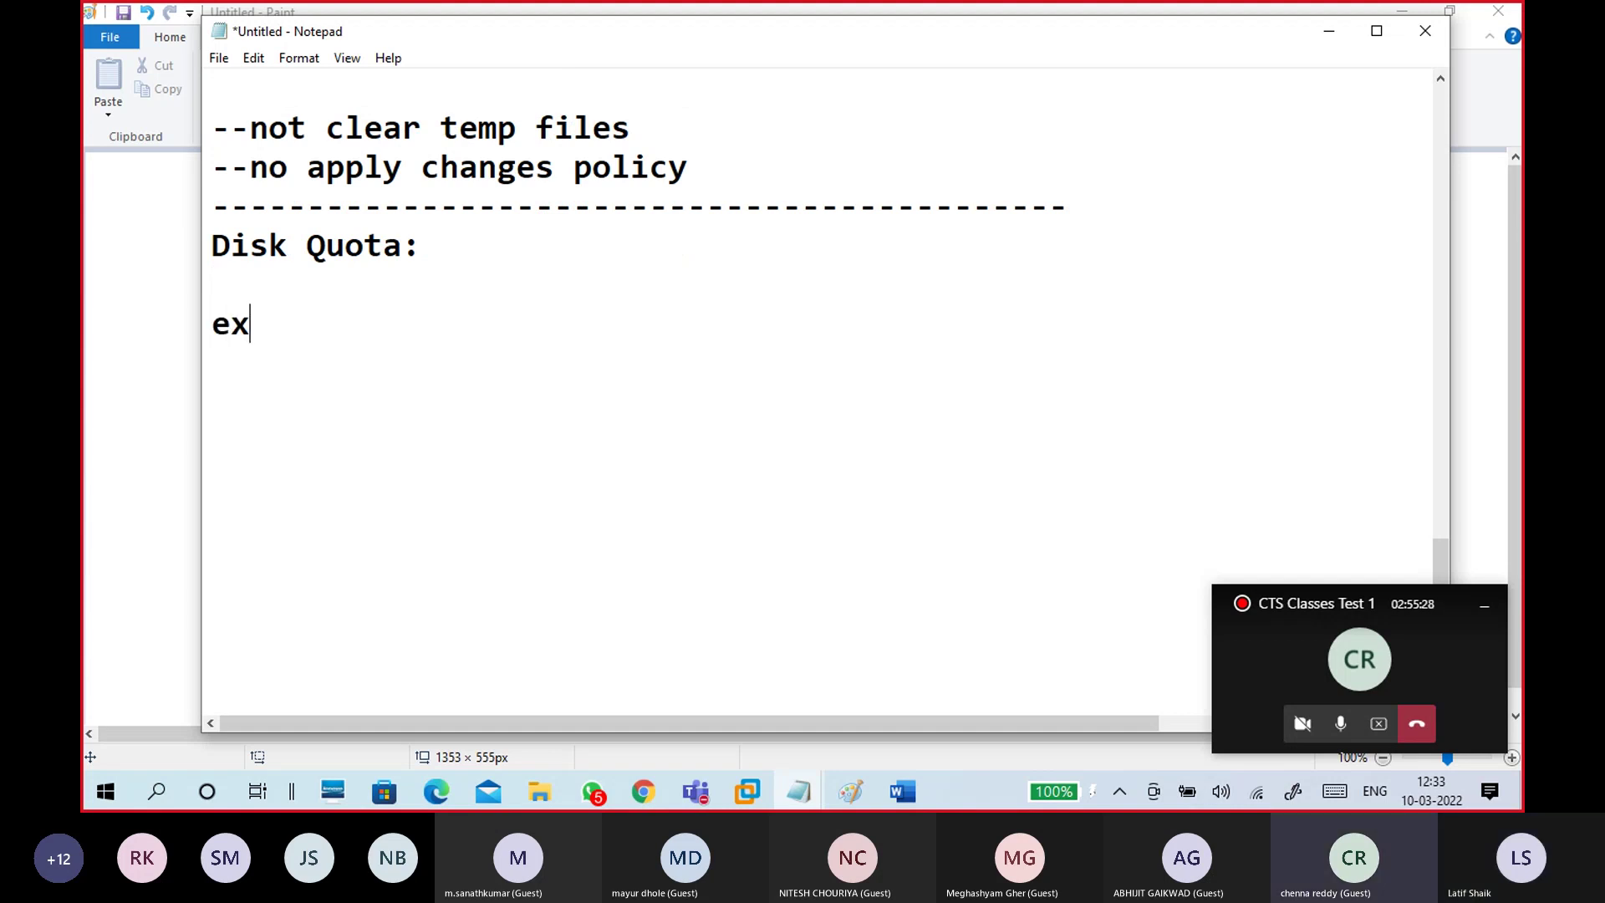
type(". ")
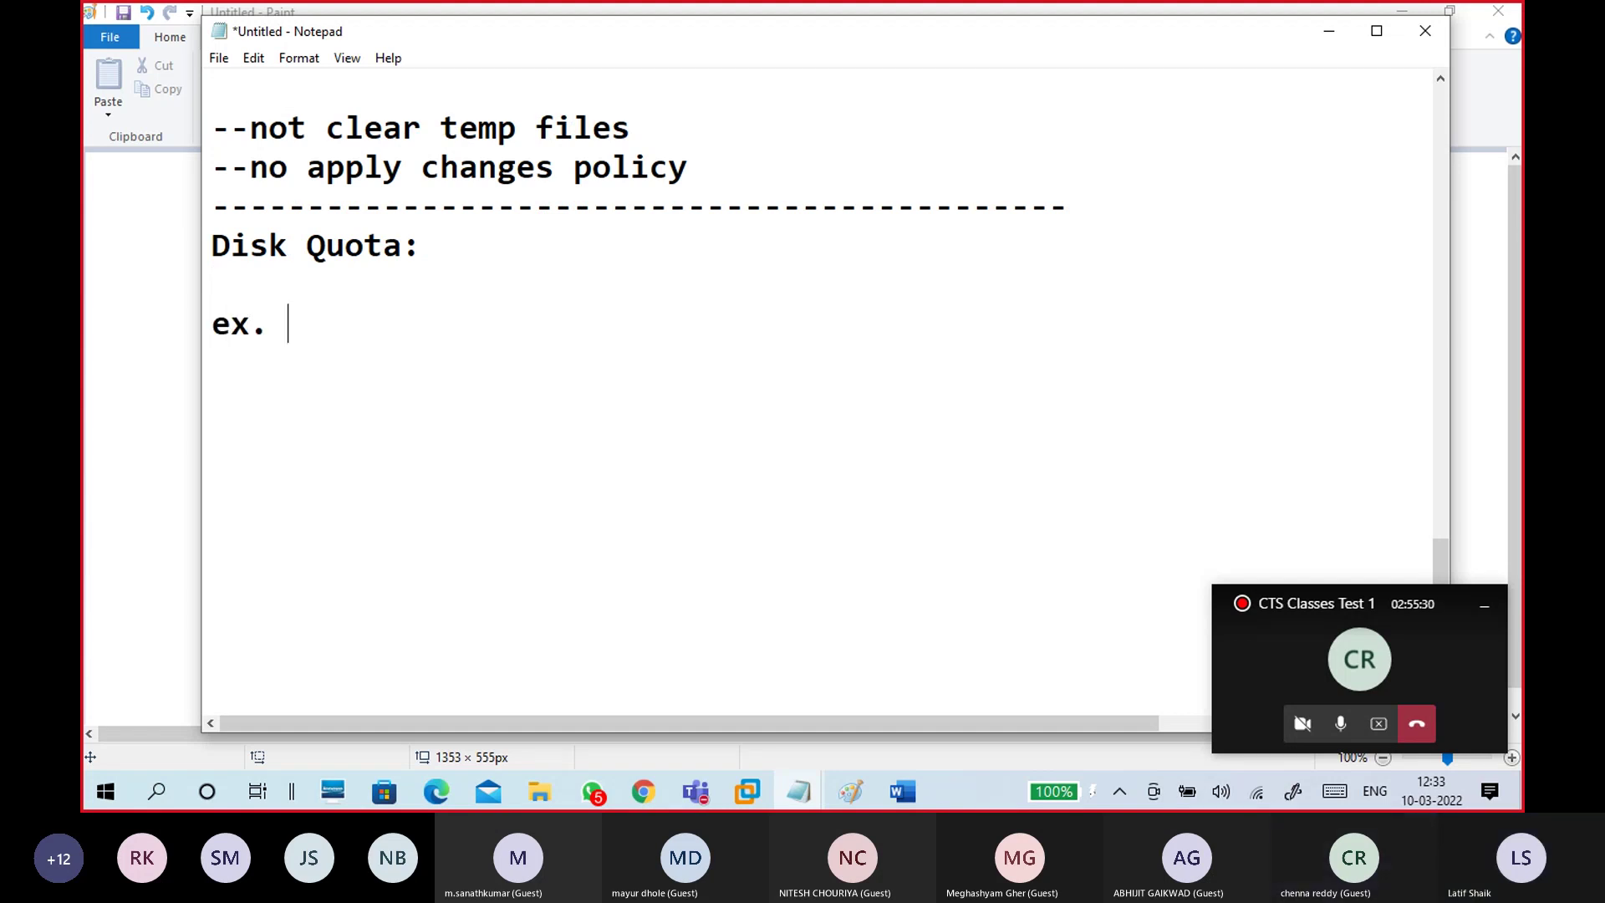
type("200Gb")
key("BackSpace")
key("BackSpace")
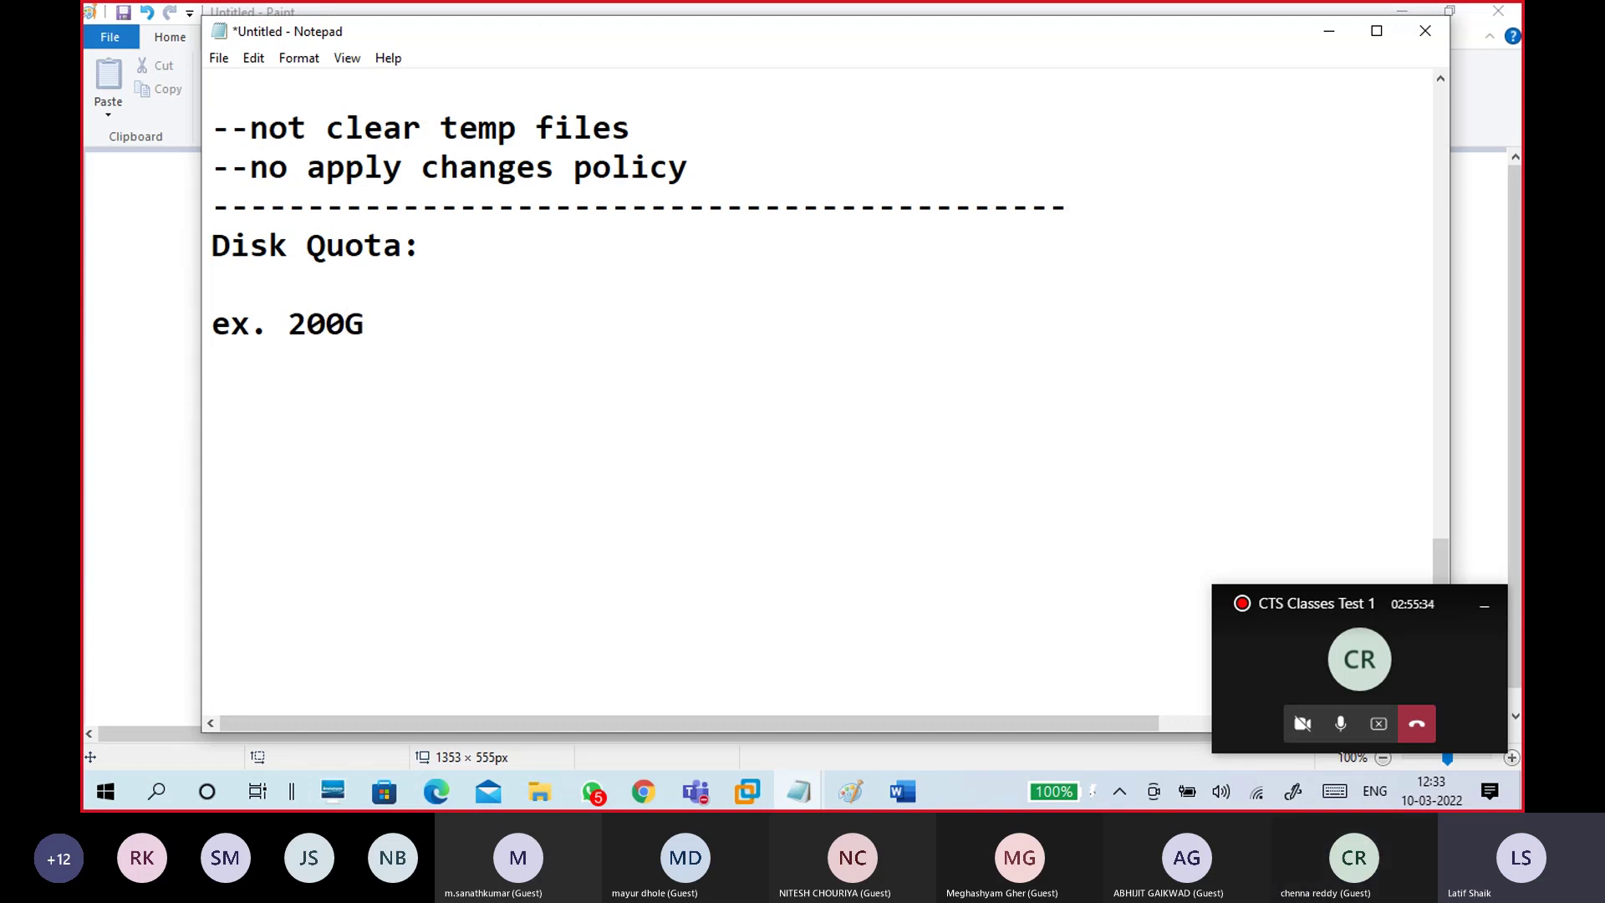
type("B disk dr")
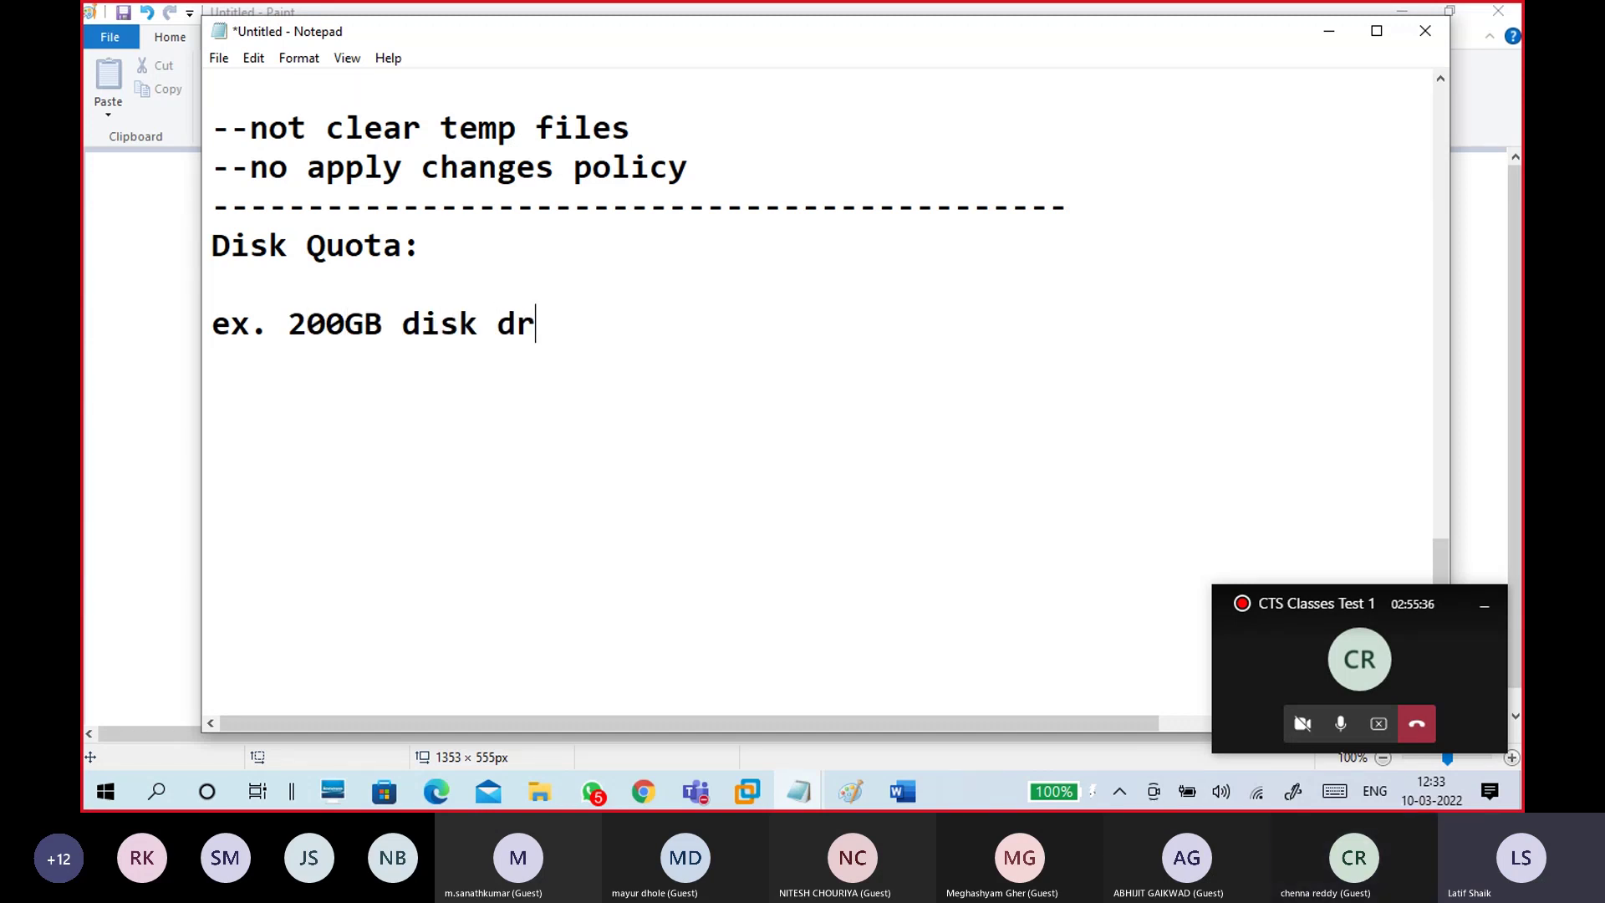
type("ive")
left_click(289, 317)
type("e:")
key("BackSpace")
key("BackSpace")
type("E:")
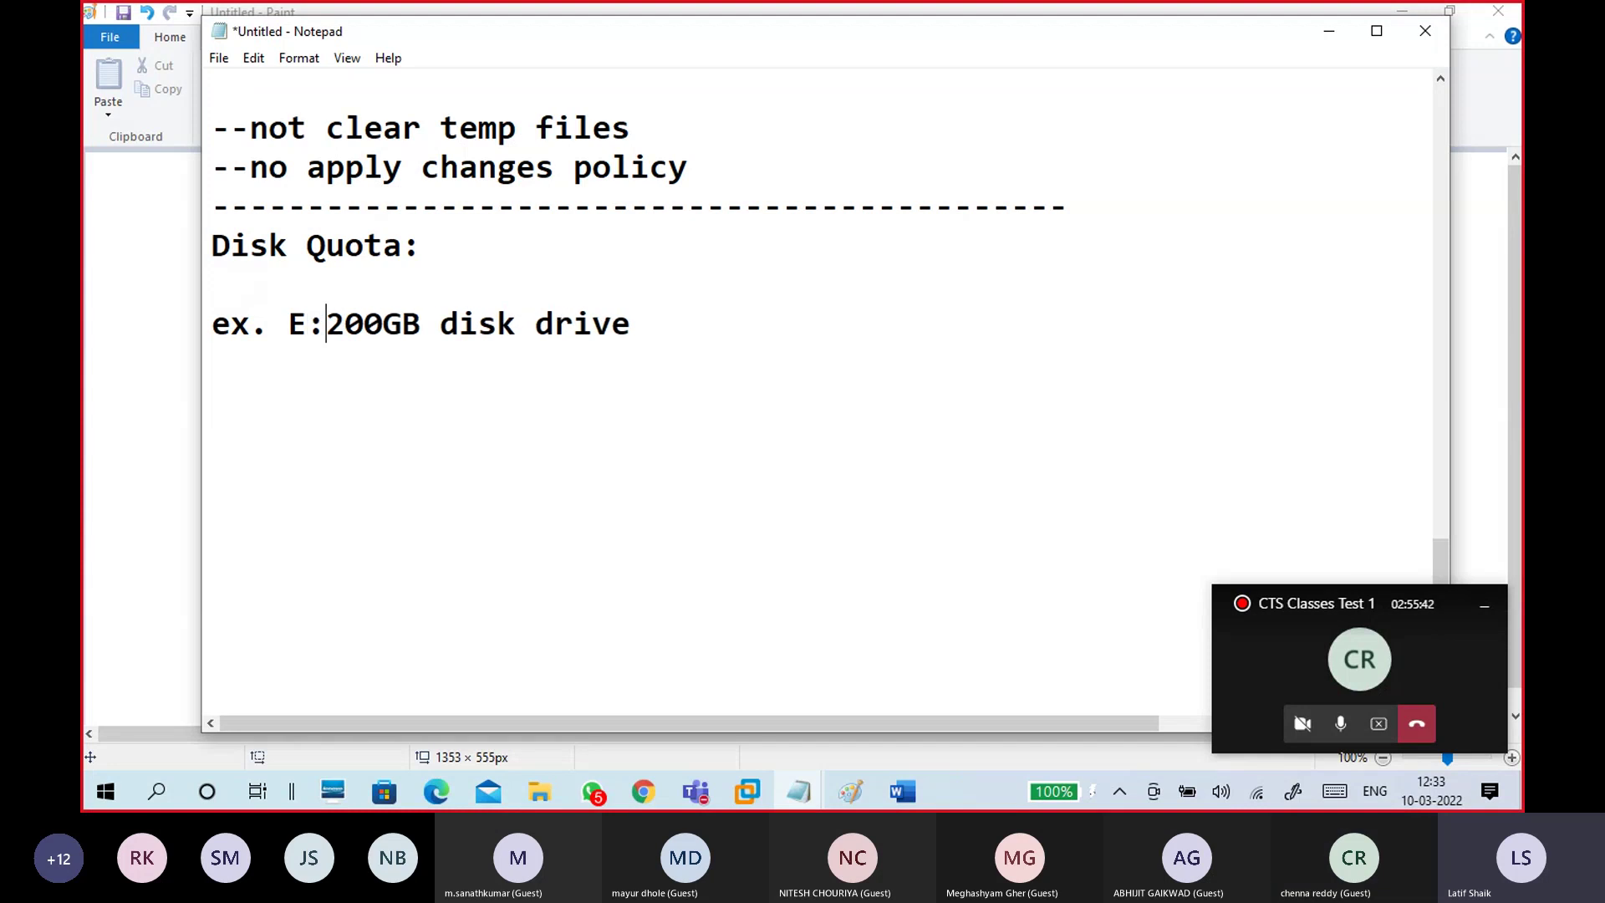
left_click(652, 327)
type(",")
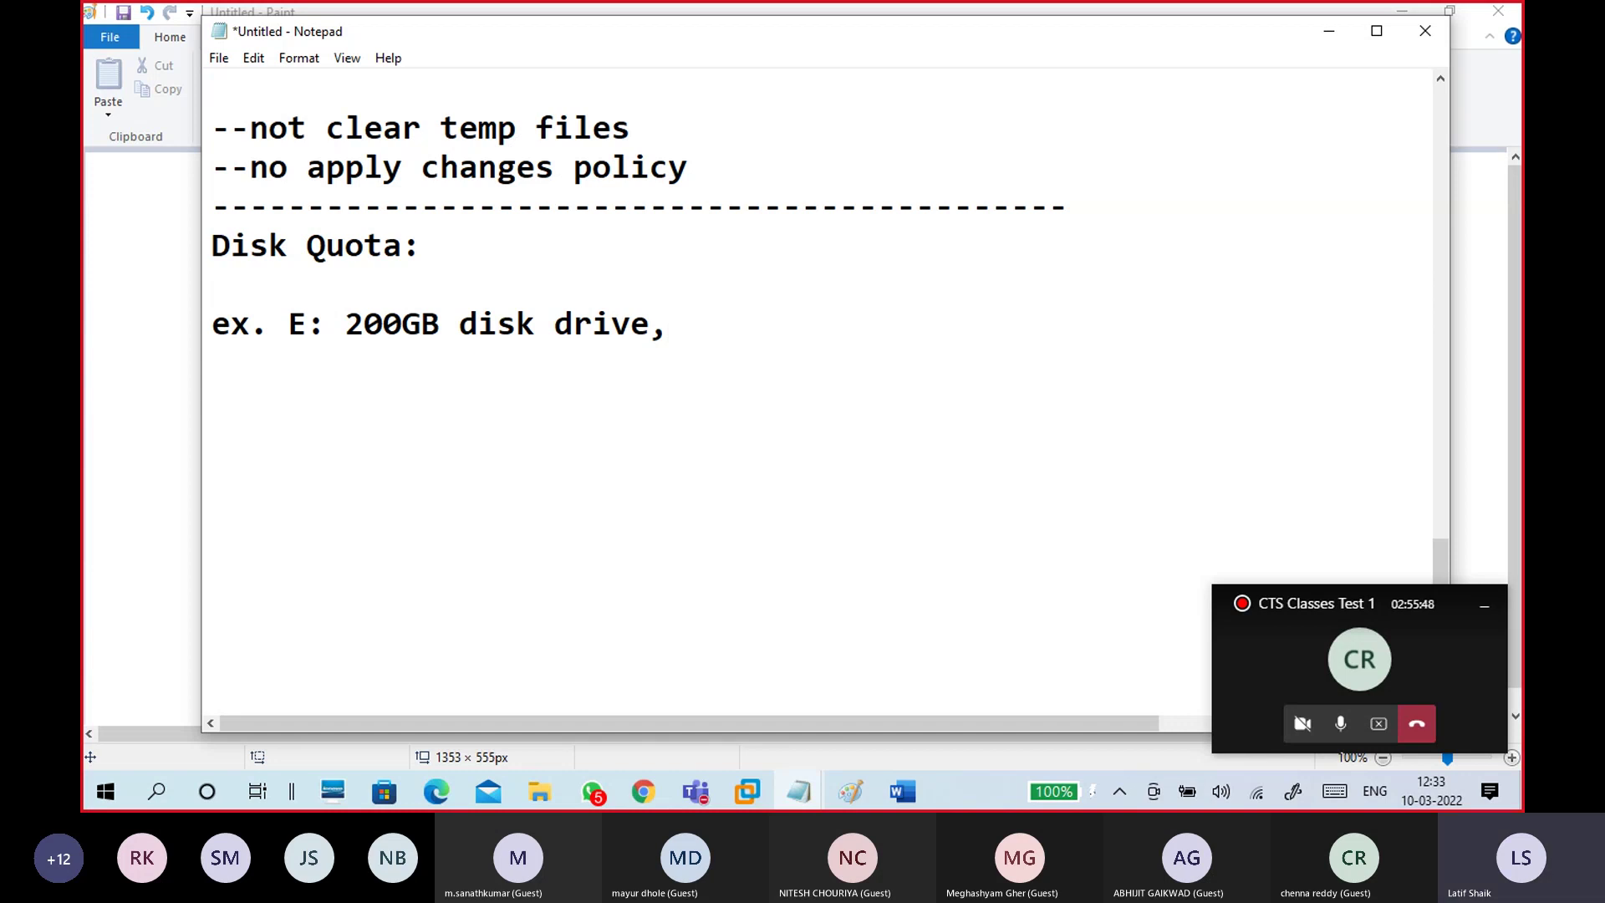
type(" i ")
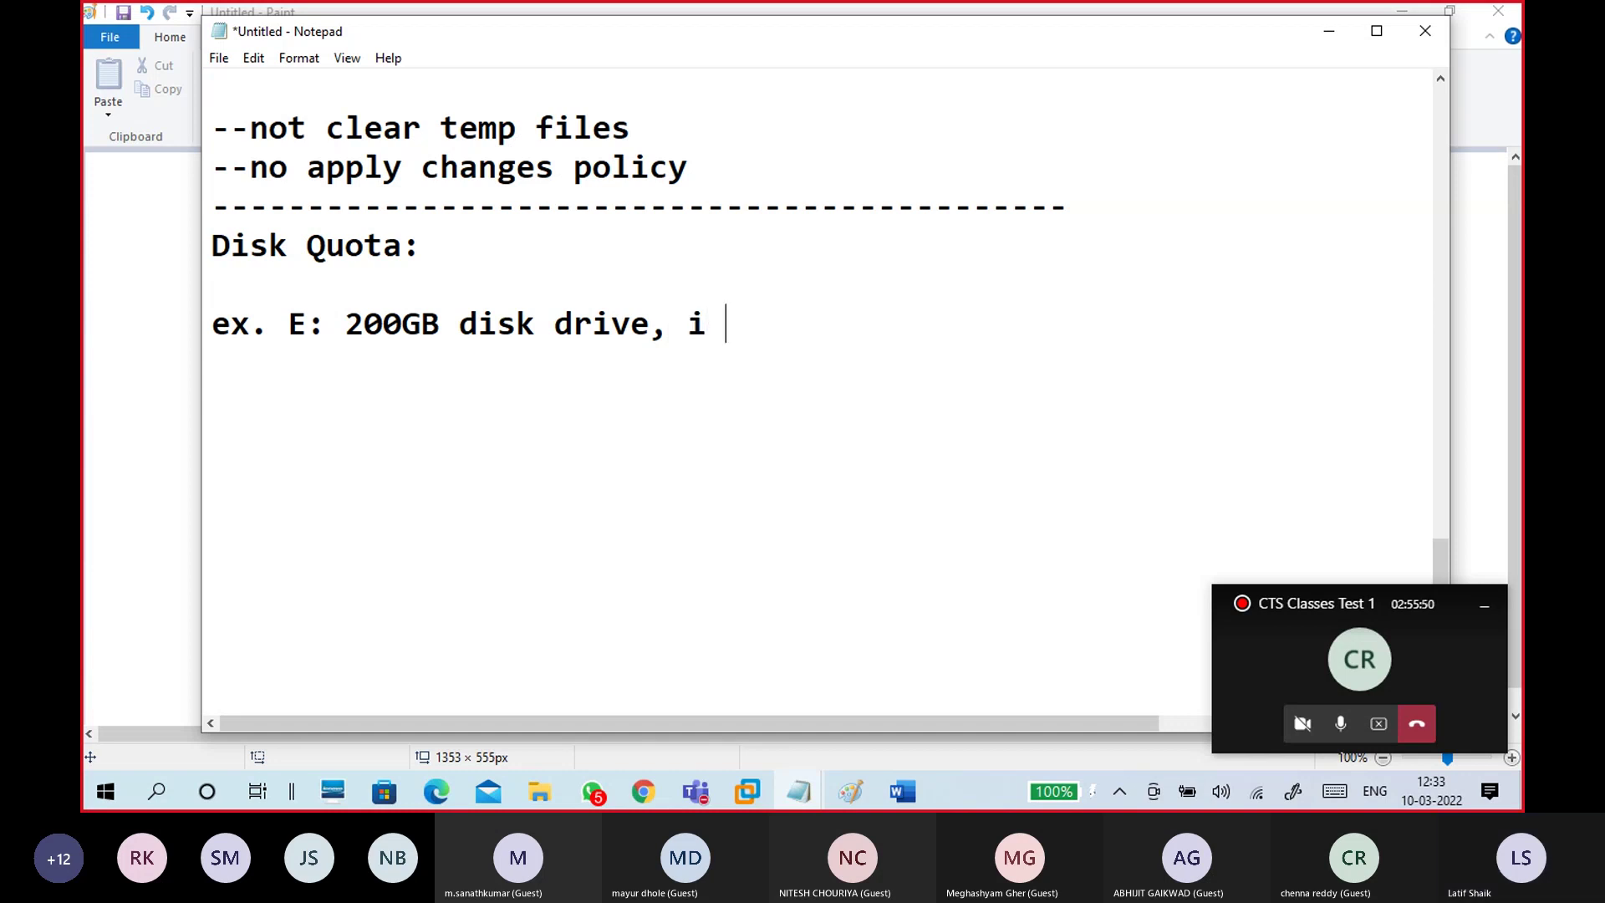
type("give acce")
key("BackSpace")
key("BackSpace")
key("BackSpace")
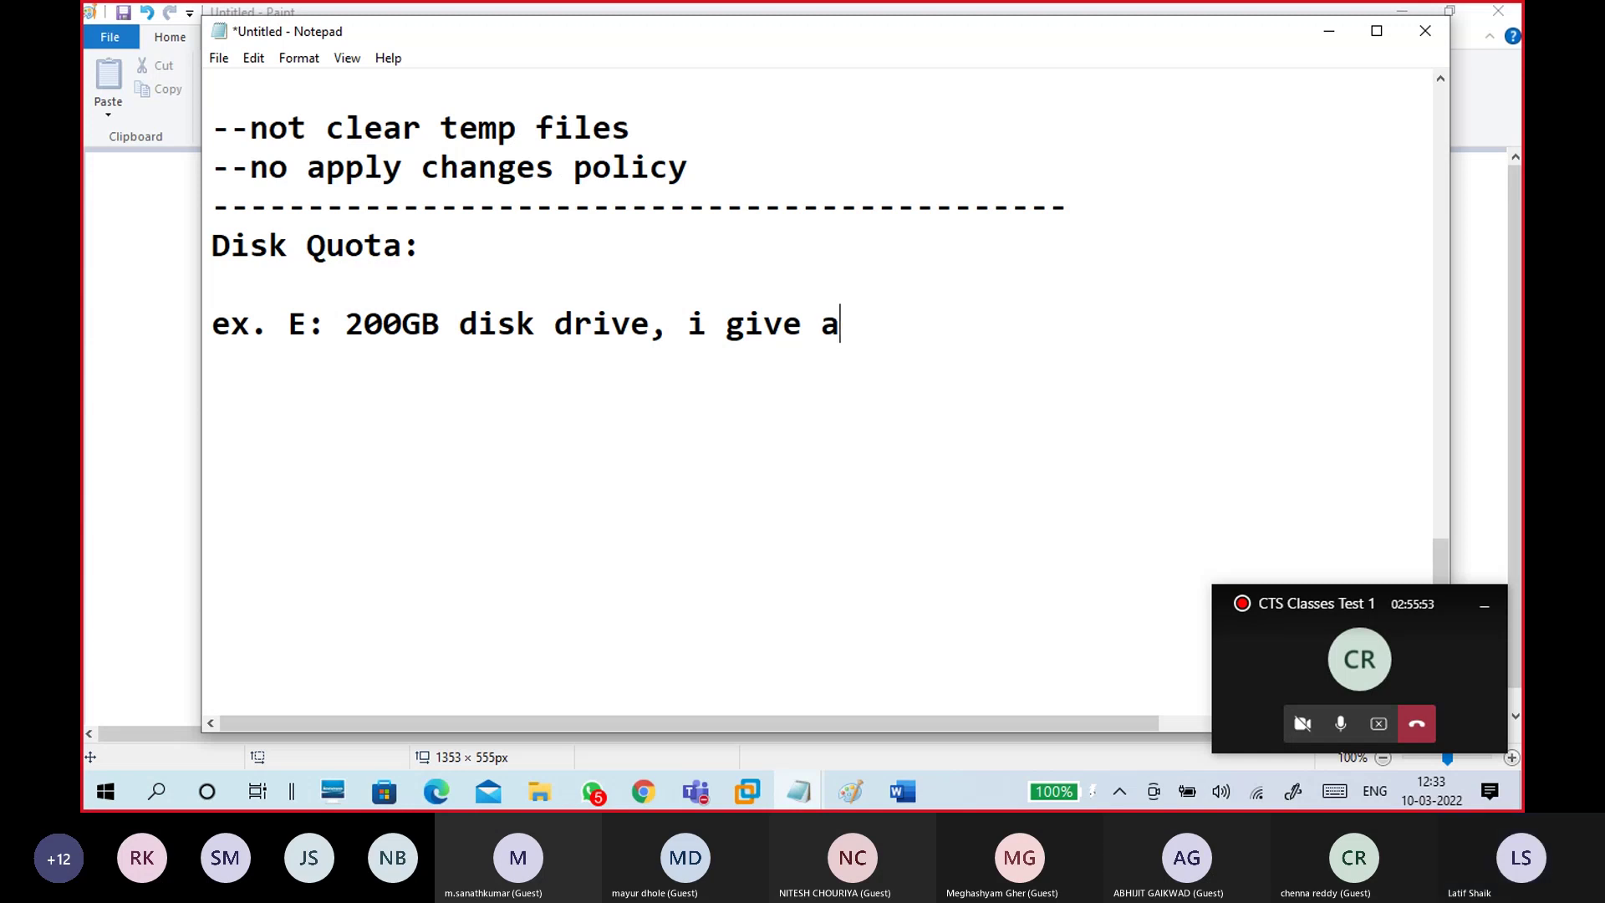
key("BackSpace")
key("BackSpace")
key("BackSpace")
key("BackSpace")
key("BackSpace")
key("BackSpace")
key("BackSpace")
key("BackSpace")
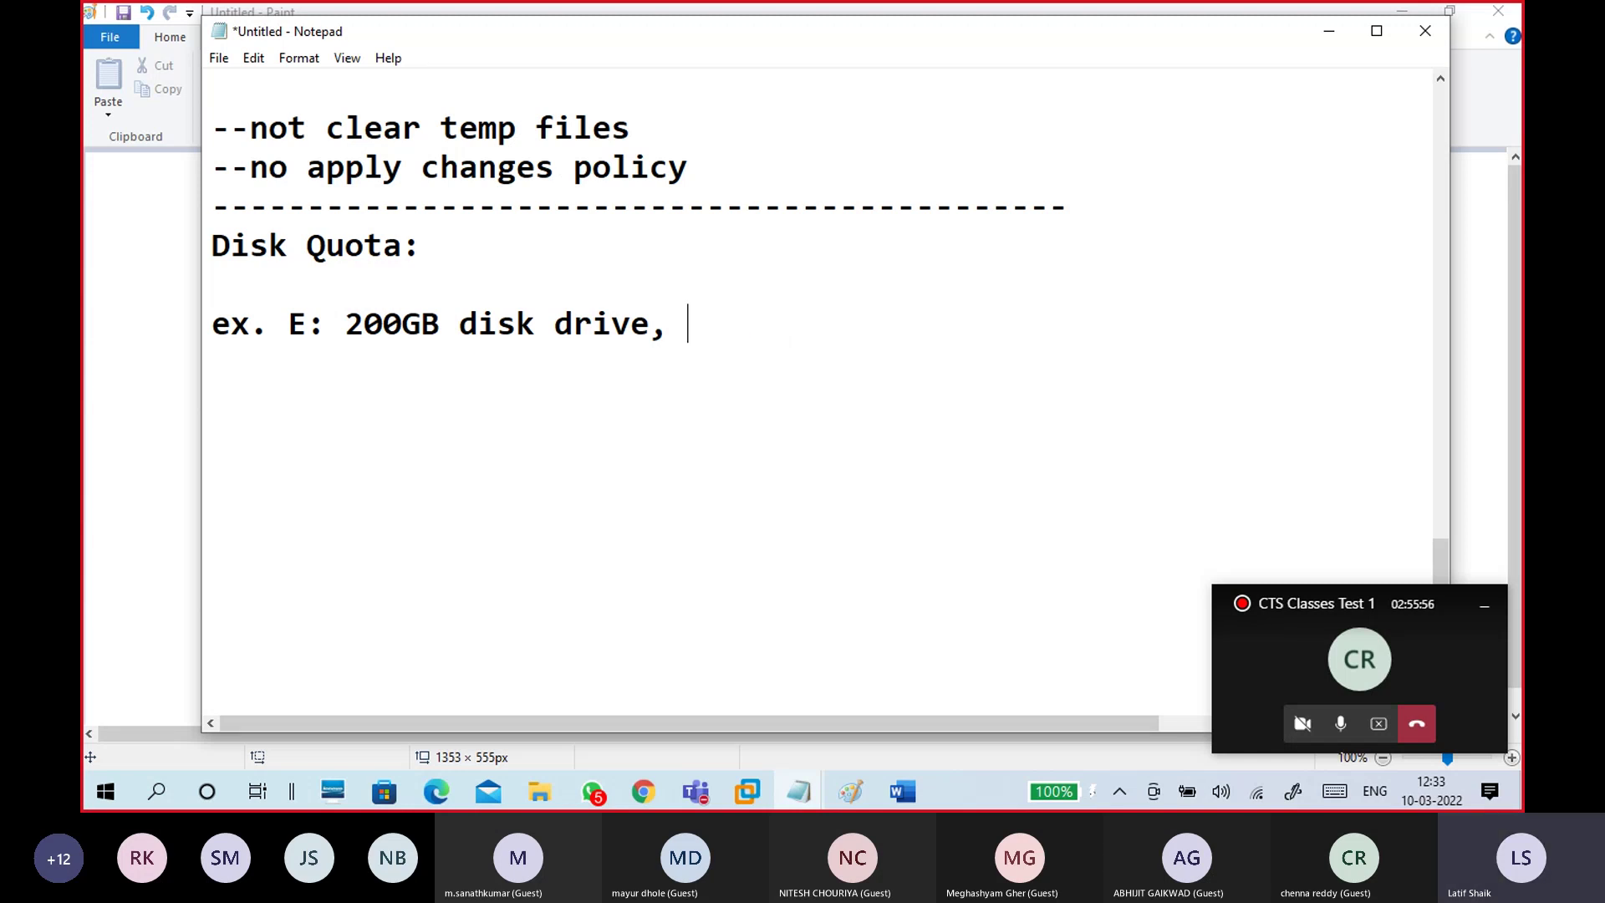
type("i put quota ")
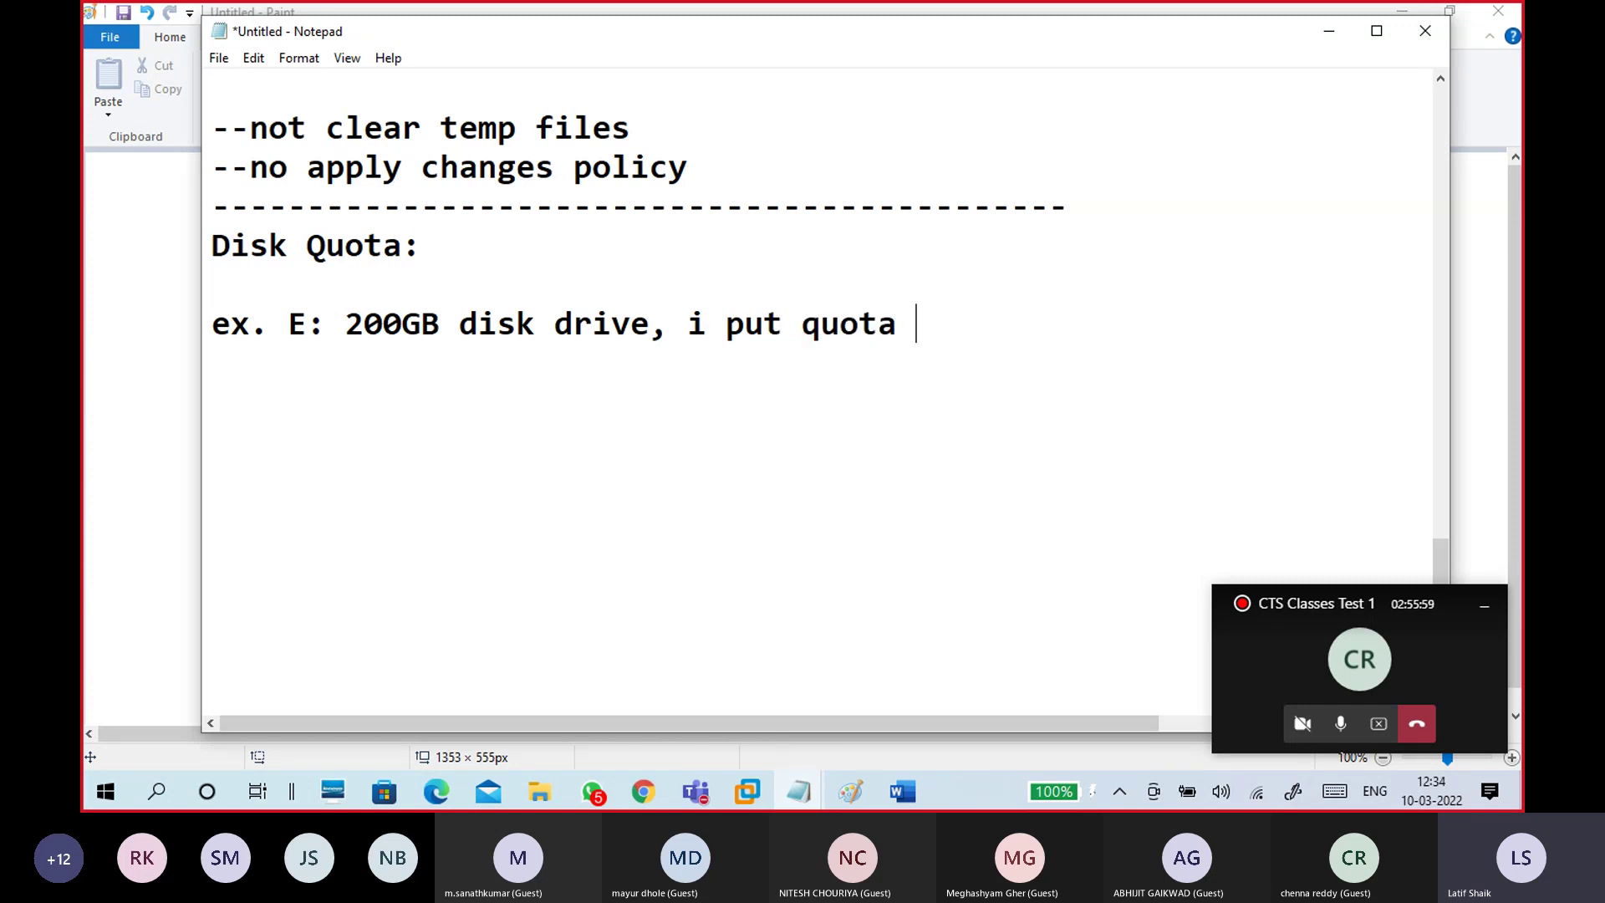
type("on e:")
key("BackSpace")
key("BackSpace")
type("E:drive ")
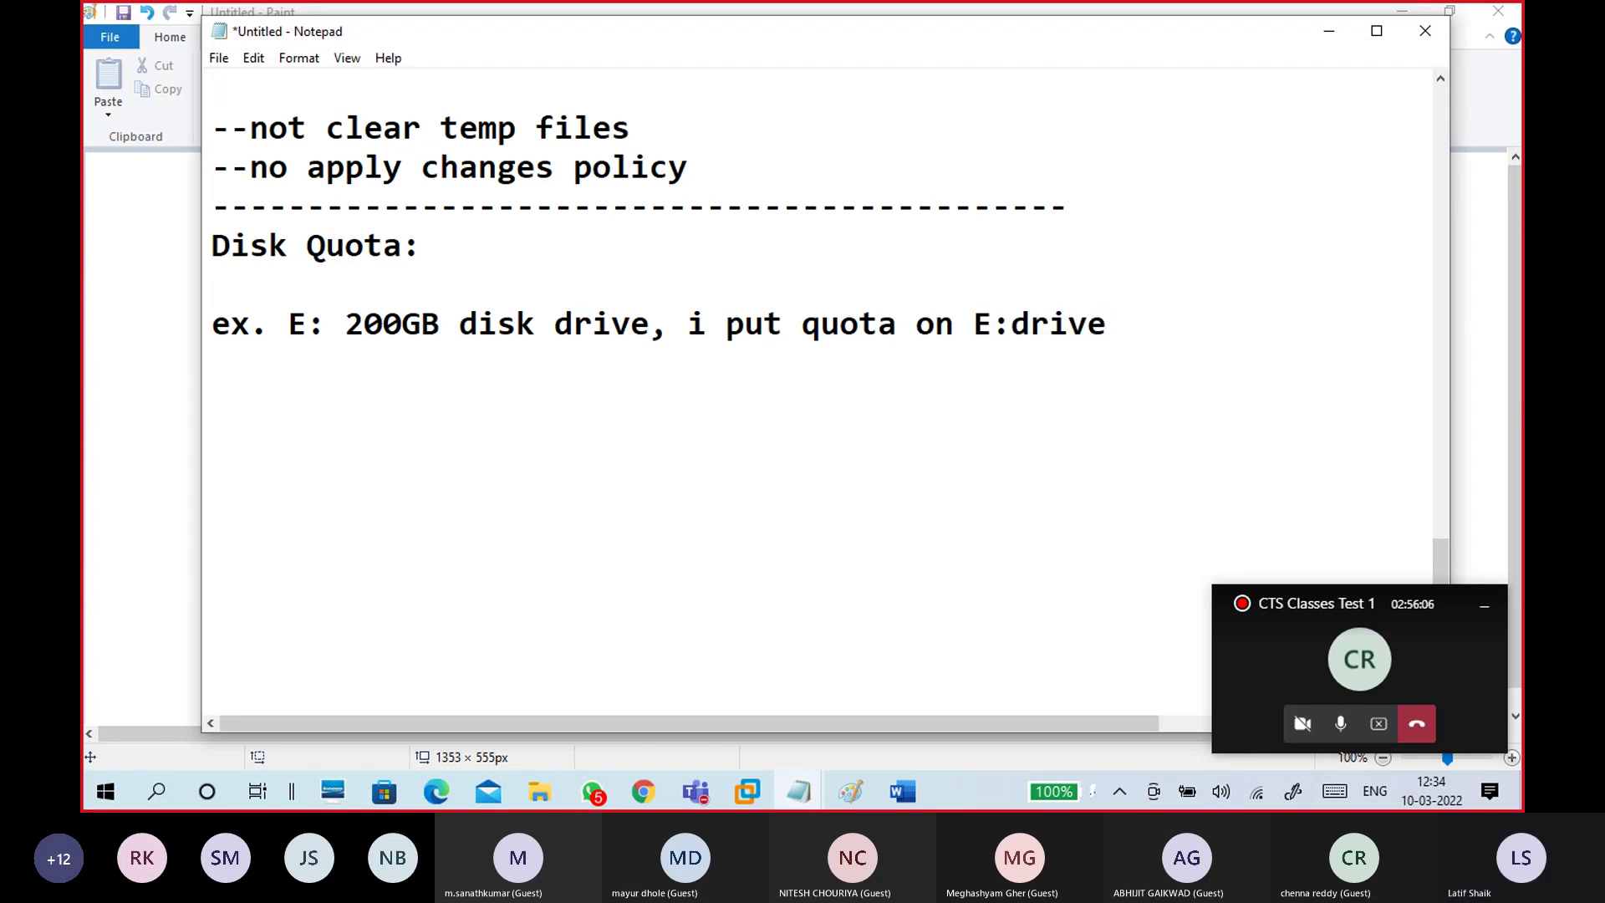
type("for ")
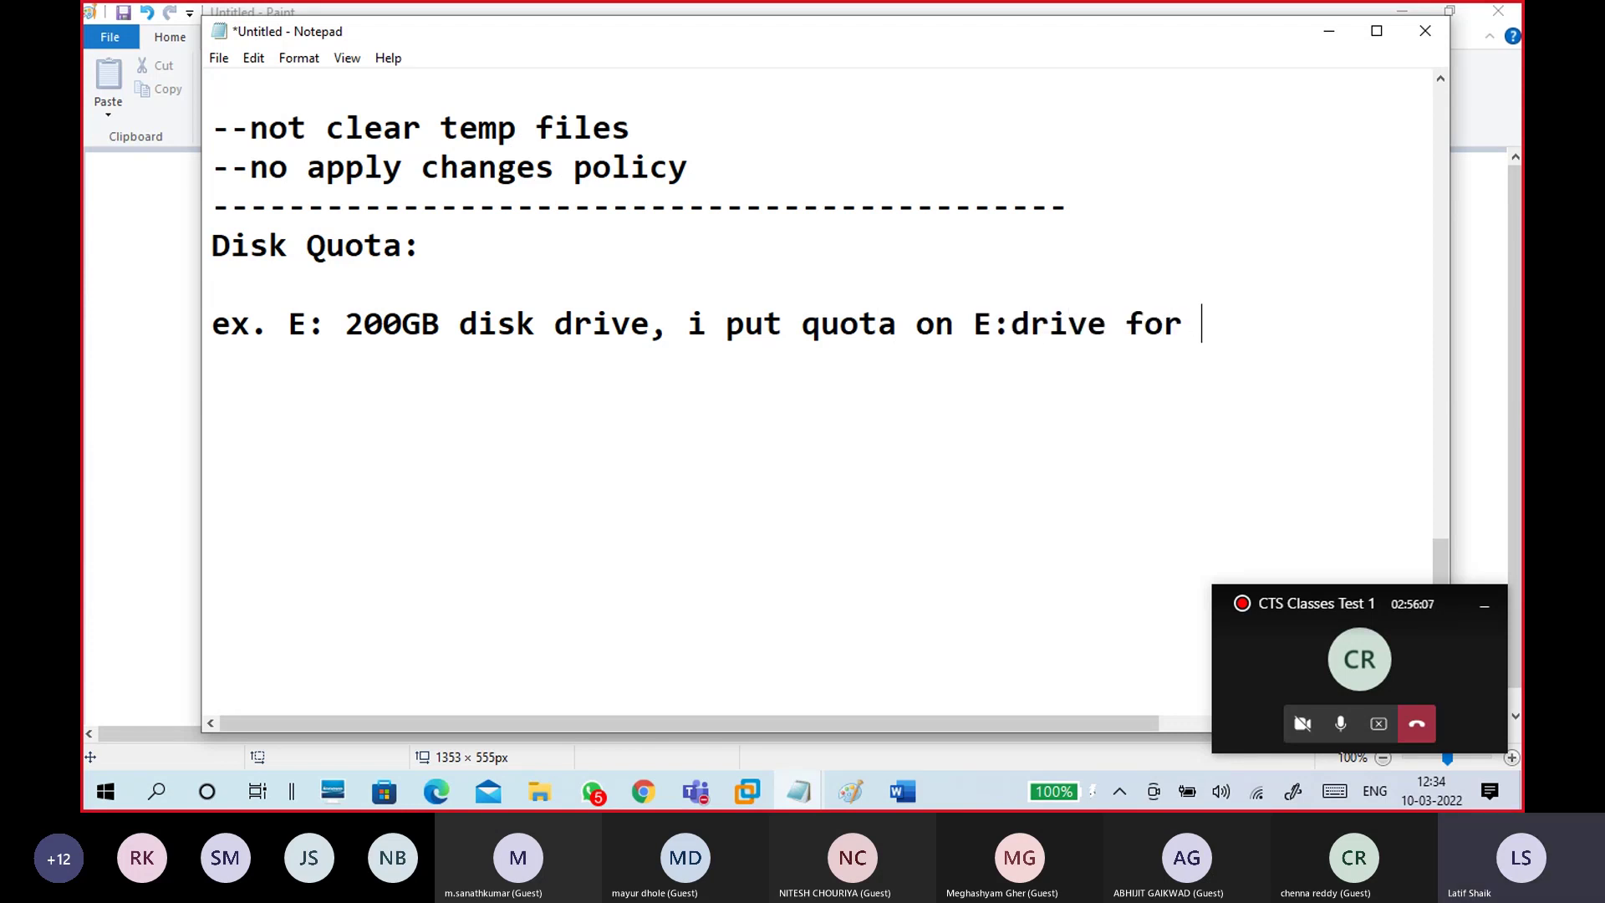
type("student2")
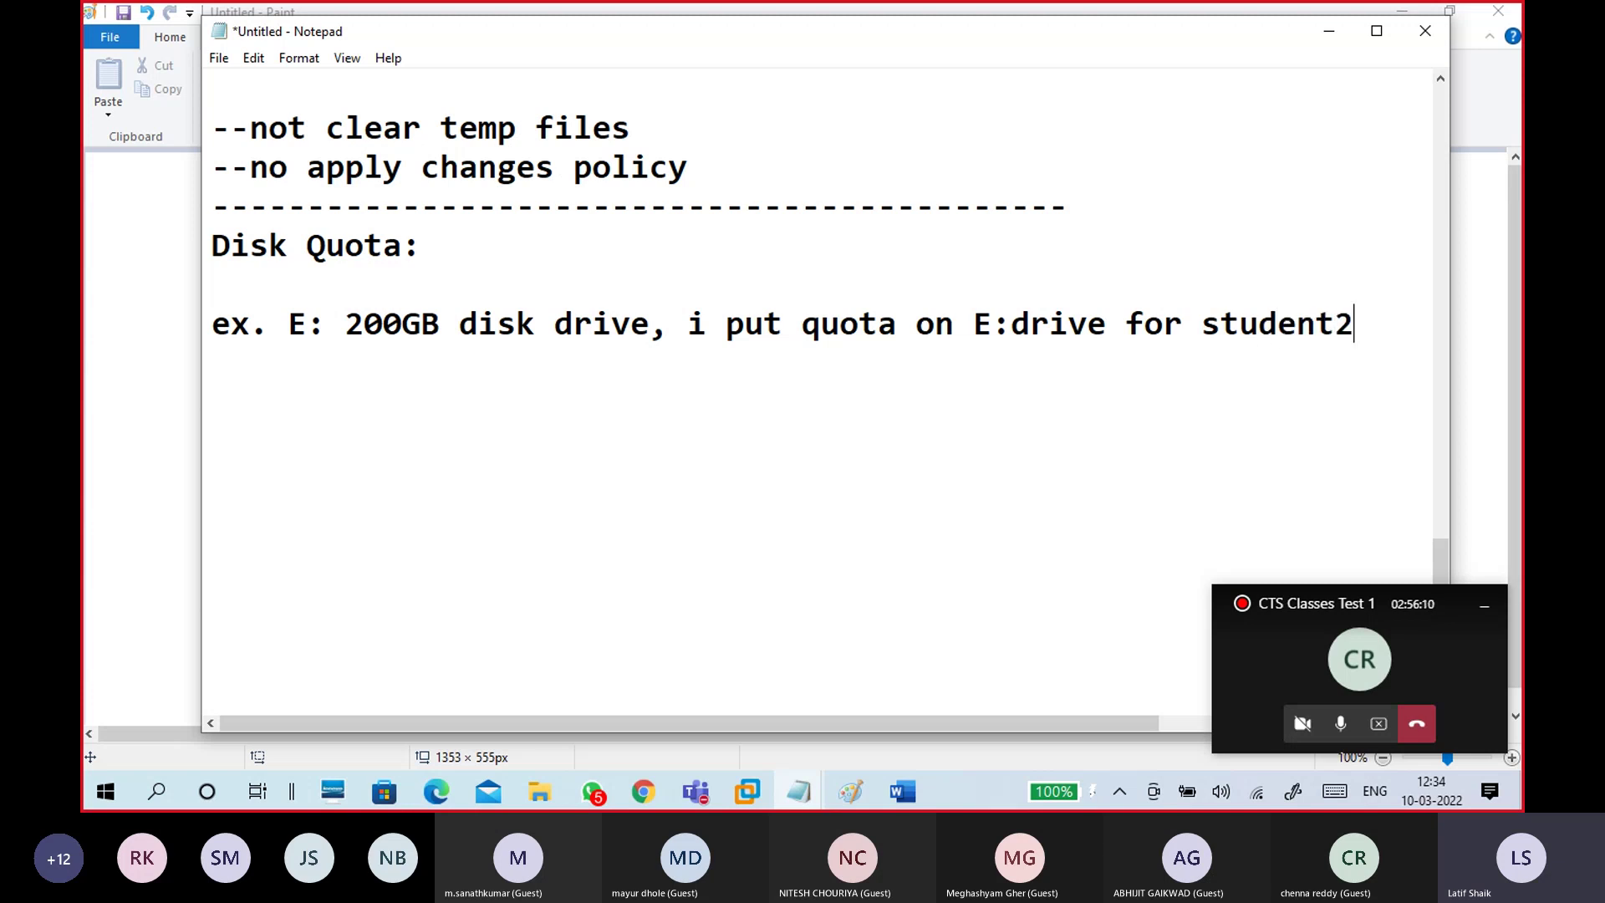
Add the line 'student2 can store data in E:drive upto 2G only'
key("Return")
type("so student")
key("BackSpace")
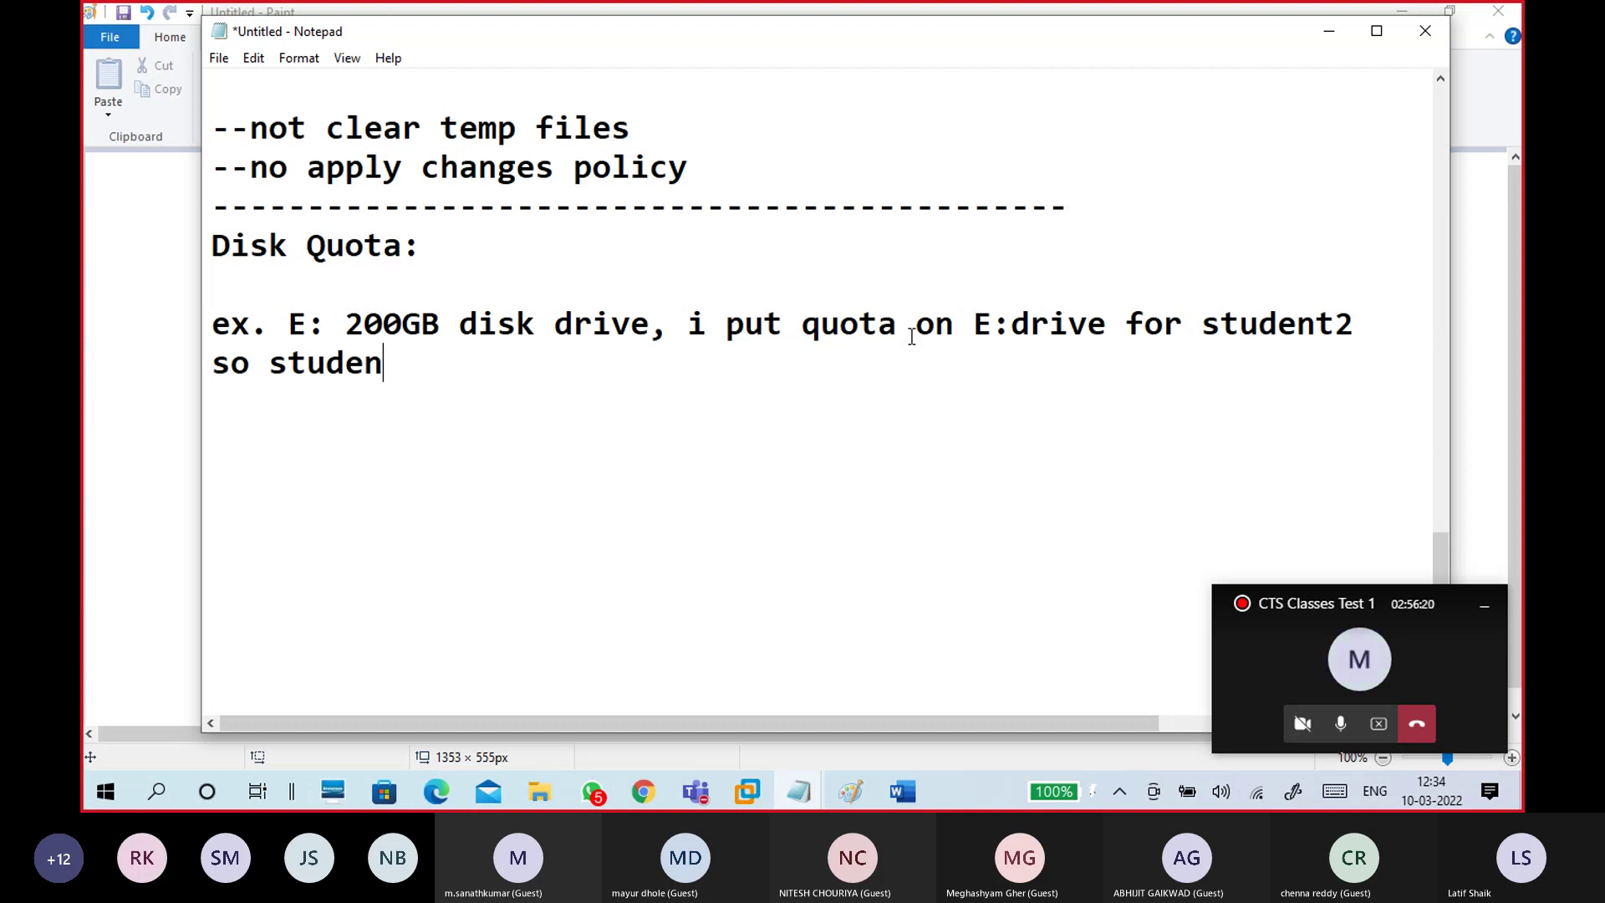
left_click(1125, 326)
left_click(919, 333)
left_click(712, 363)
type("t")
double_click(231, 363)
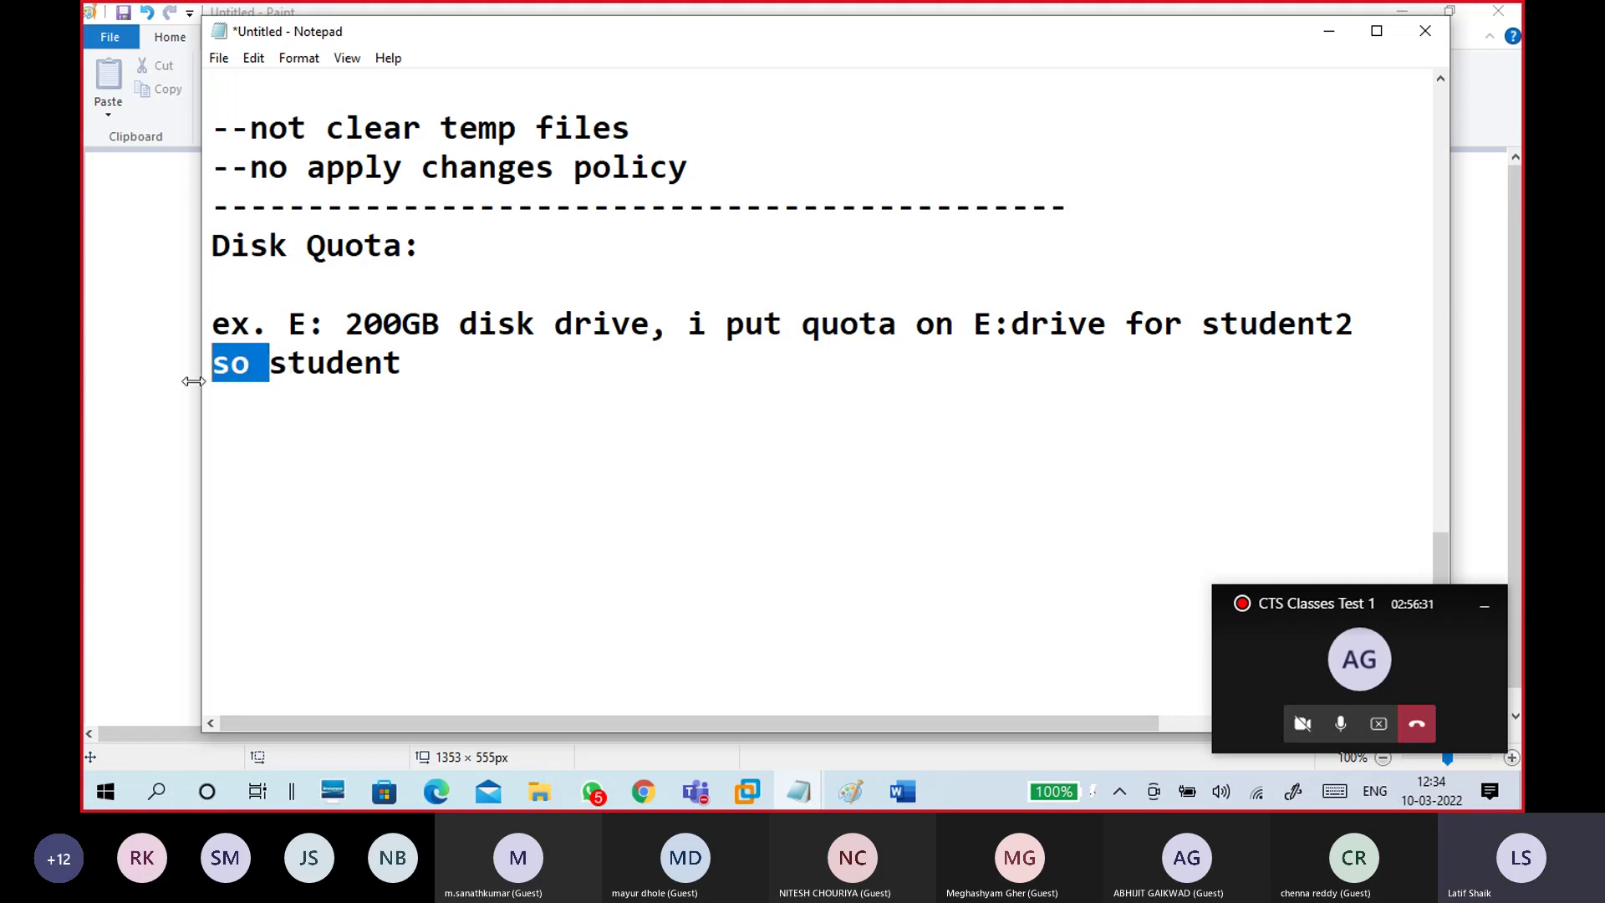
key("BackSpace")
left_click(345, 366)
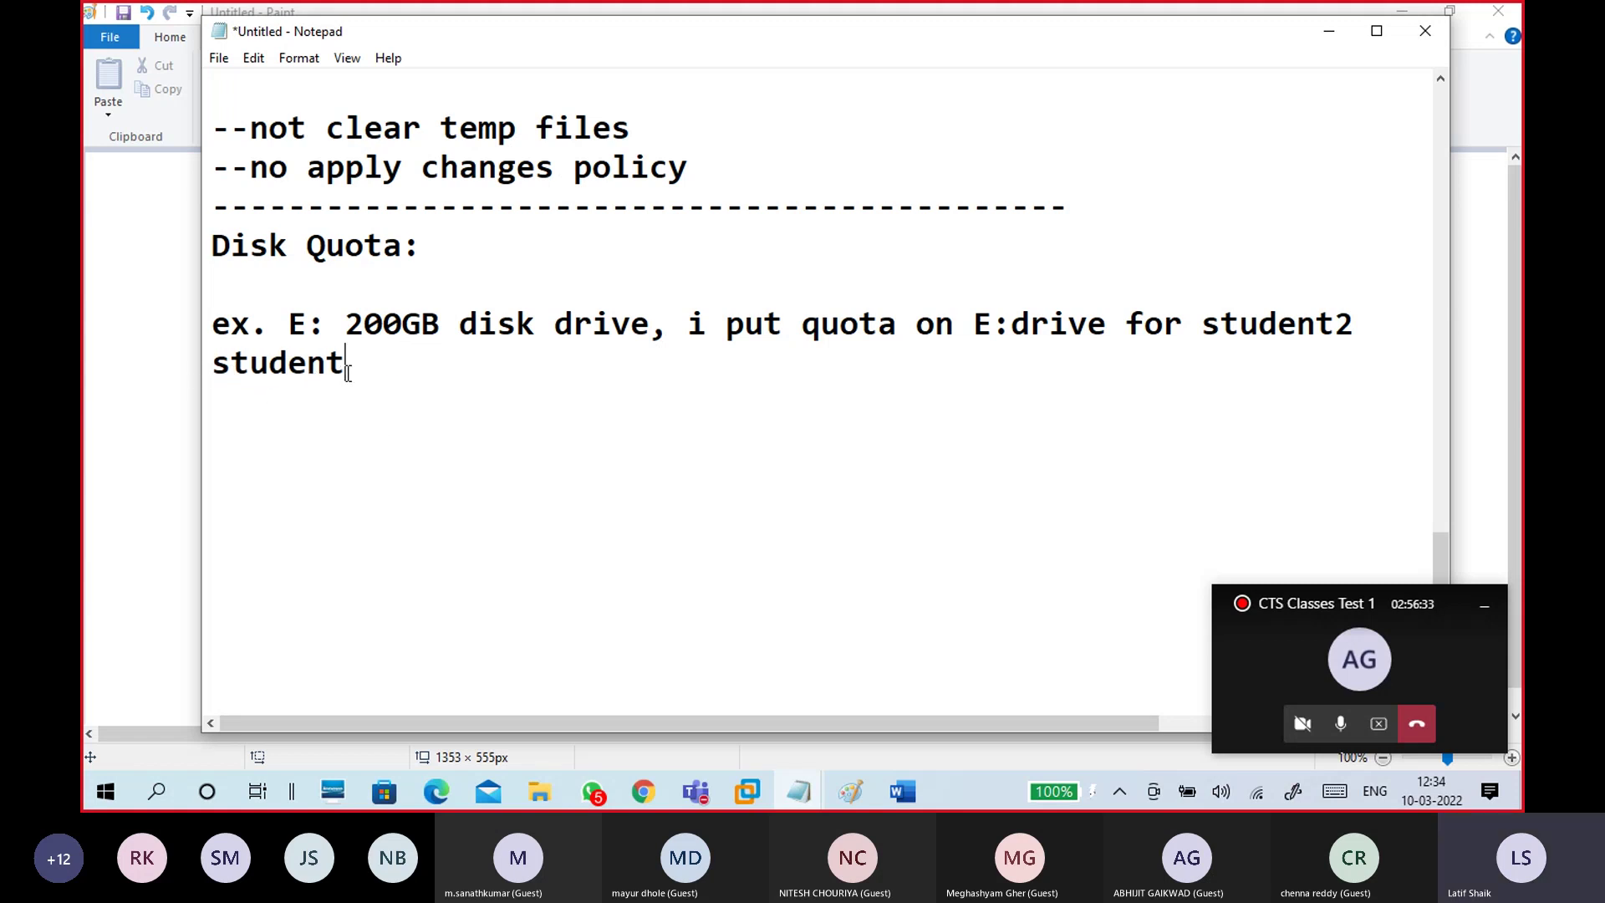
type("2 can store data in e")
key("BackSpace")
type("E:drive upto ")
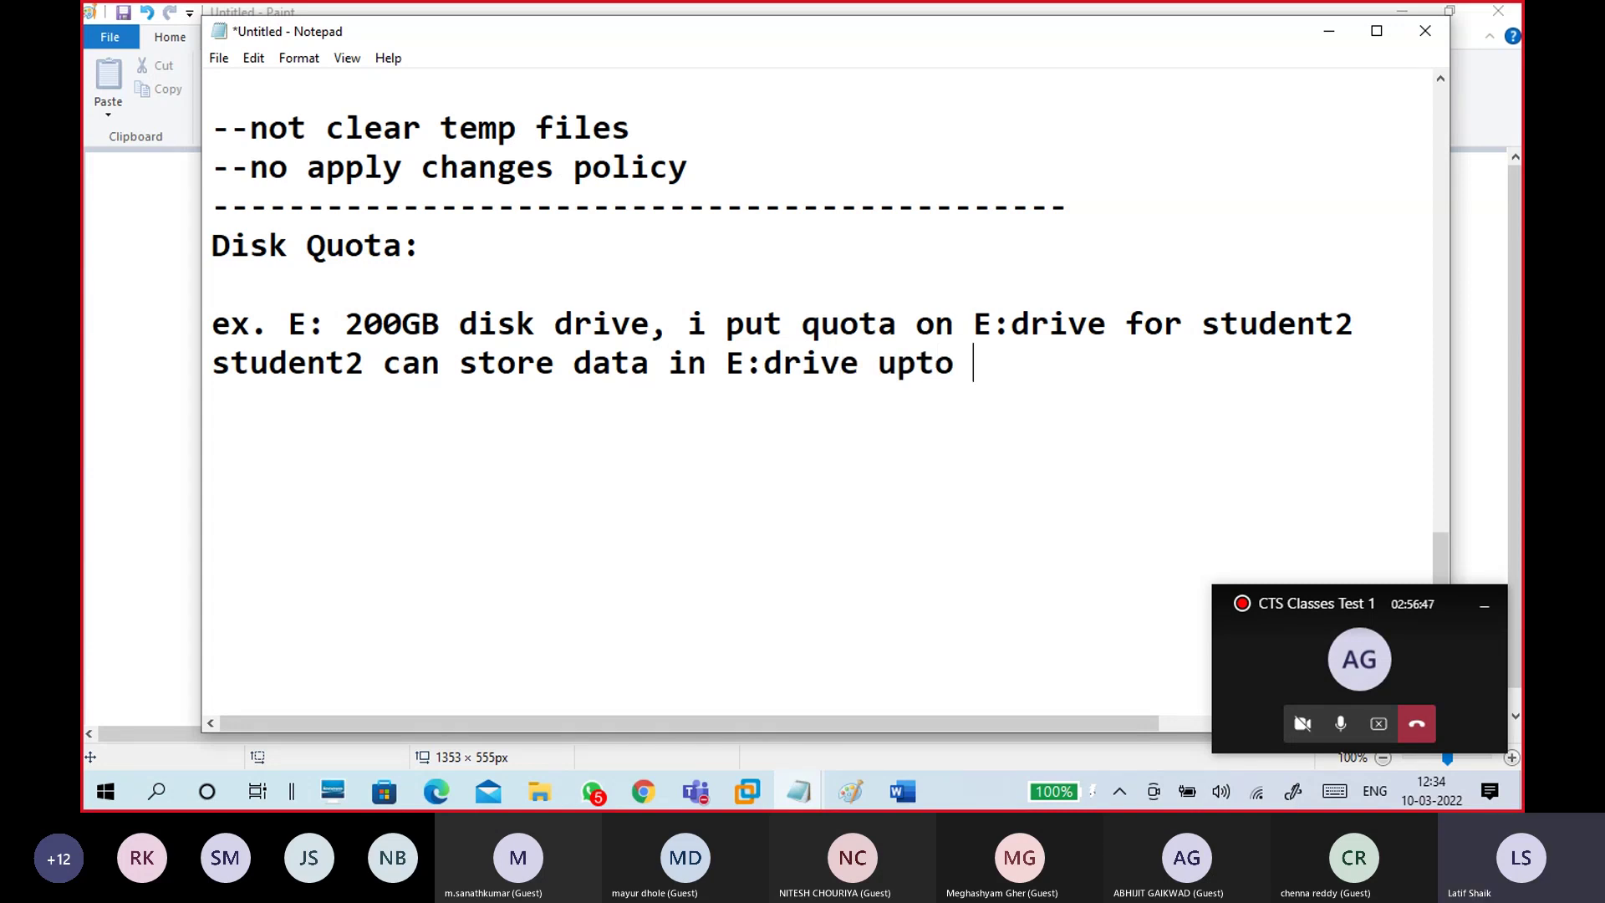
type("2G on")
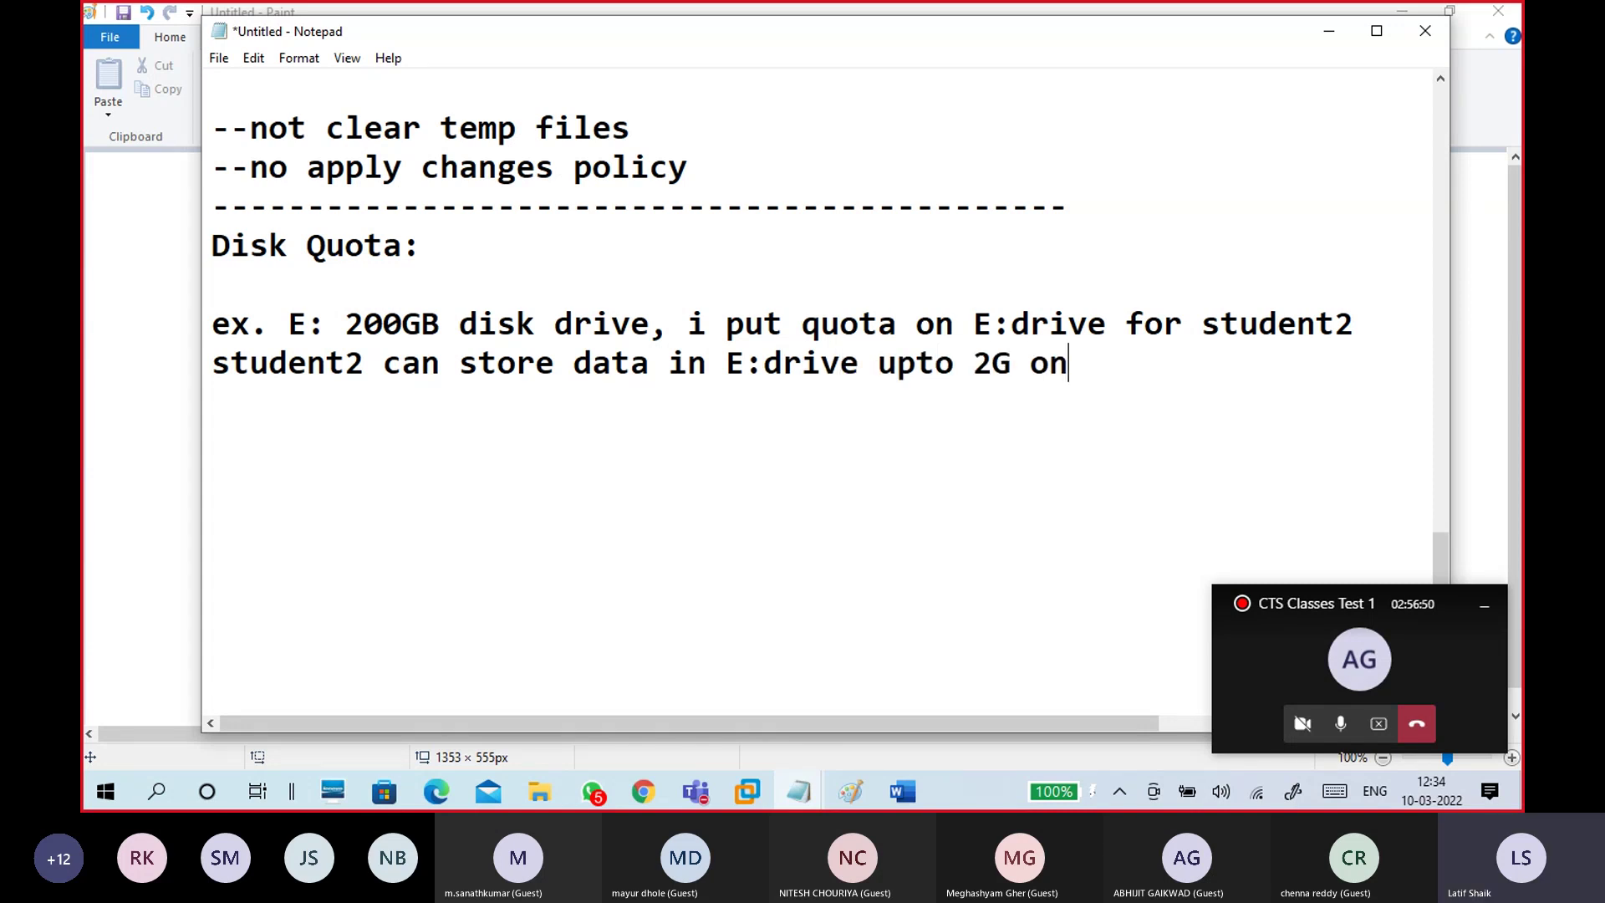
type("ly")
Start a new line with 'e:' and minimize Notepad to reveal Paint
key("Return")
key("Return")
type("e:")
left_click(1329, 31)
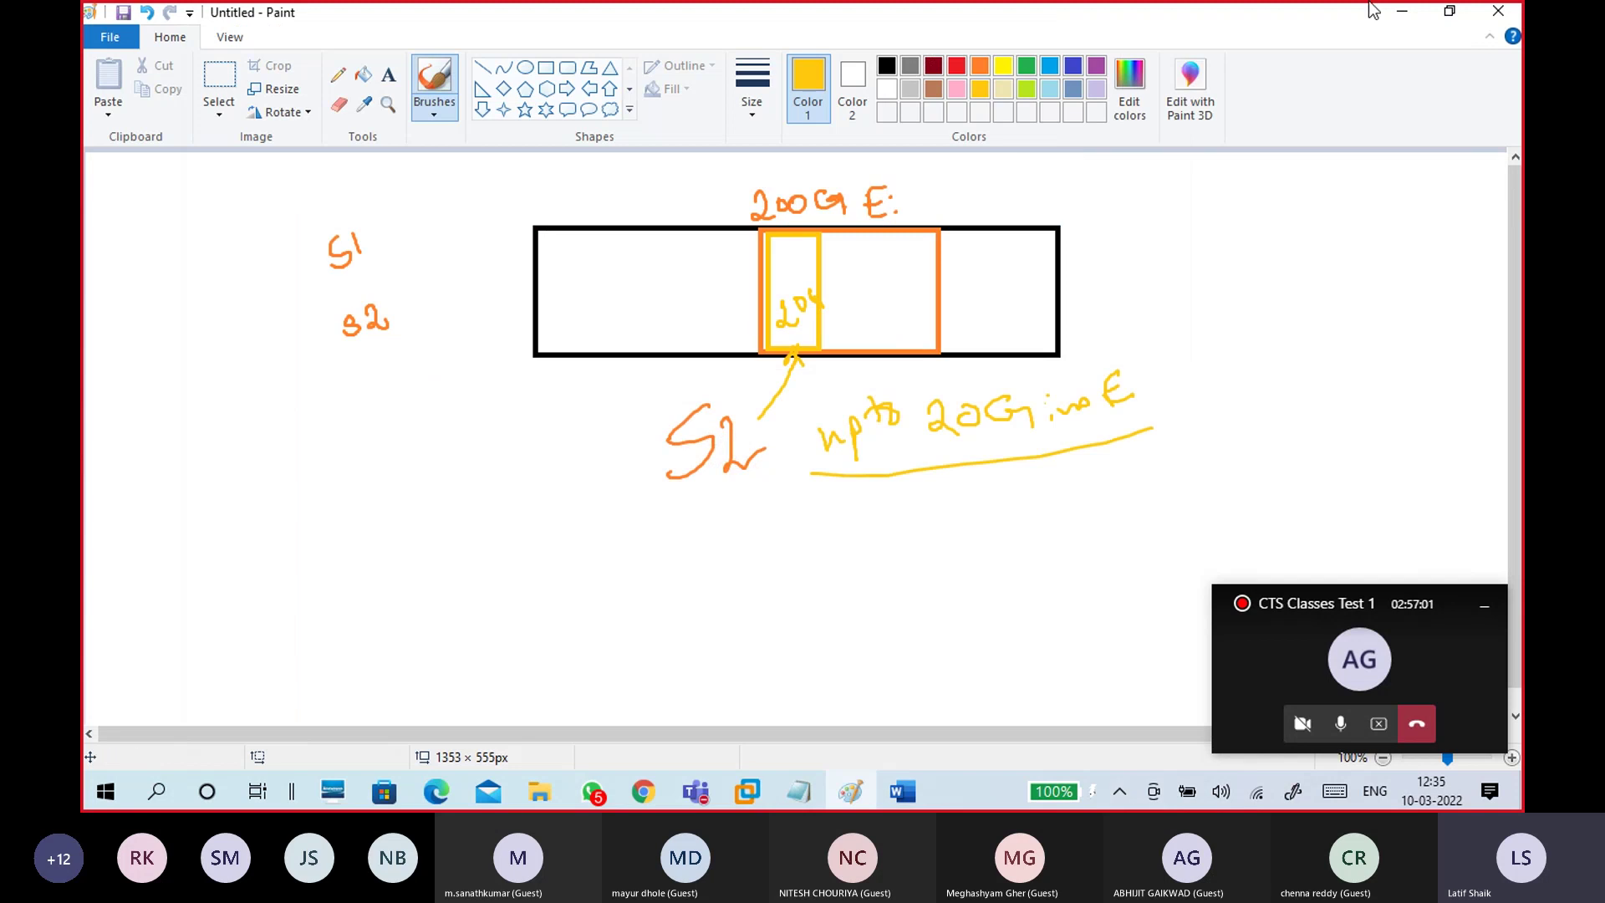
Minimize Paint, open File Explorer in the guest, and check the Start menu's account list
left_click(1401, 12)
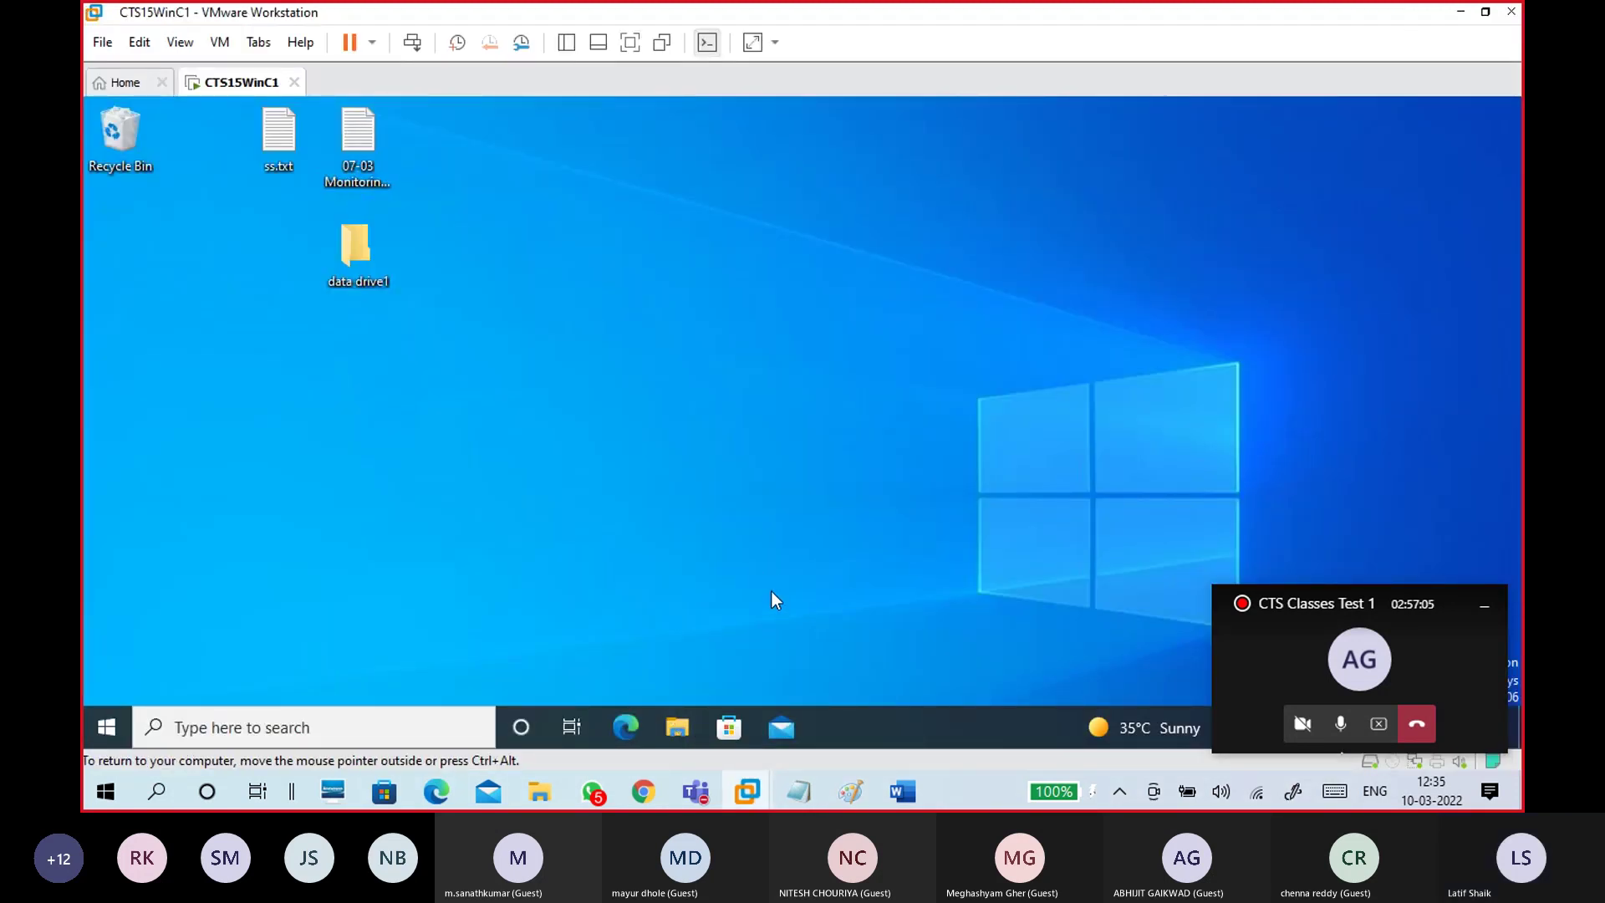
key("super+e")
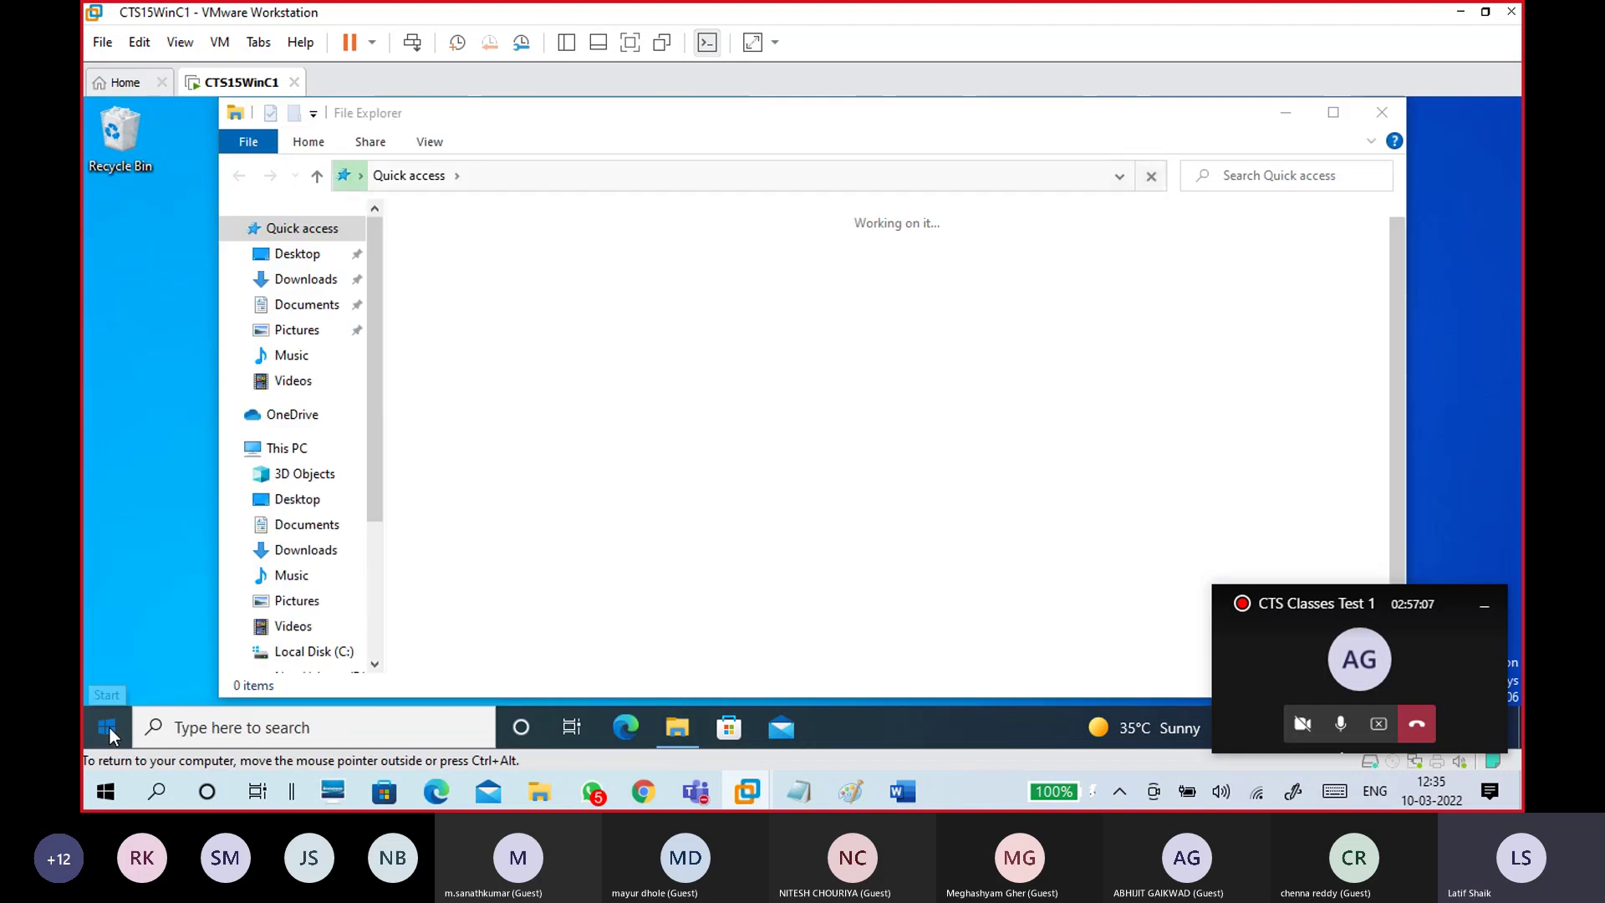
left_click(107, 729)
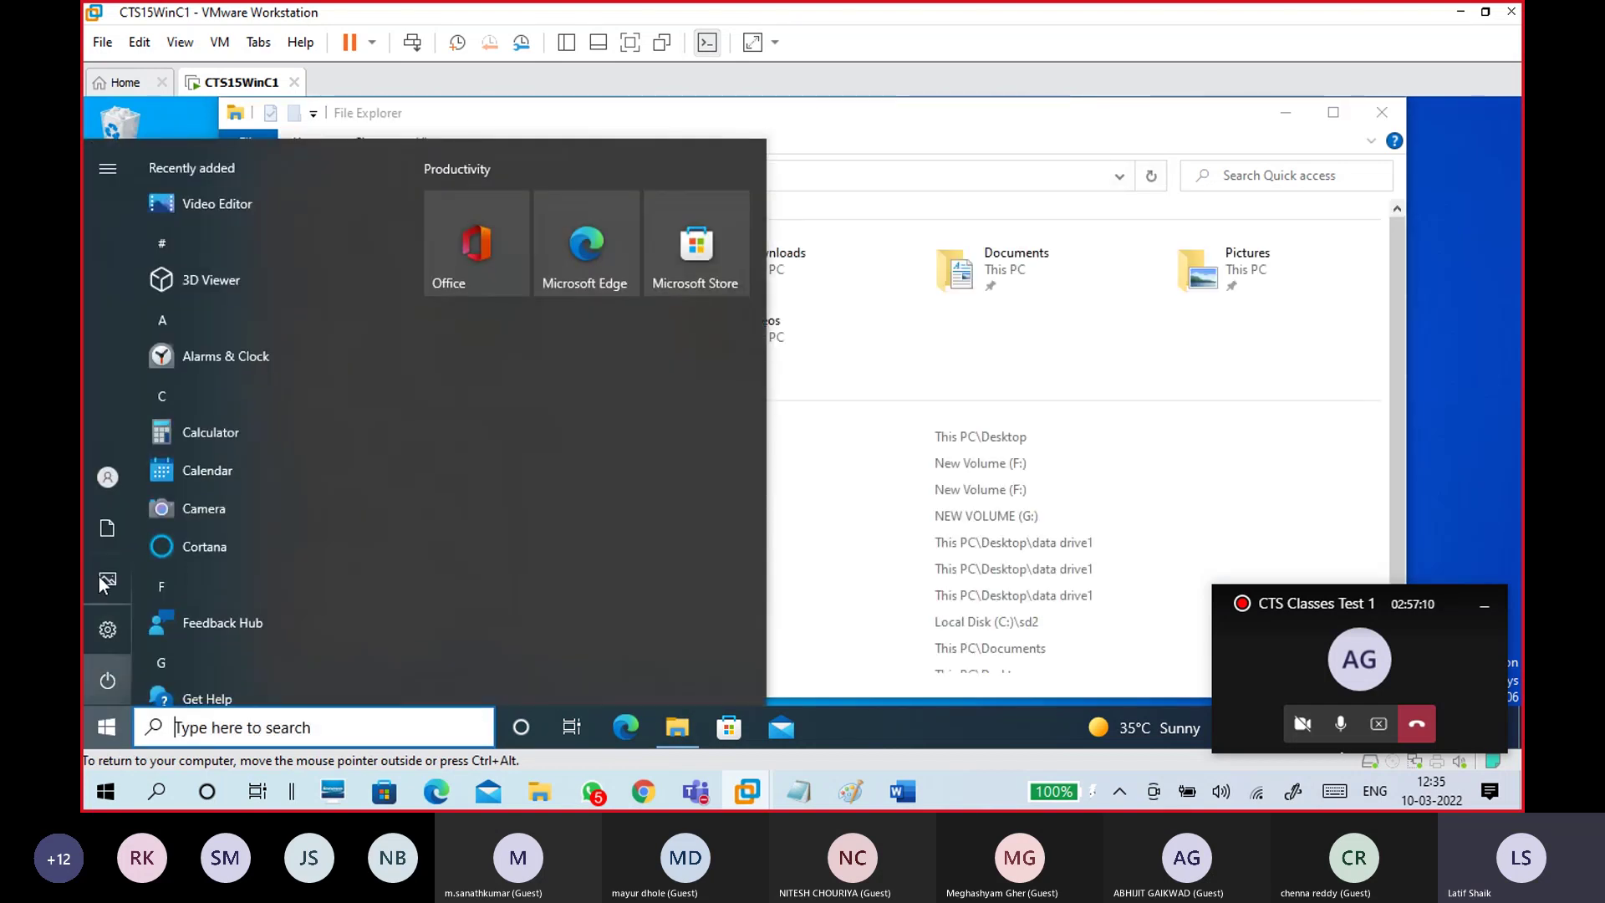
mouse_move(107, 483)
left_click(163, 489)
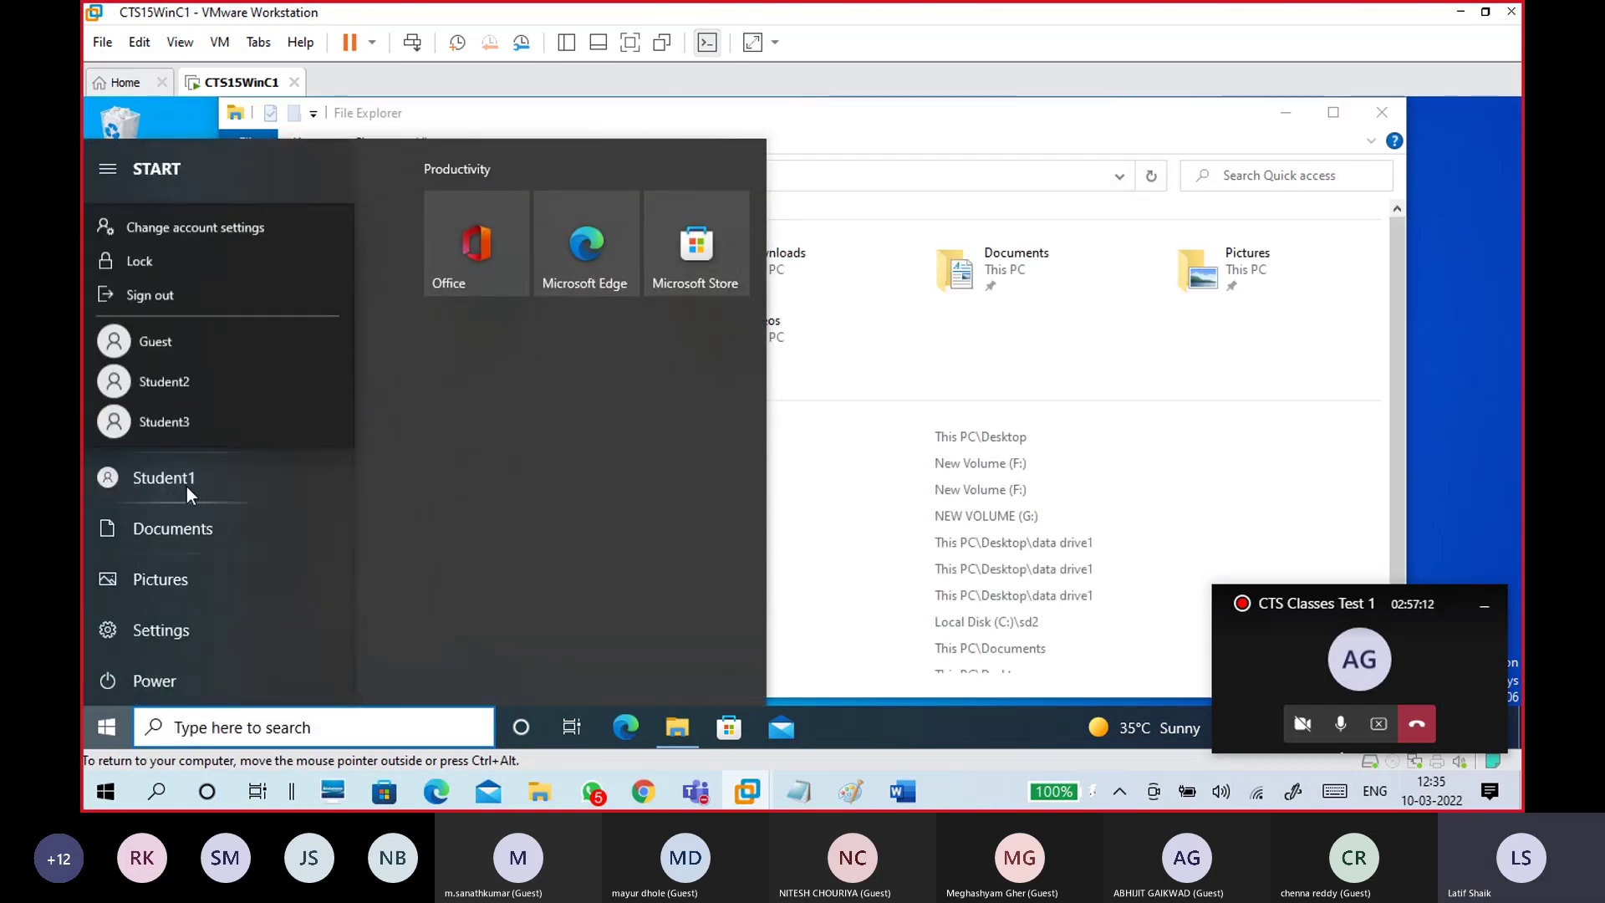
left_click(890, 131)
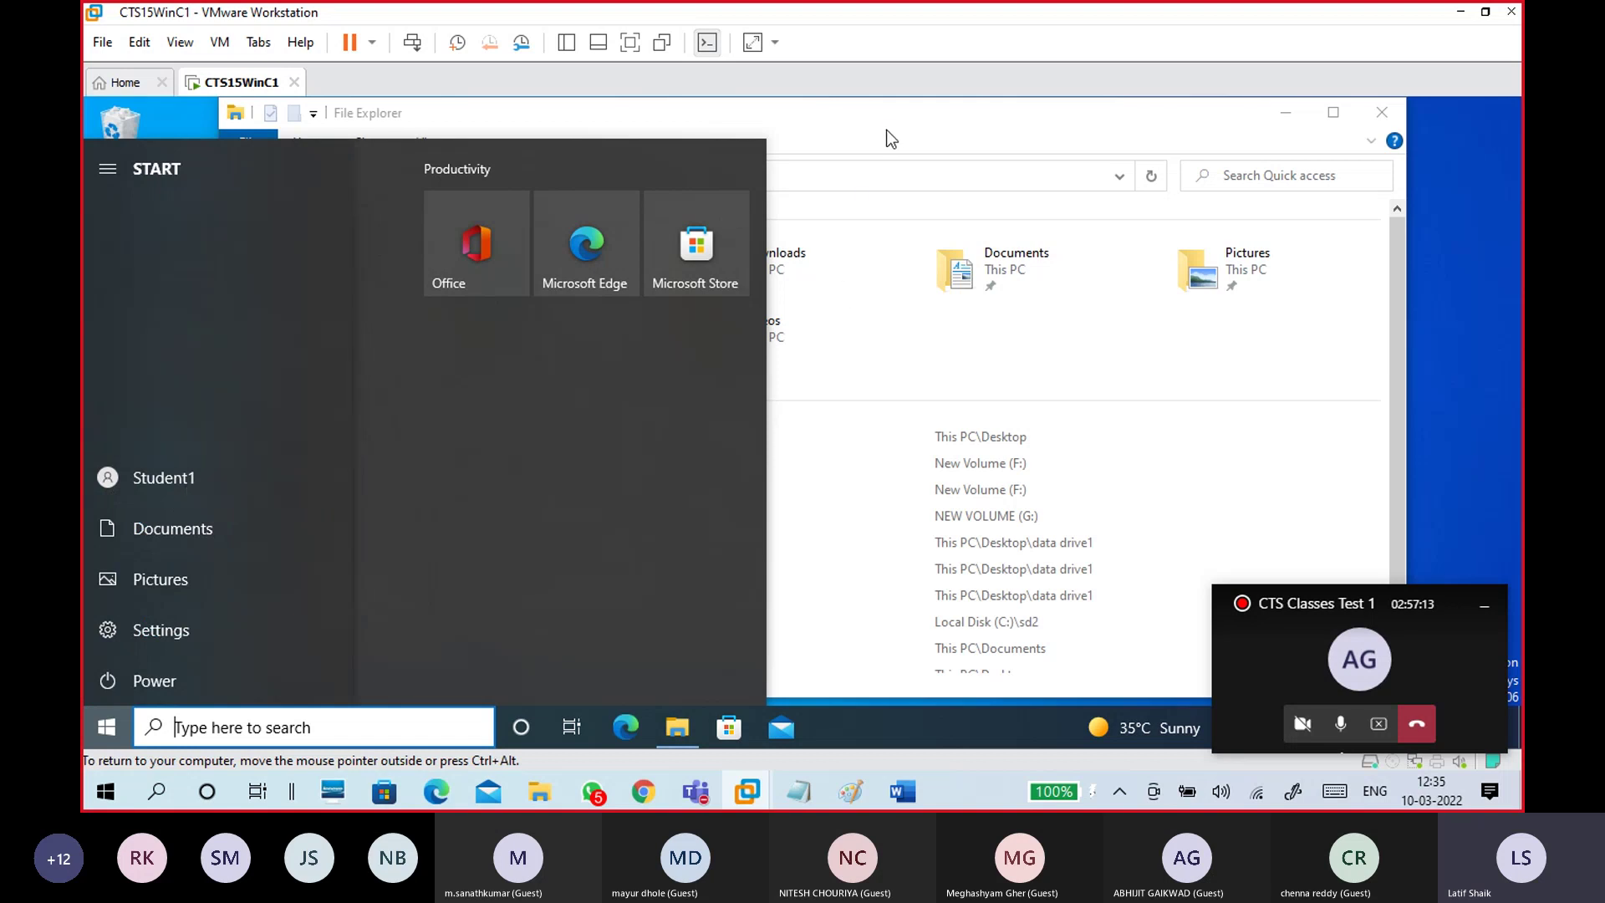
left_click(886, 128)
Open This PC in a maximized window and select the New Volume (E:) drive
left_click(287, 448)
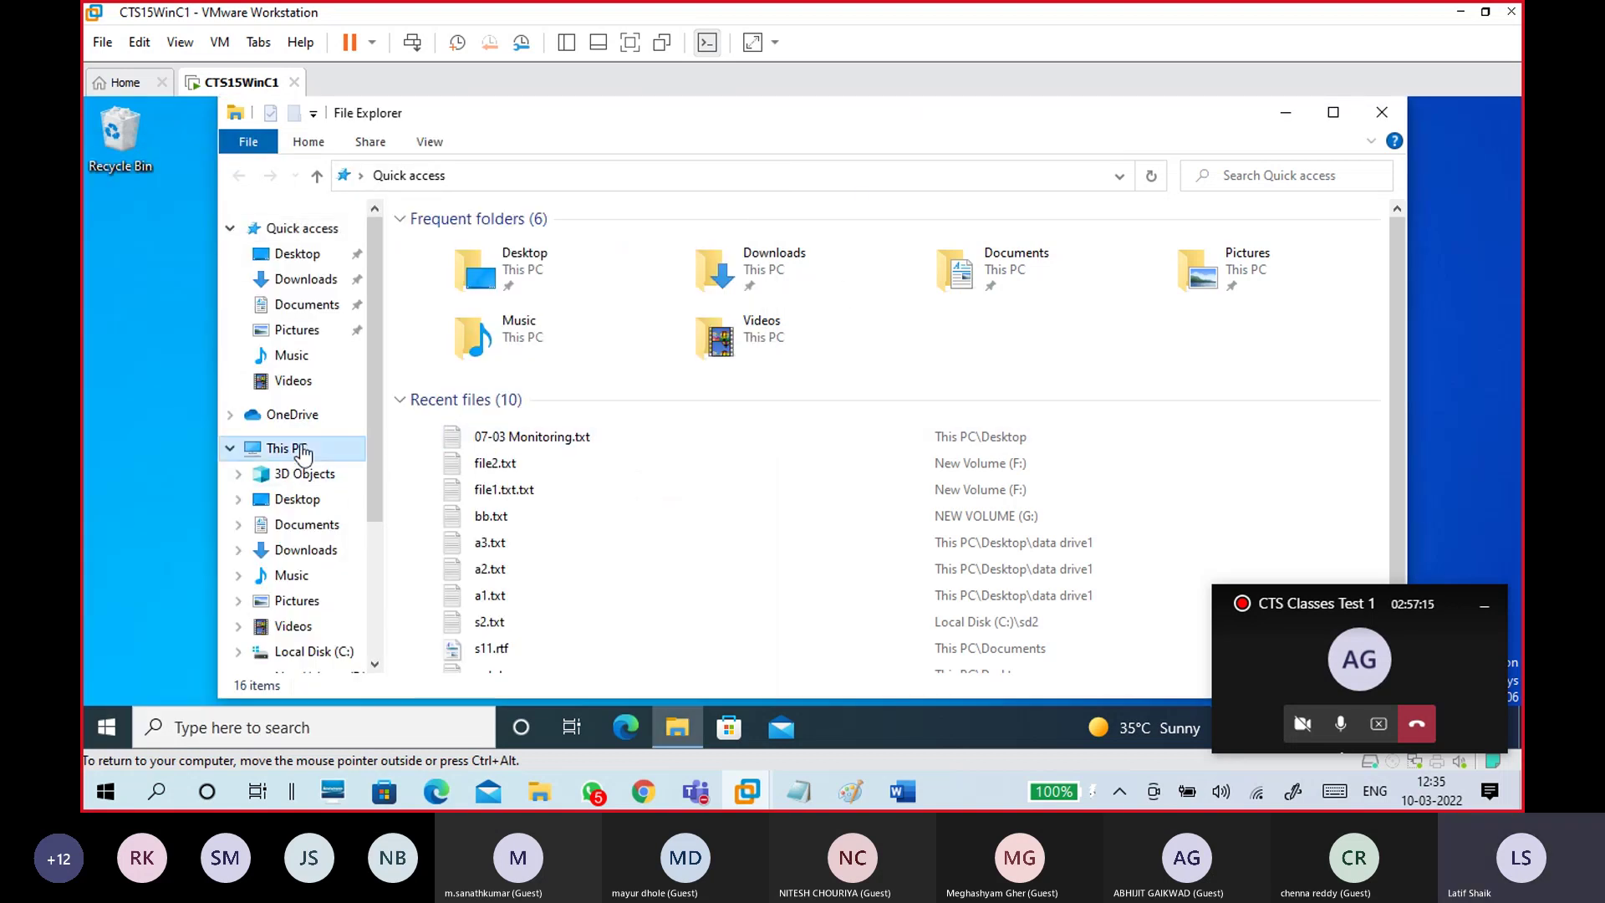
left_click(1335, 115)
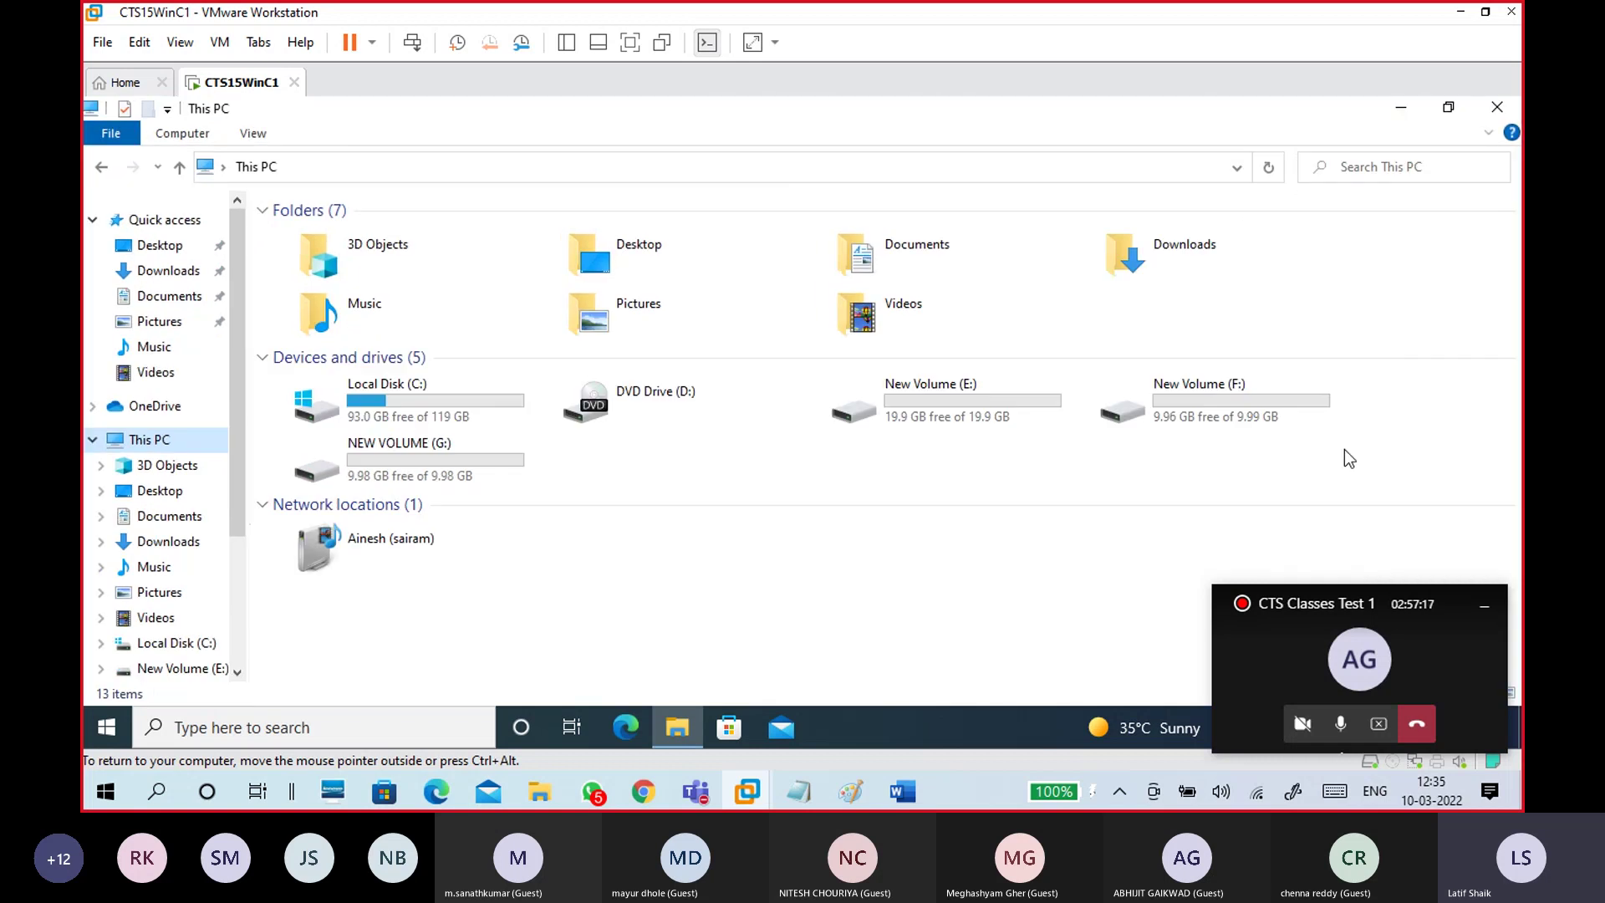
left_click(1484, 603)
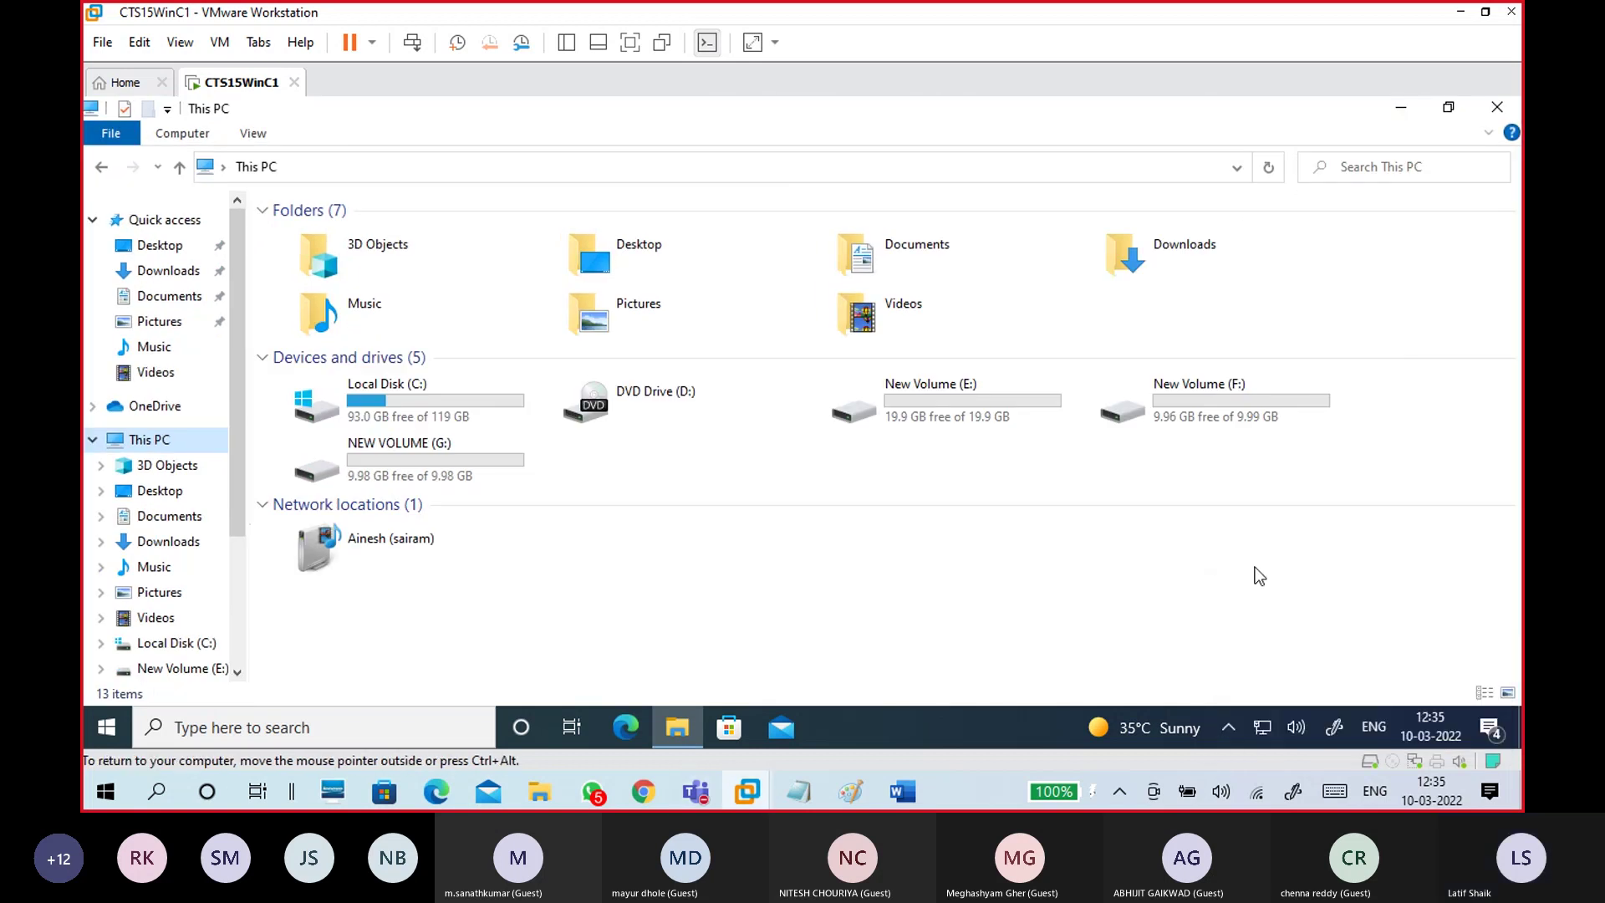
left_click(976, 414)
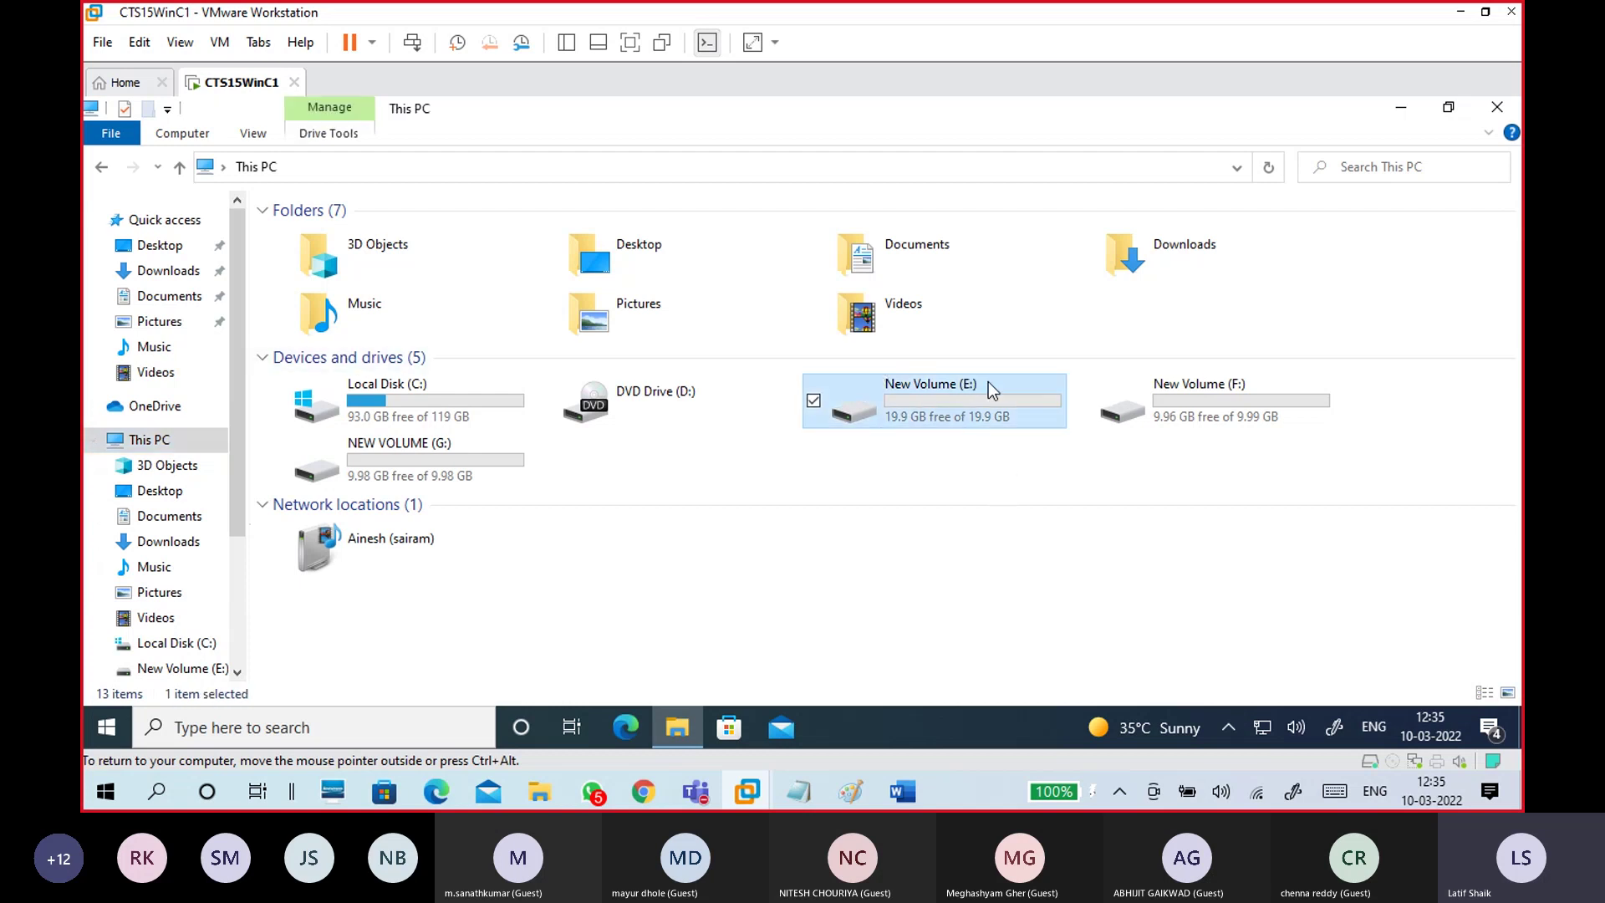
View New Volume (E:) Properties (NTFS, 19.9 GB), cancel, and deselect the drive
right_click(957, 418)
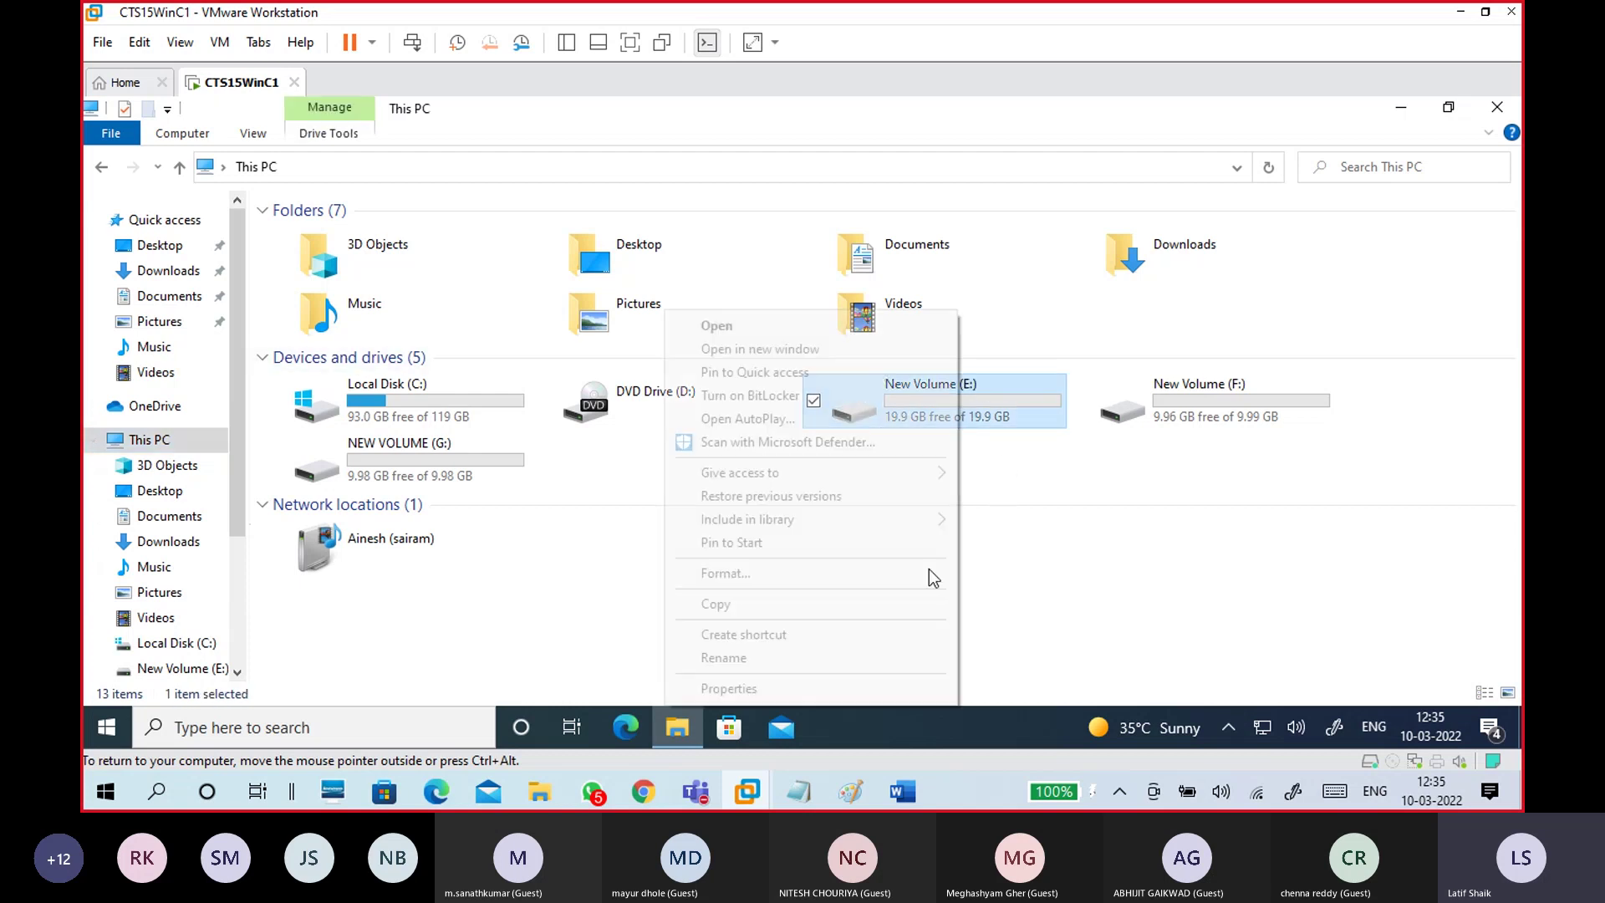
left_click(845, 690)
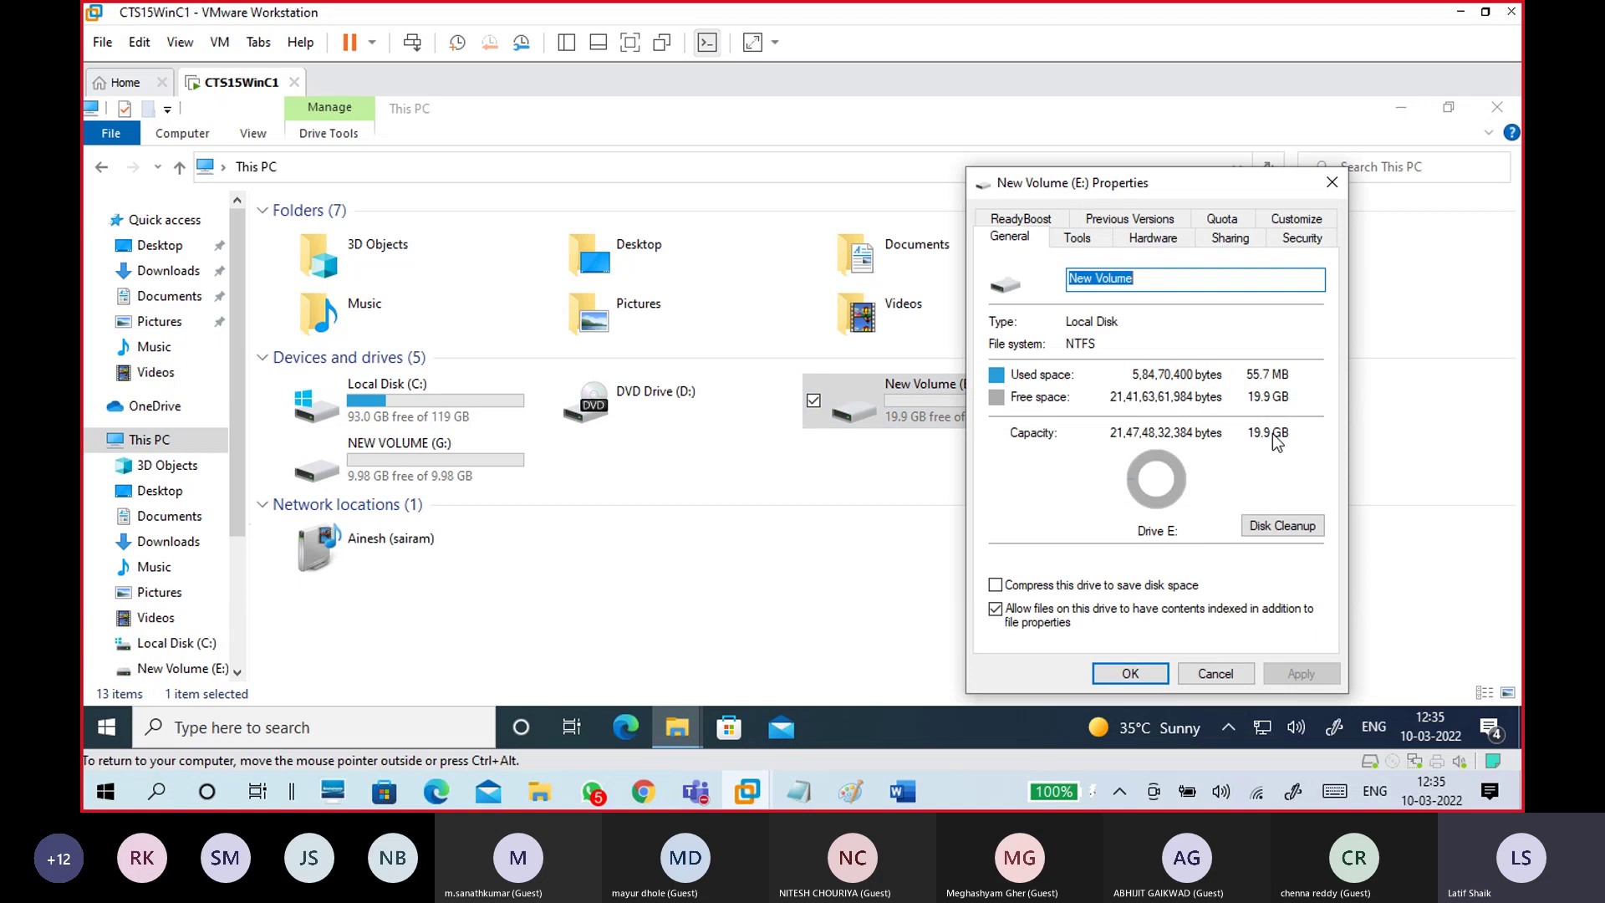
left_click(1200, 679)
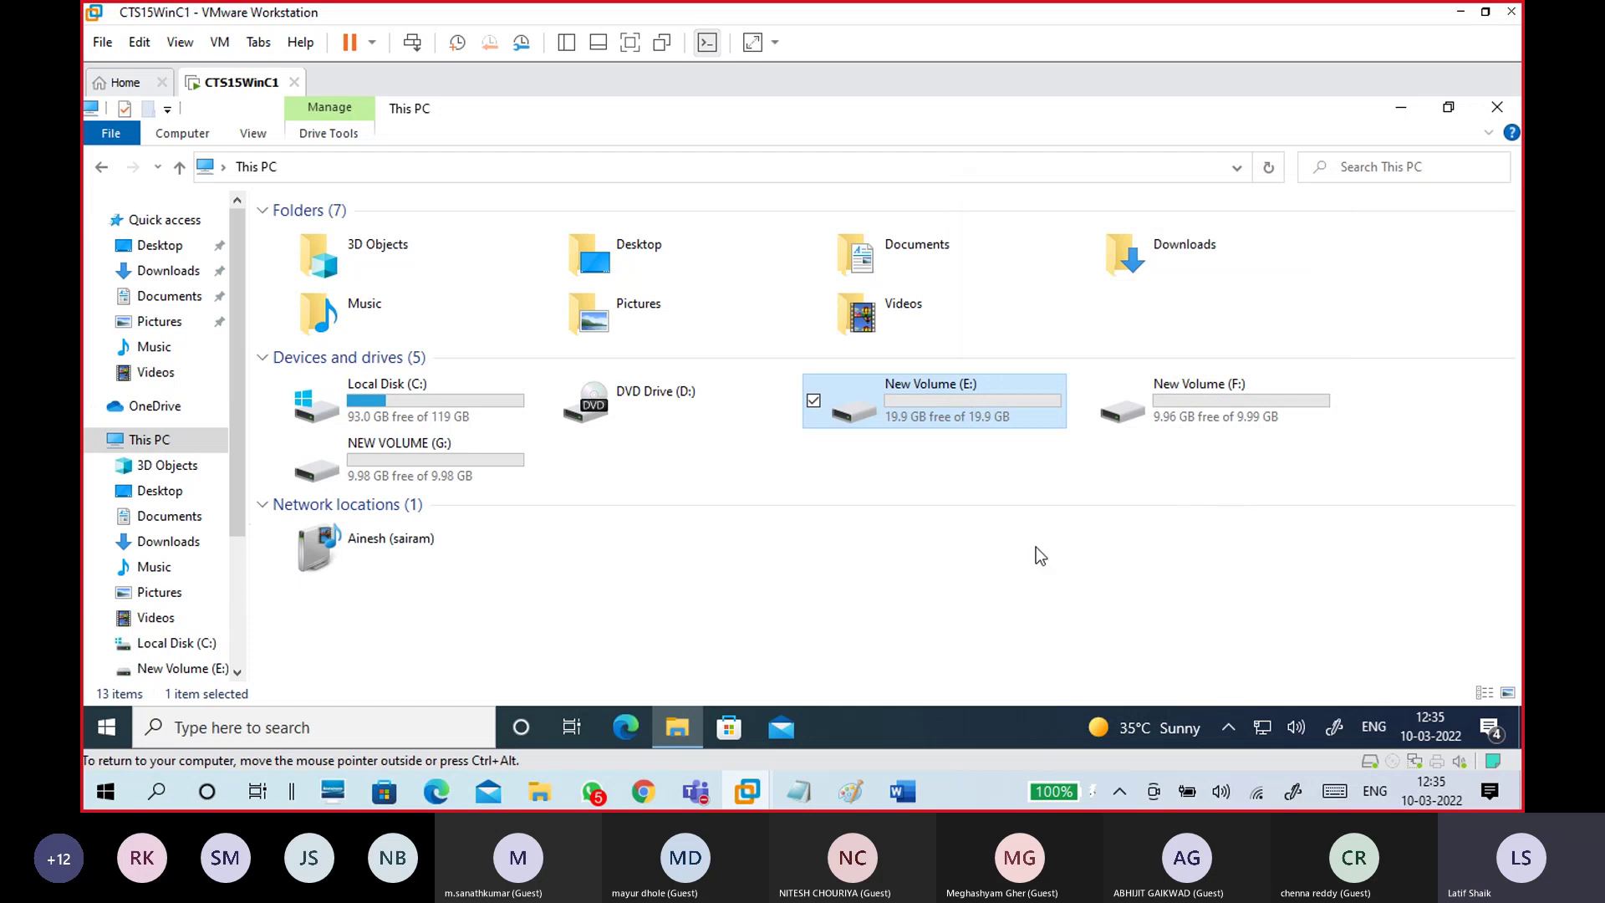
left_click(836, 490)
Bring Notepad forward and complete the line 'e:drive -20G'
mouse_move(798, 791)
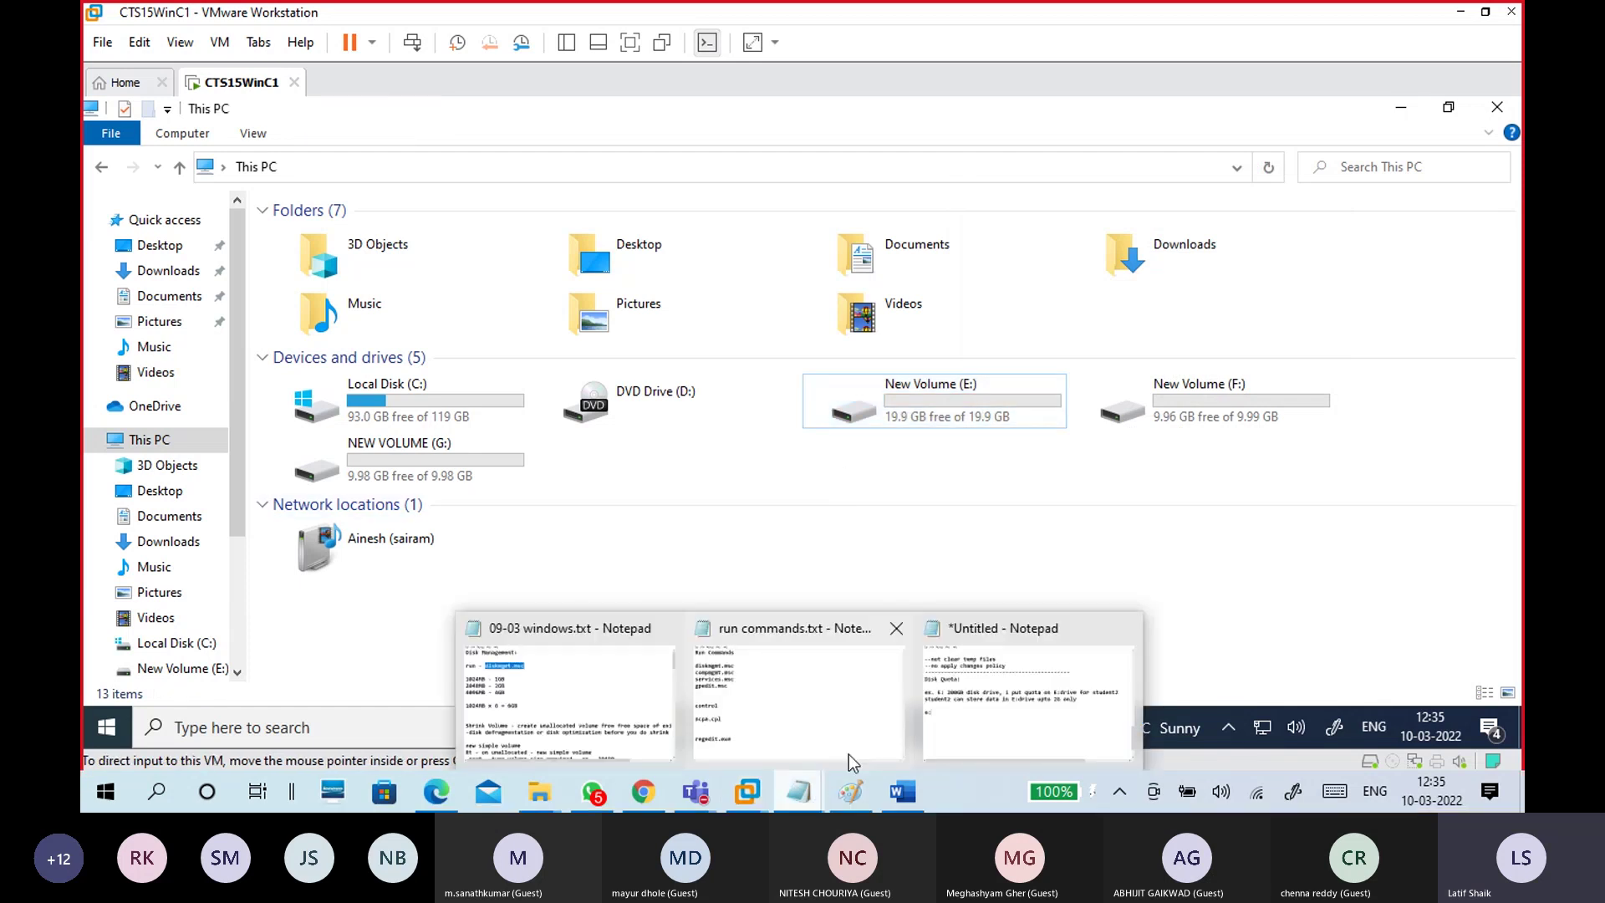
left_click(950, 734)
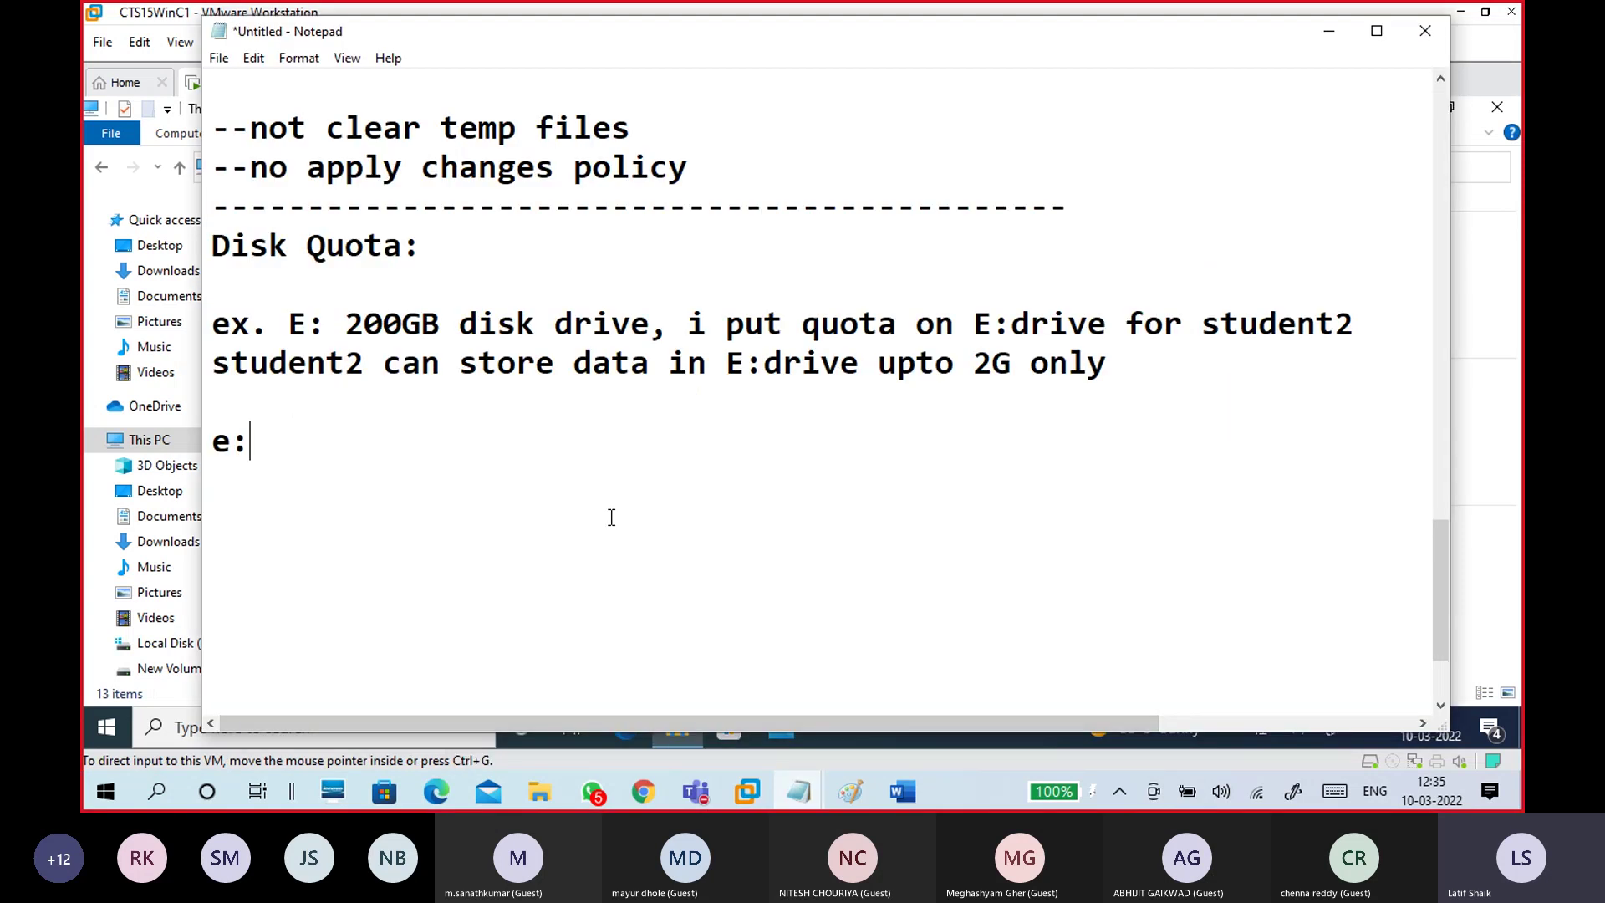
type("drive -20G")
key("Return")
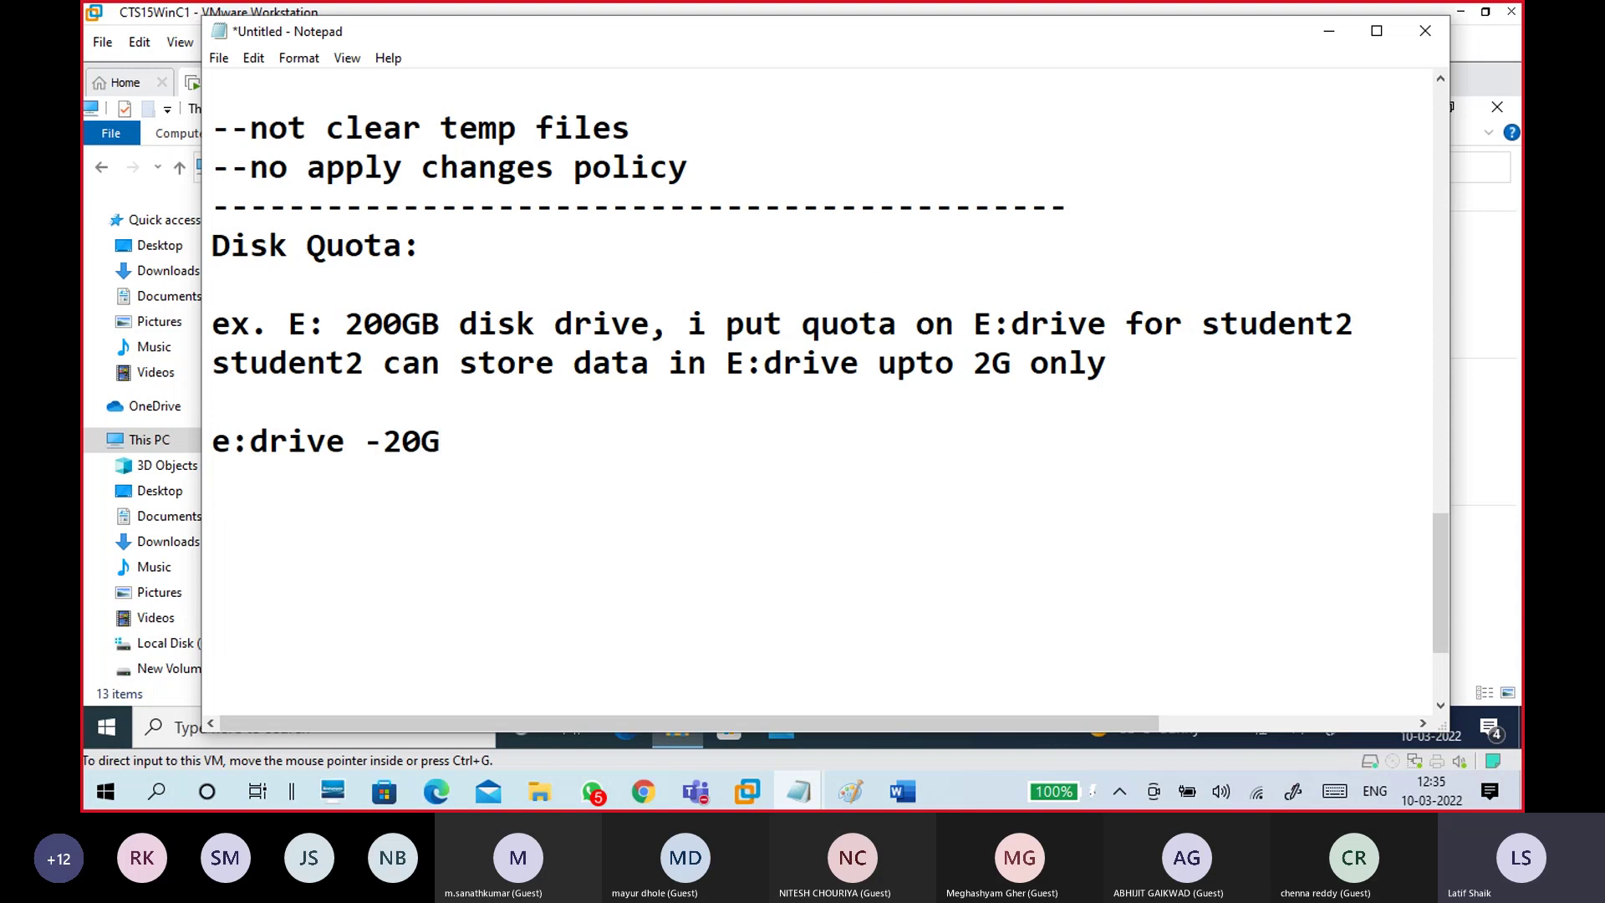
Type 'quota on E:drive for student2 - 2GB' on the next line, fixing typos
type("quora")
key("BackSpace")
key("BackSpace")
type("ta")
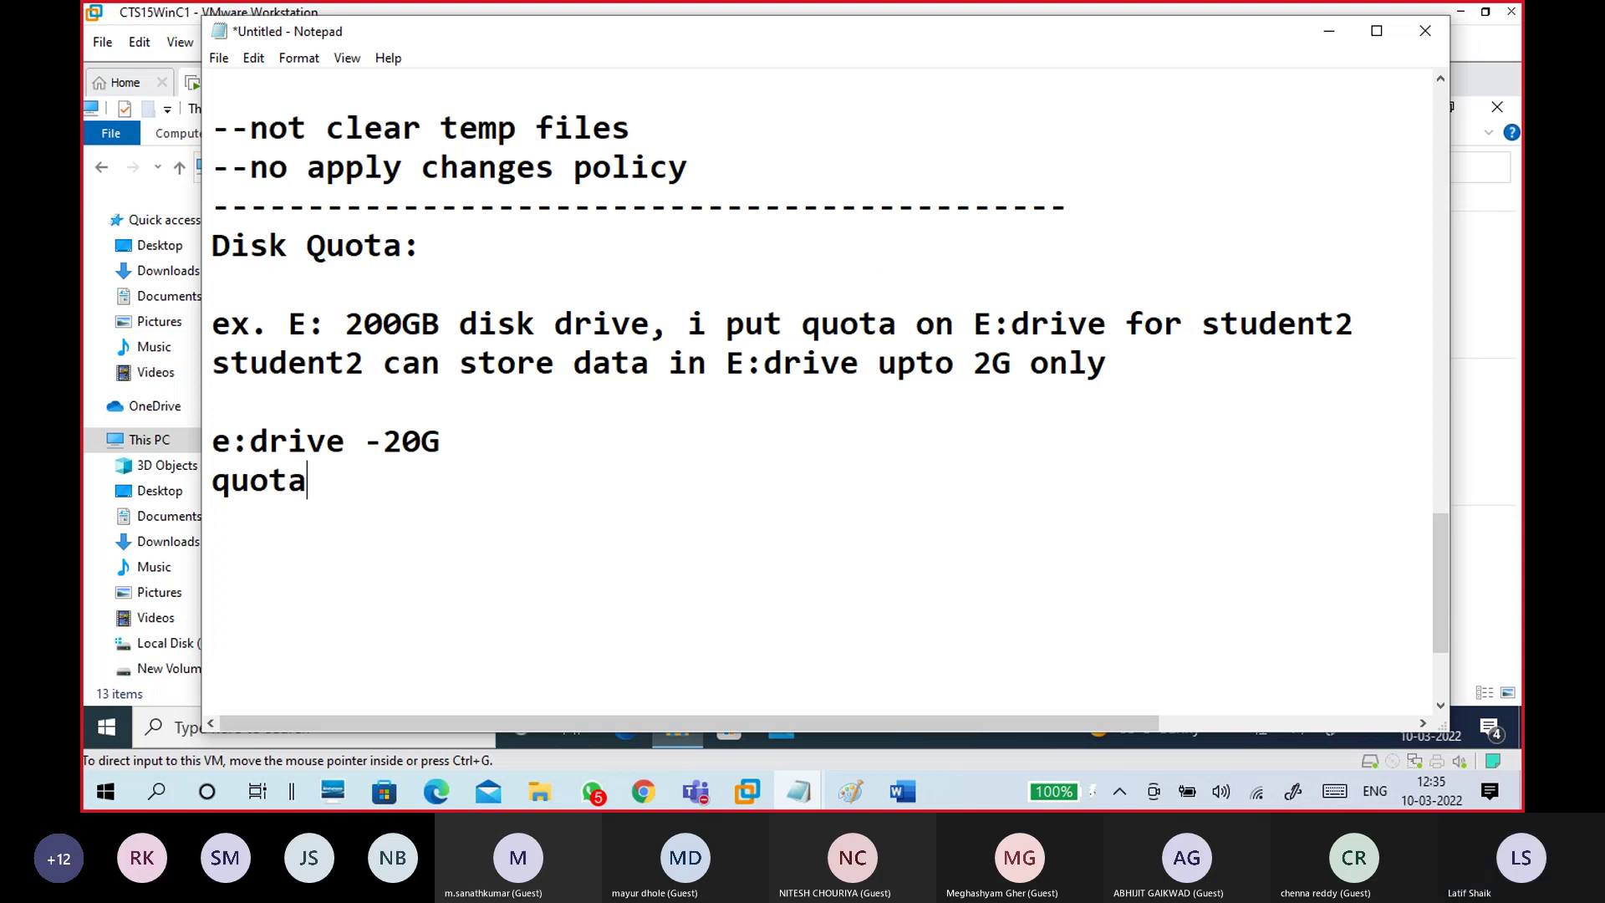
type(" to 2")
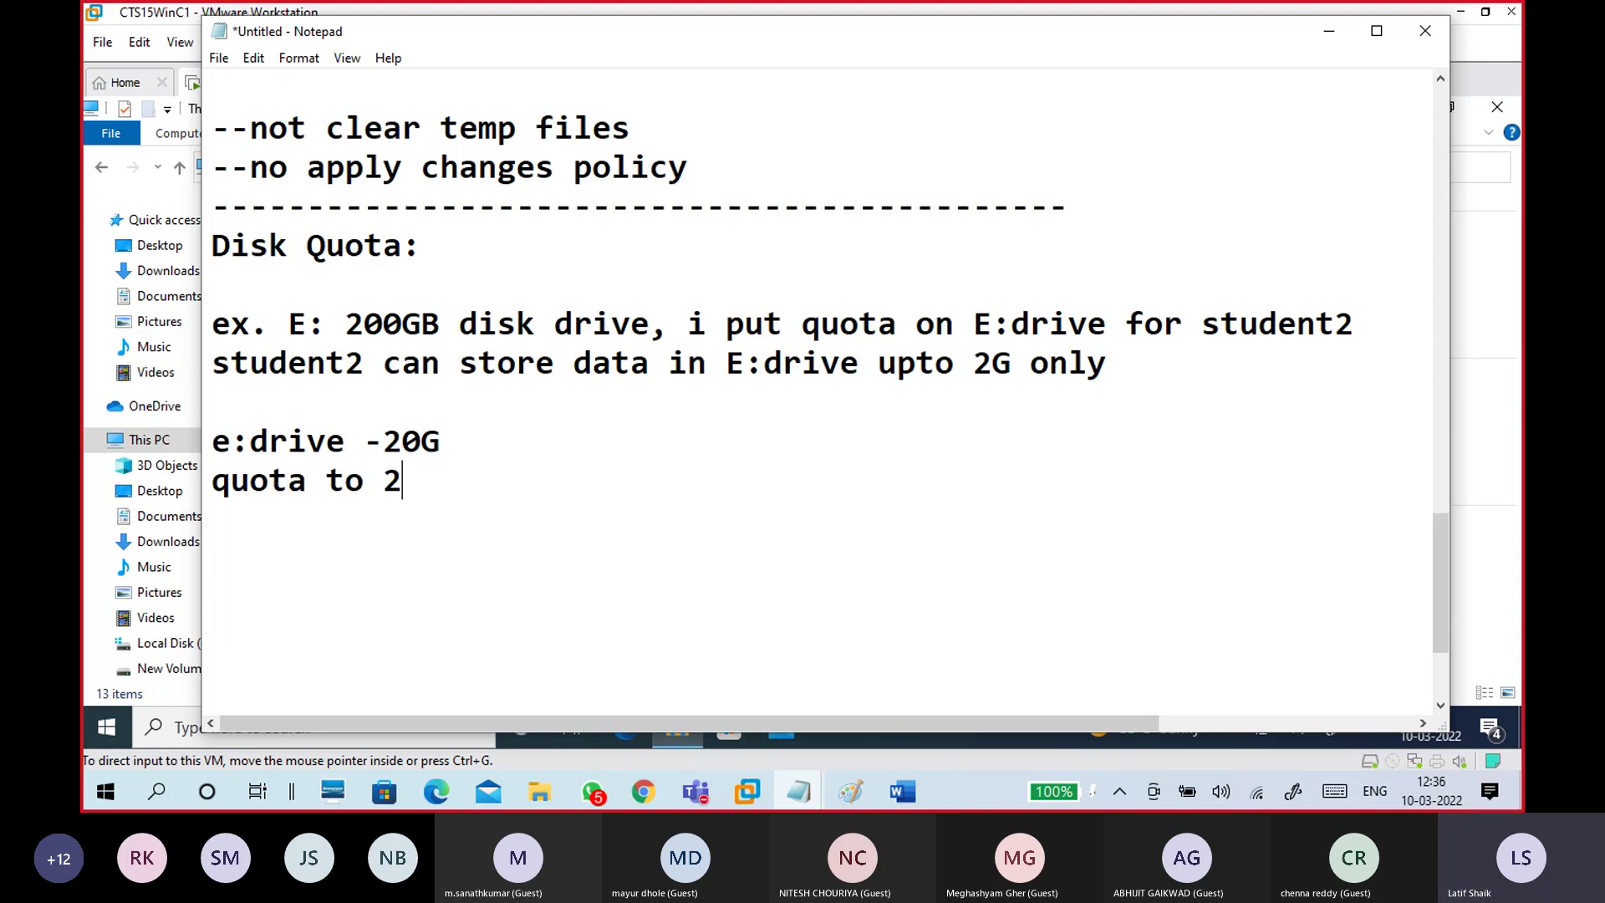
key("BackSpace")
type("E")
key("BackSpace")
key("BackSpace")
key("BackSpace")
key("BackSpace")
type("on E:deic")
key("BackSpace")
key("BackSpace")
key("BackSpace")
type("rie")
key("BackSpace")
type("ve for ")
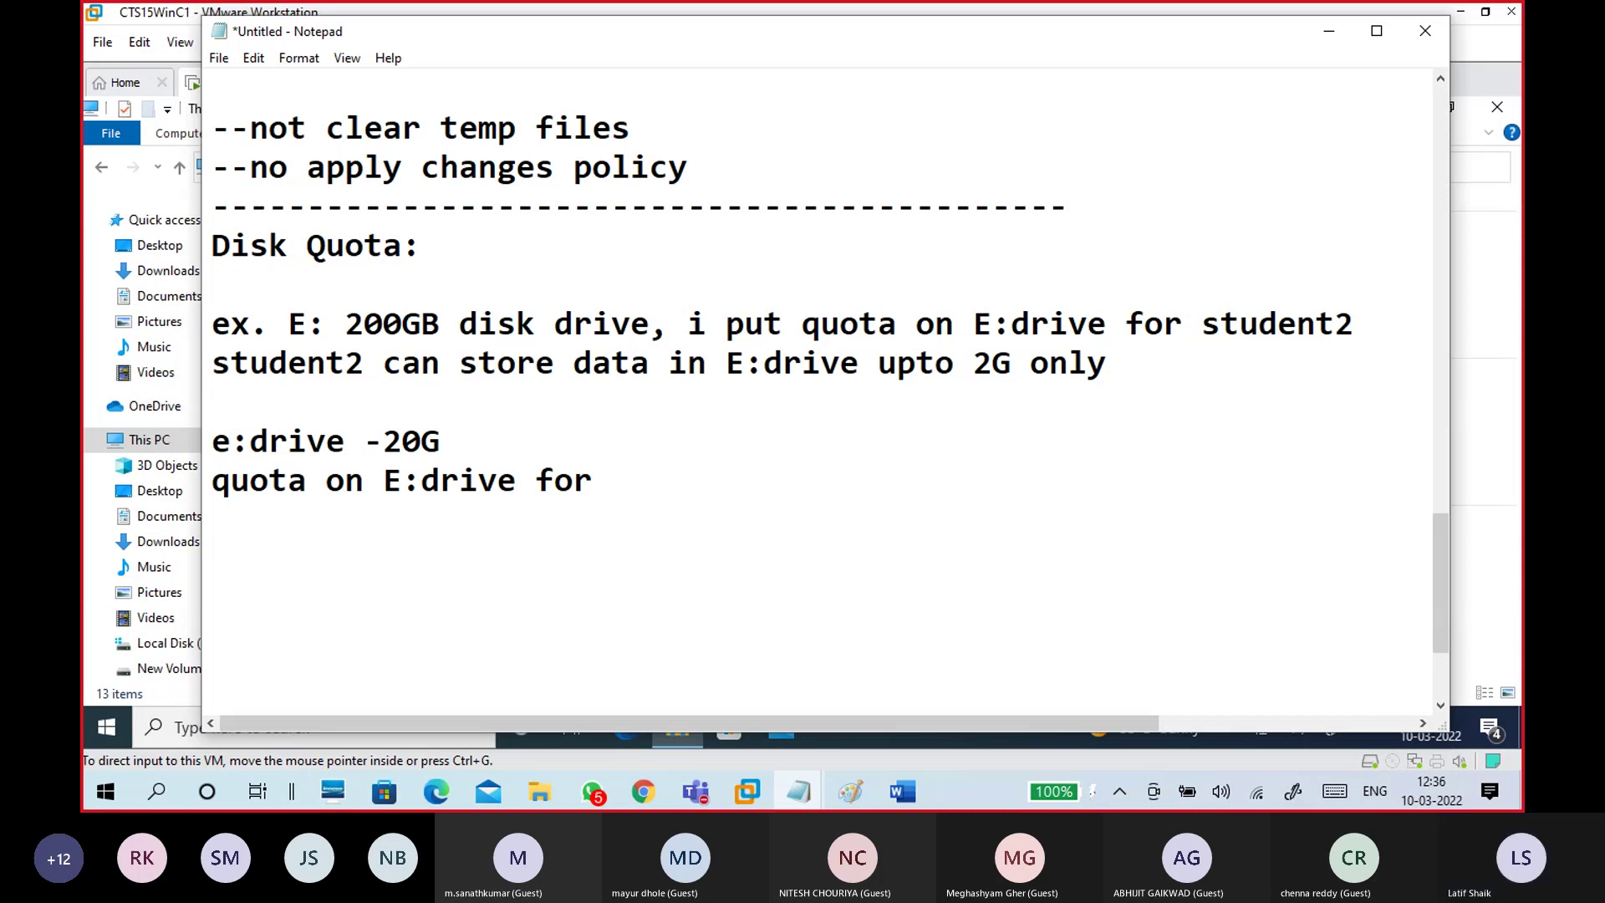
type("student")
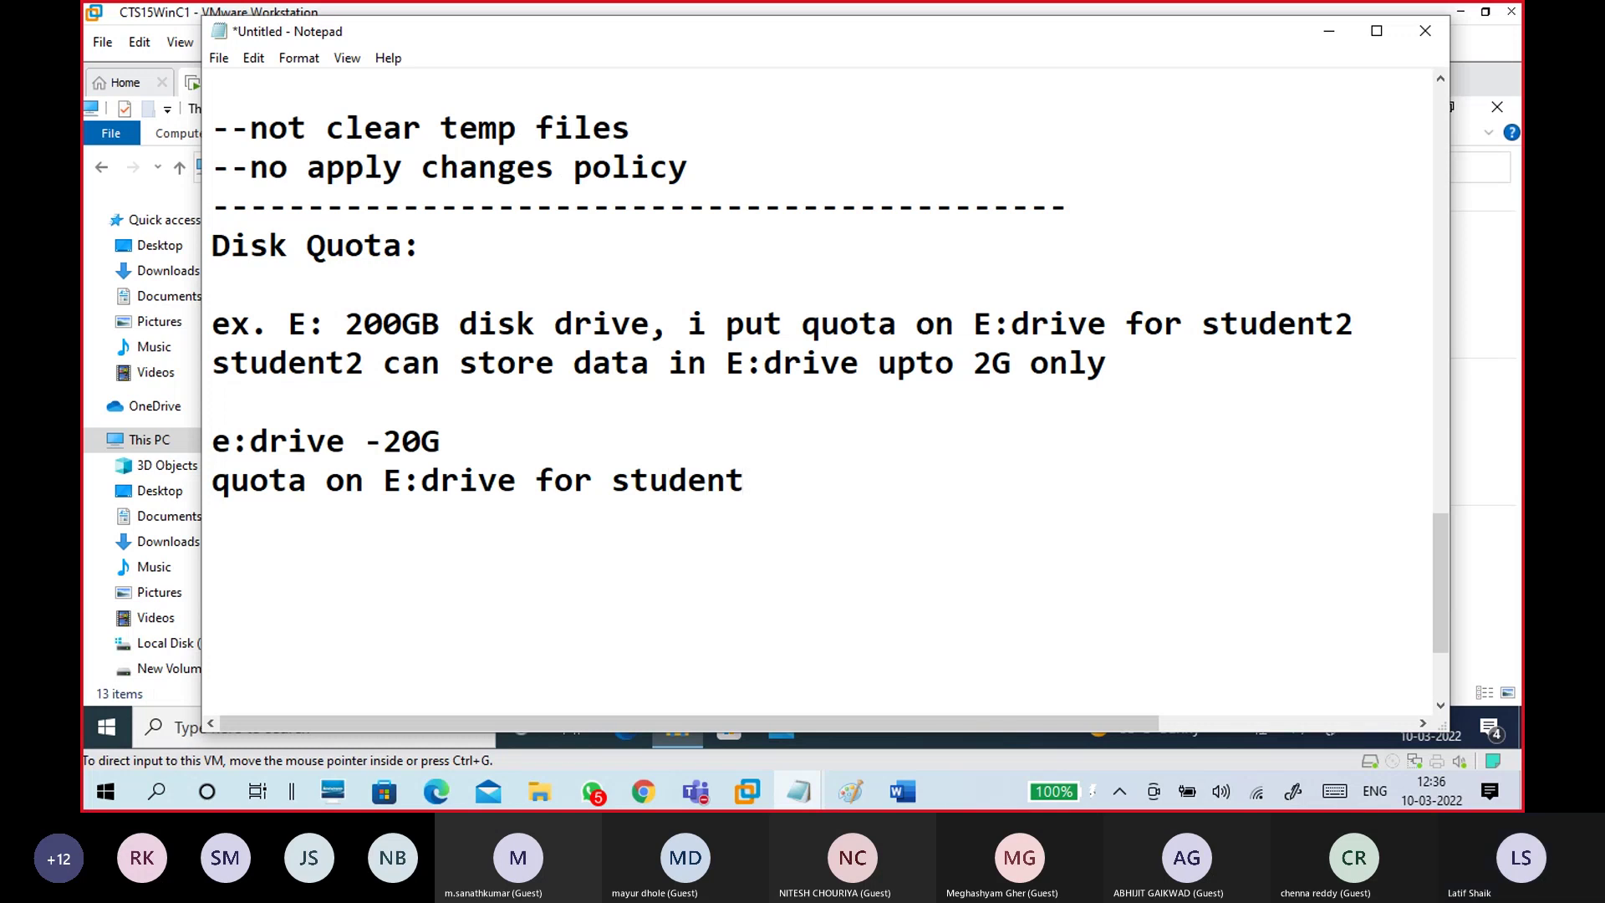
type("2 - @GB")
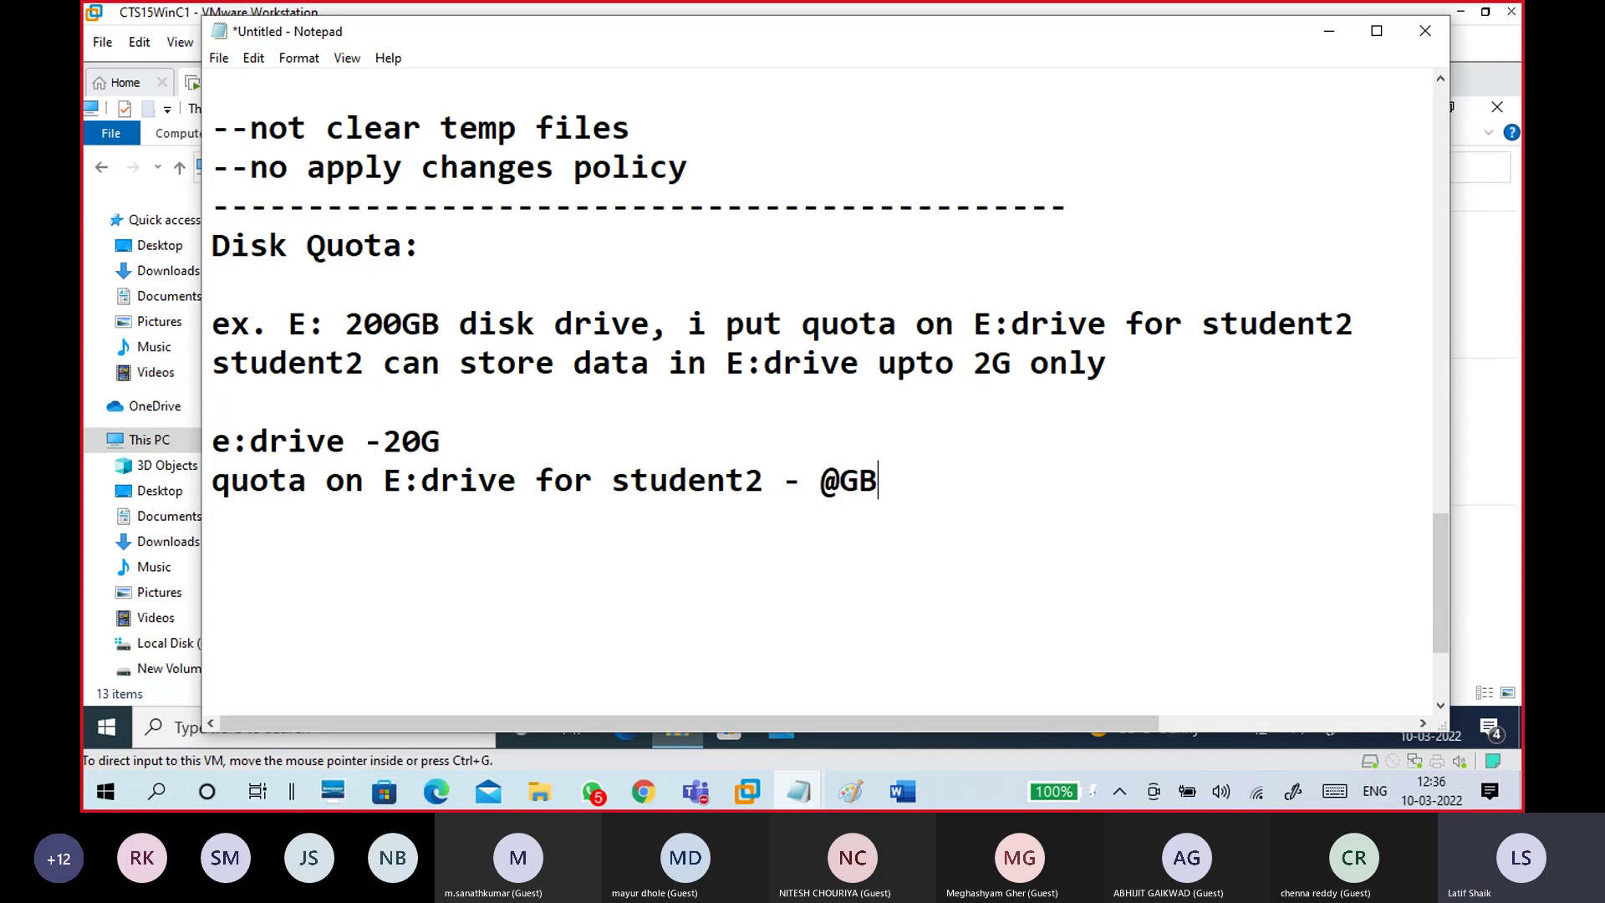
key("BackSpace")
key("BackSpace")
key("BackSpace")
type("2GB")
Select the two new note lines, then minimize Notepad back to the guest
left_click_drag(888, 494, 183, 438)
left_click(612, 544)
left_click(621, 520)
left_click(1327, 34)
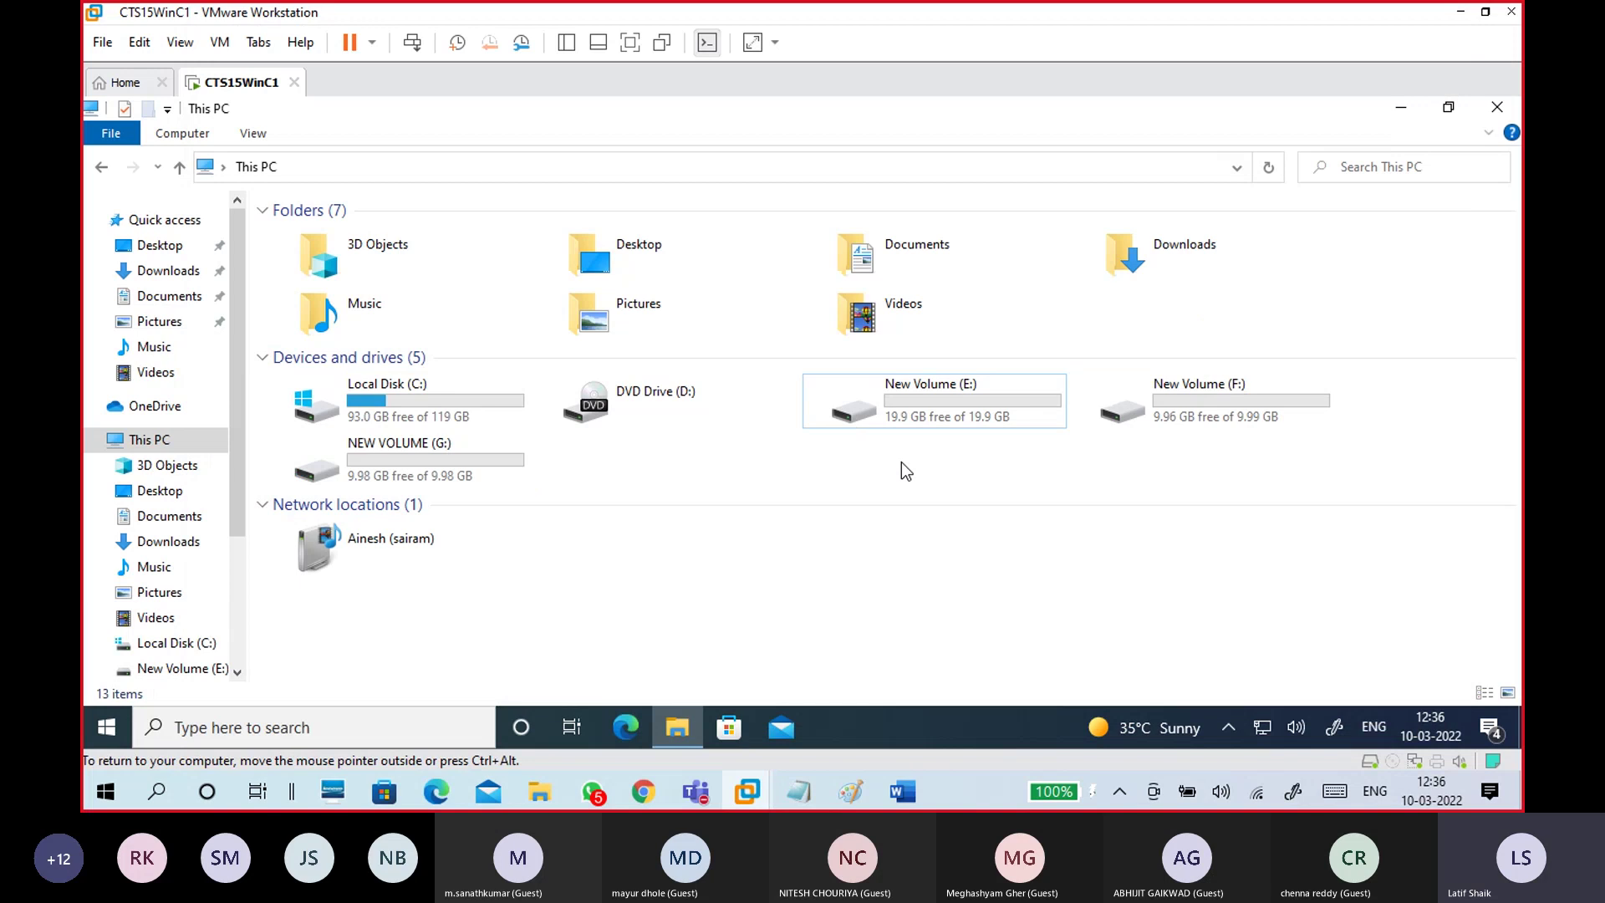
Launch Magnifier from a 'mag' Start search in the guest and zoom in once
left_click(936, 400)
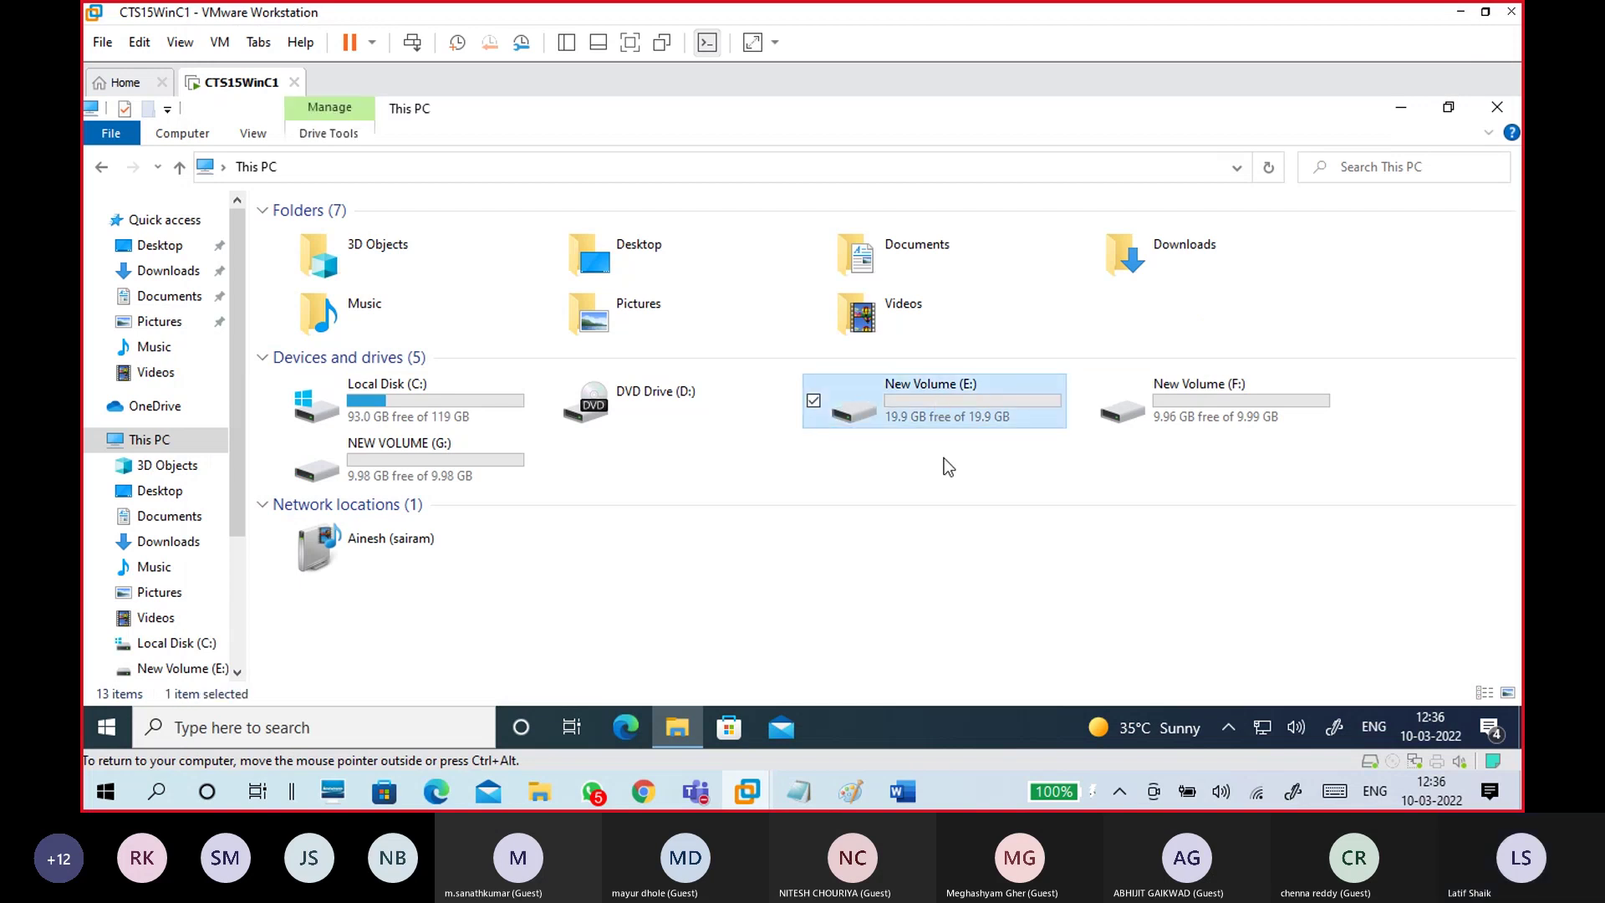
right_click(936, 396)
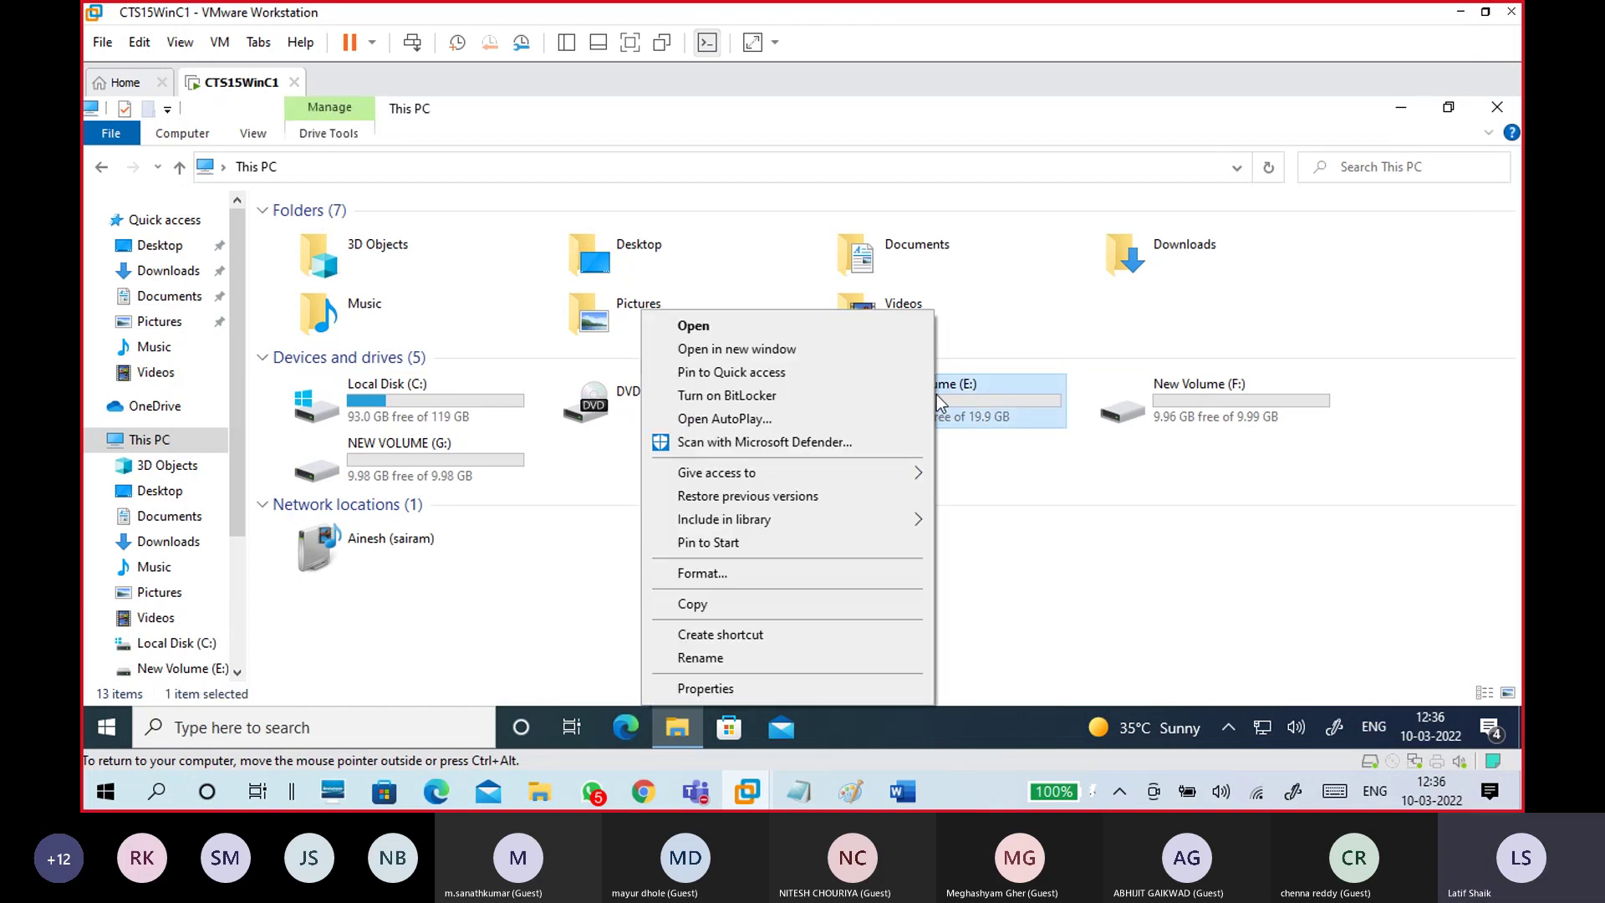
left_click(992, 480)
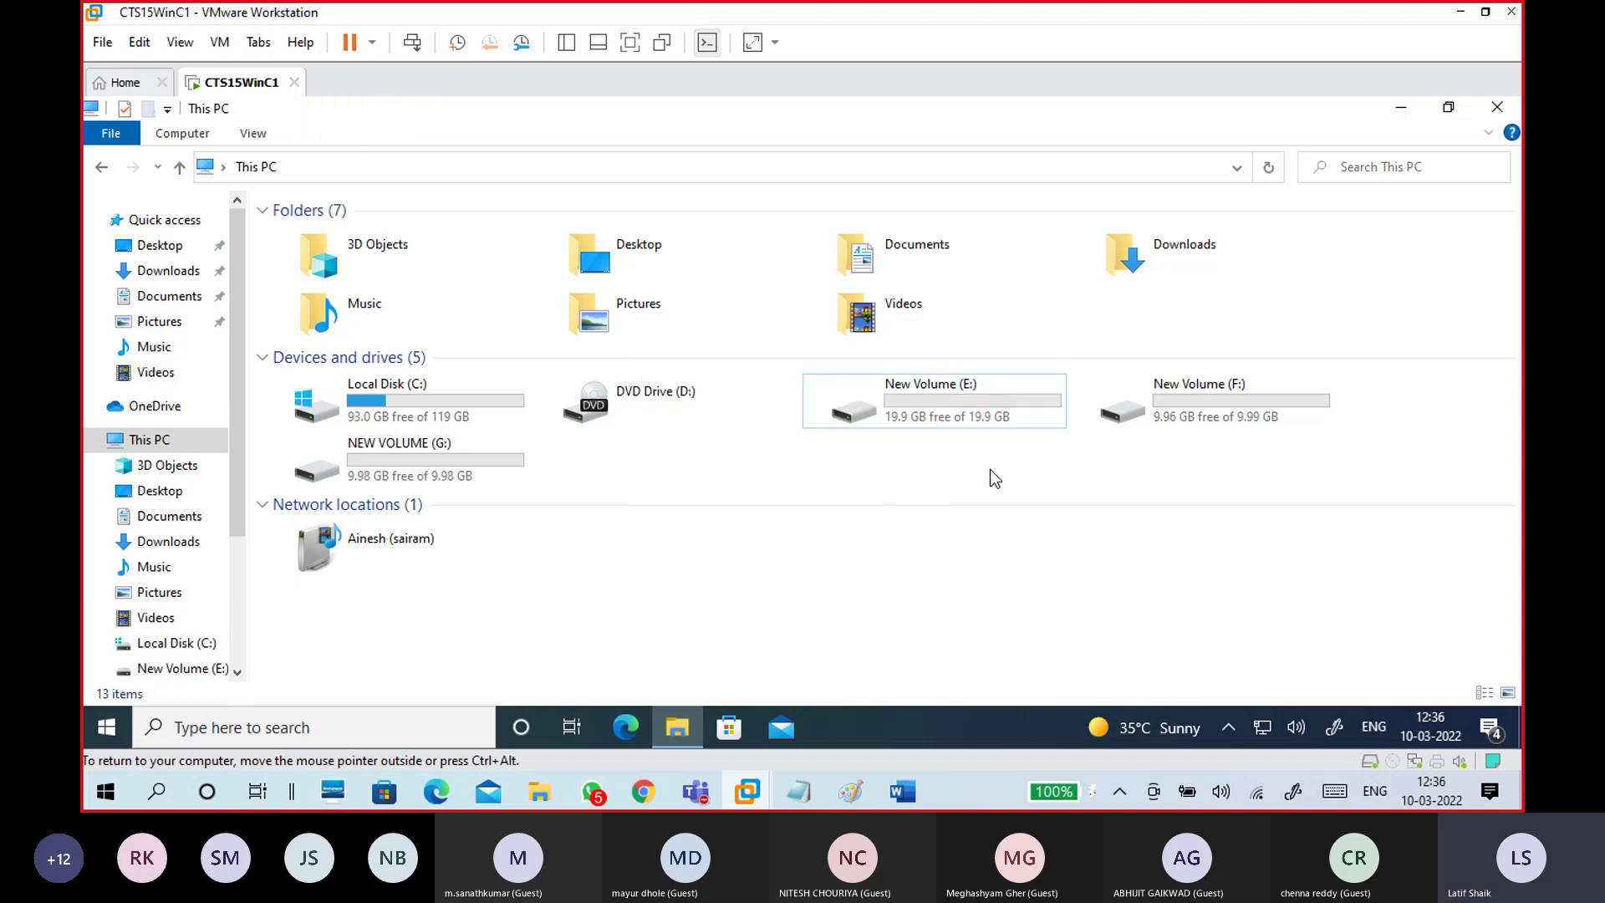
key("super")
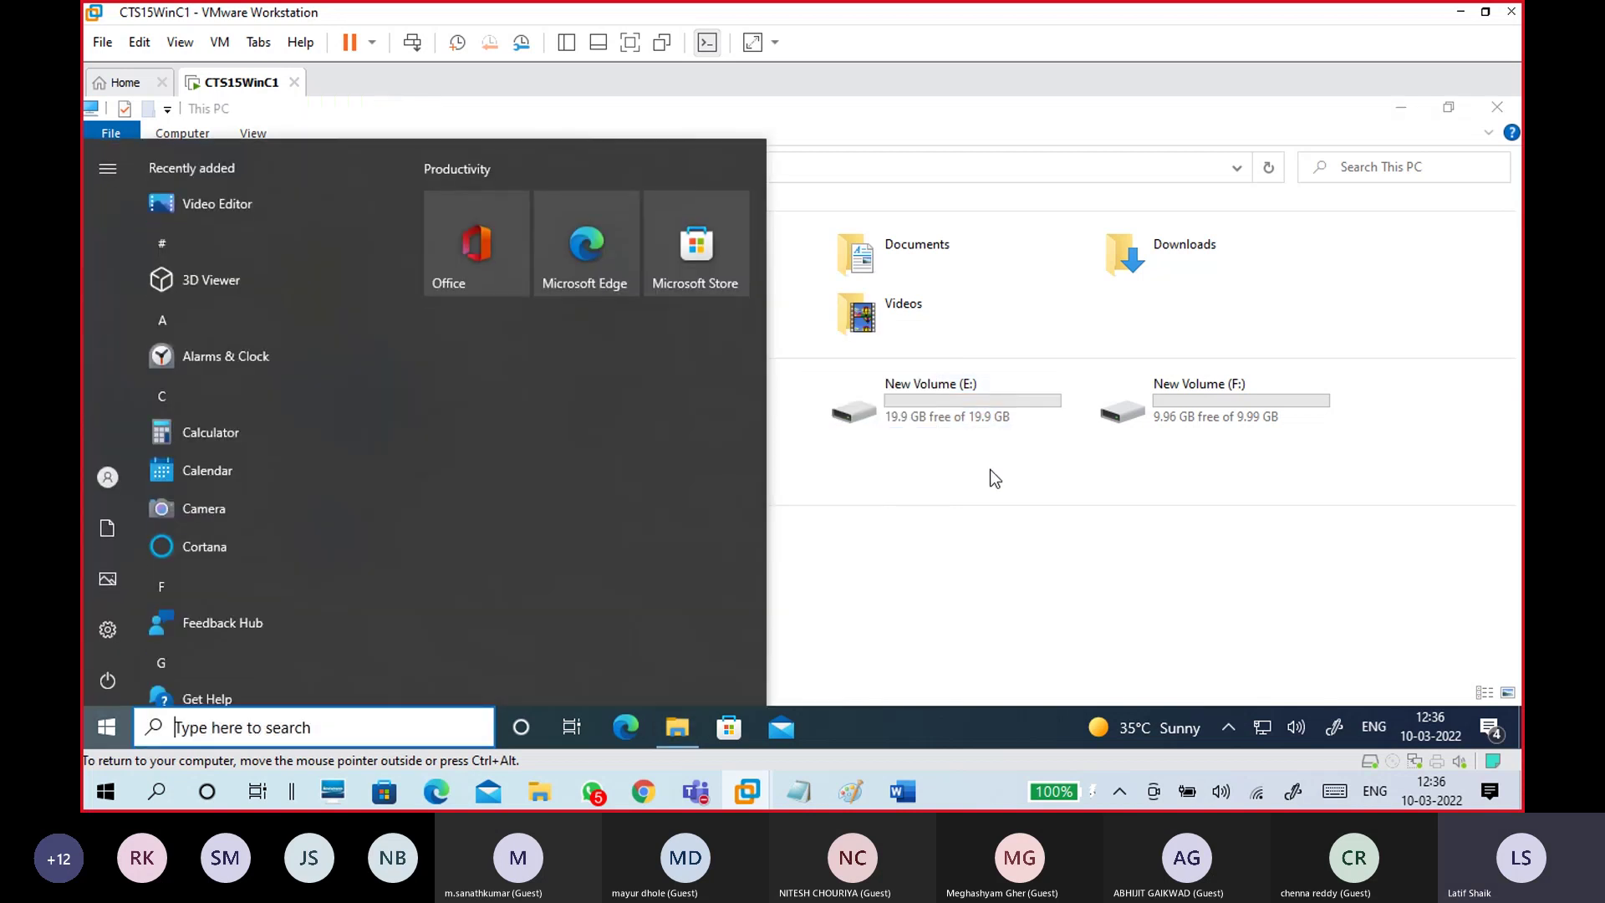
type("mag")
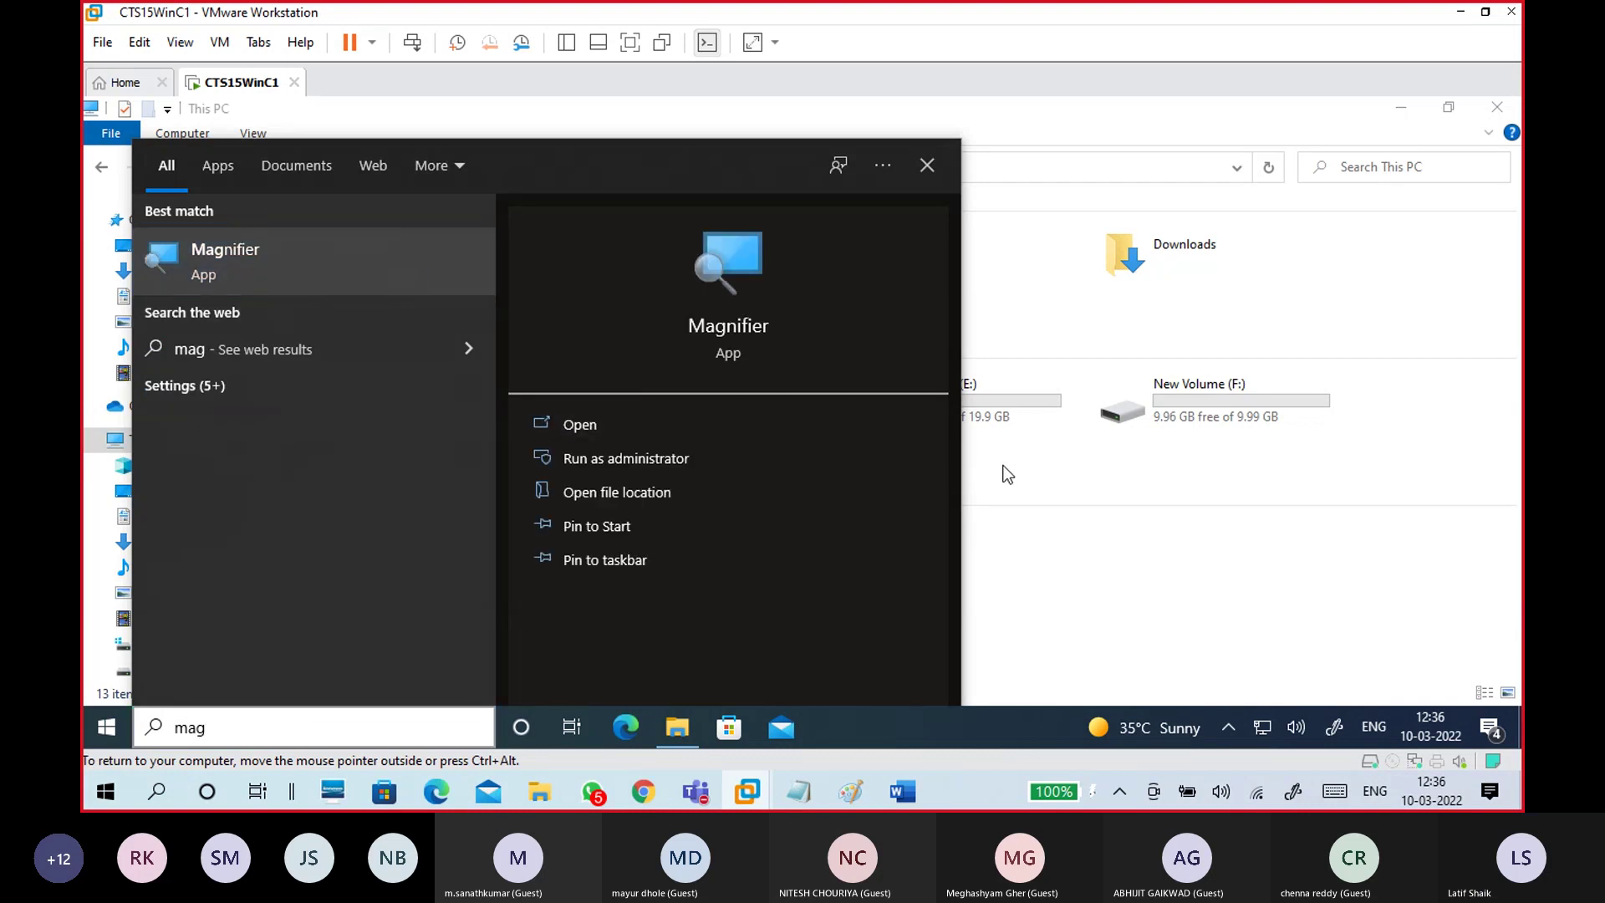
left_click(1025, 468)
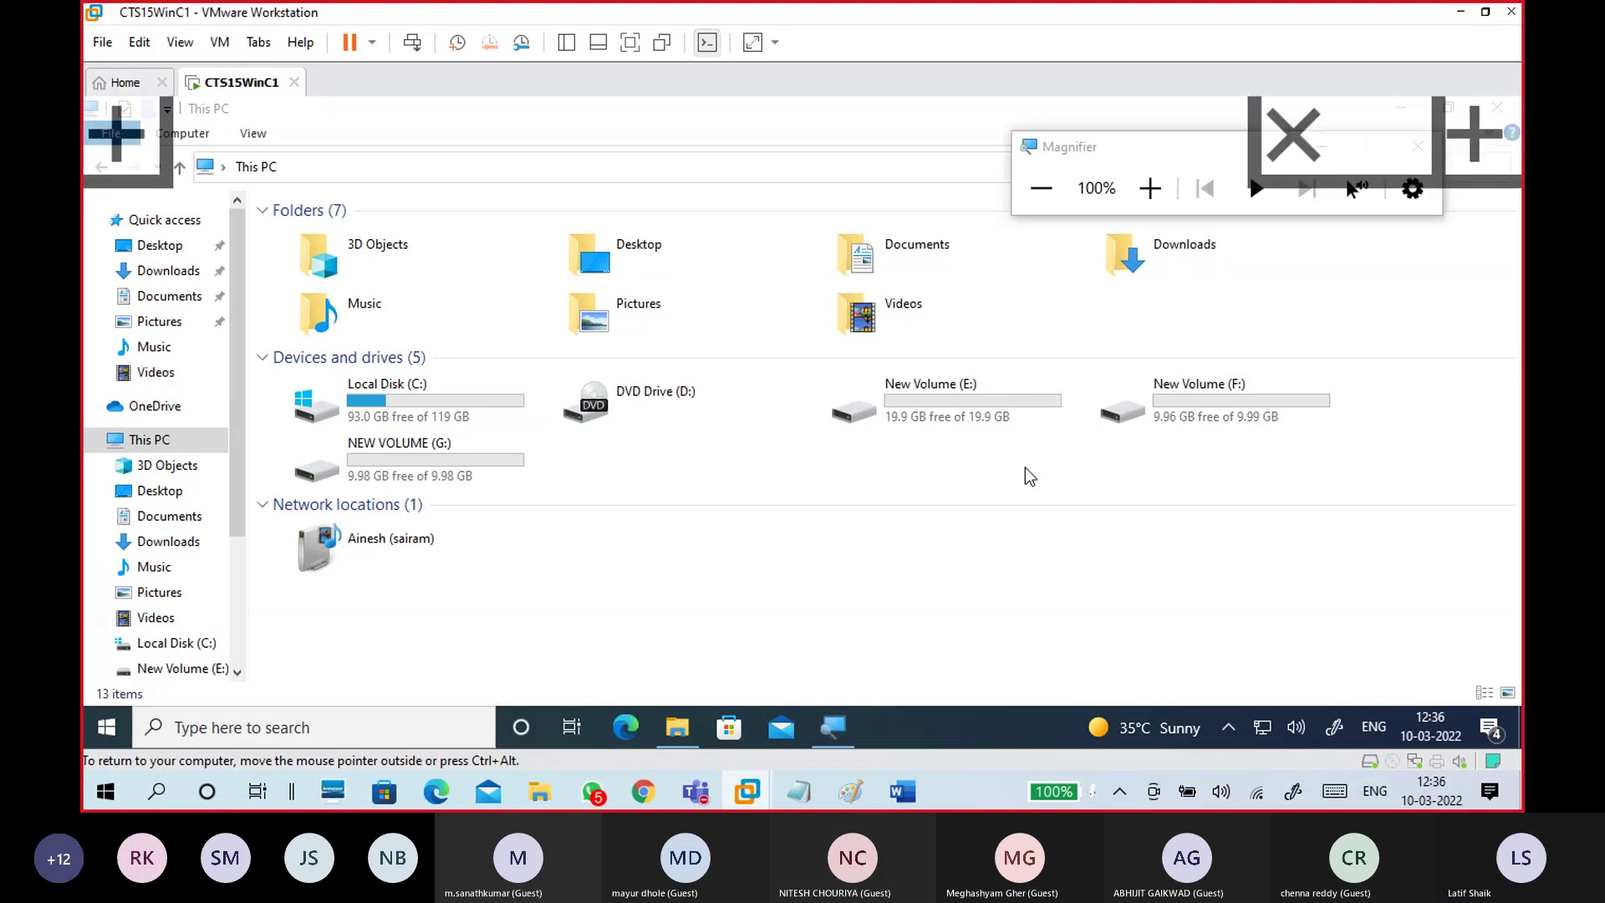
left_click(1154, 193)
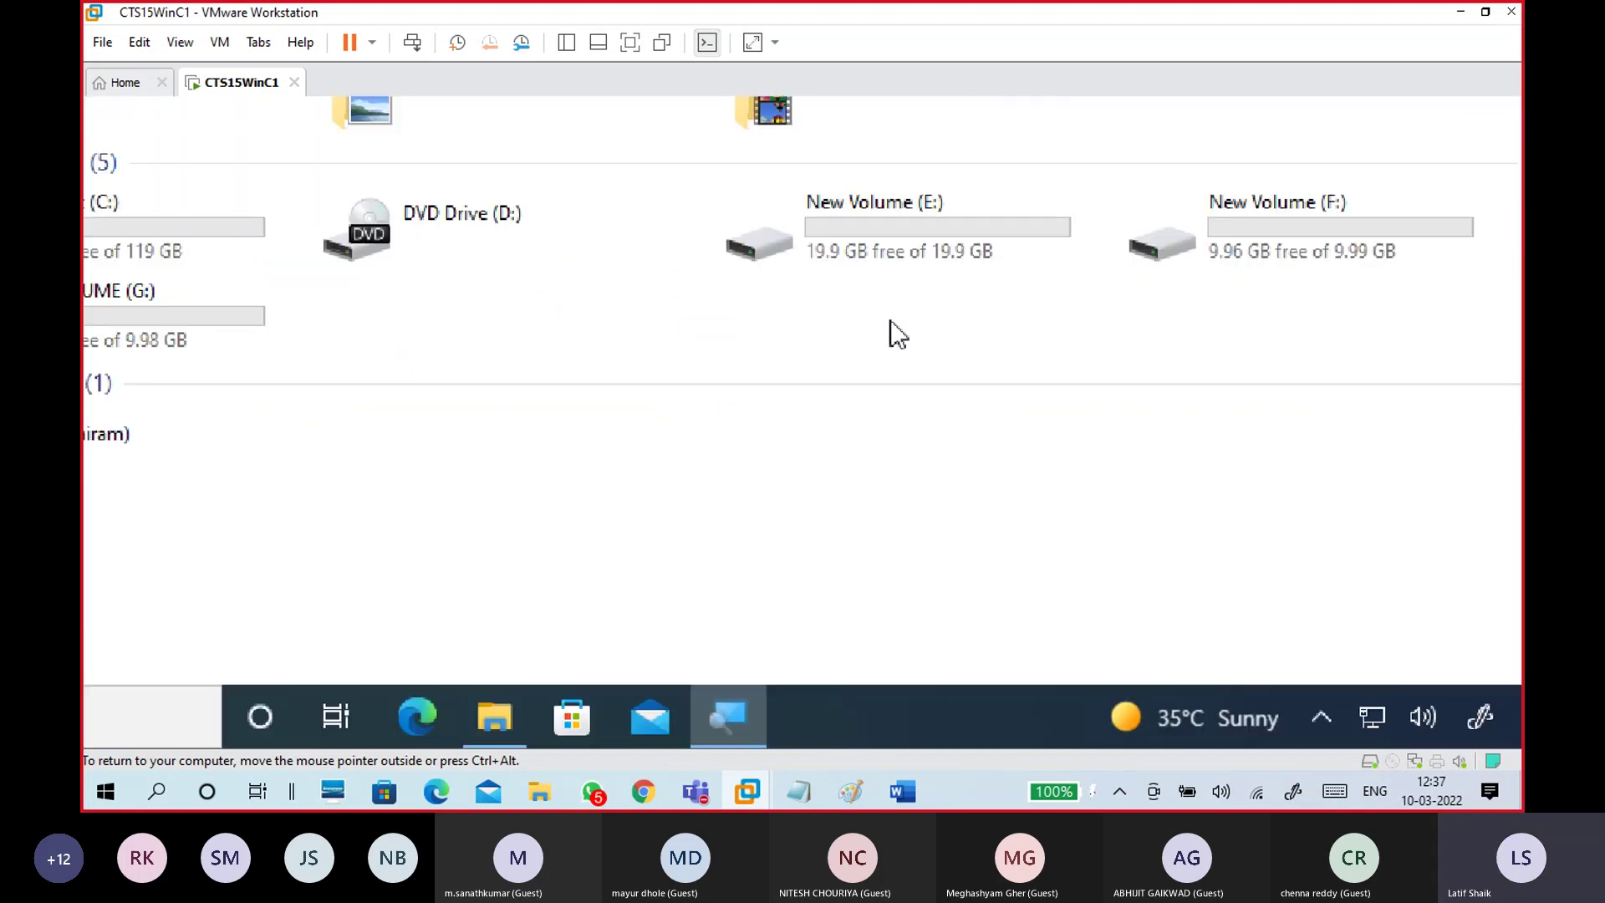
Open New Volume (E:) Properties from File Explorer, move it aside, and show its Quota page
left_click(894, 332)
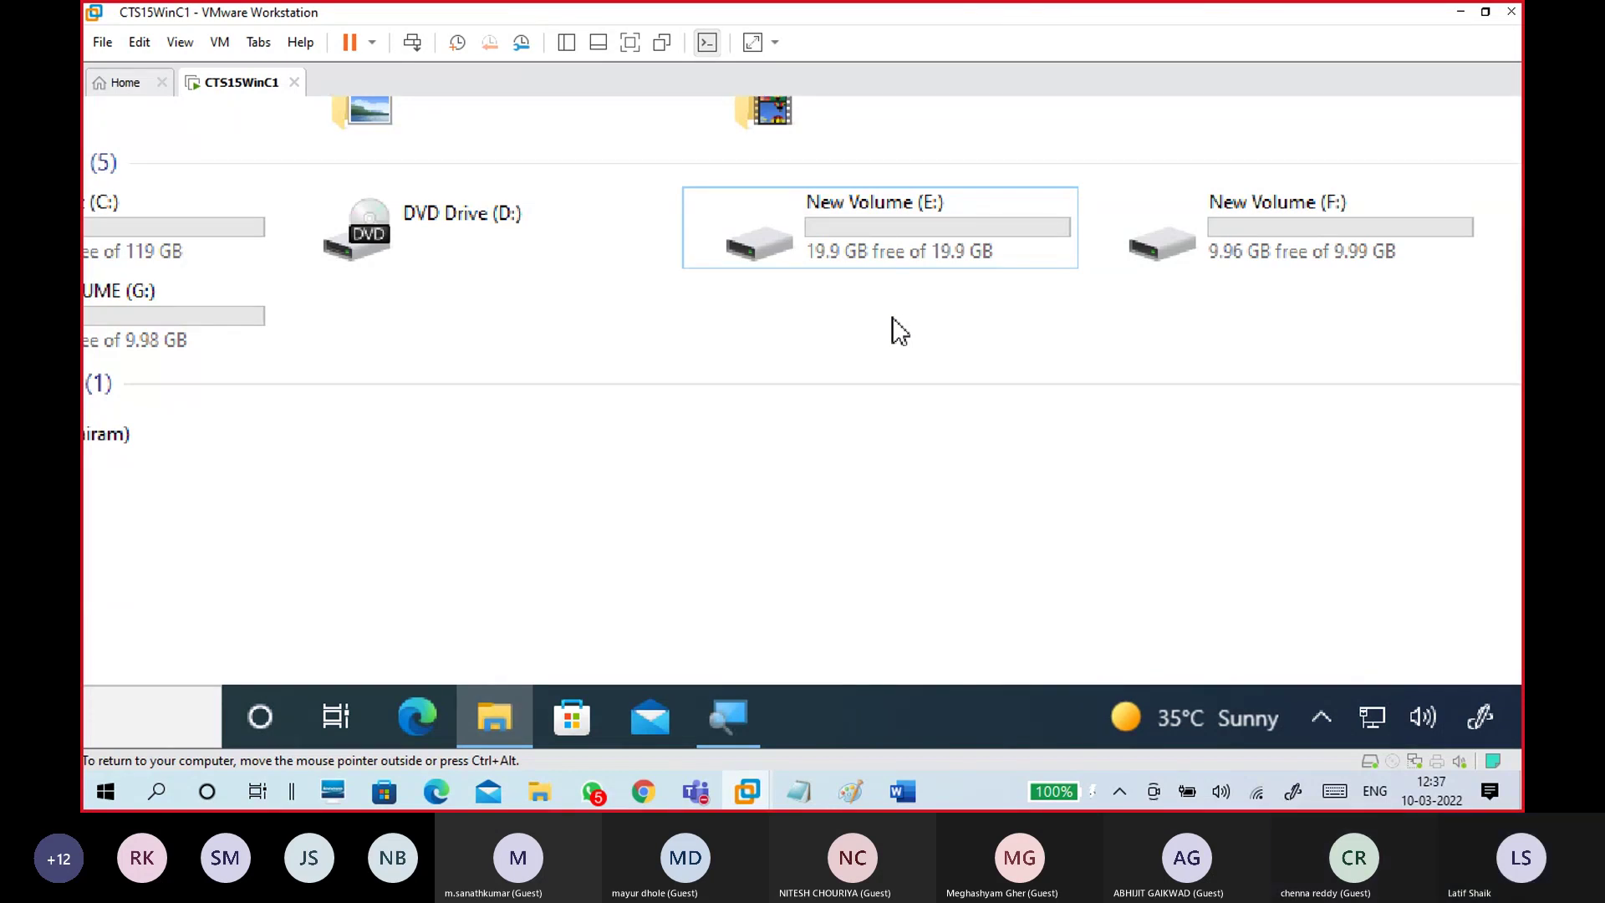
right_click(867, 240)
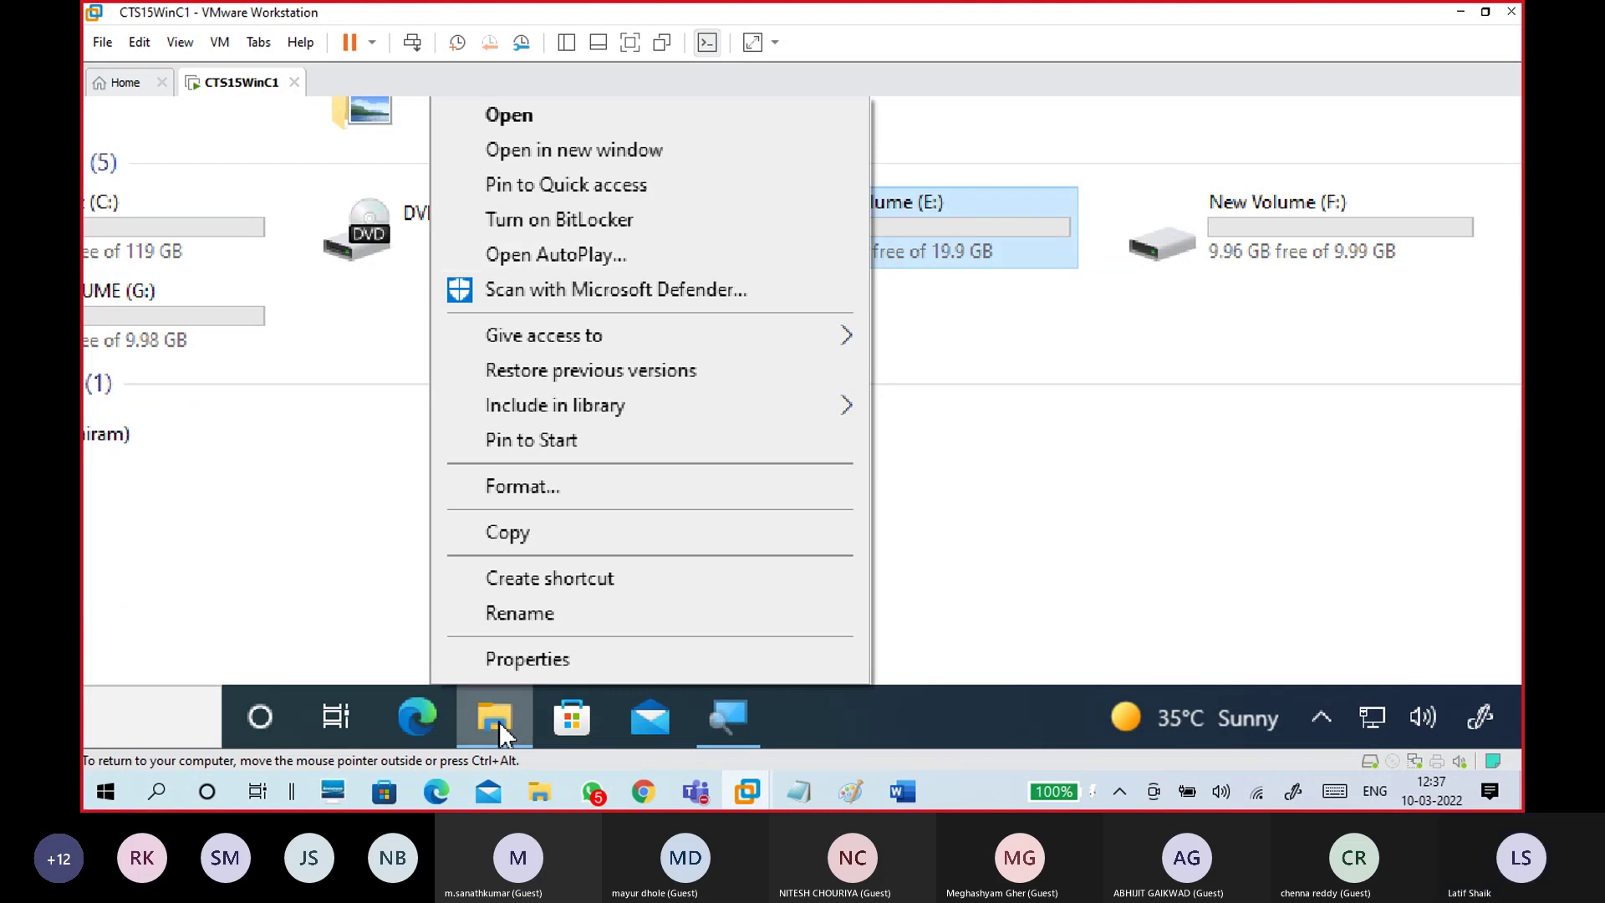
left_click(513, 660)
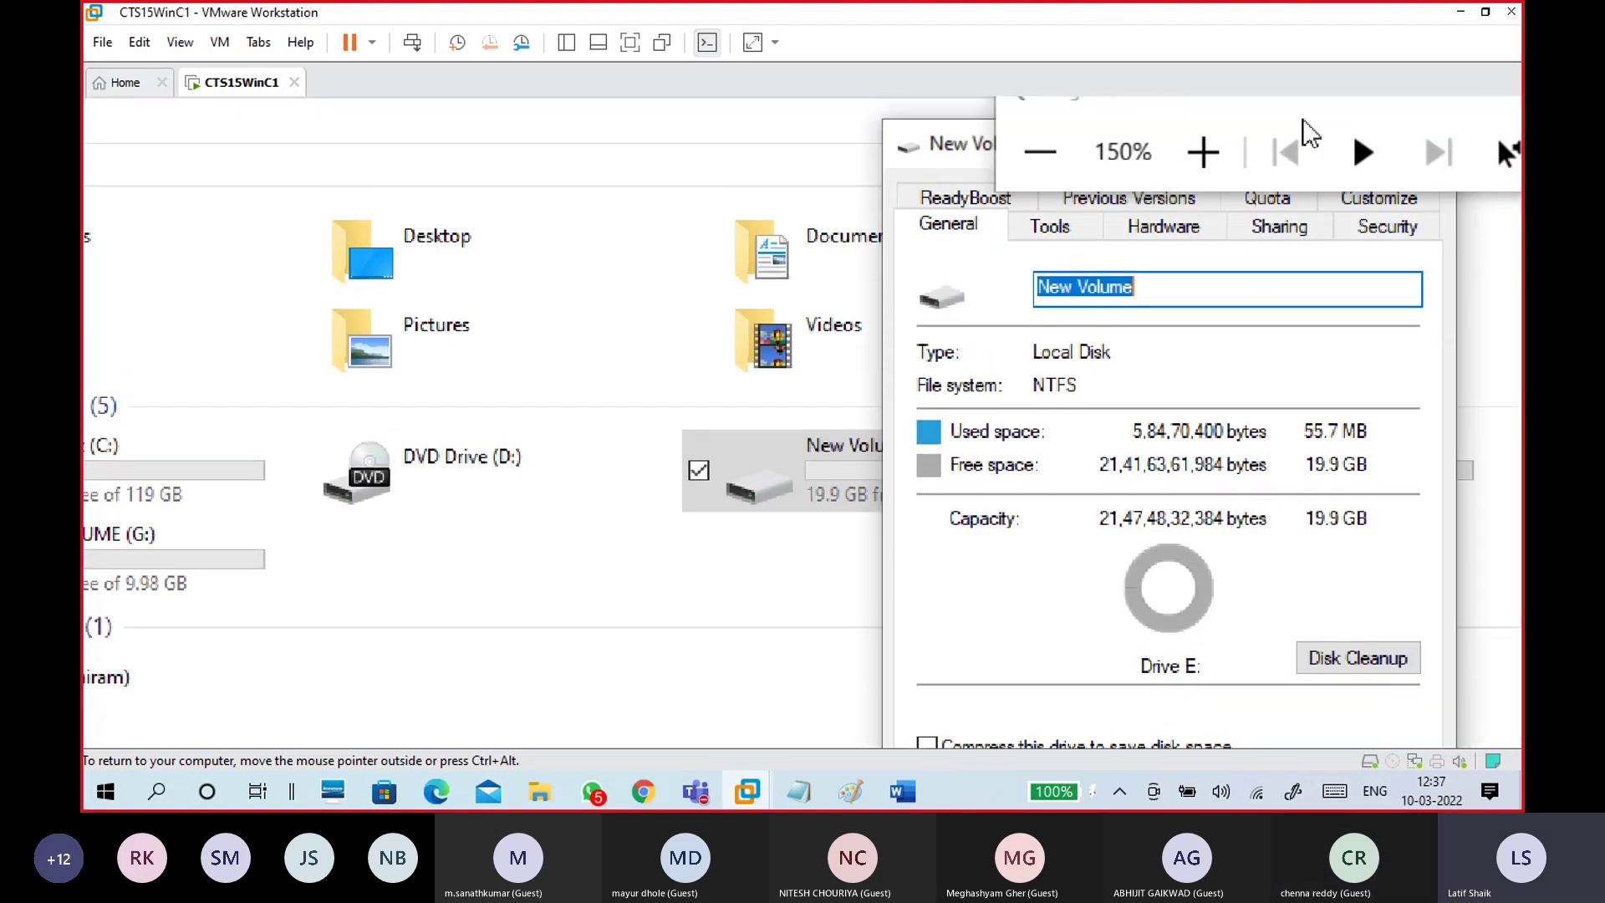
left_click_drag(944, 154, 559, 167)
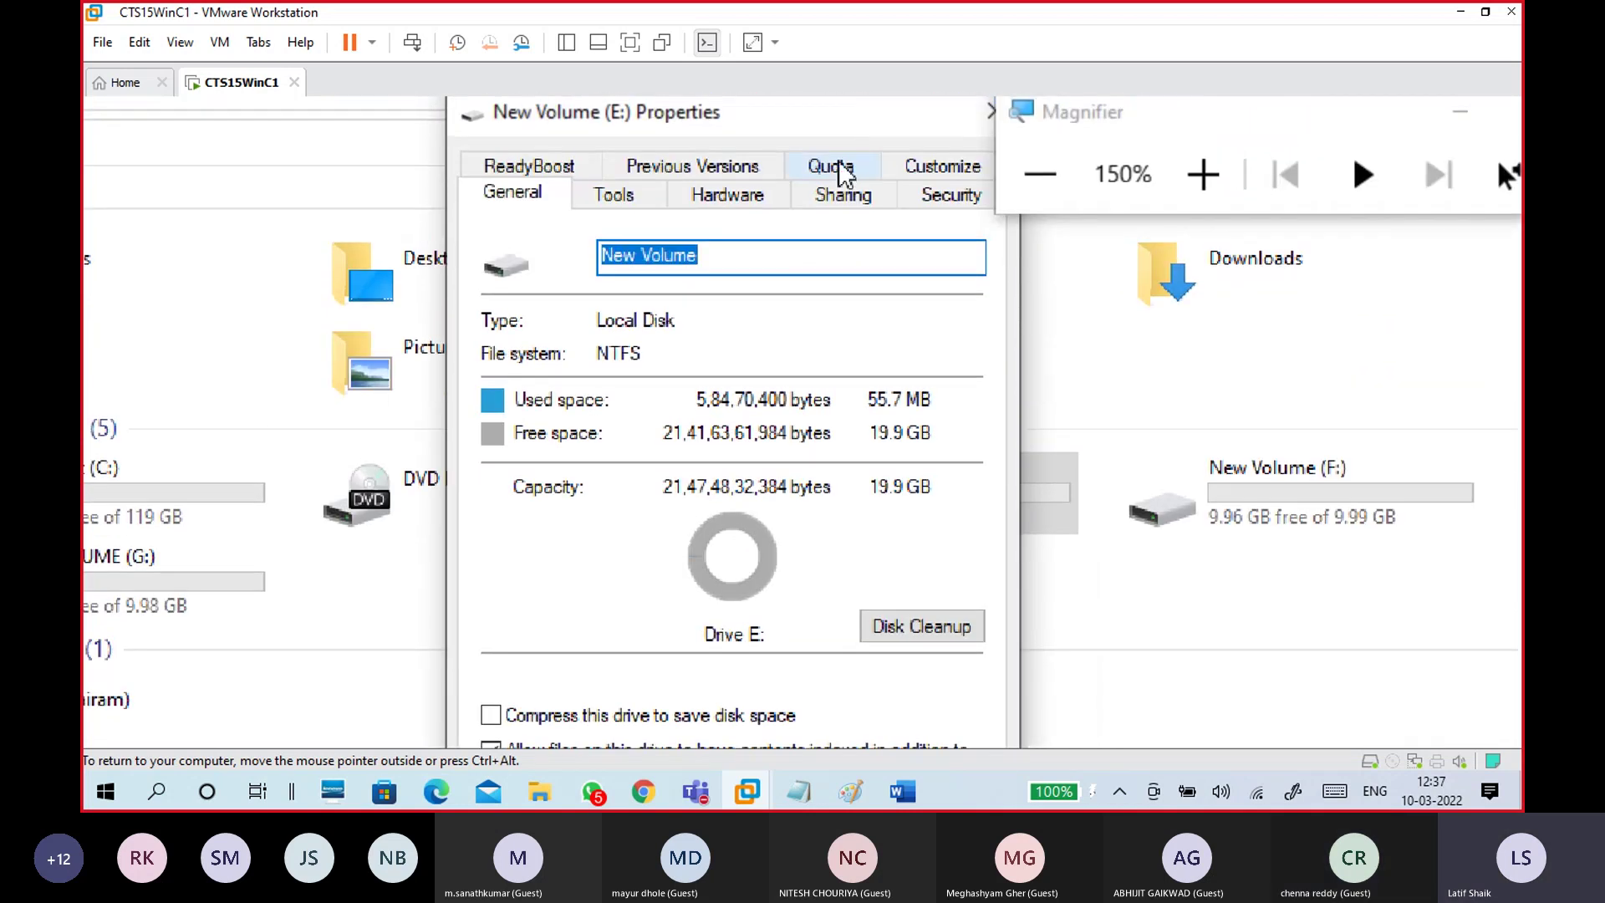
left_click(840, 169)
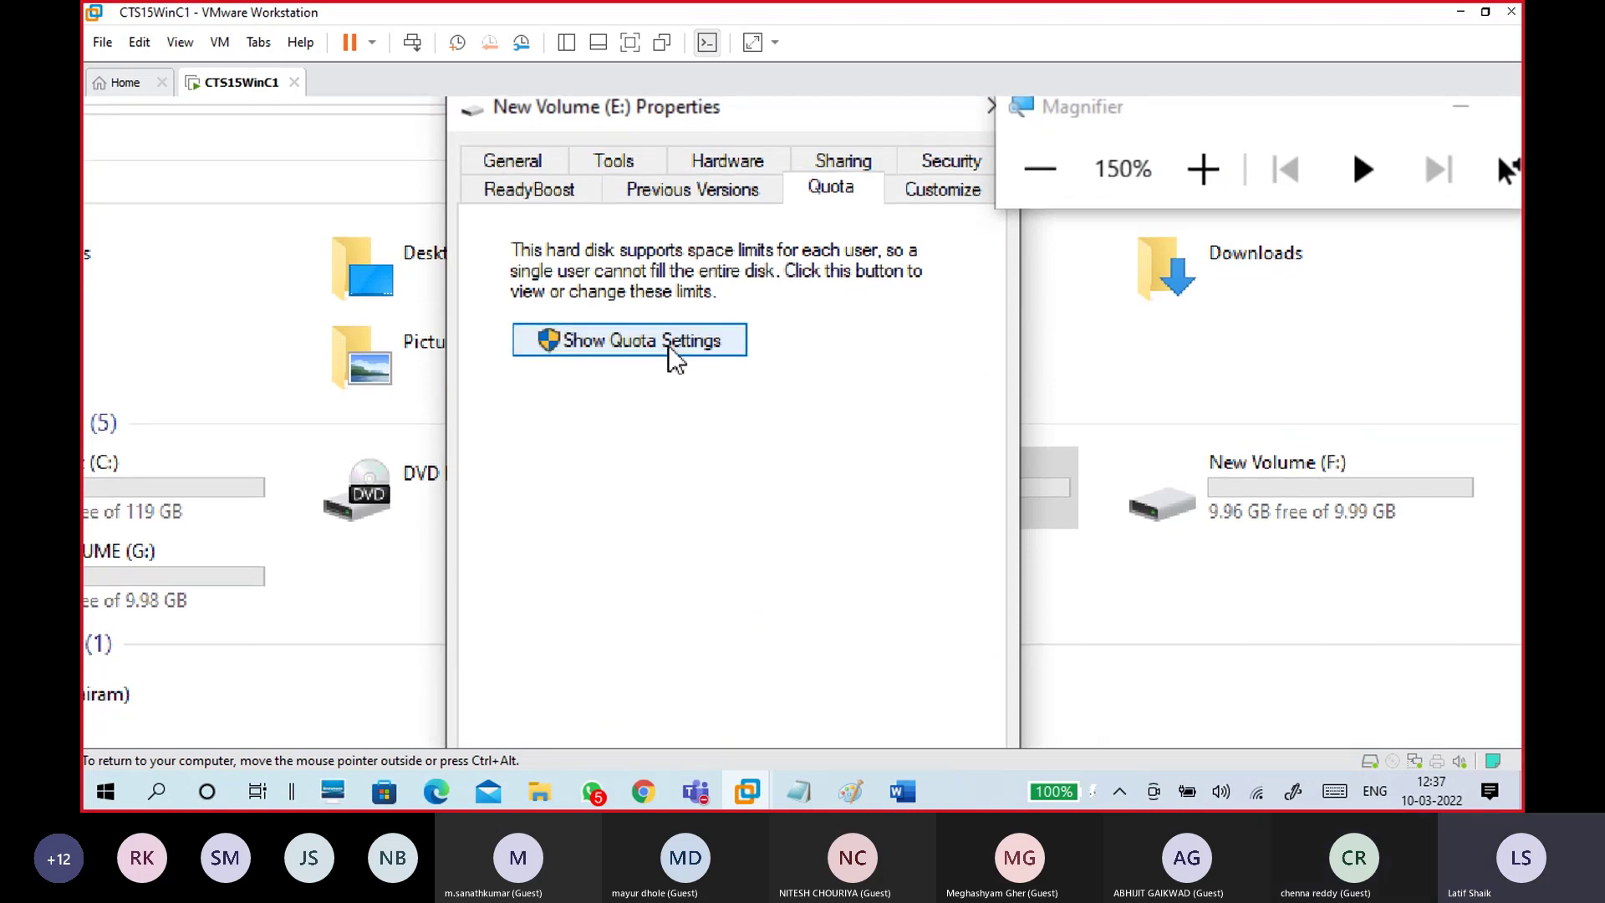
Enable quota management on E:, with deny-over-limit and event logging for limit and warning, then view Quota Entries
left_click(676, 358)
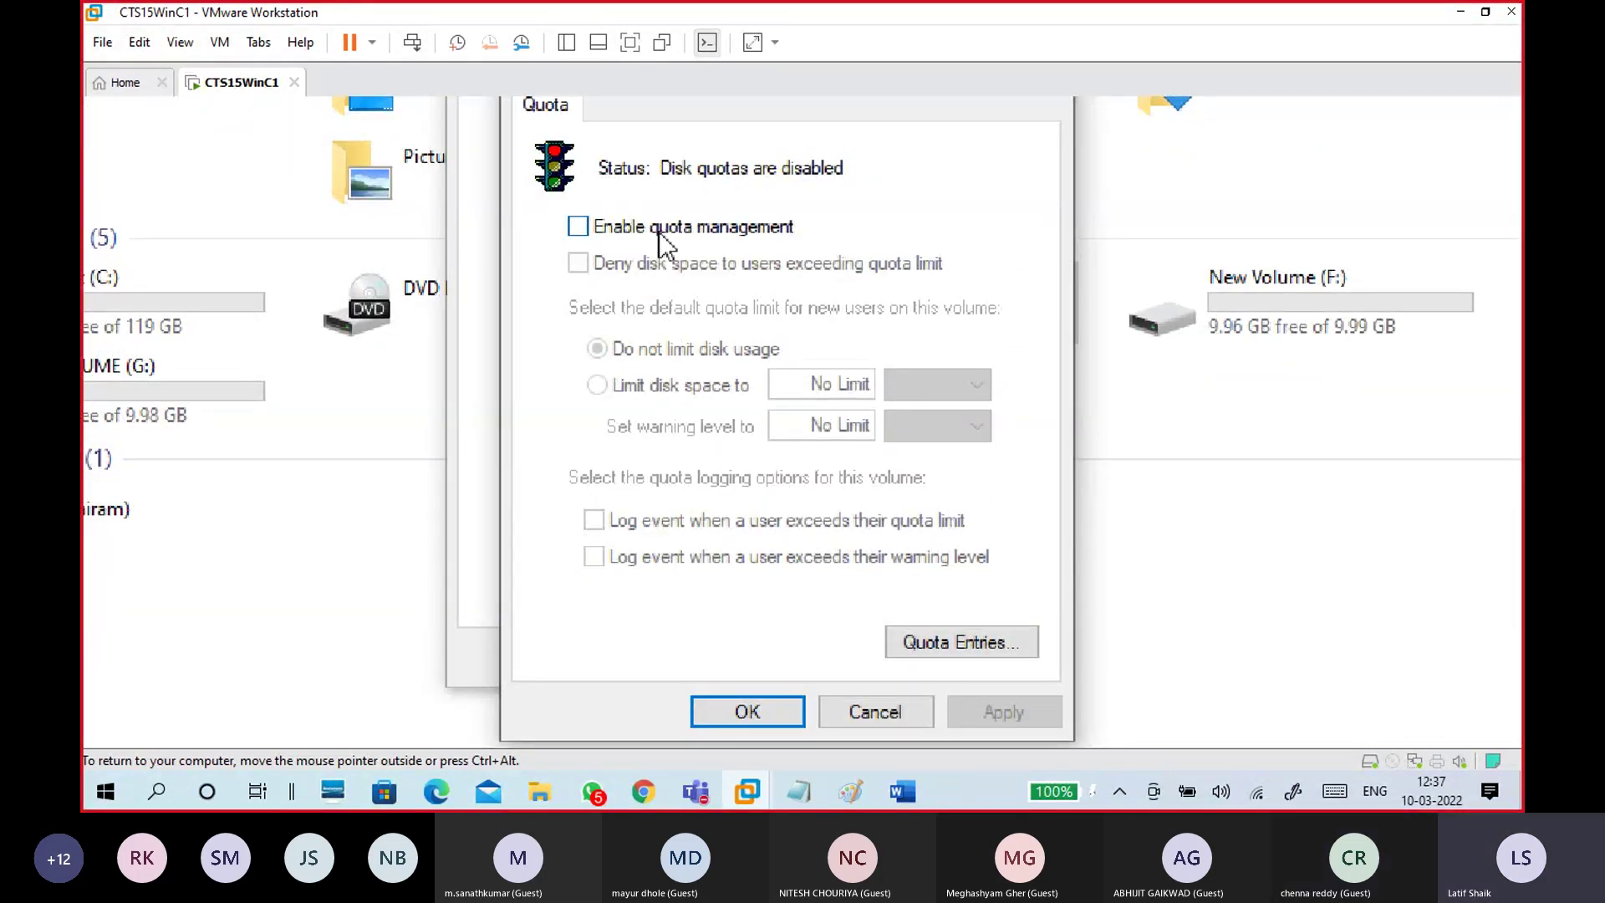
left_click(661, 241)
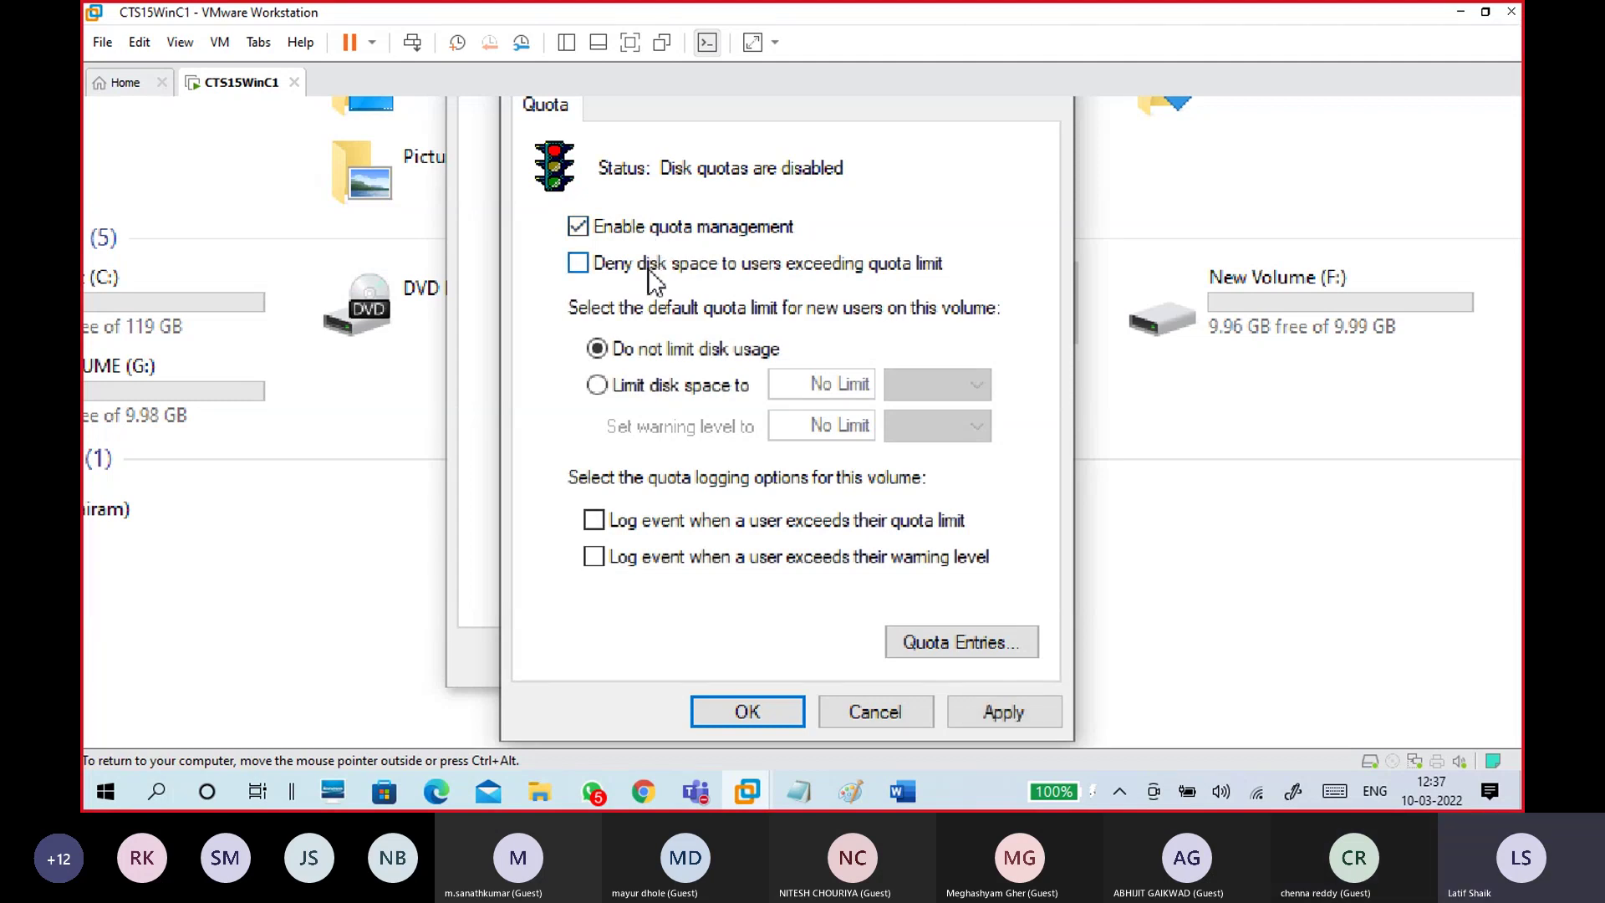
left_click(651, 267)
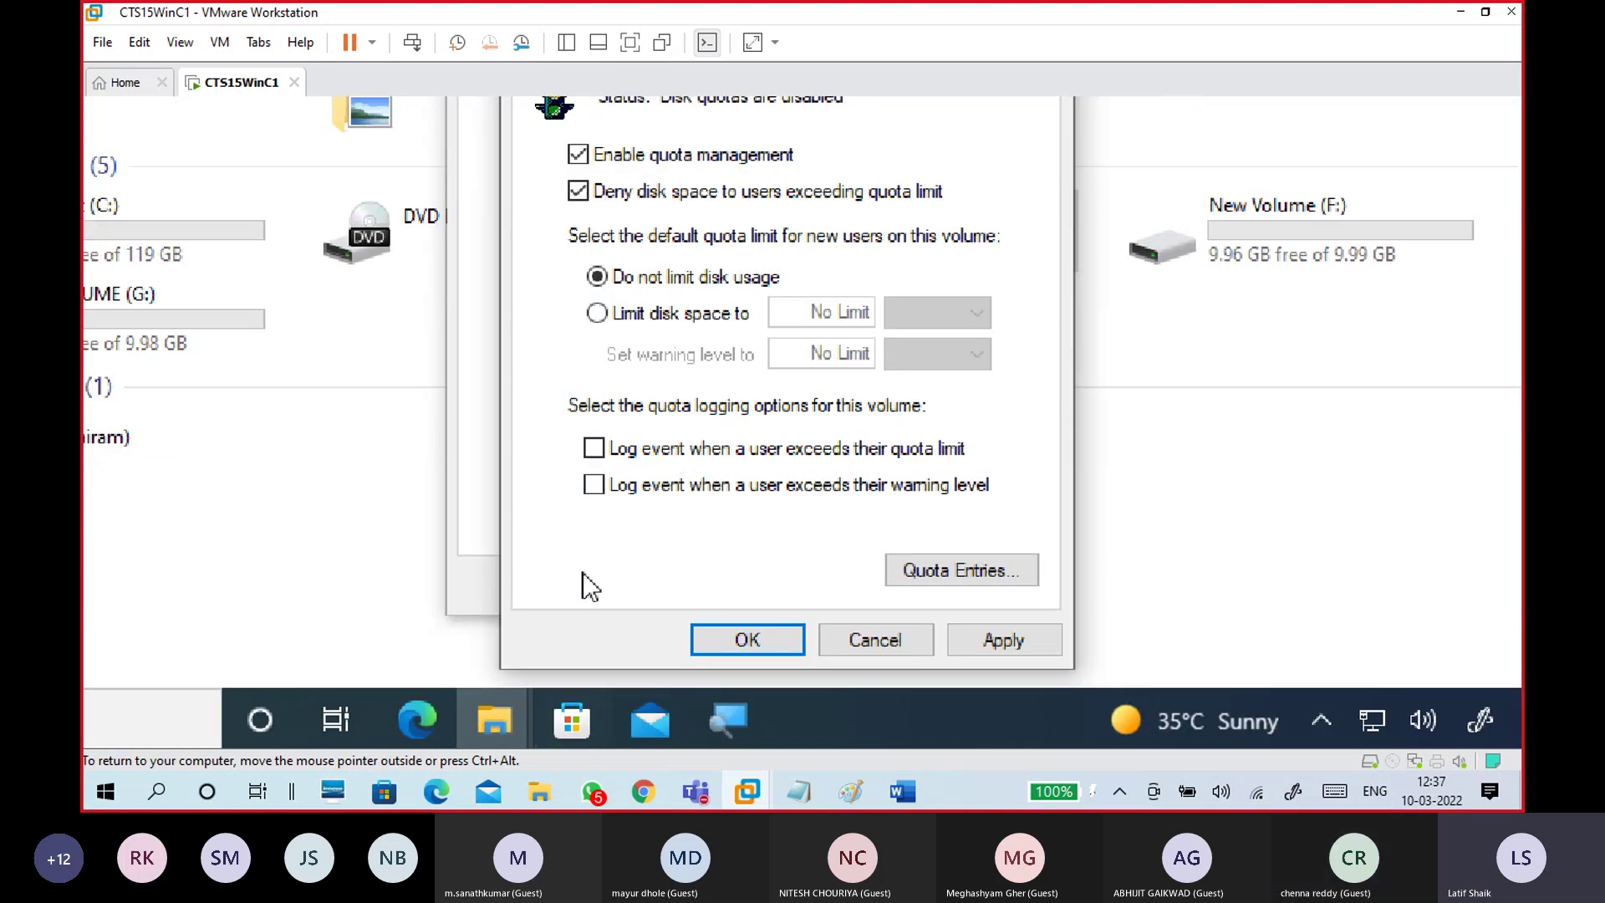
left_click(594, 450)
left_click(595, 485)
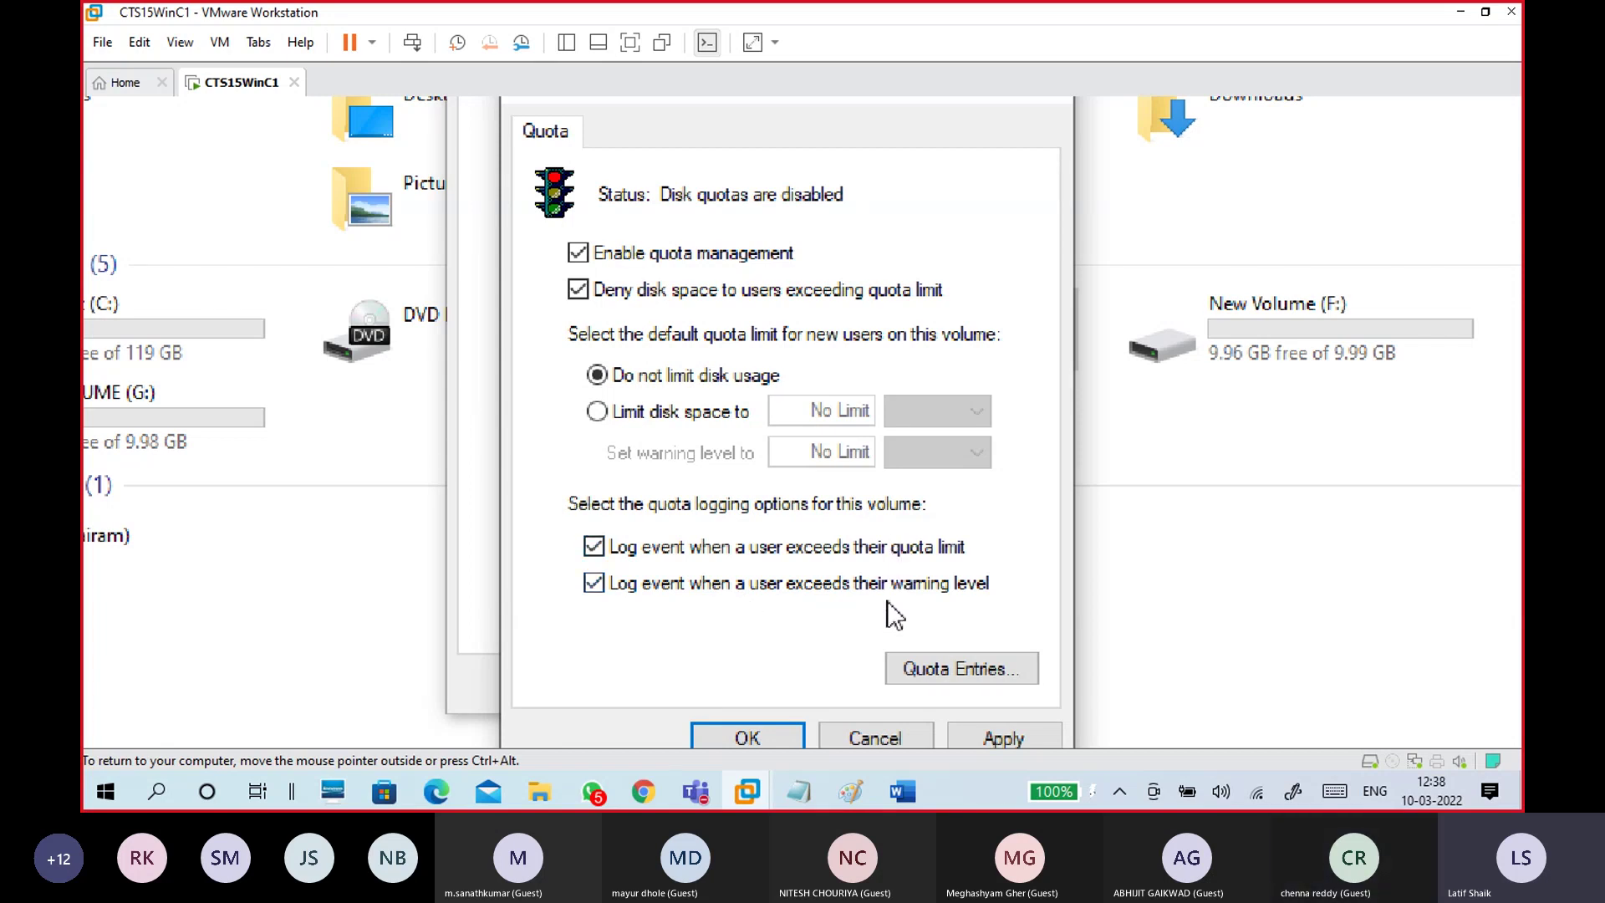
left_click(993, 678)
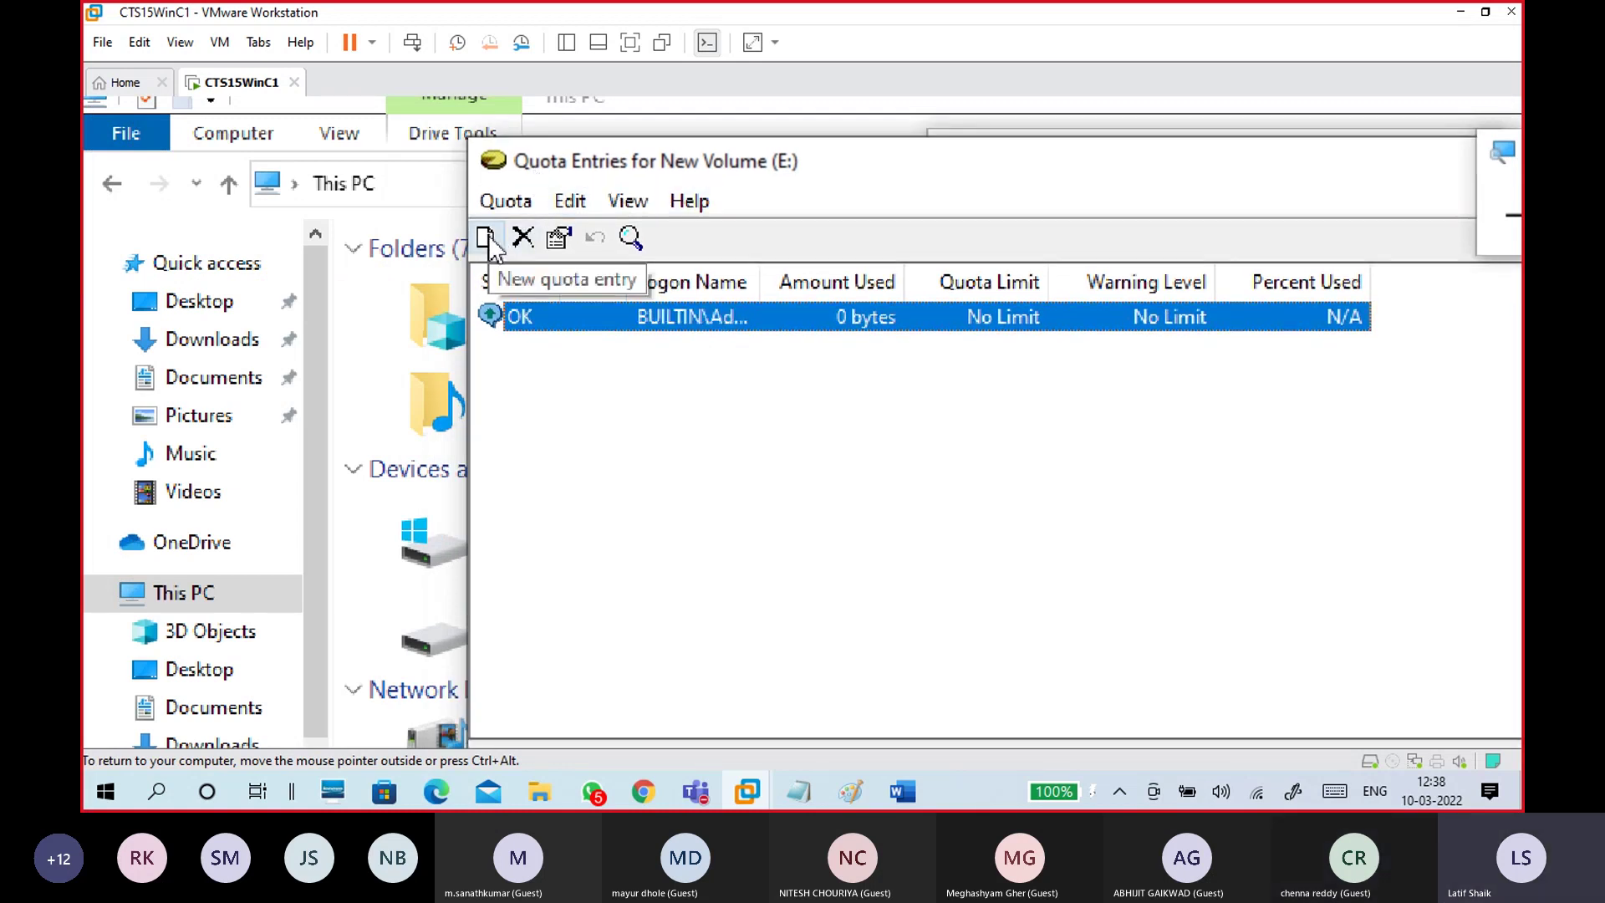
Start a new quota entry and resolve the user student2 to the full account name
left_click(510, 204)
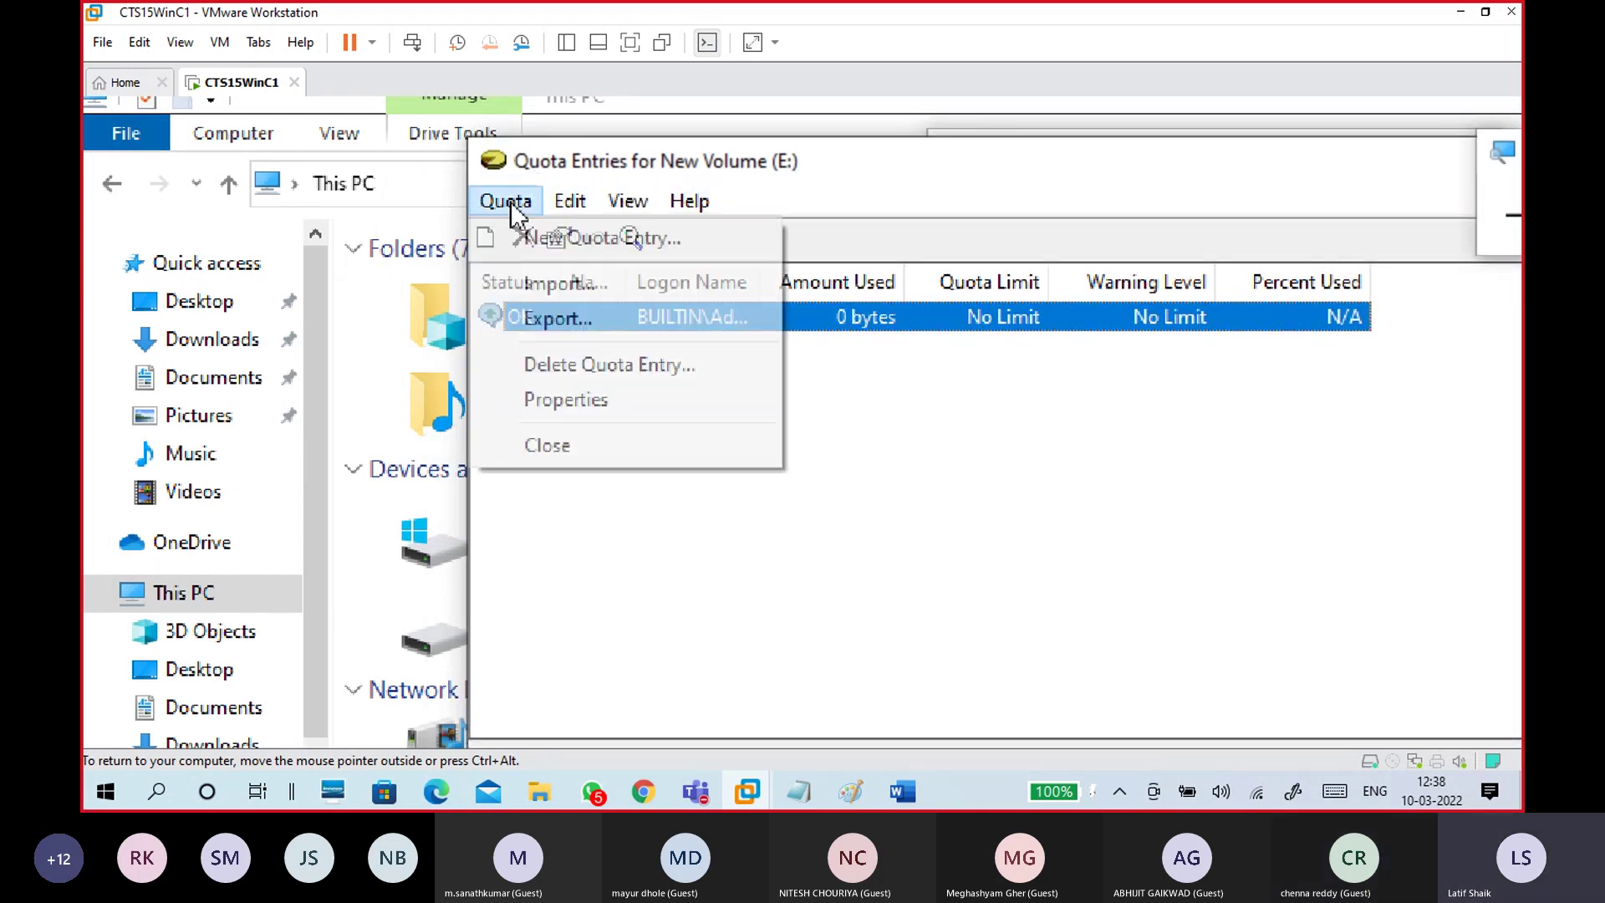
left_click(516, 159)
left_click(490, 240)
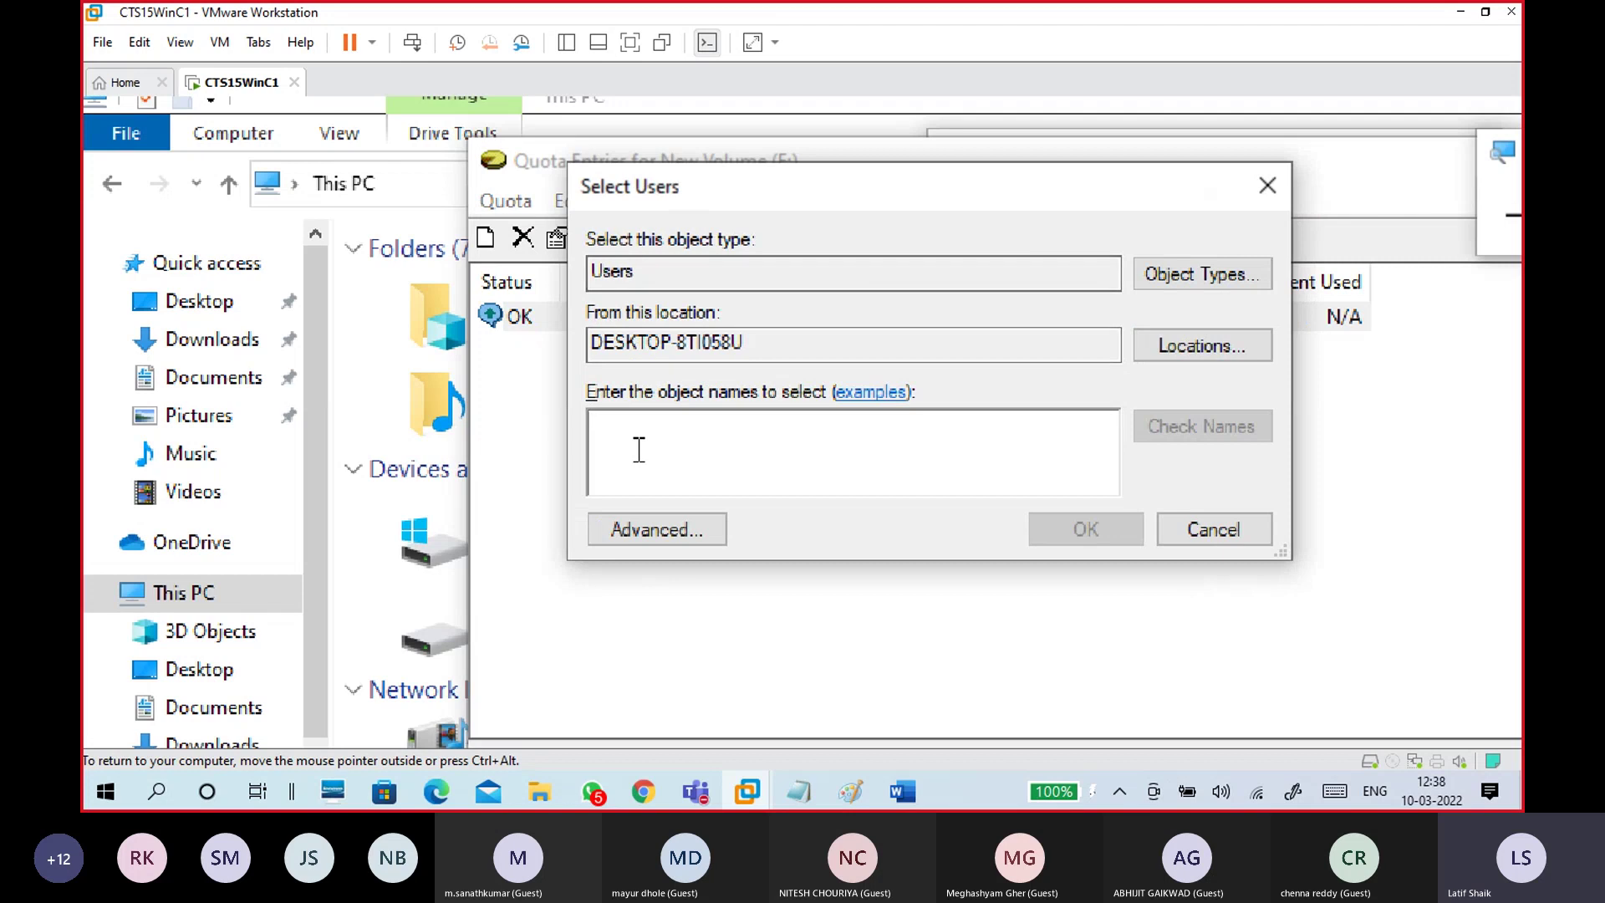
type("student2")
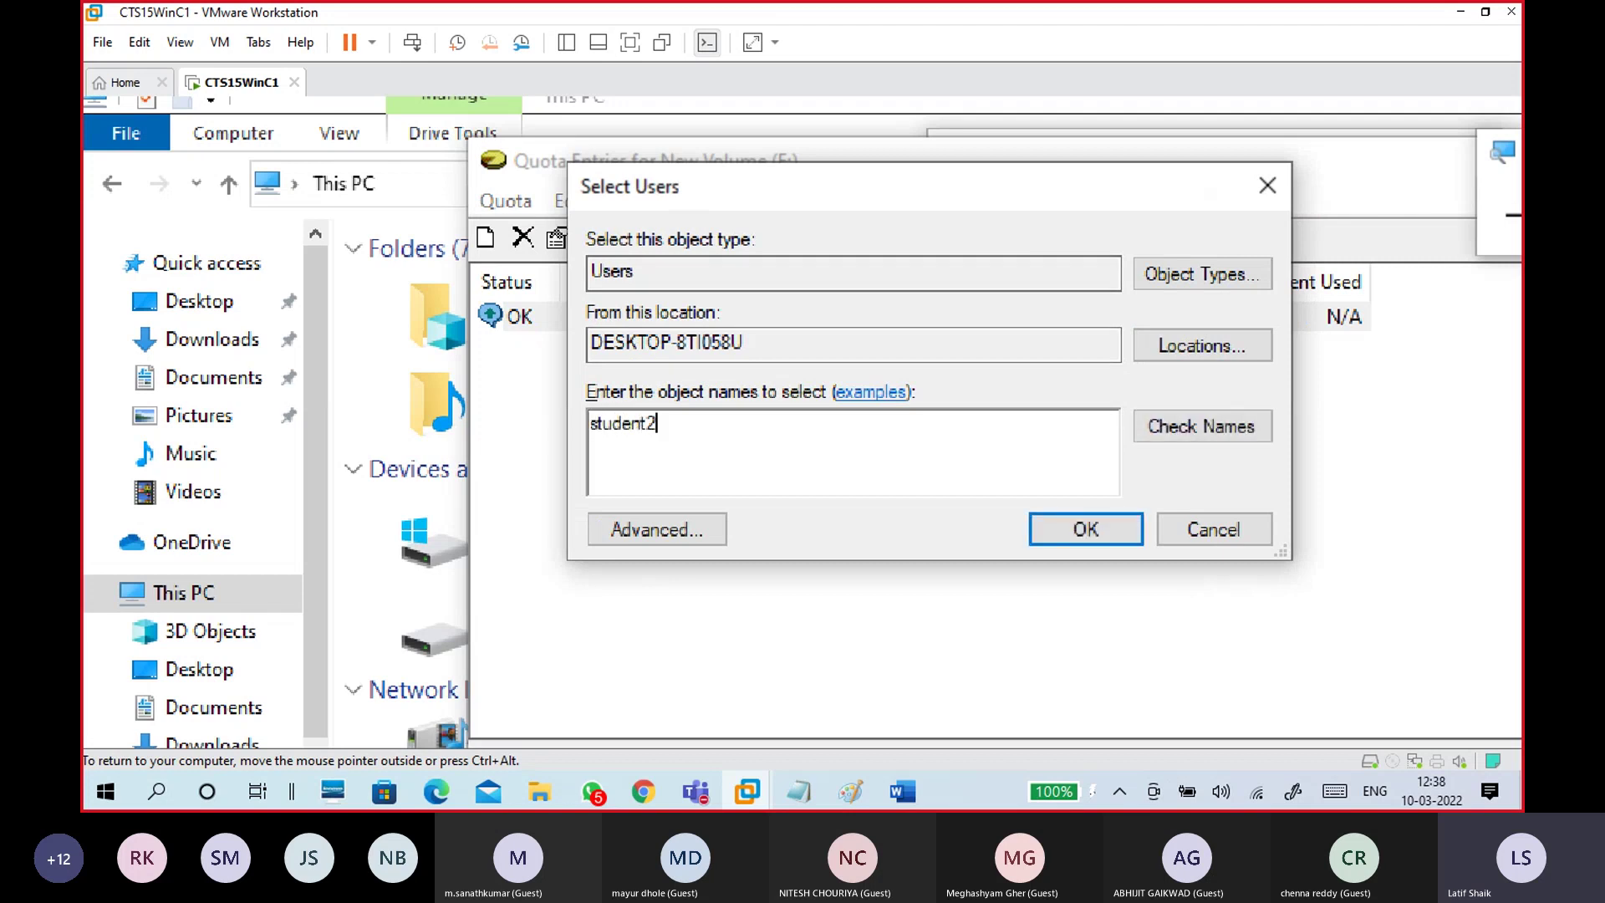
left_click(1192, 431)
left_click(1096, 531)
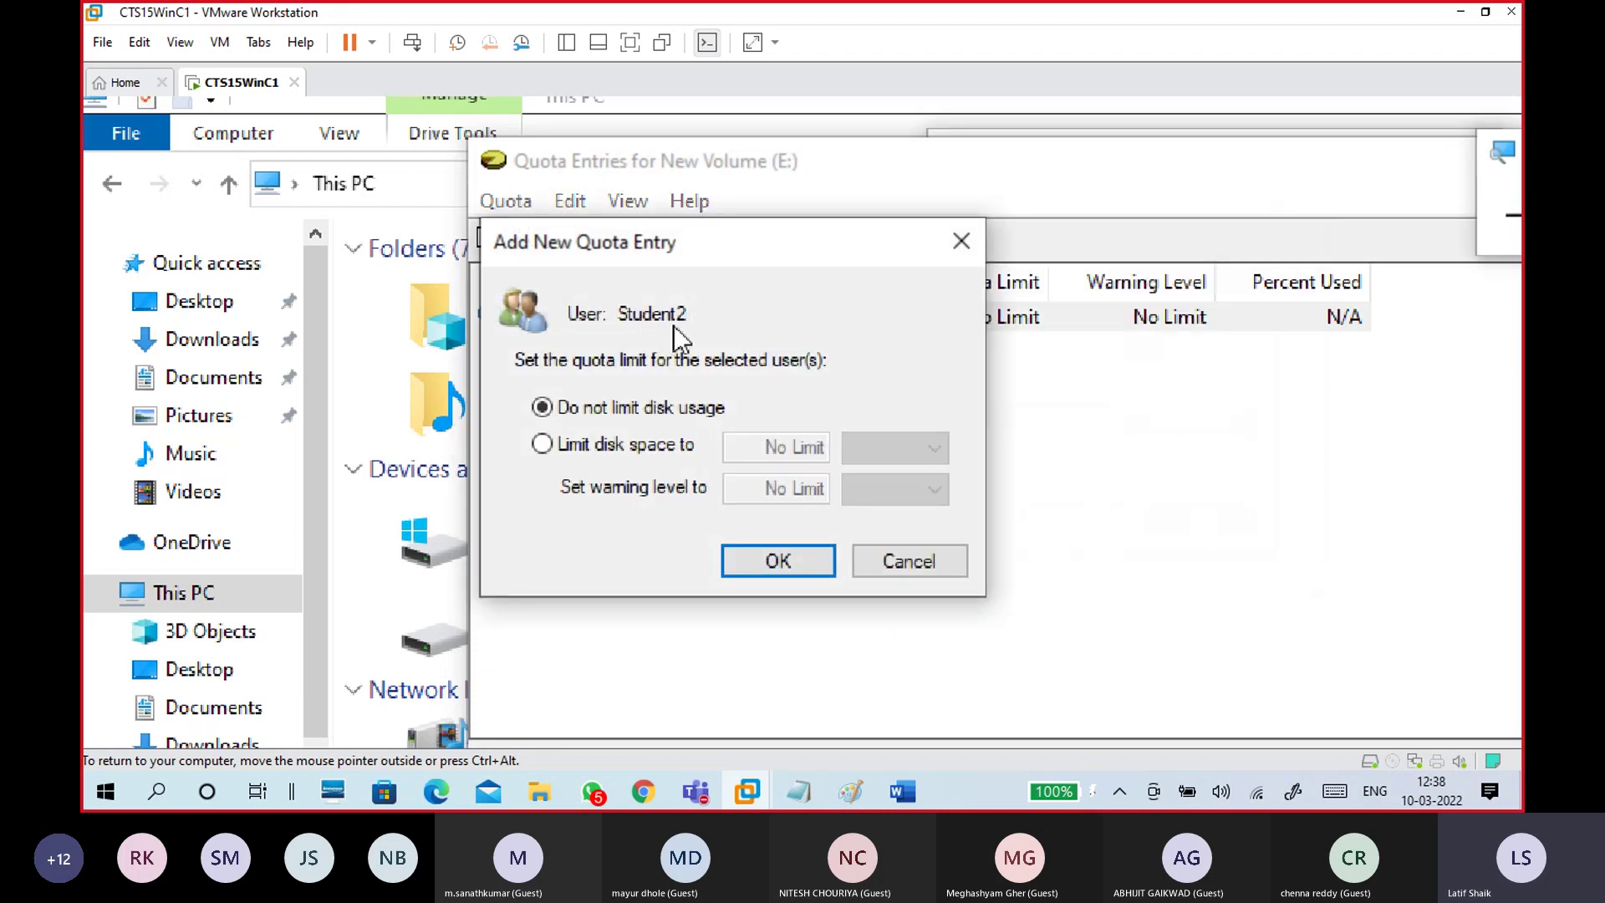
Turn on a disk space limit for Student2, with the limit and warning units both in GB
left_click(644, 450)
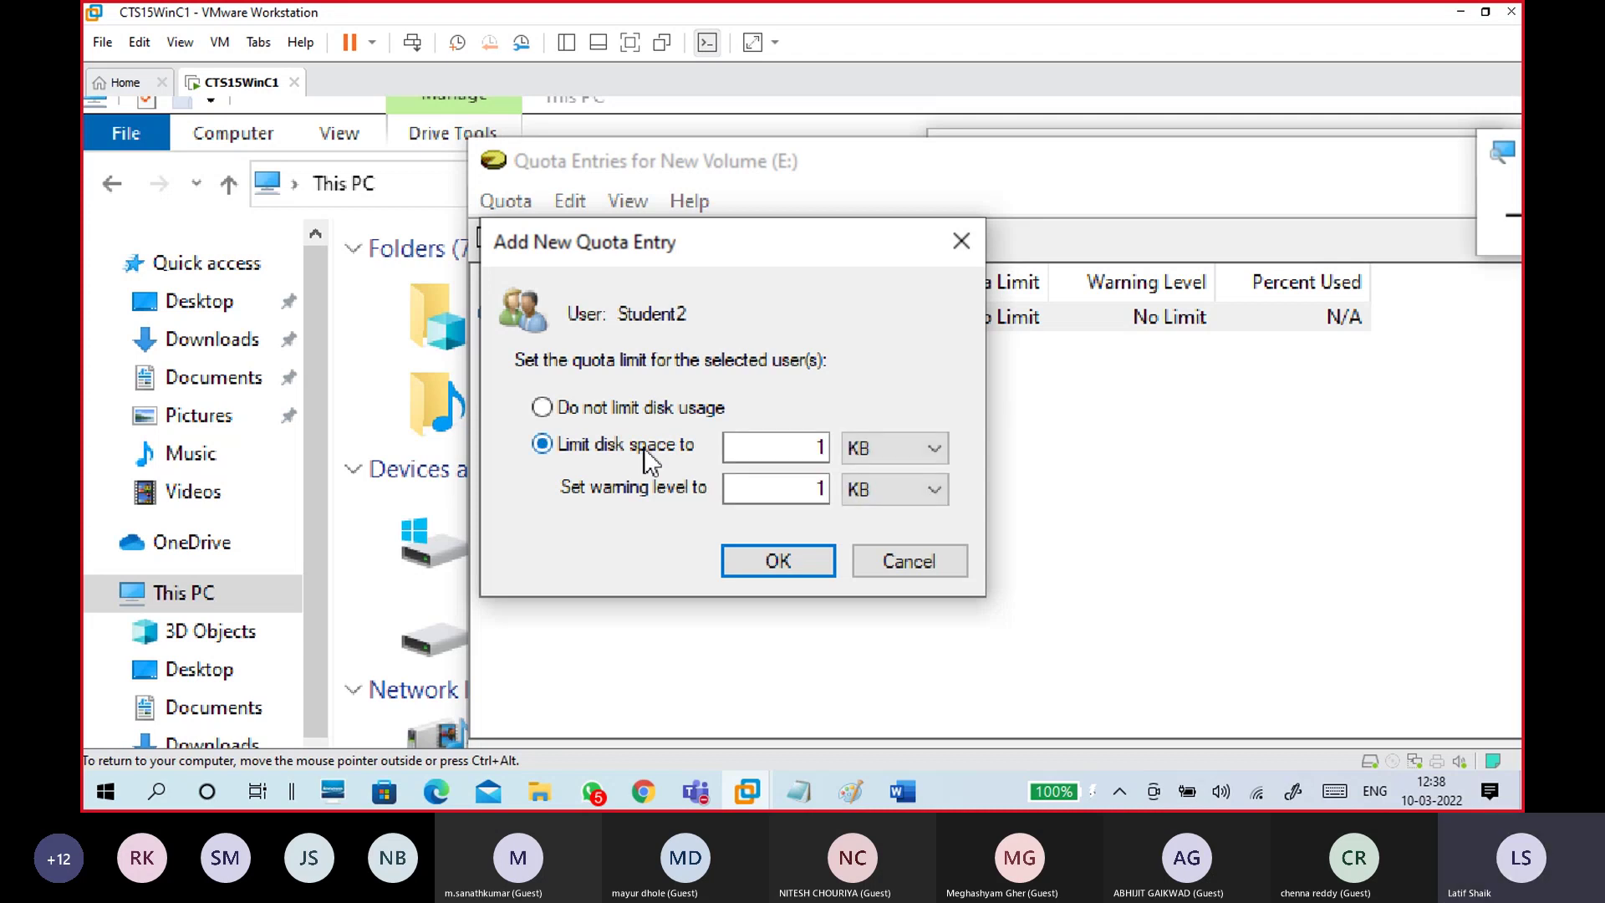
left_click(925, 451)
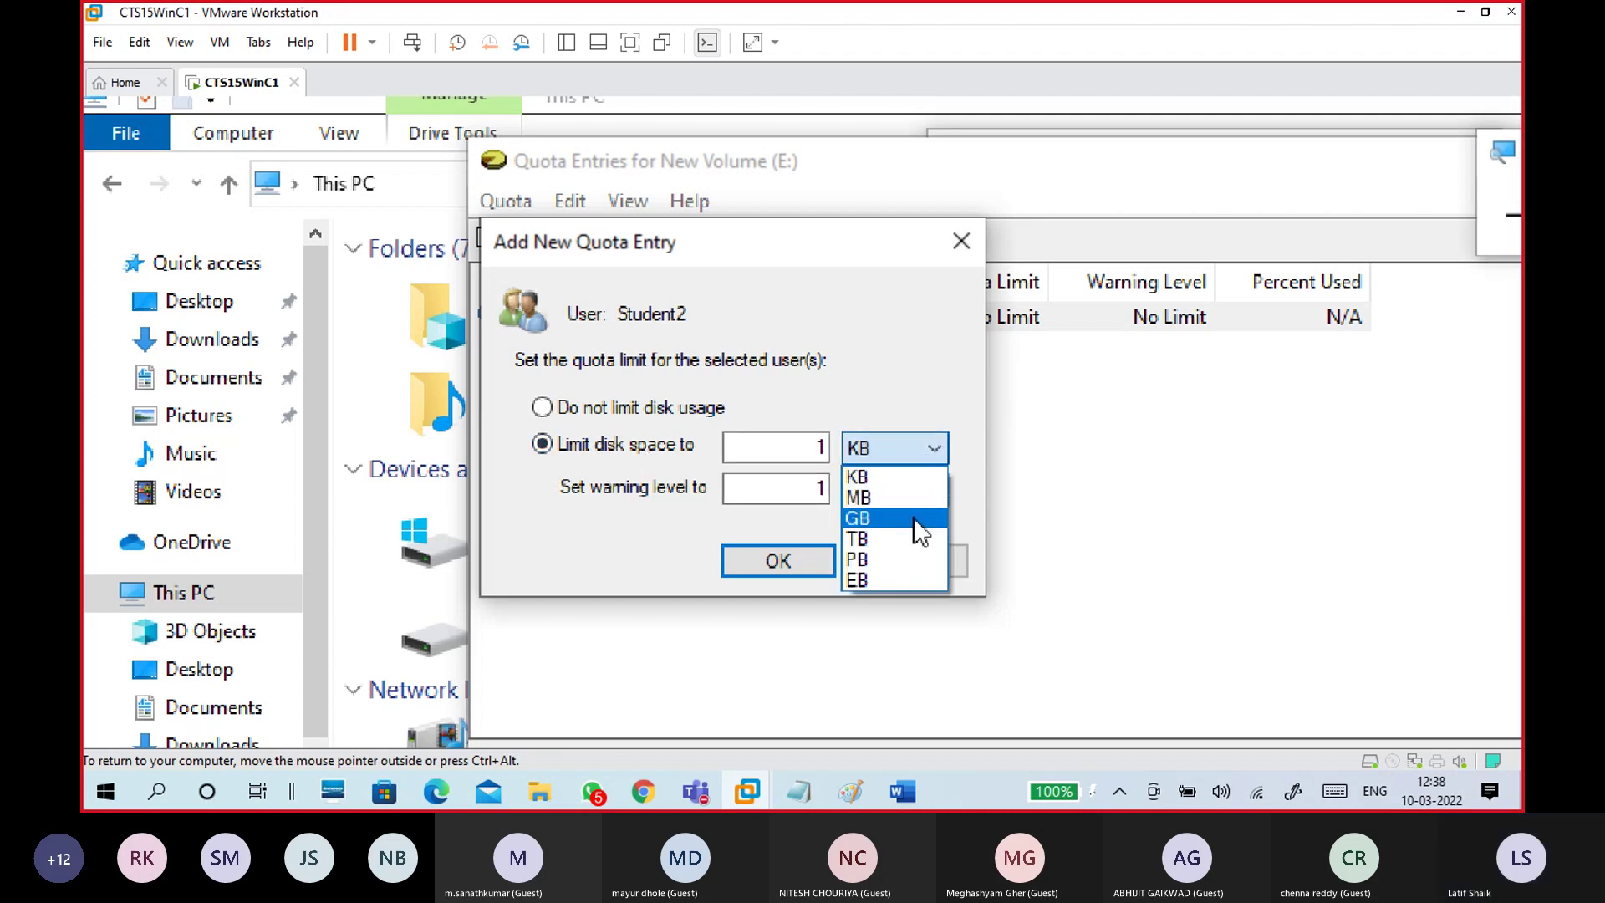
left_click(914, 520)
left_click(920, 492)
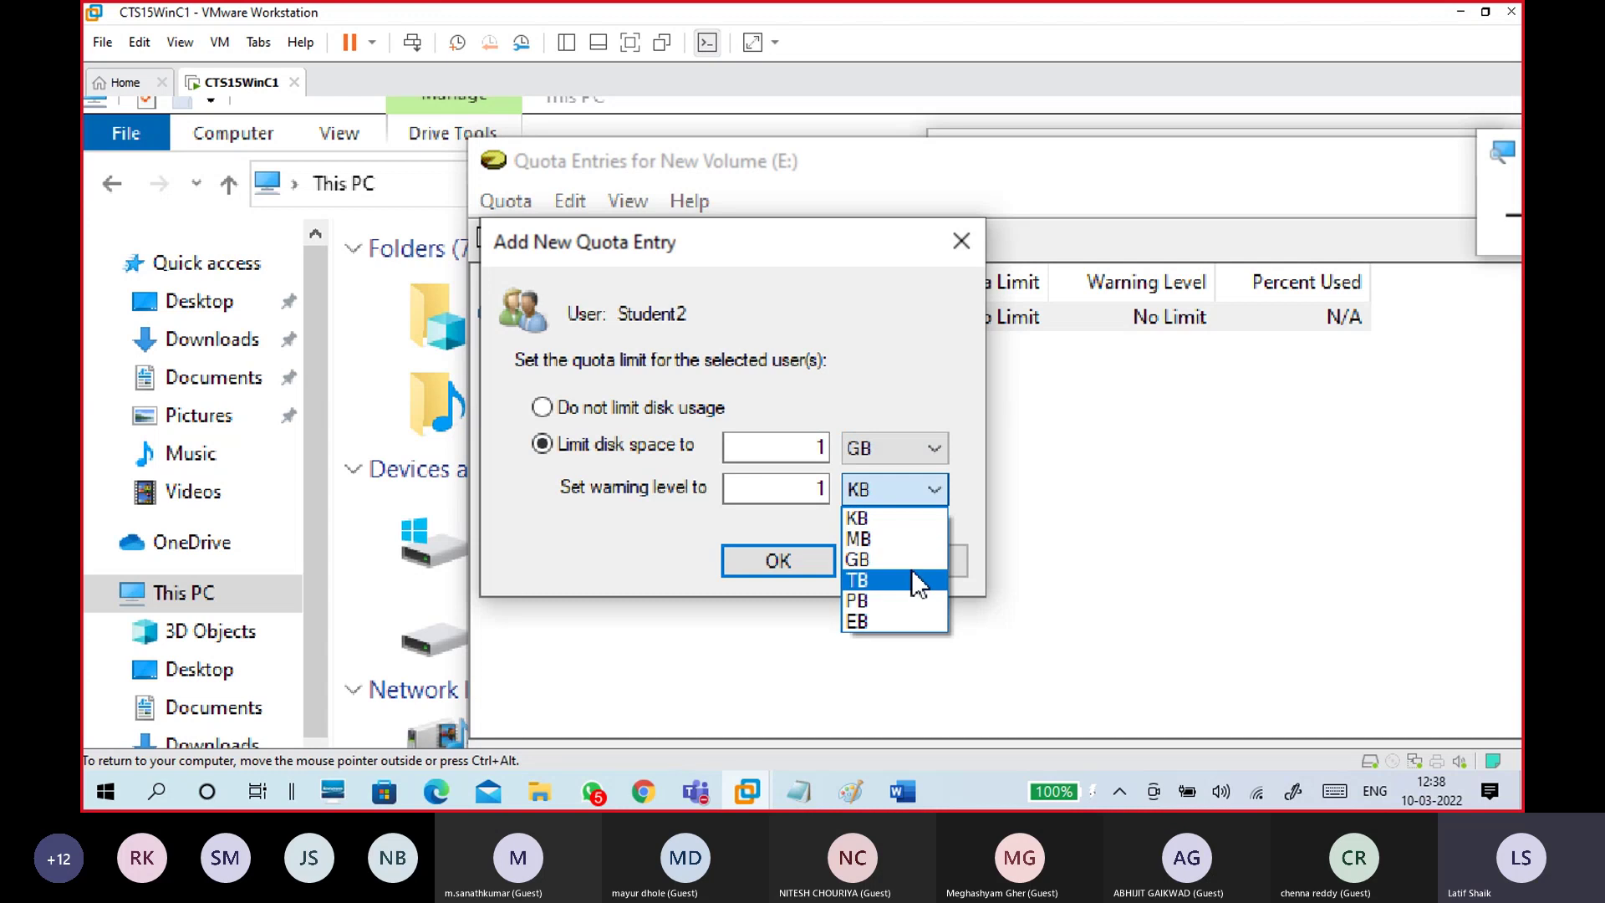
left_click(911, 579)
double_click(819, 448)
Set Student2's limit to 2 GB and warning level to 1.6 GB, then save the entry
type("2")
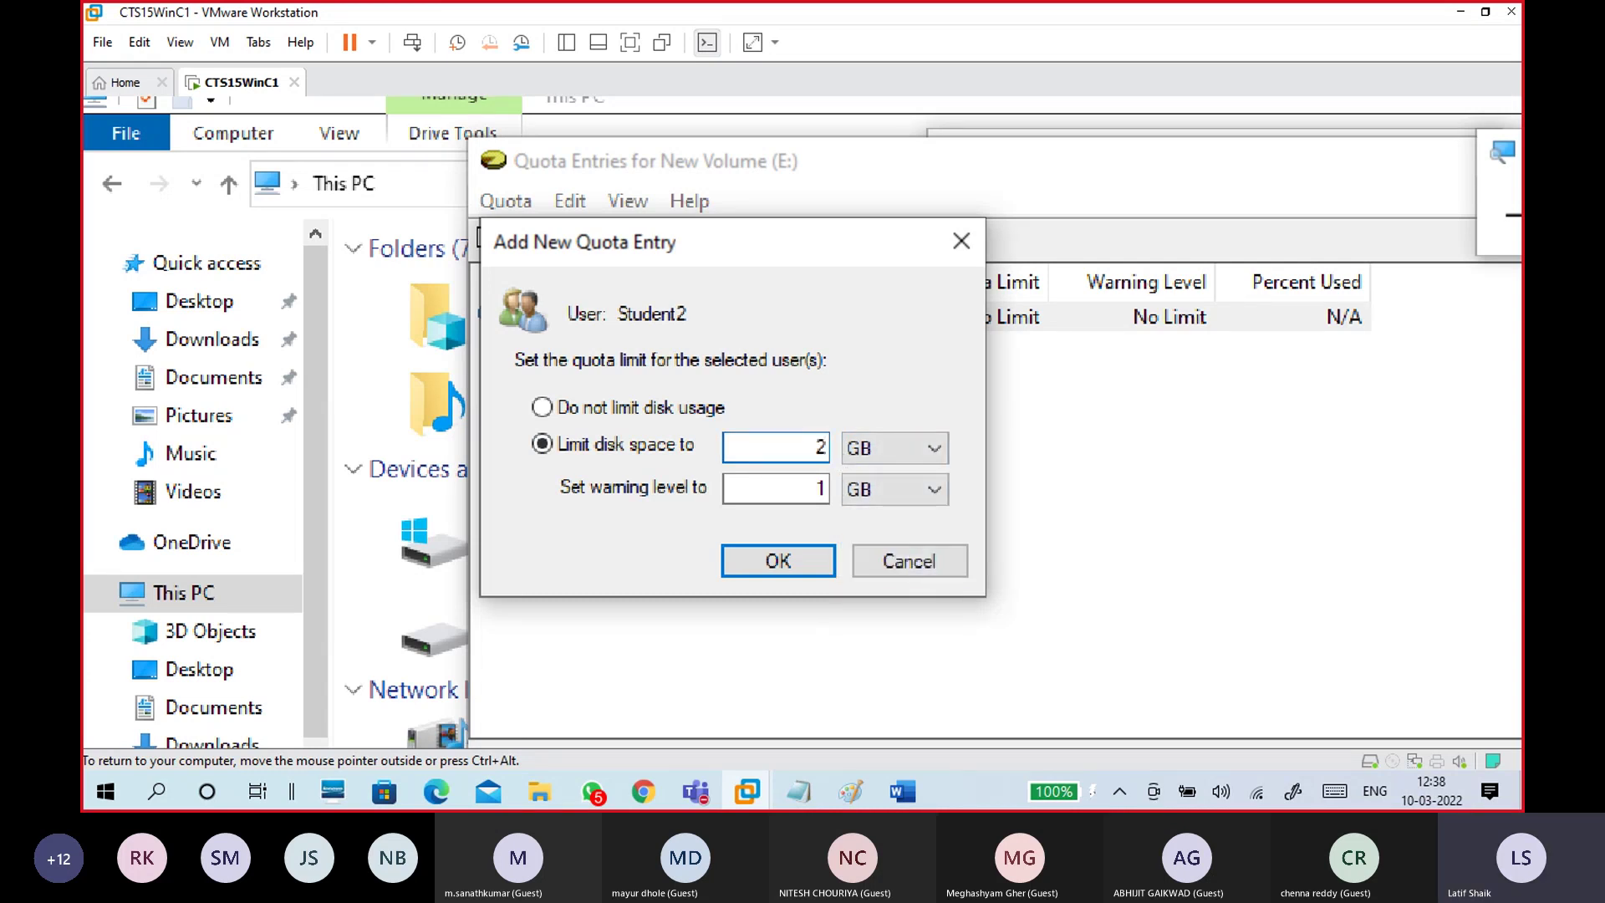
left_click(805, 498)
double_click(805, 498)
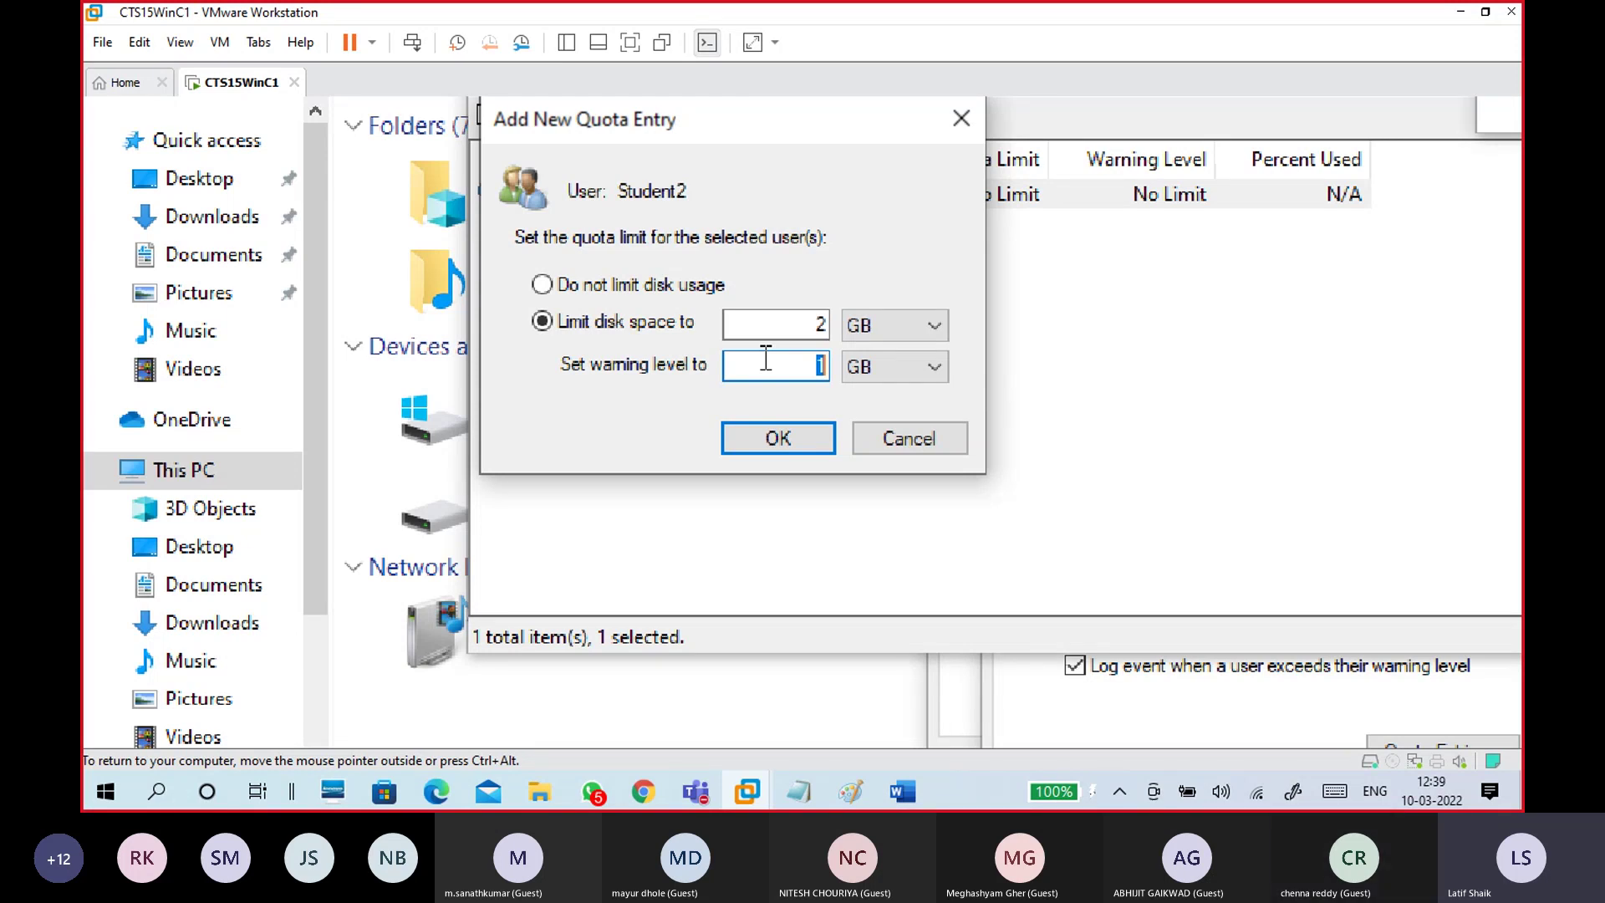
type("1.8")
left_click(781, 443)
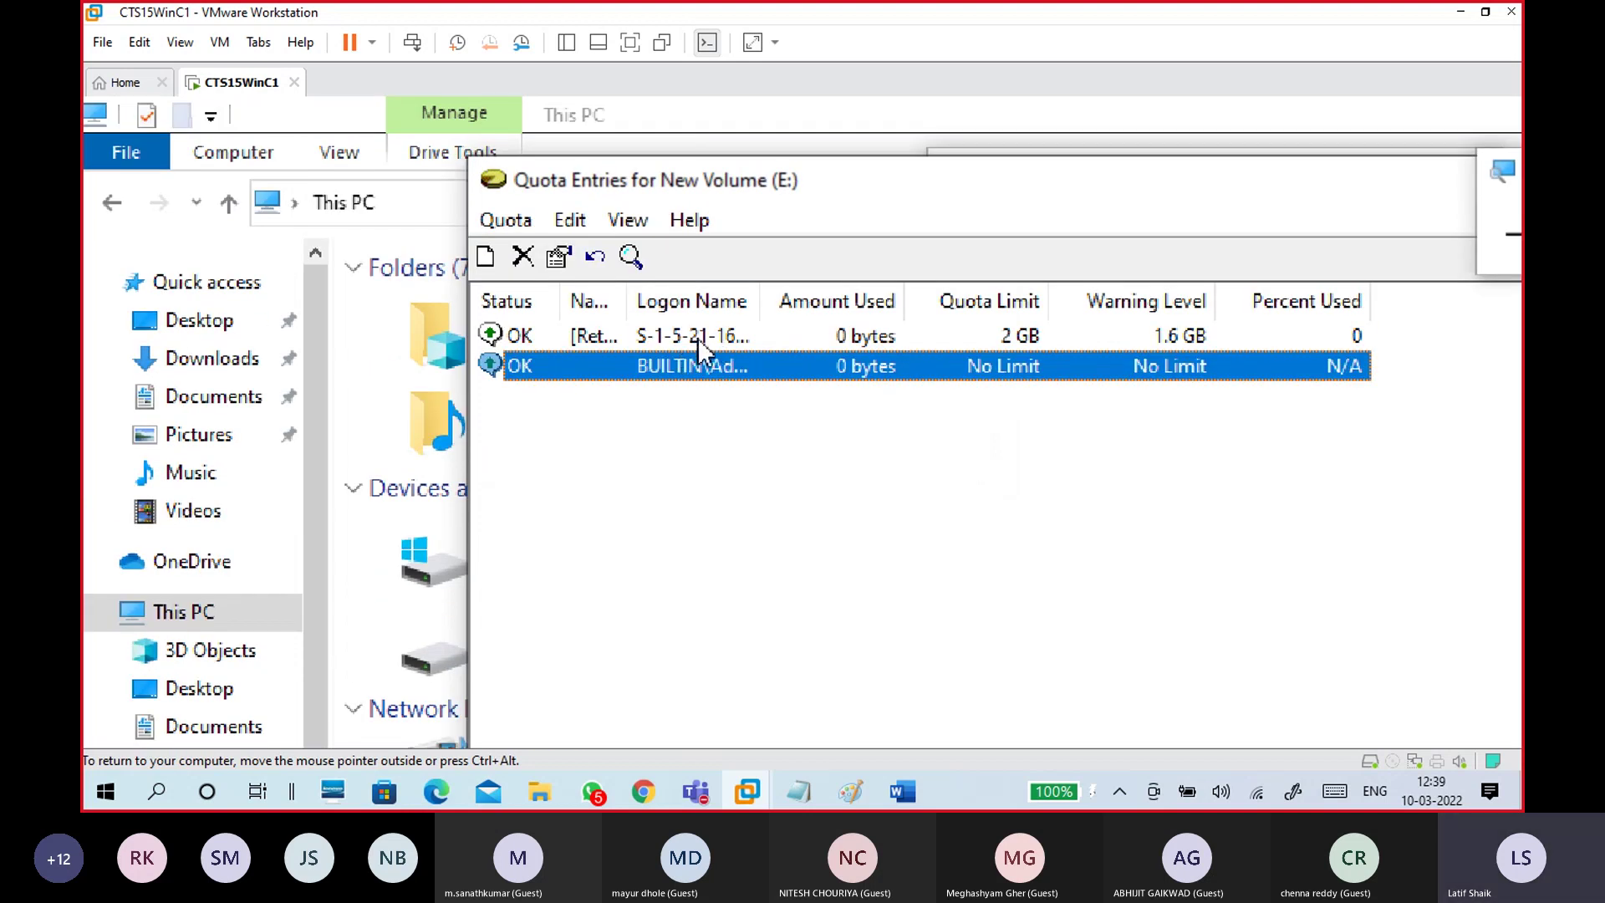
Select Student2's entry, widen the Logon Name column to show full names, and begin another quota entry
left_click(695, 338)
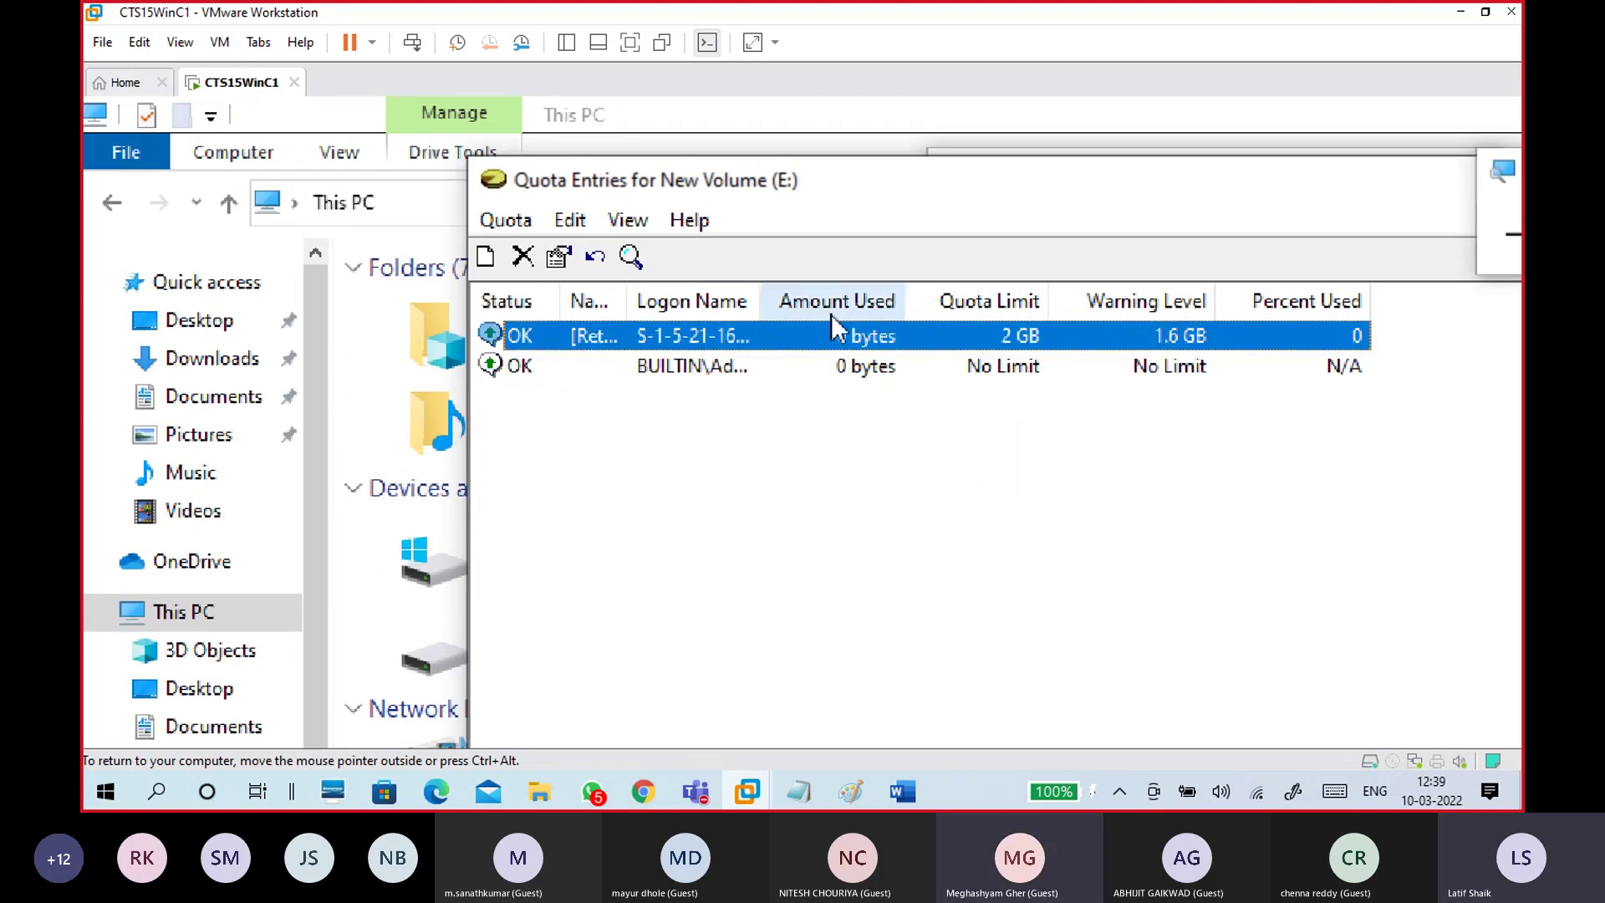
left_click_drag(760, 309, 959, 308)
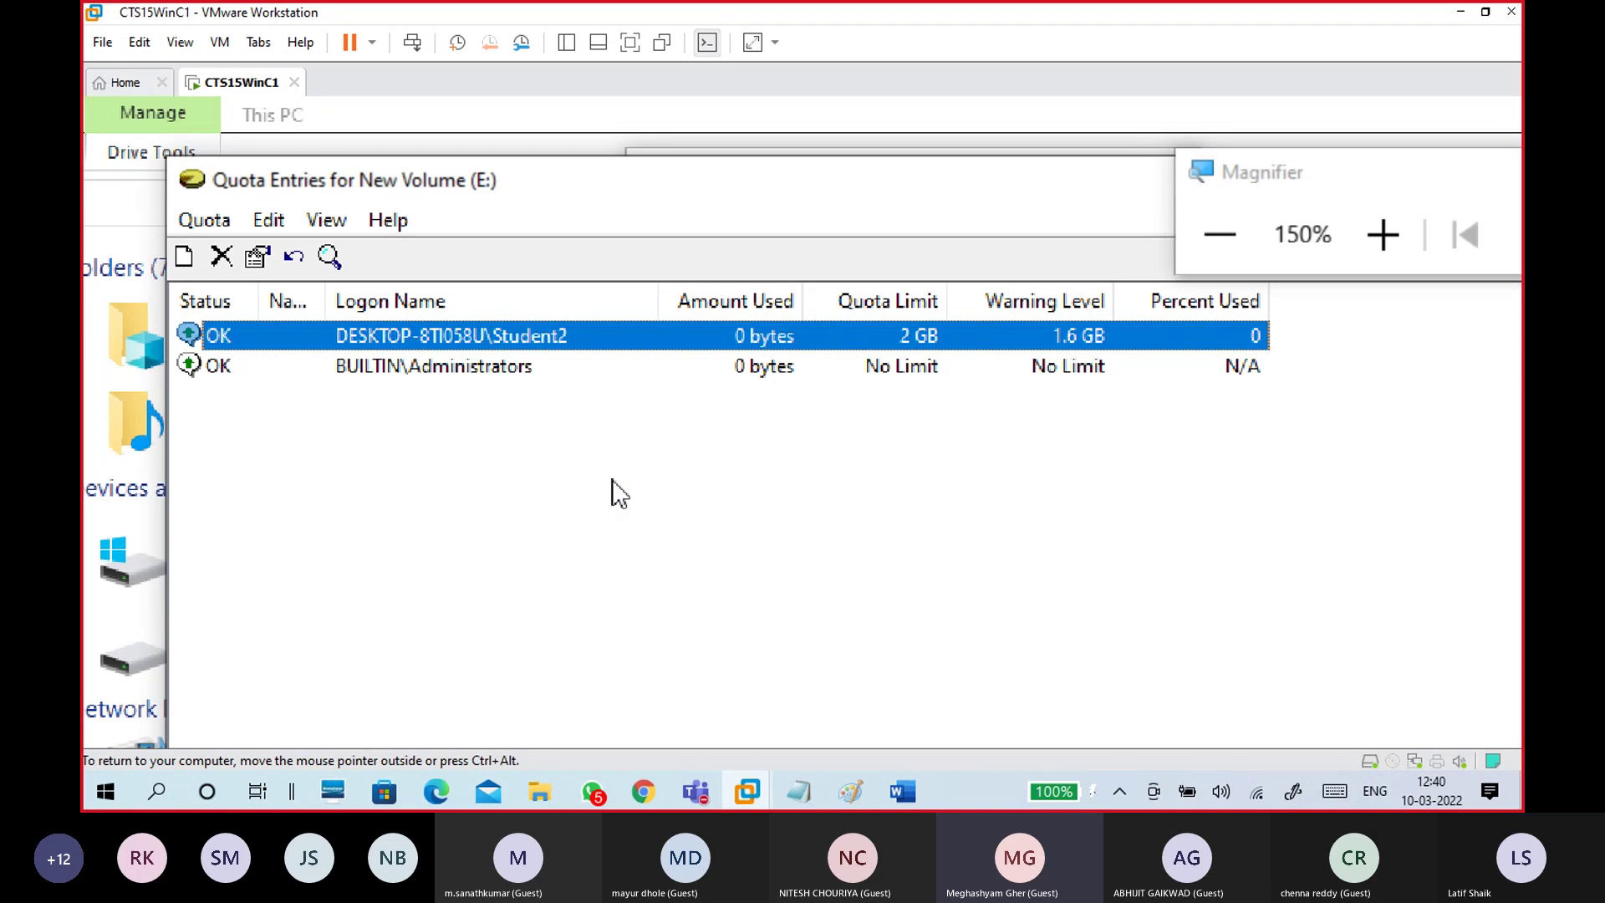
left_click(182, 258)
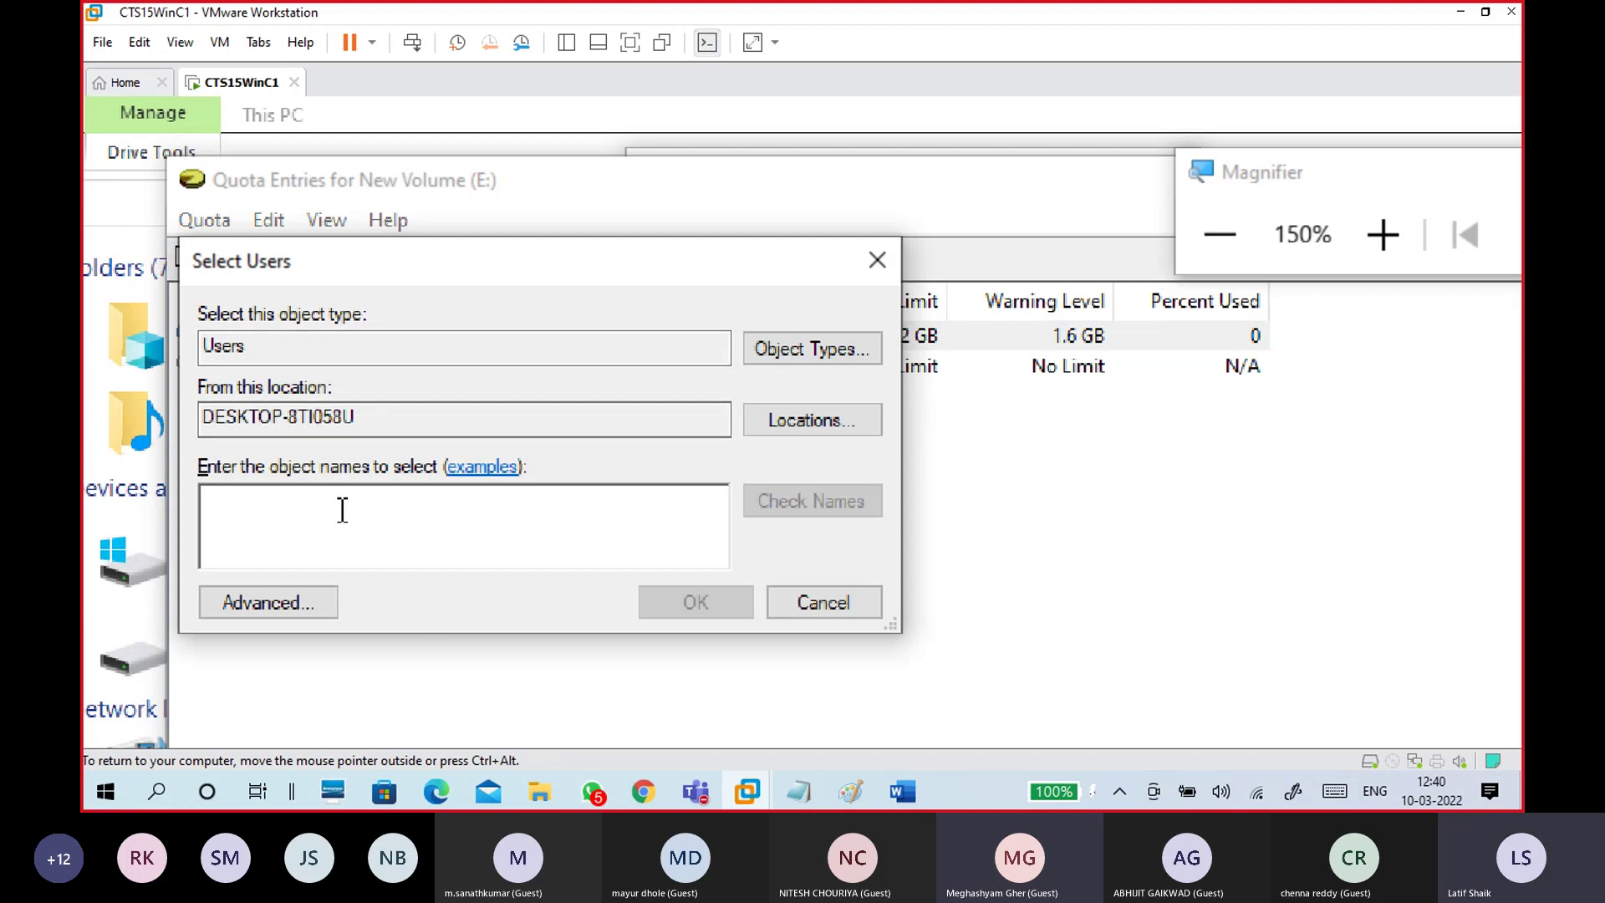
Choose student3 as the quota user and enable a disk limit with GB units for limit and warning
type("student3")
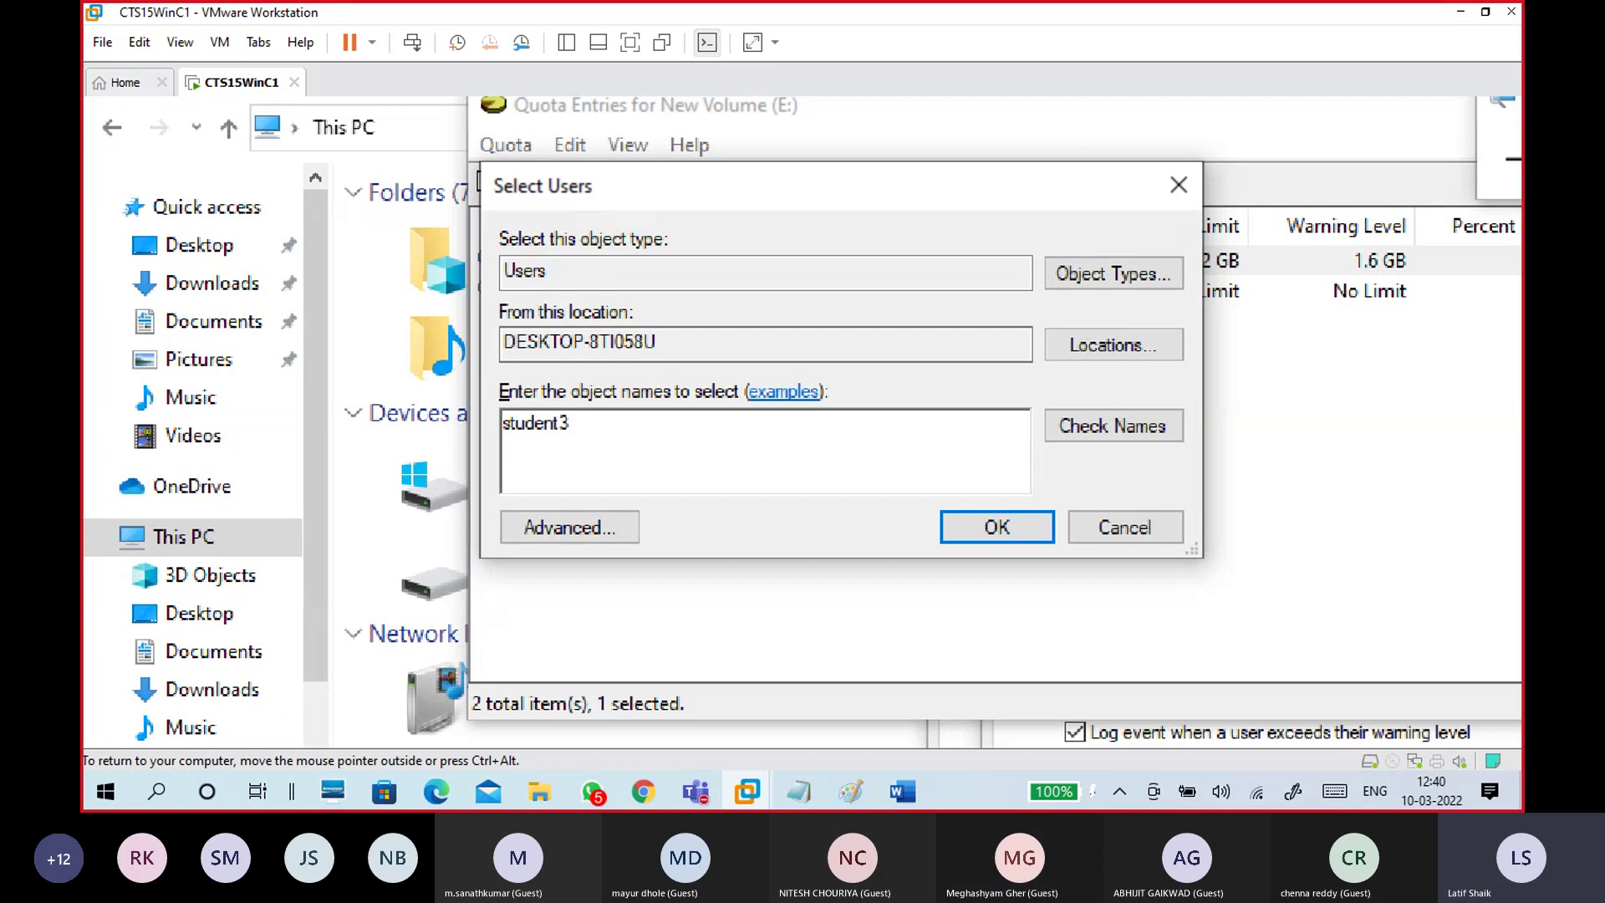
left_click(1112, 426)
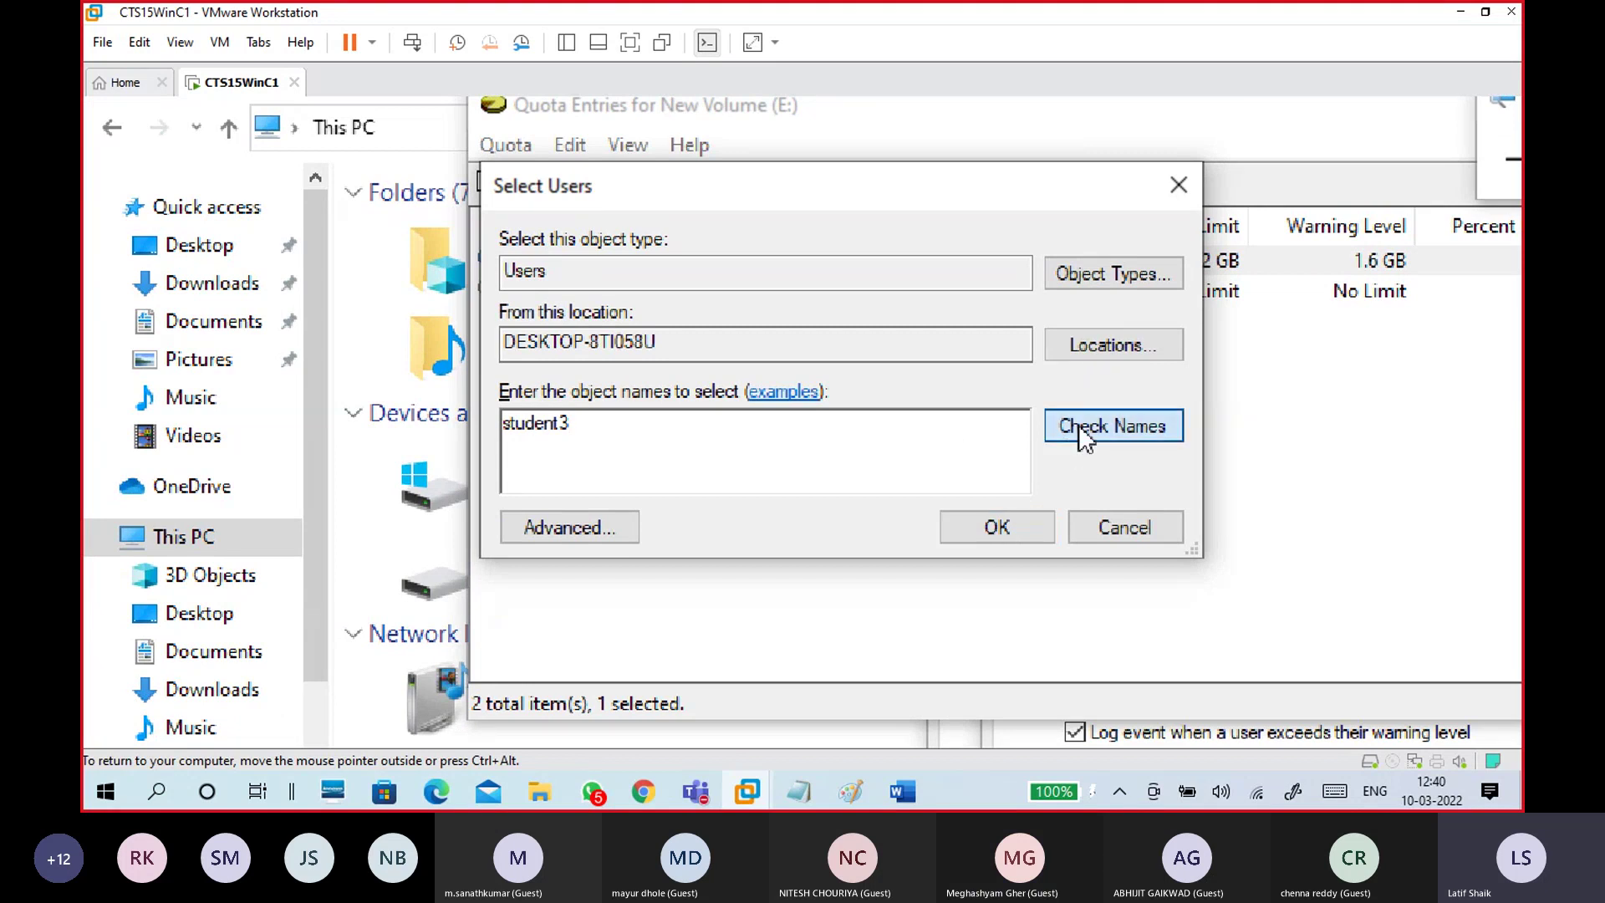
left_click(982, 541)
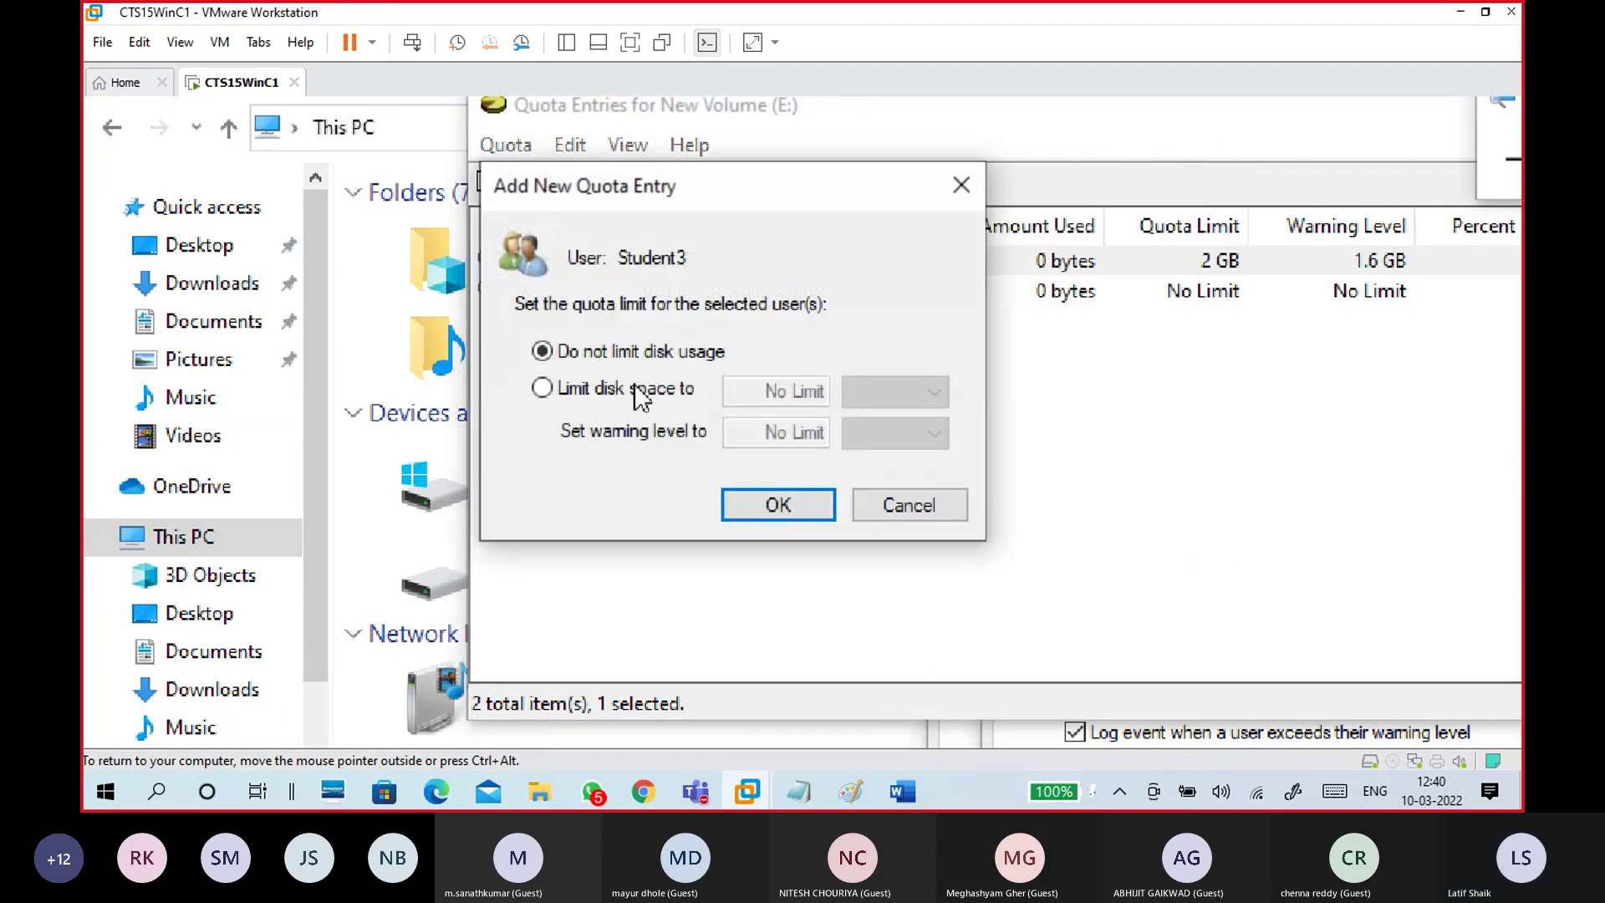
left_click(640, 397)
left_click(888, 395)
left_click(882, 462)
left_click(875, 449)
left_click(878, 500)
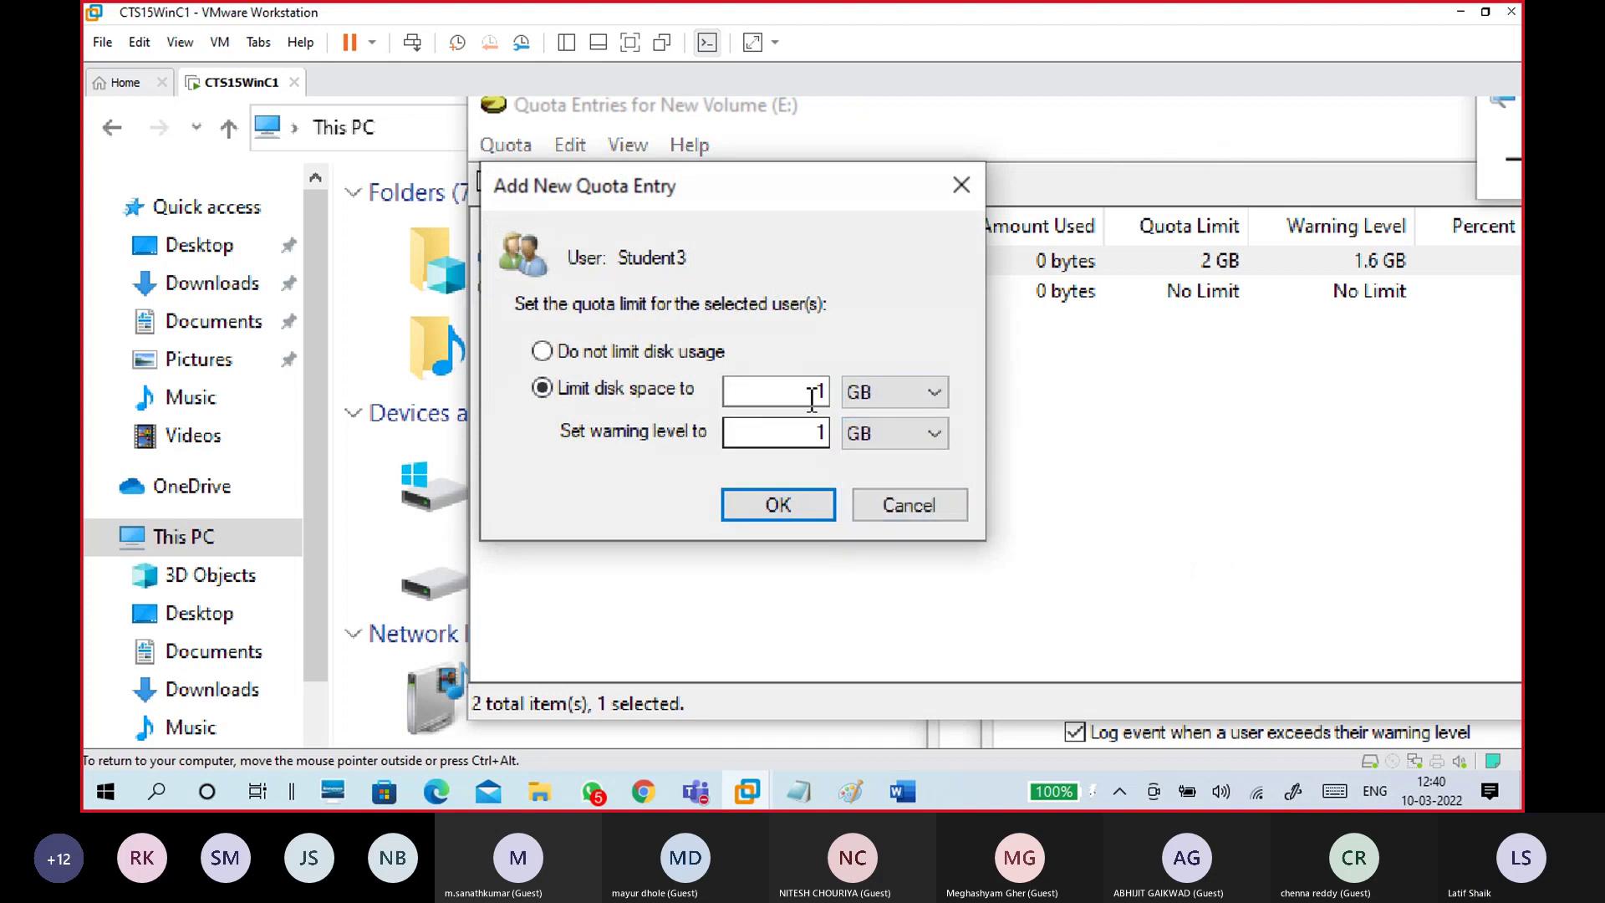
Enter a 3 GB limit and 2.4 GB warning level and save Student3's entry
double_click(812, 398)
type("3")
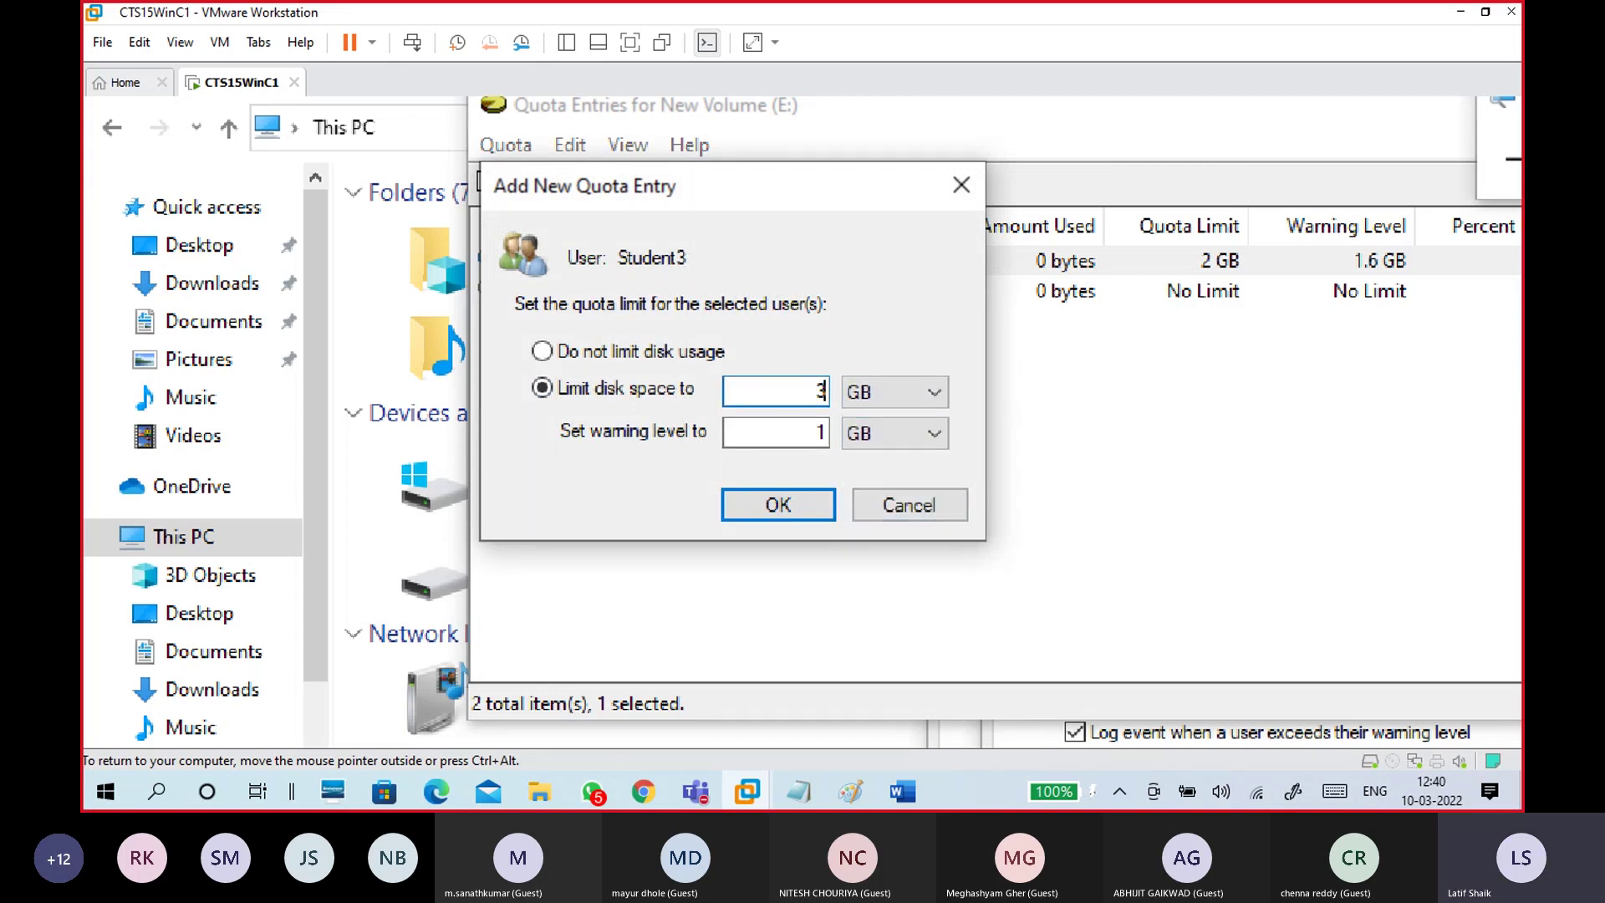
left_click(815, 428)
double_click(815, 428)
type("2.4")
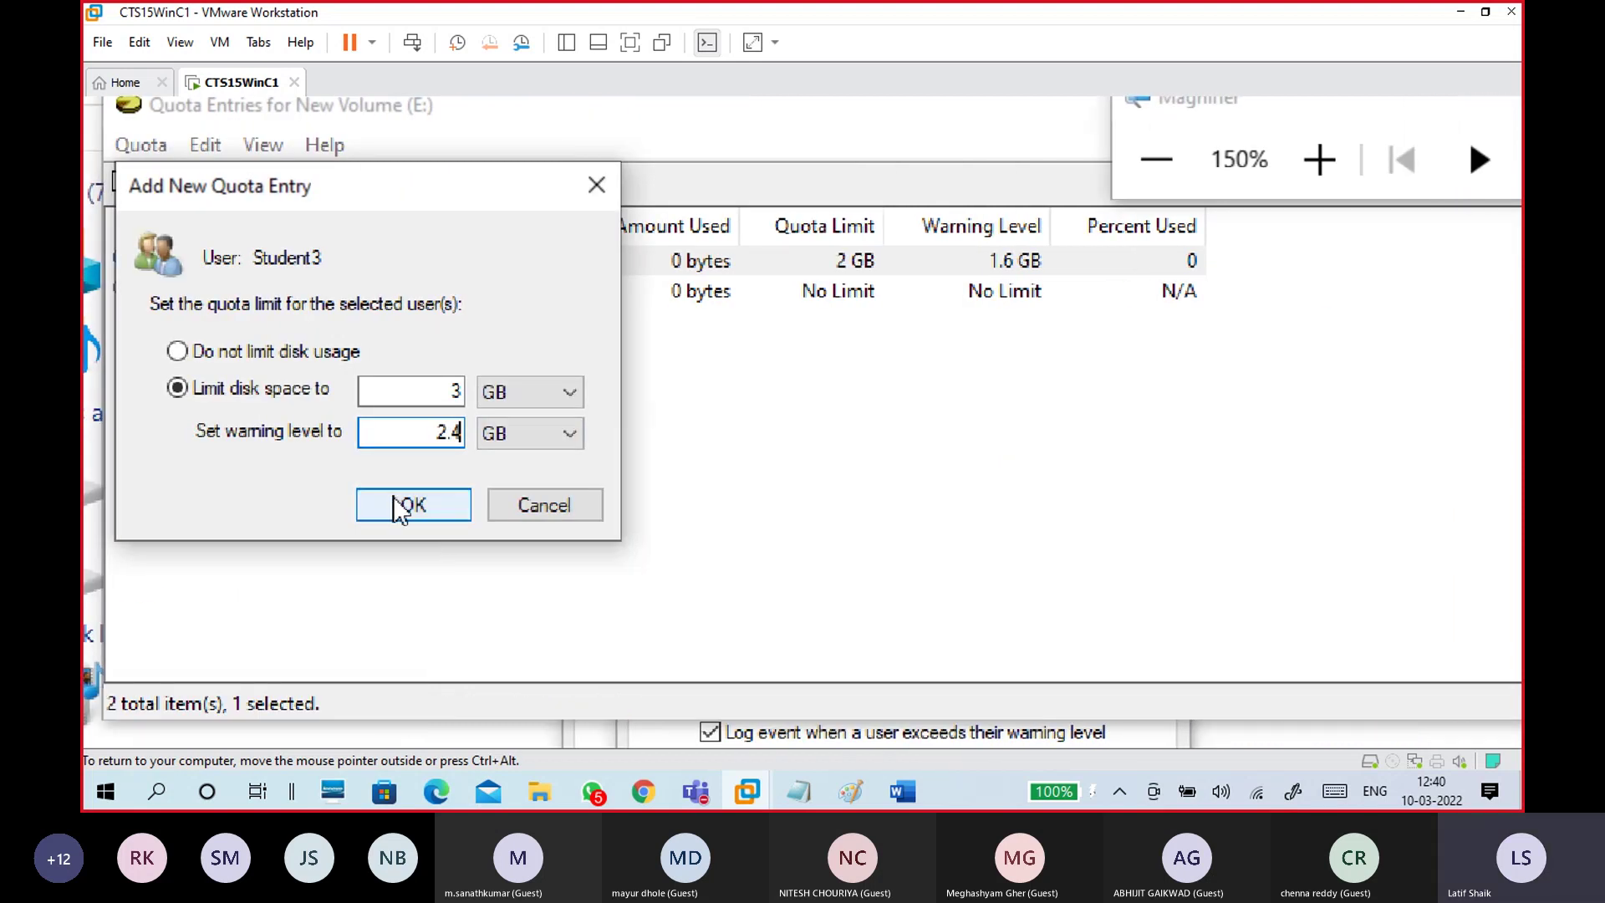
left_click(393, 504)
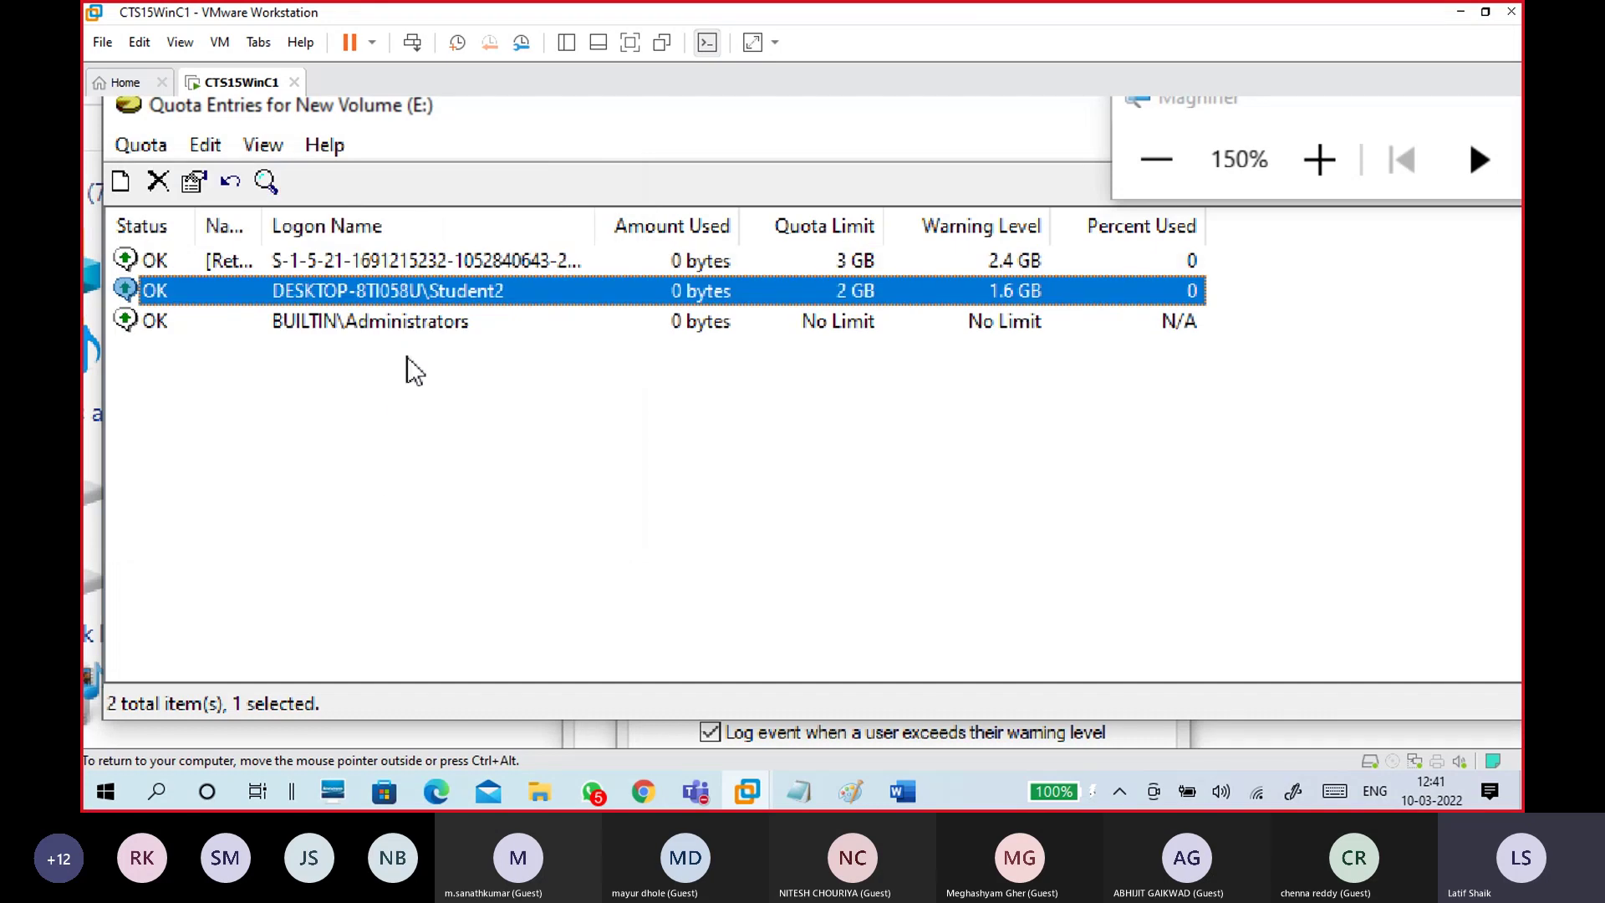
Select the Student3 row in the E: quota entries list
left_click(369, 264)
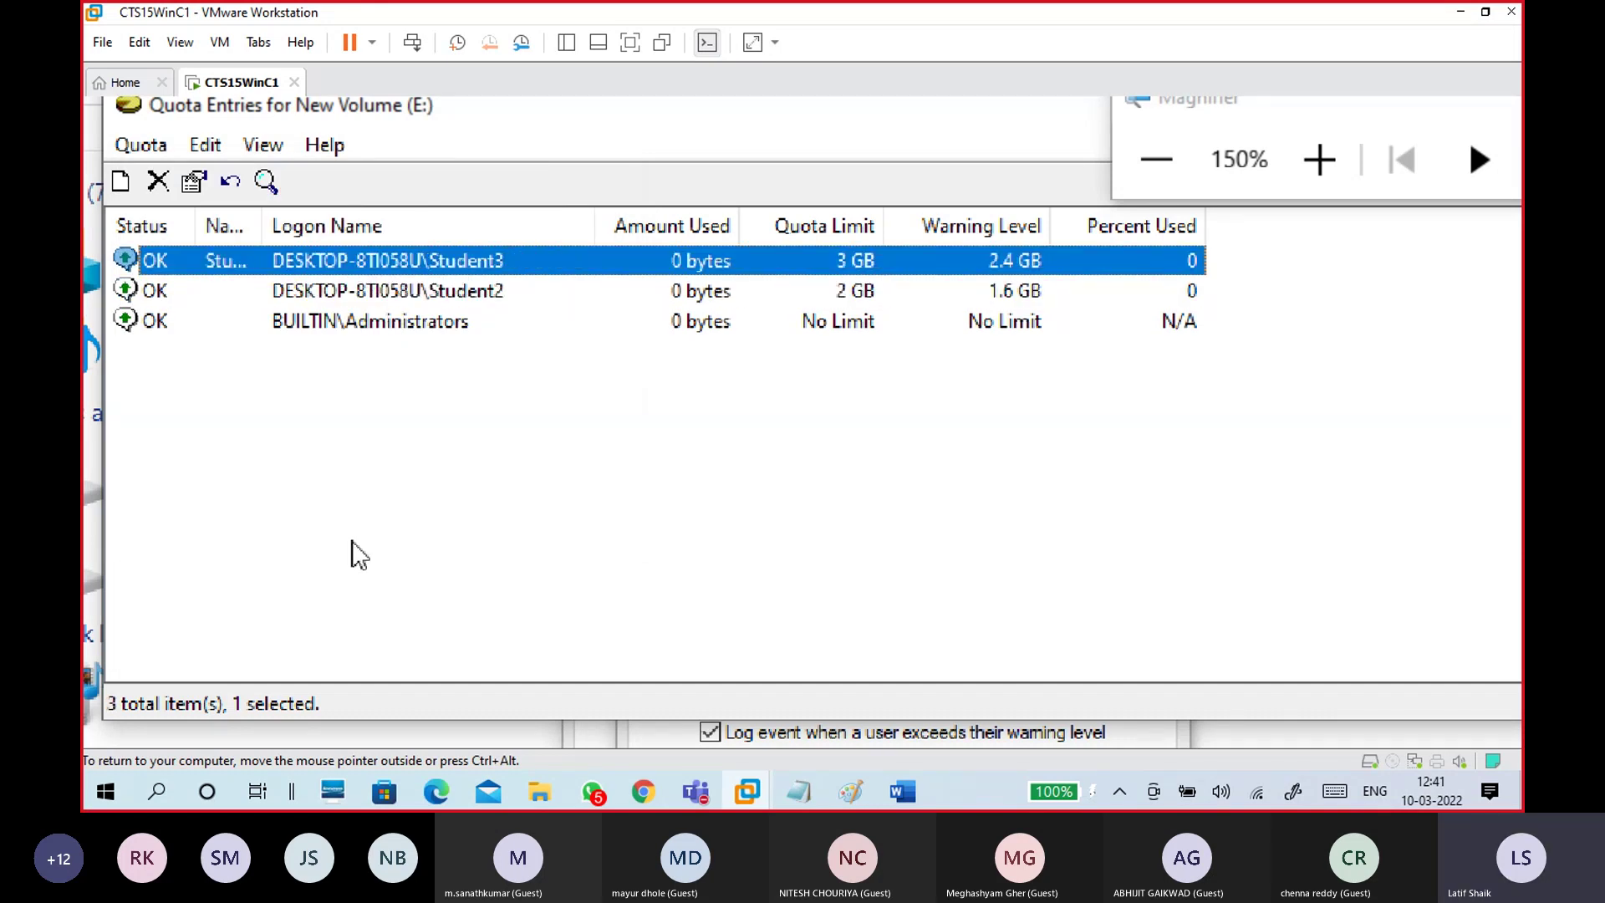
left_click(518, 292)
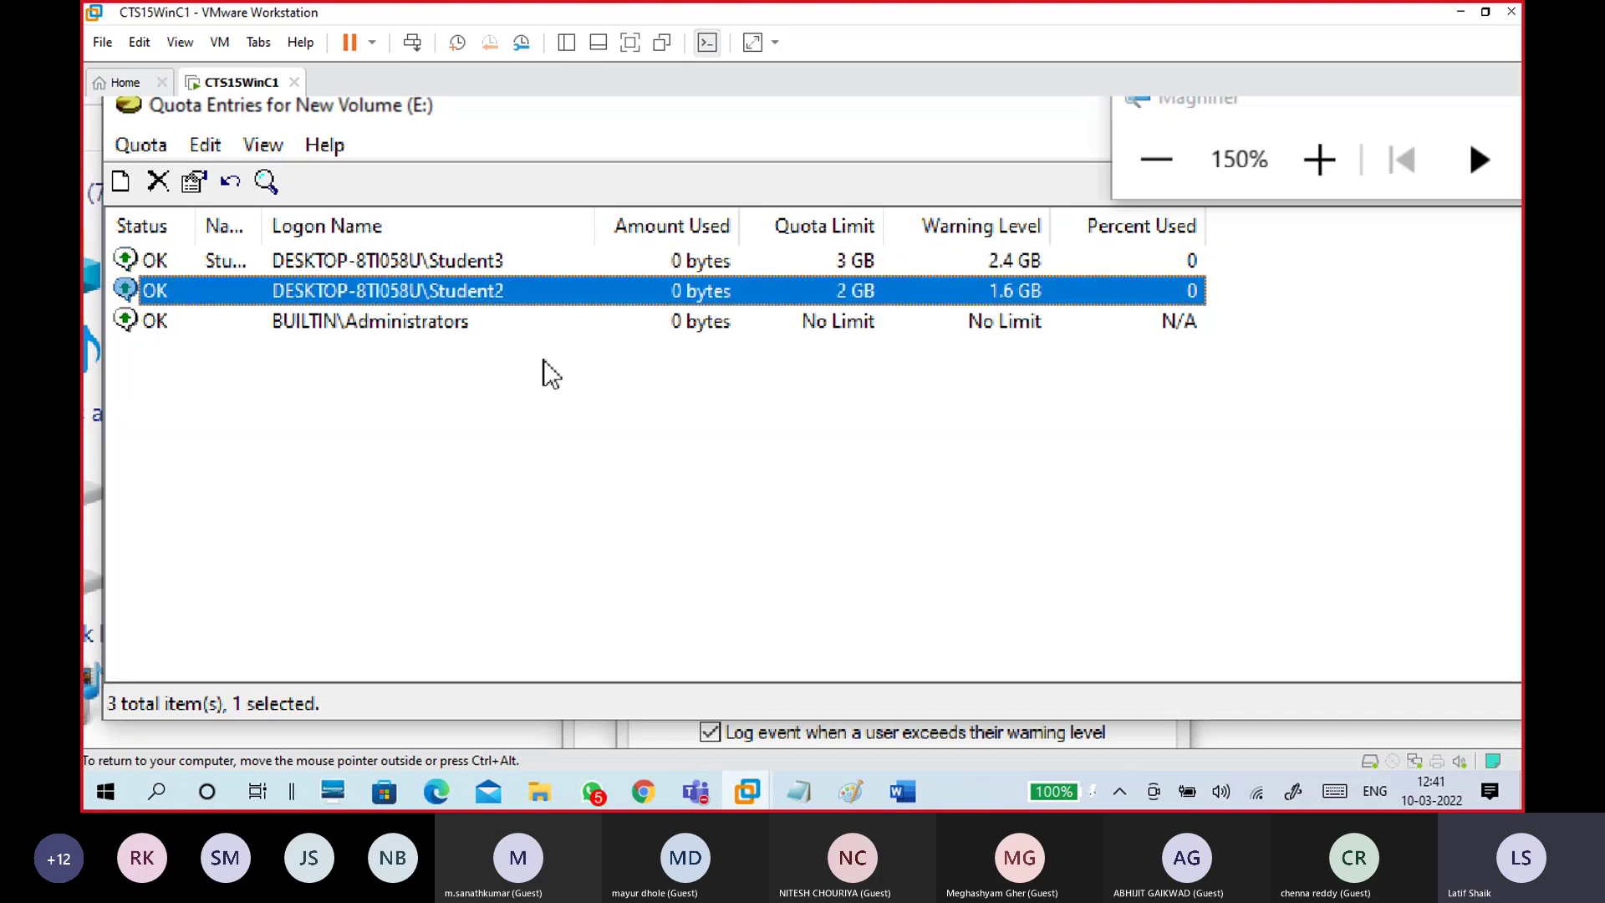
key("Up")
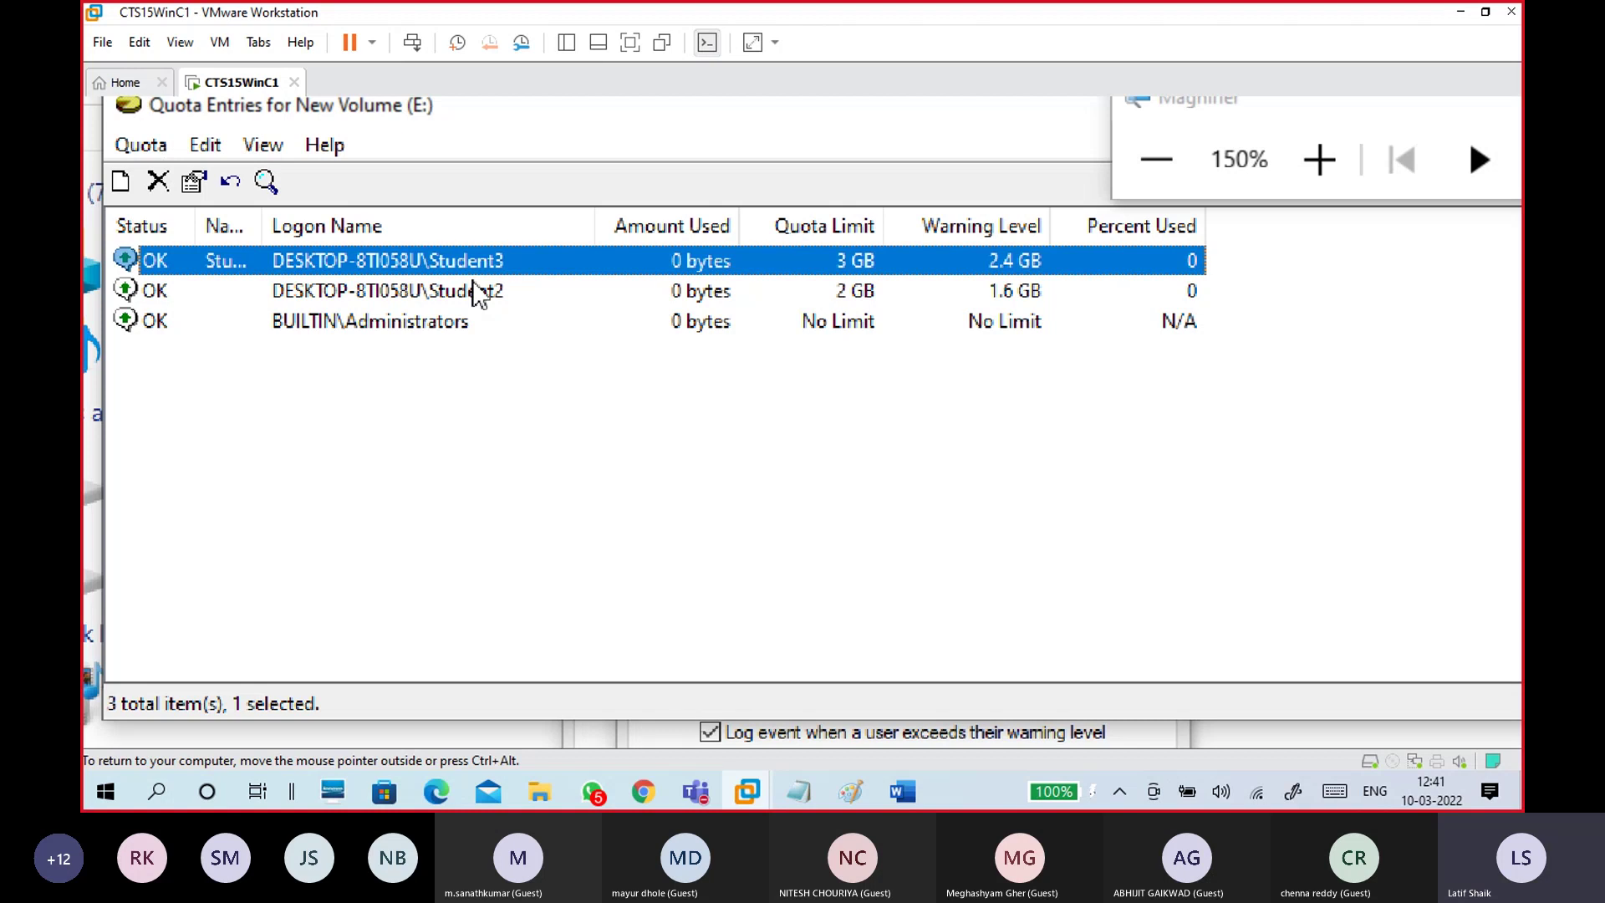
Delete the Student3 and Student2 quota entries, confirming each deletion
left_click(160, 184)
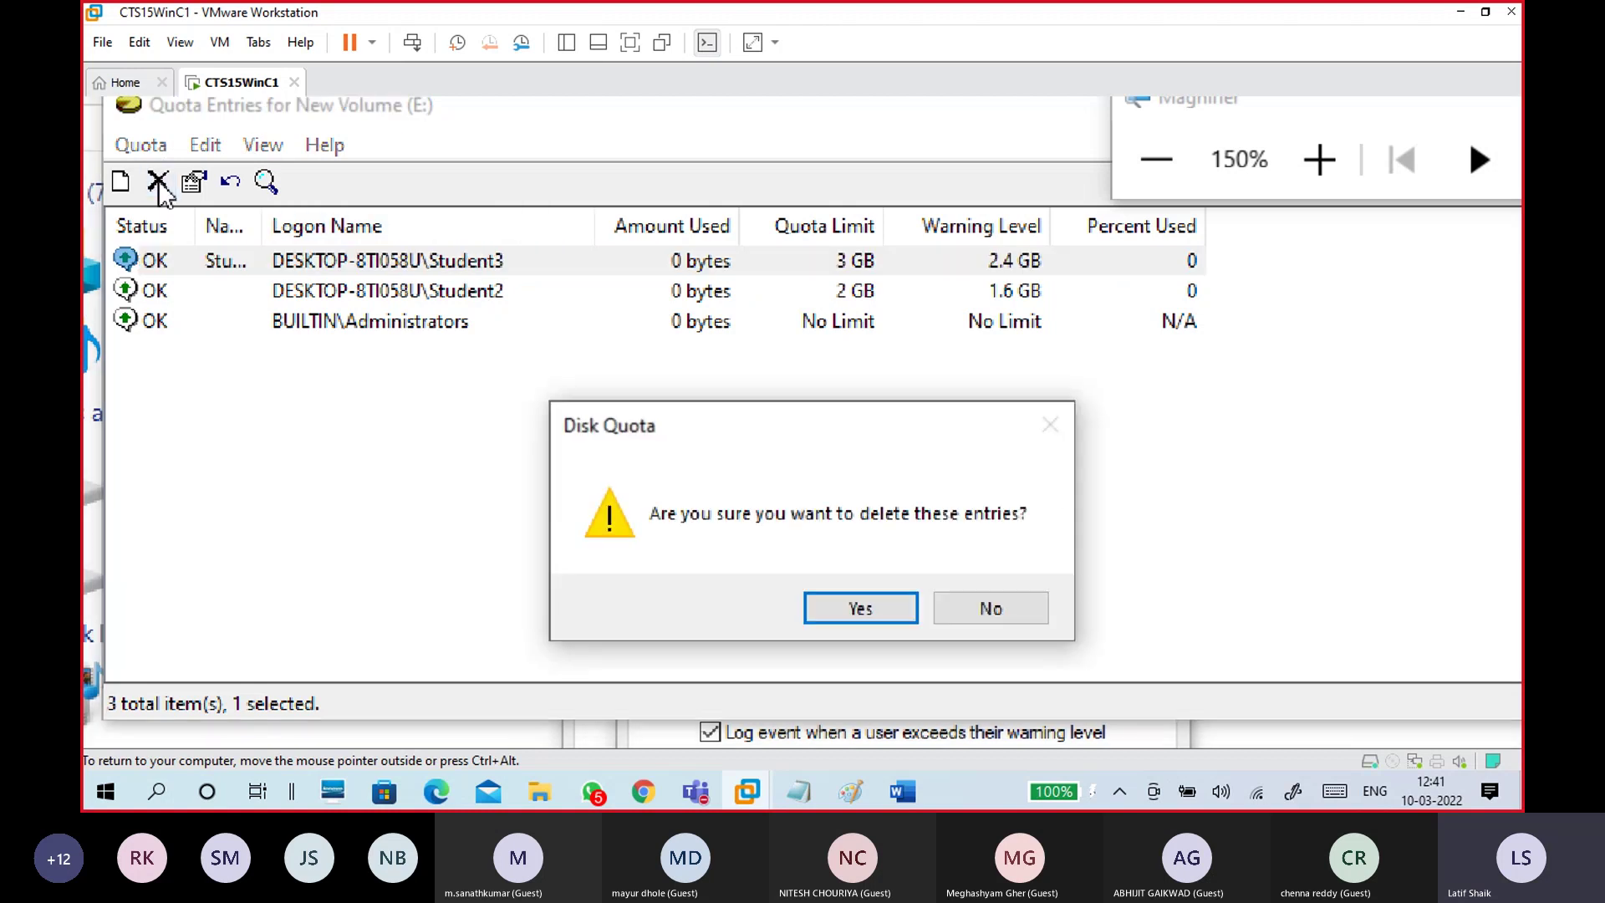
left_click(861, 557)
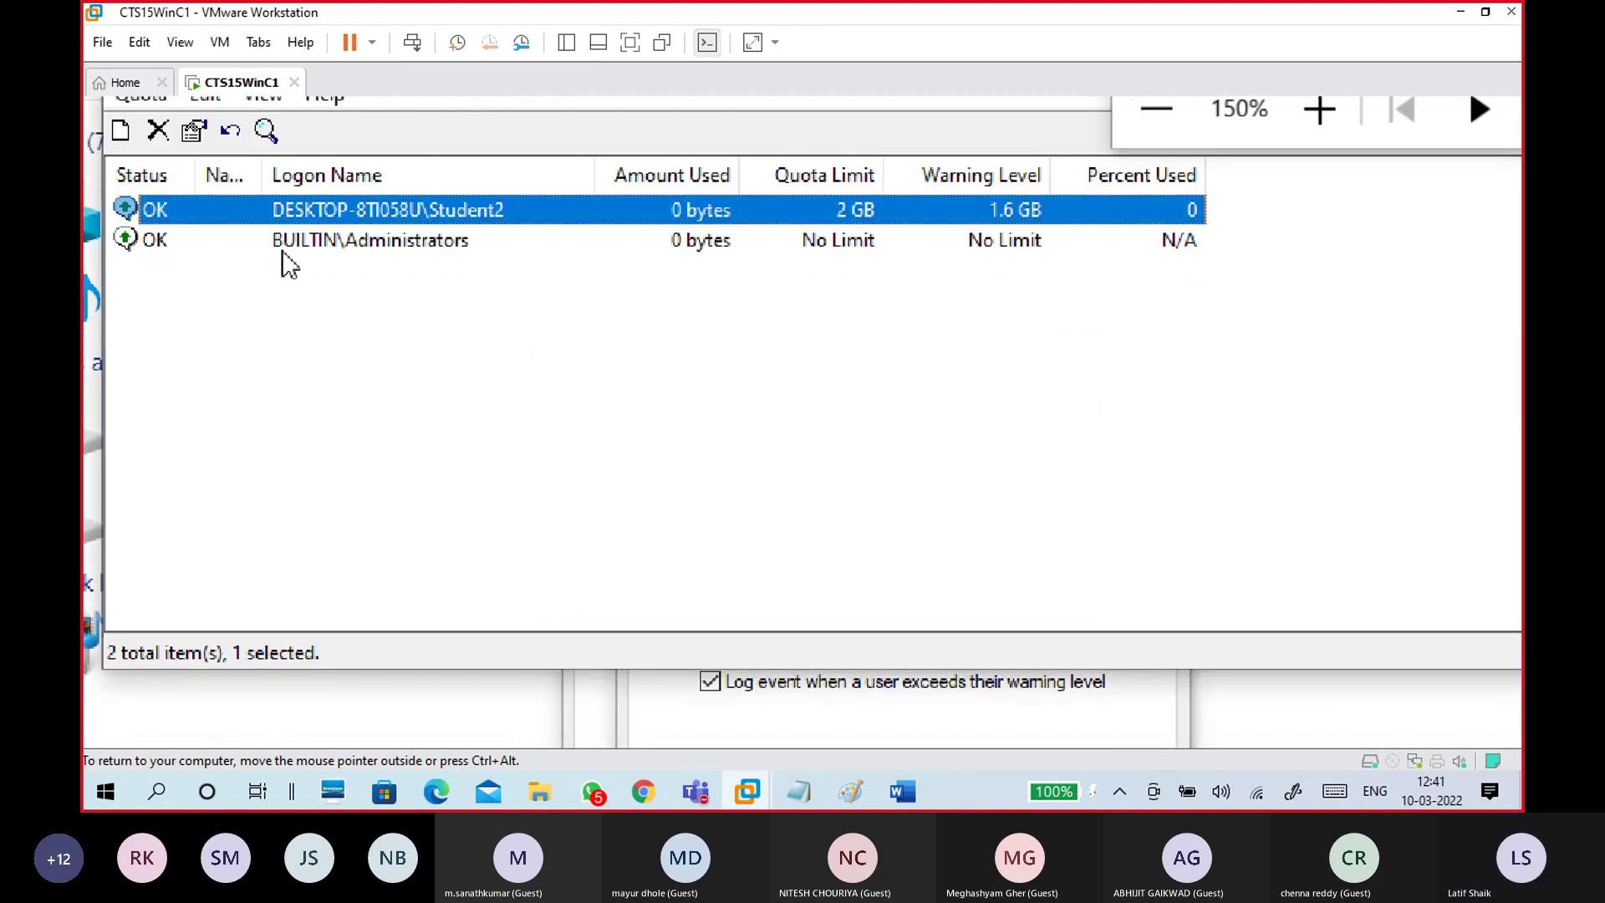
left_click(159, 130)
left_click(851, 562)
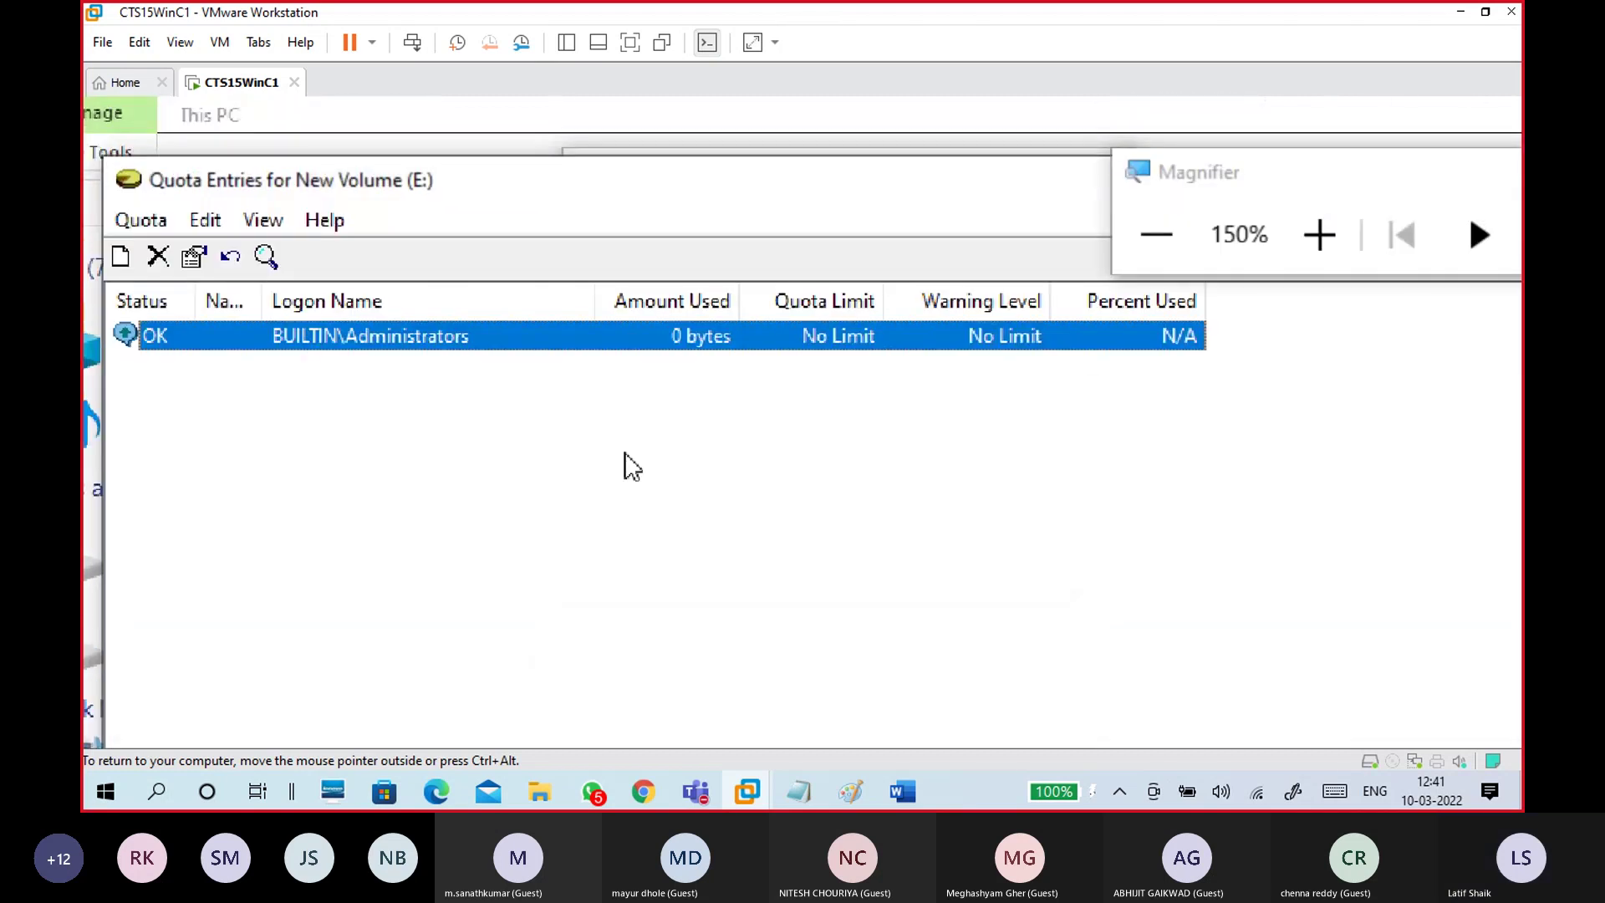
Close the quota entries, quota settings and properties windows, then select New Volume (E:) in This PC
left_click_drag(1437, 189, 1330, 509)
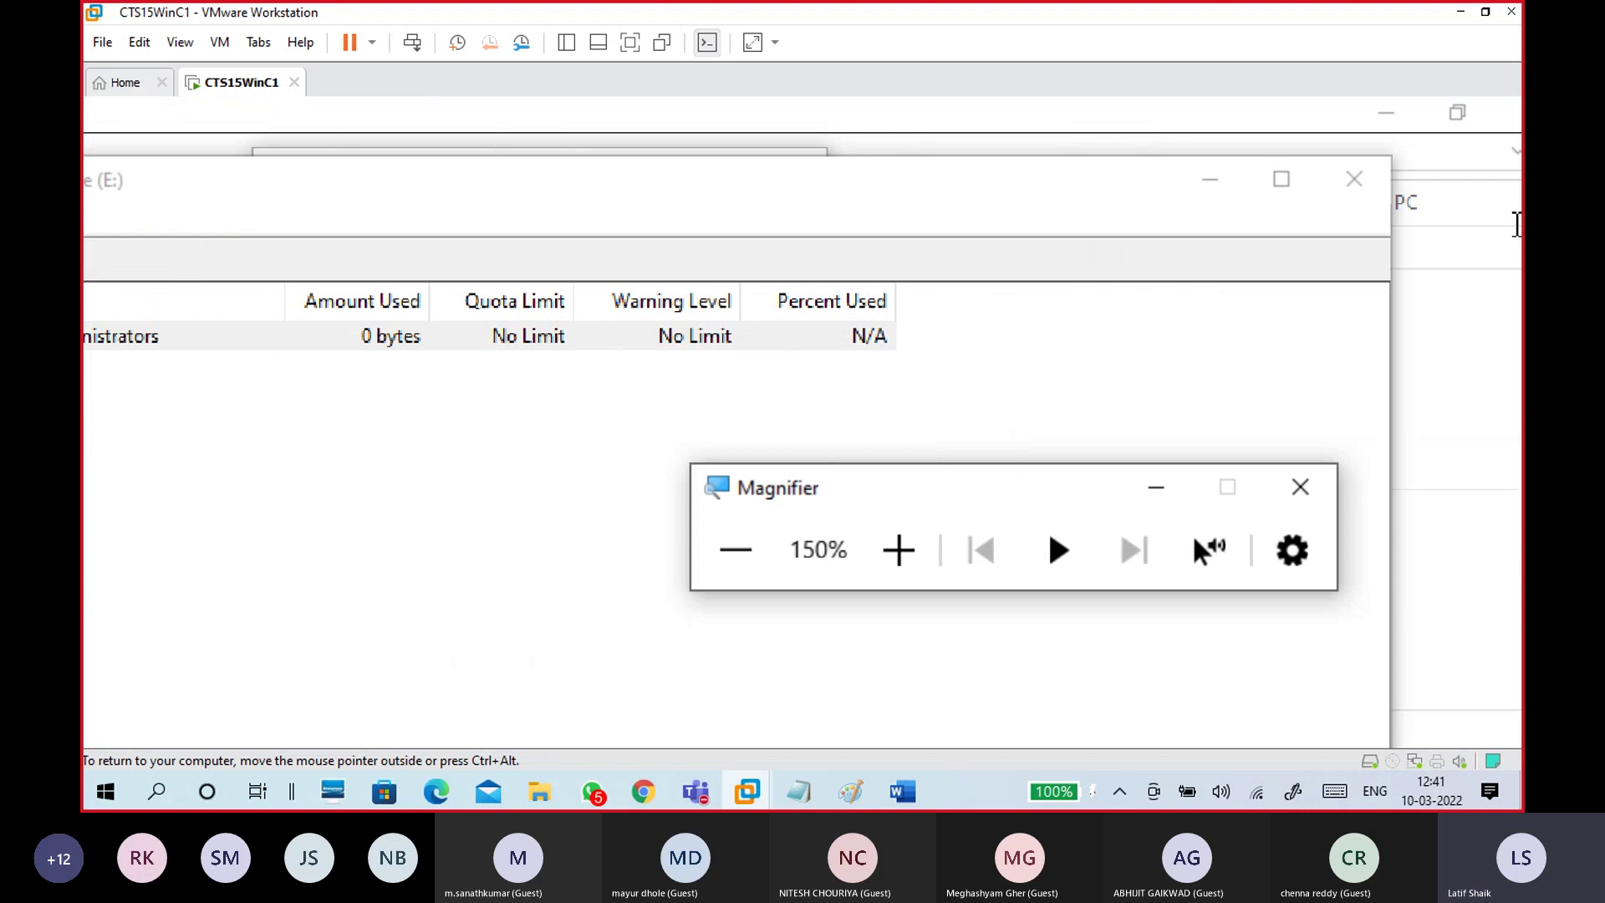
left_click(1362, 199)
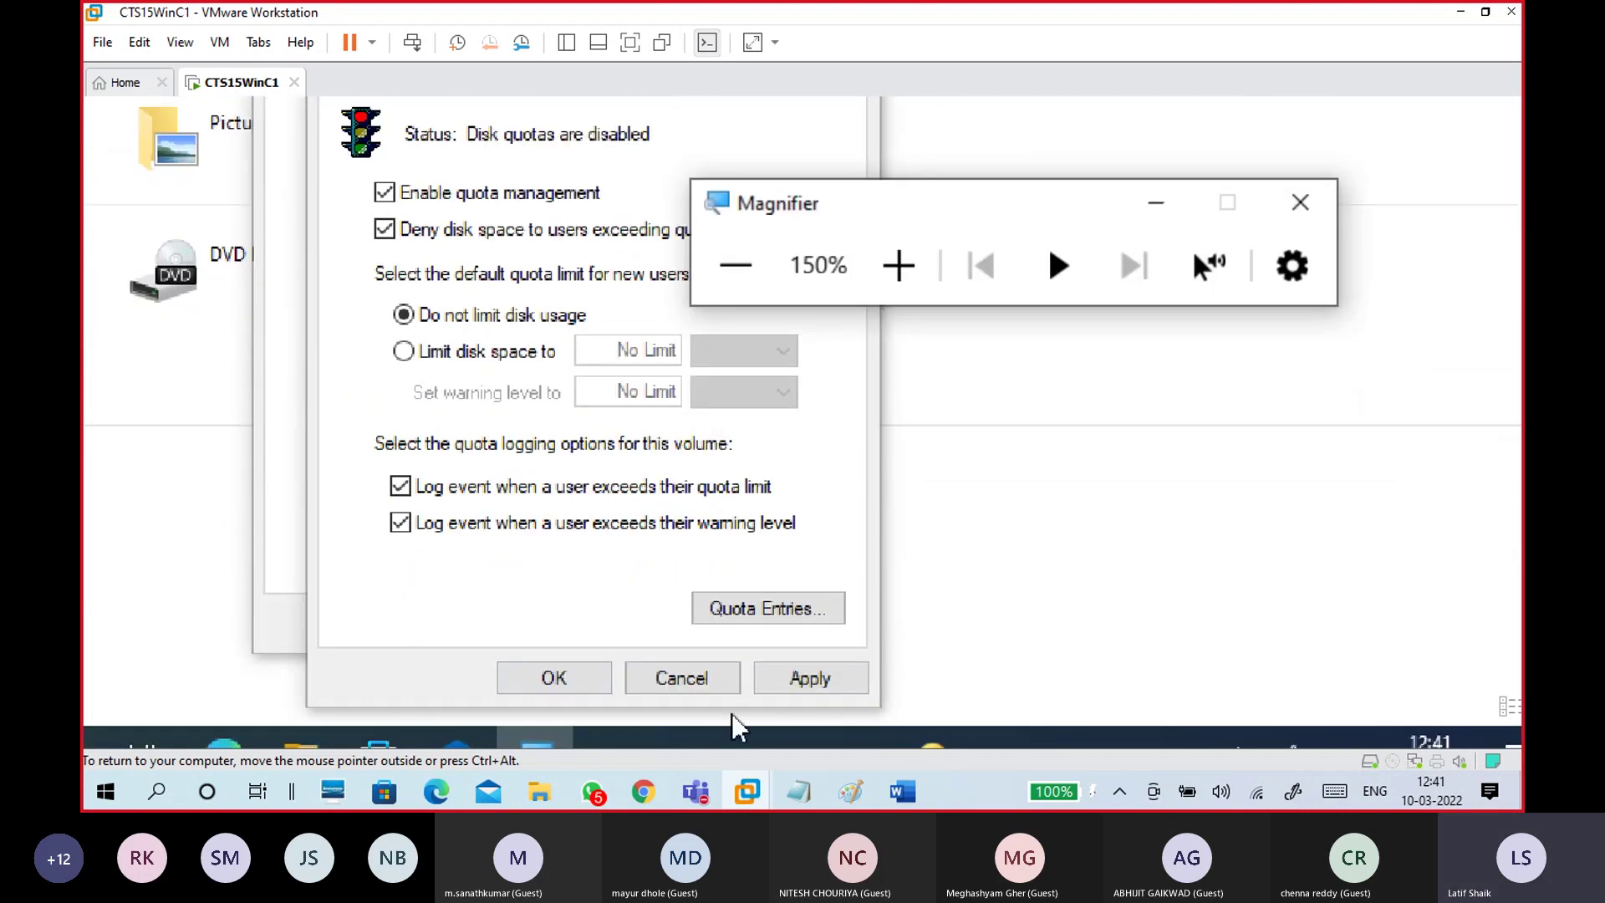
left_click(664, 679)
left_click(629, 620)
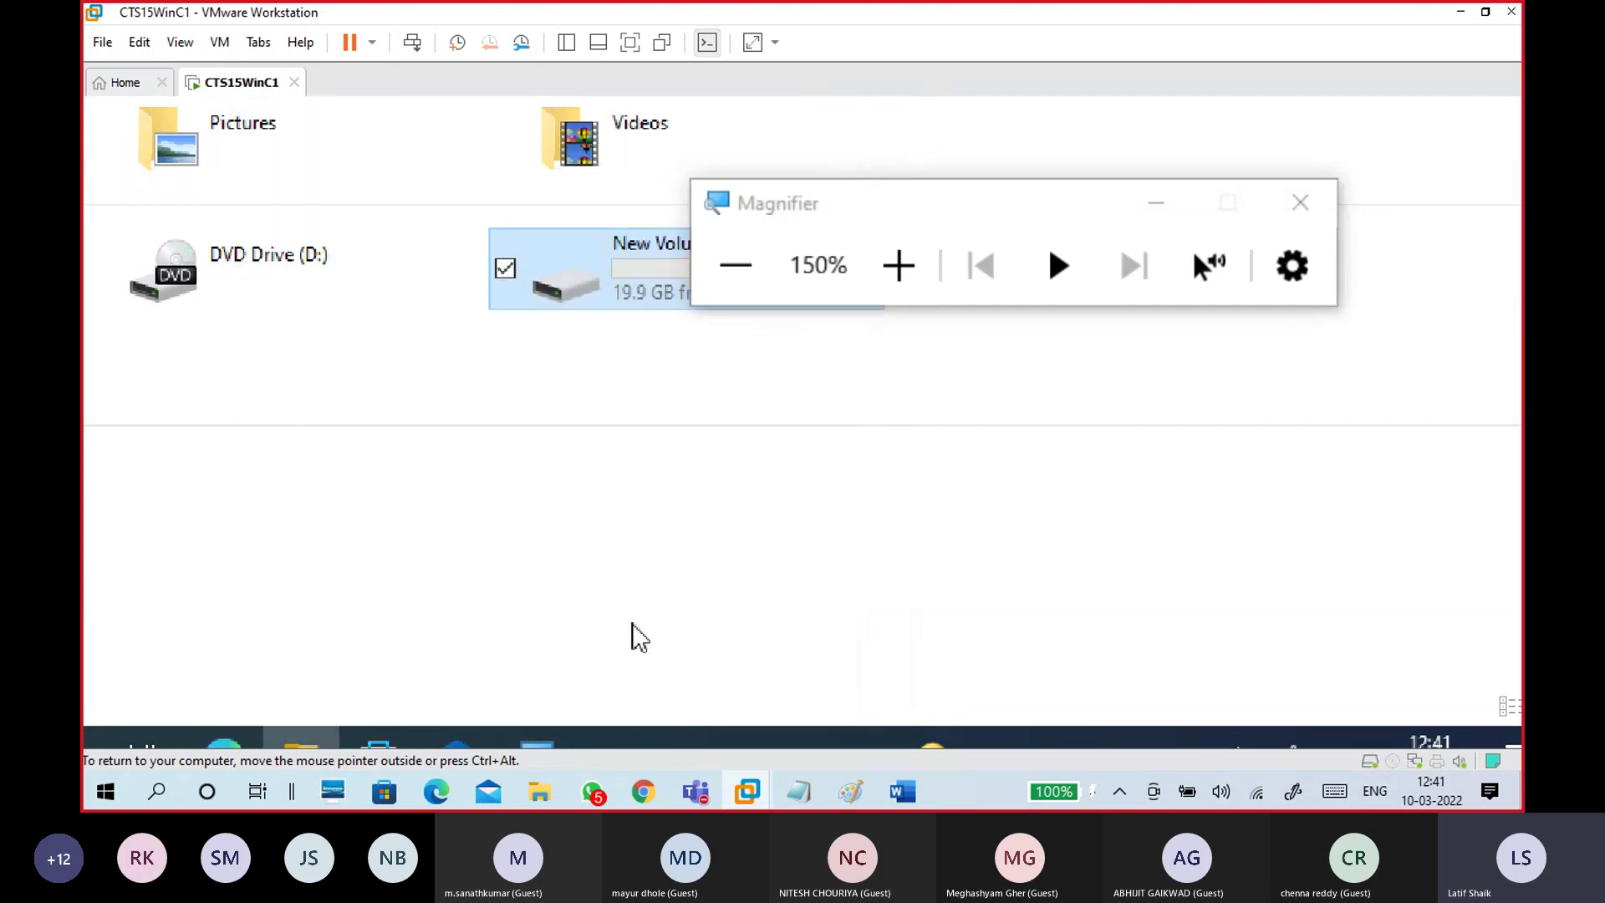
left_click_drag(806, 215, 1247, 125)
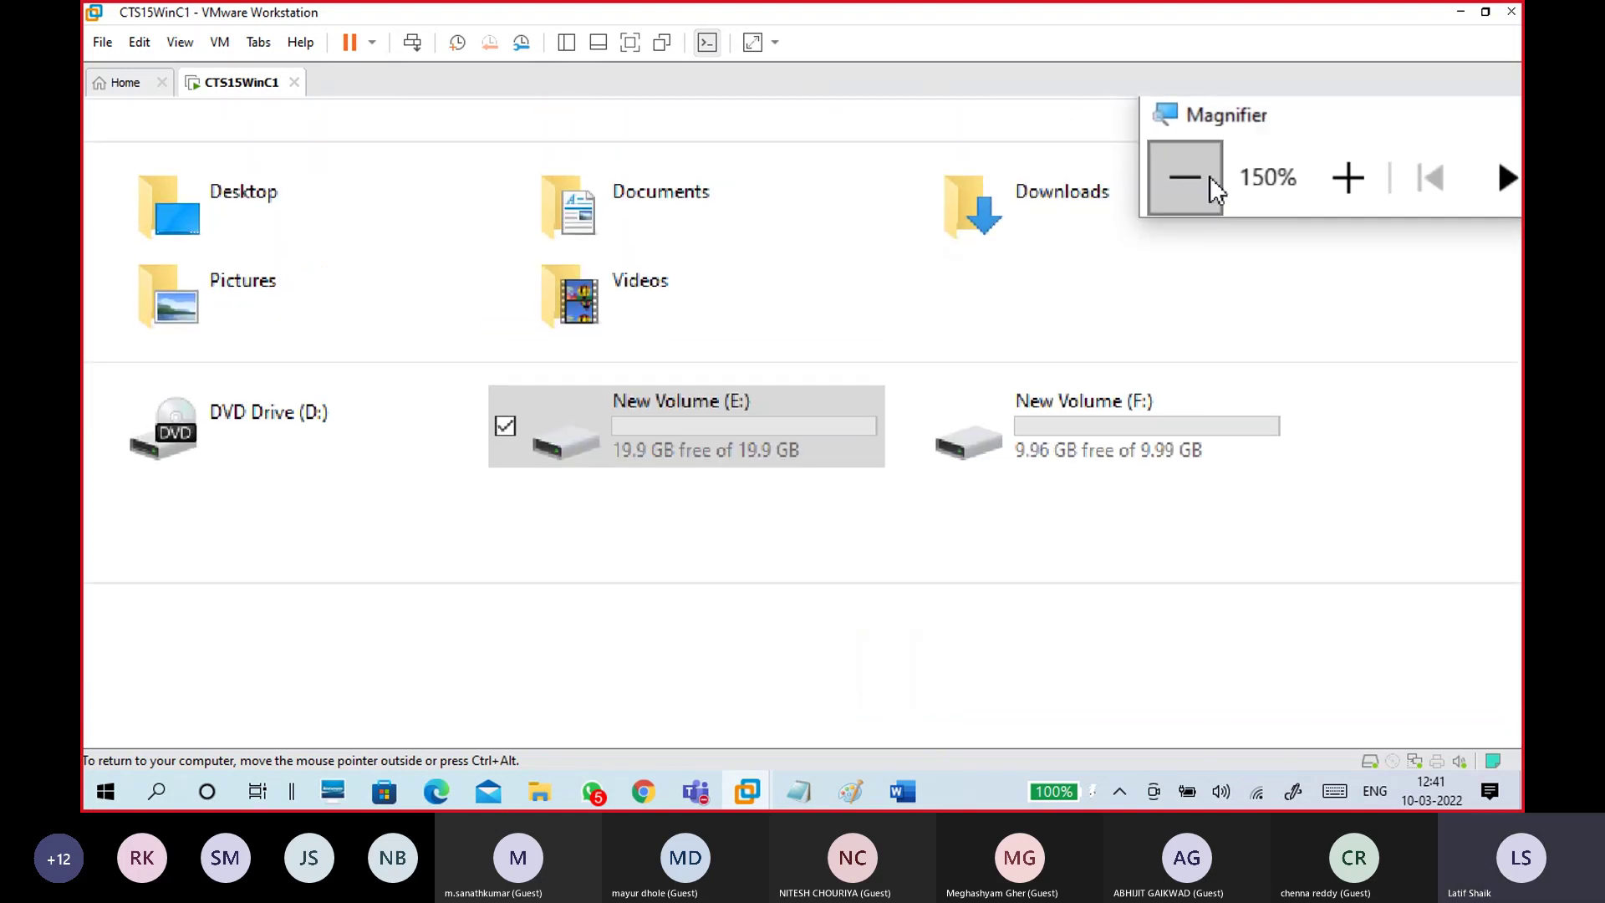
left_click(1210, 178)
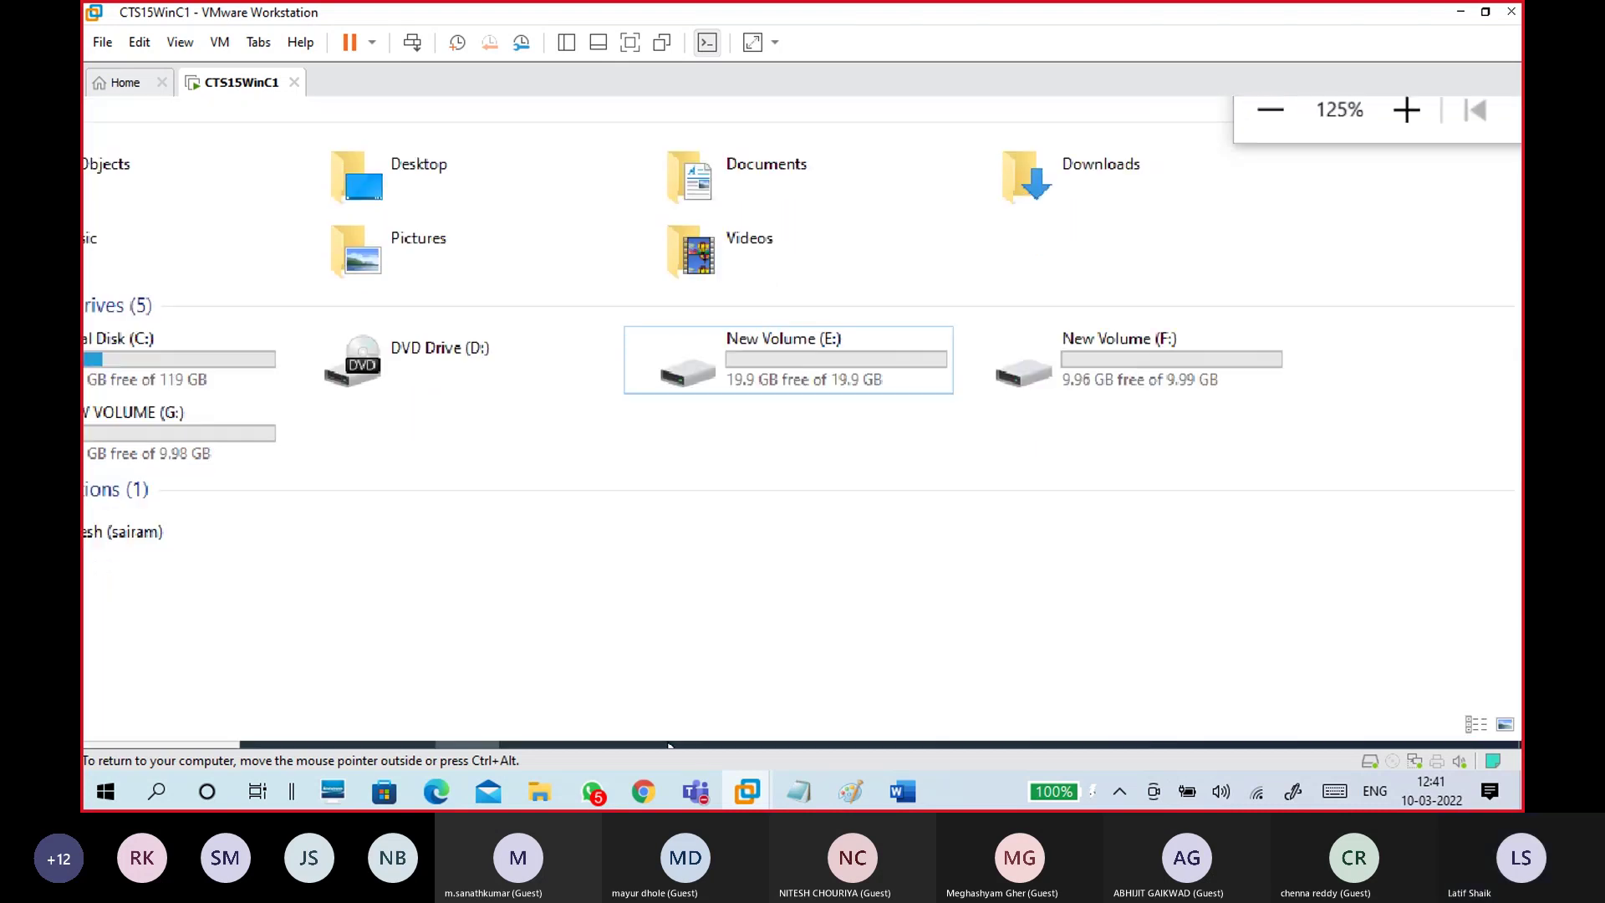
left_click(790, 339)
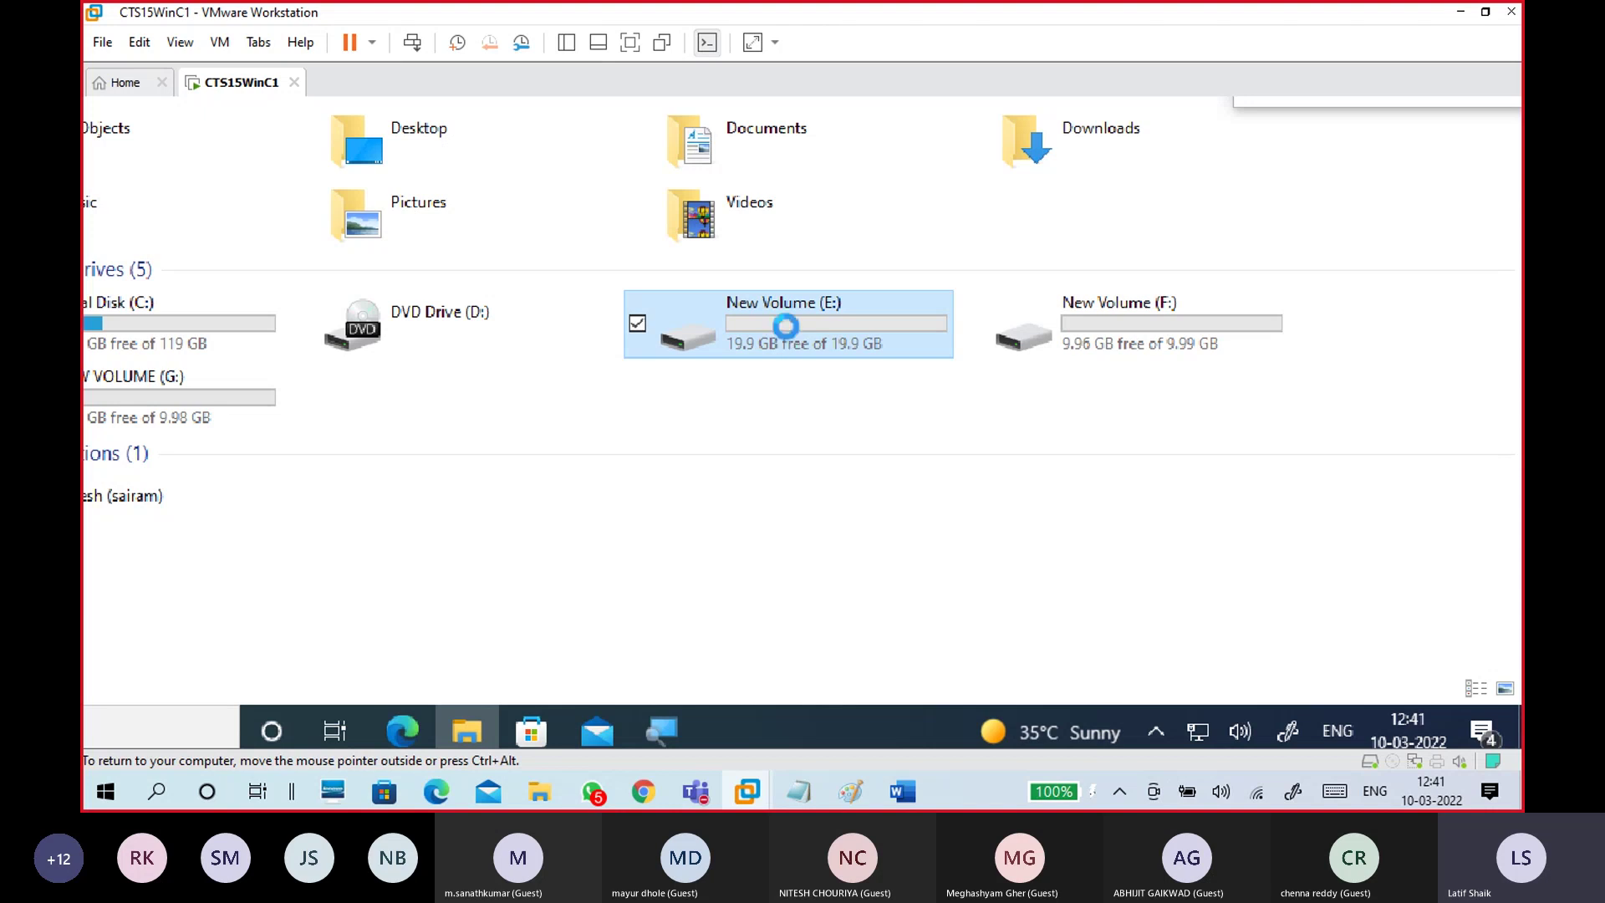
Reopen E:'s Properties Quota page, magnify to 150%, and show its quota settings
right_click(789, 338)
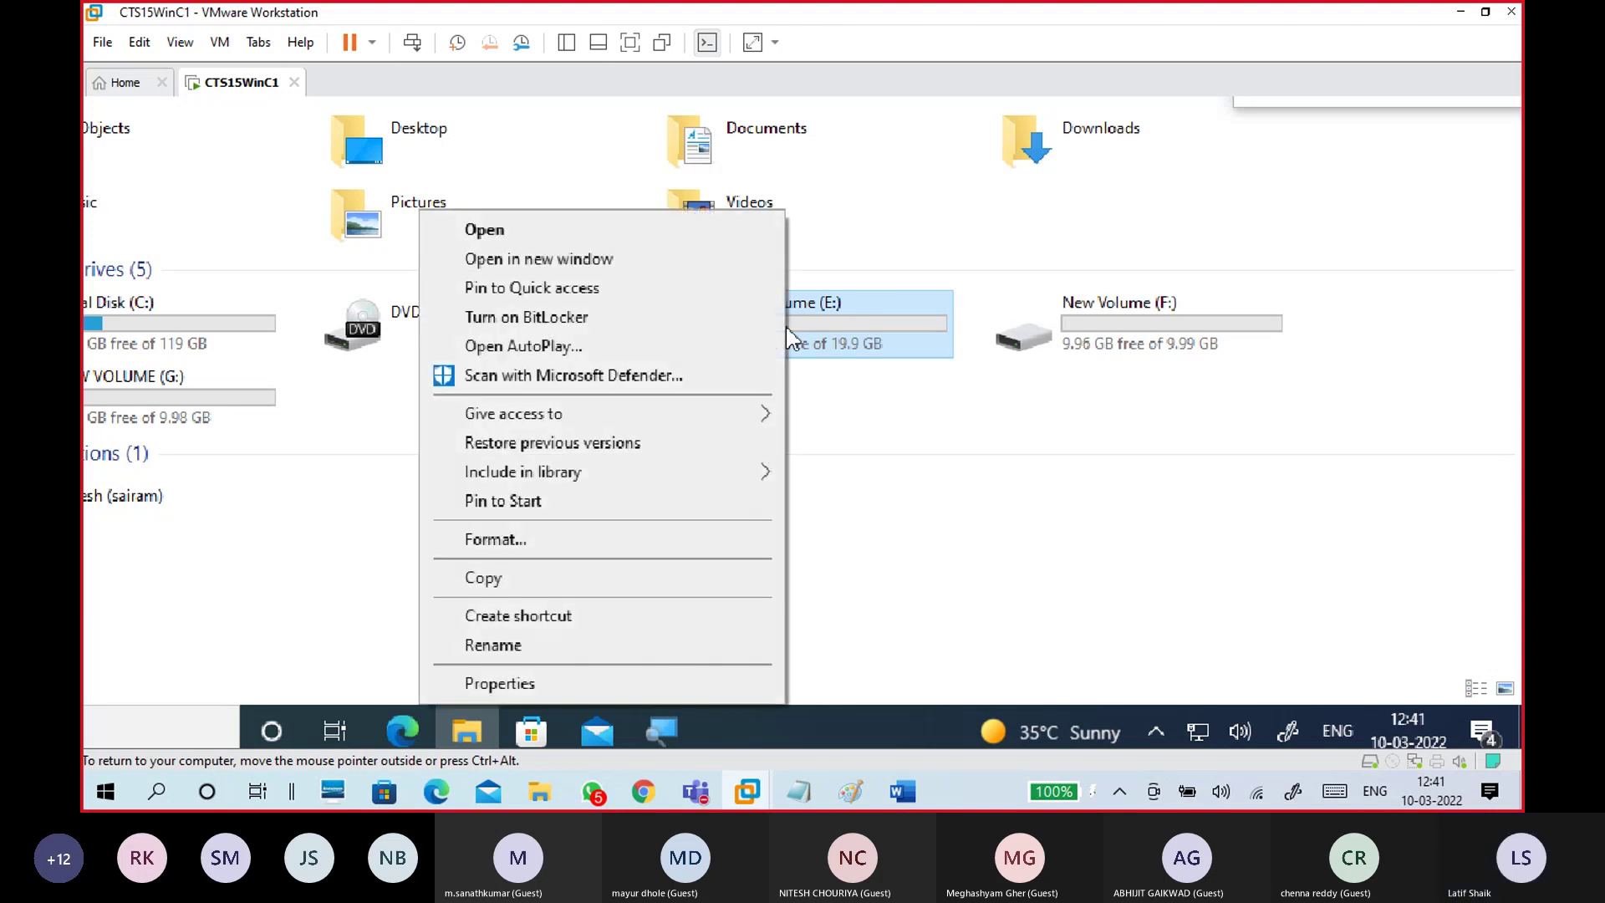
left_click(500, 684)
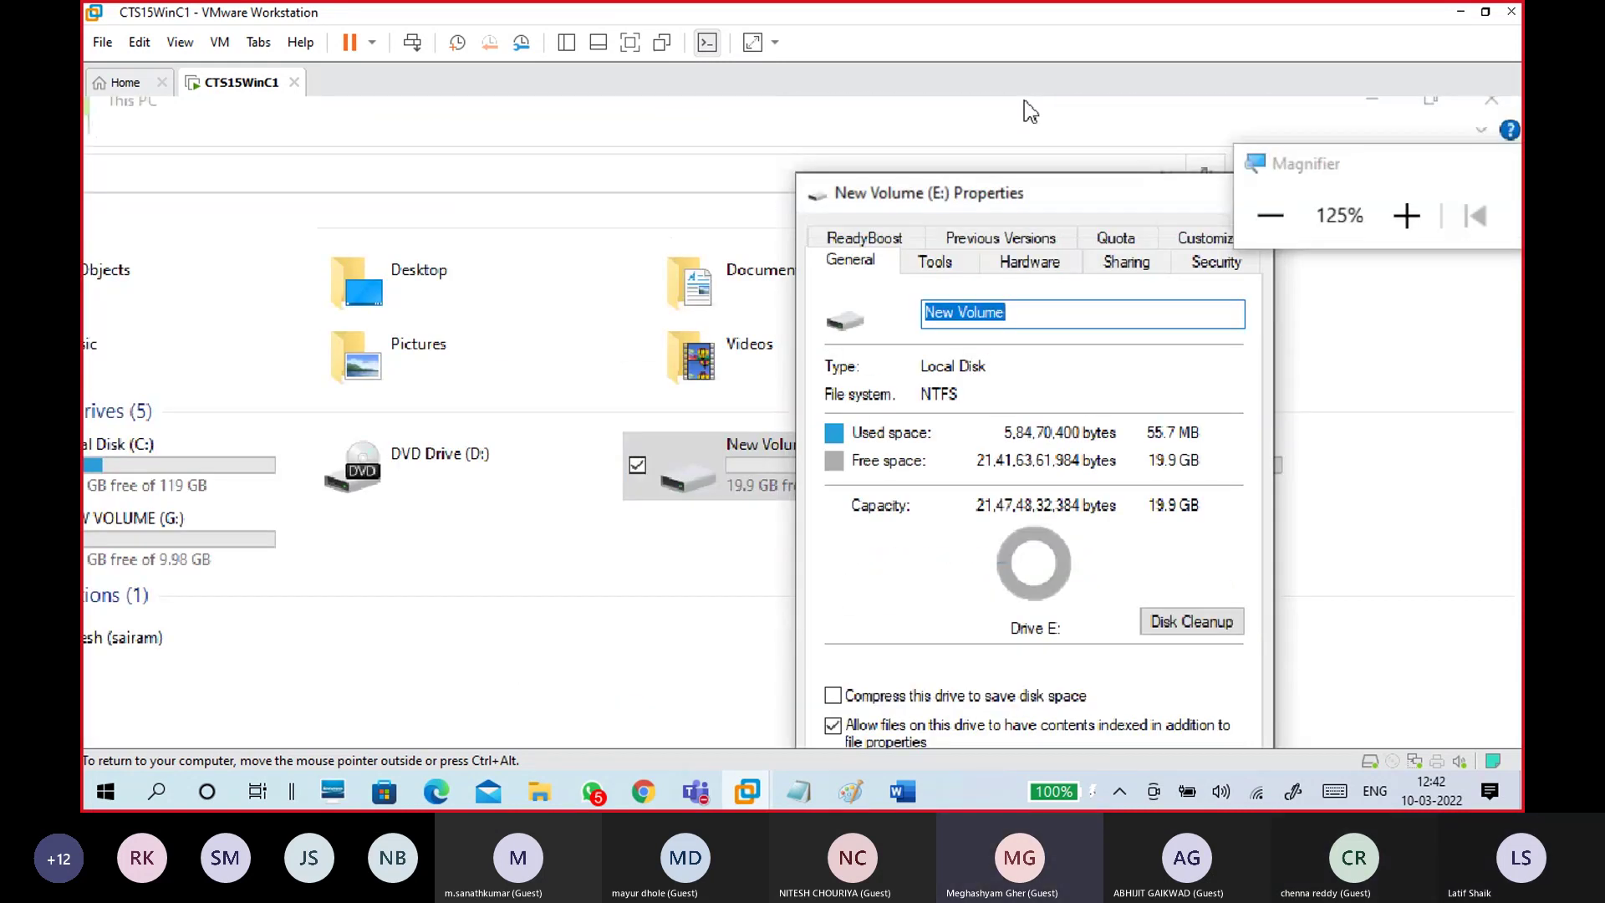
left_click(1118, 241)
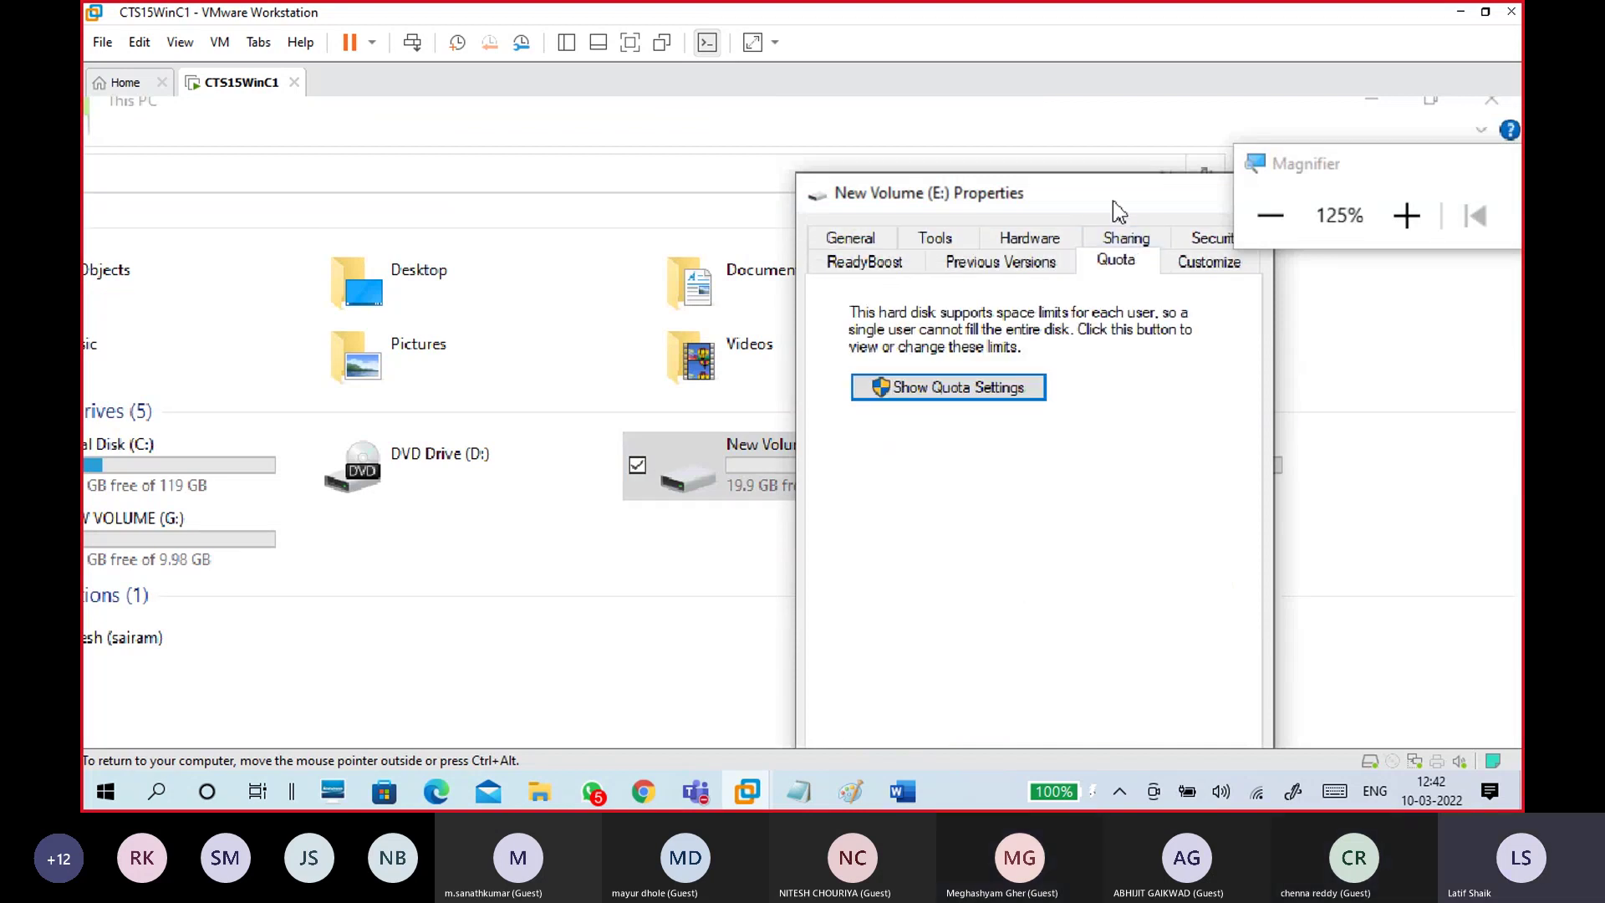
left_click(1407, 222)
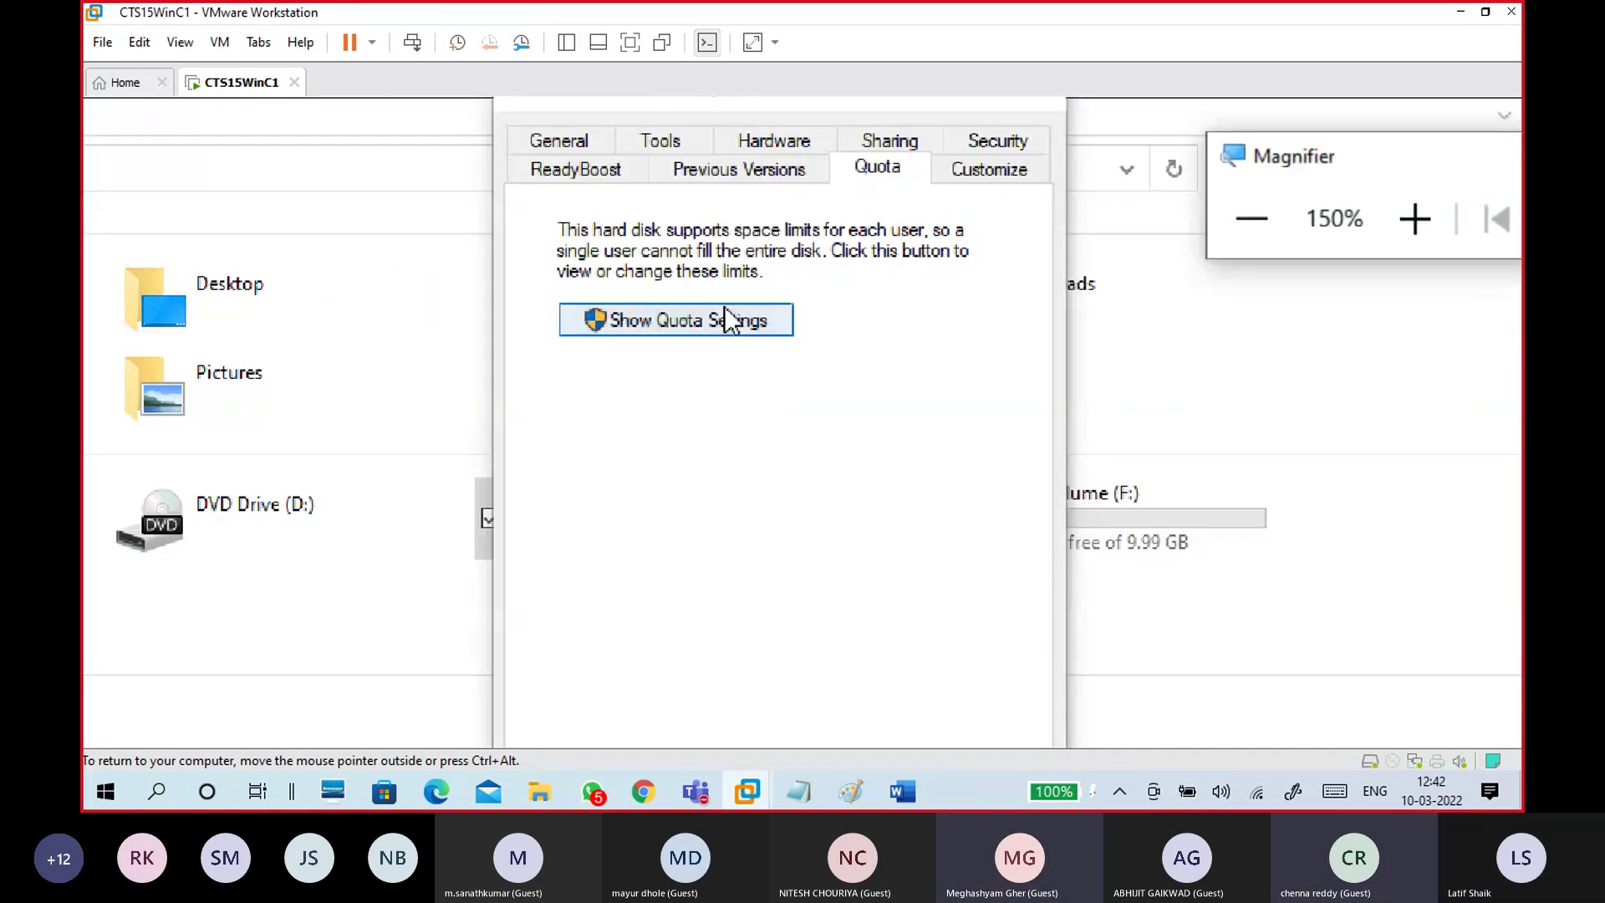
left_click(724, 320)
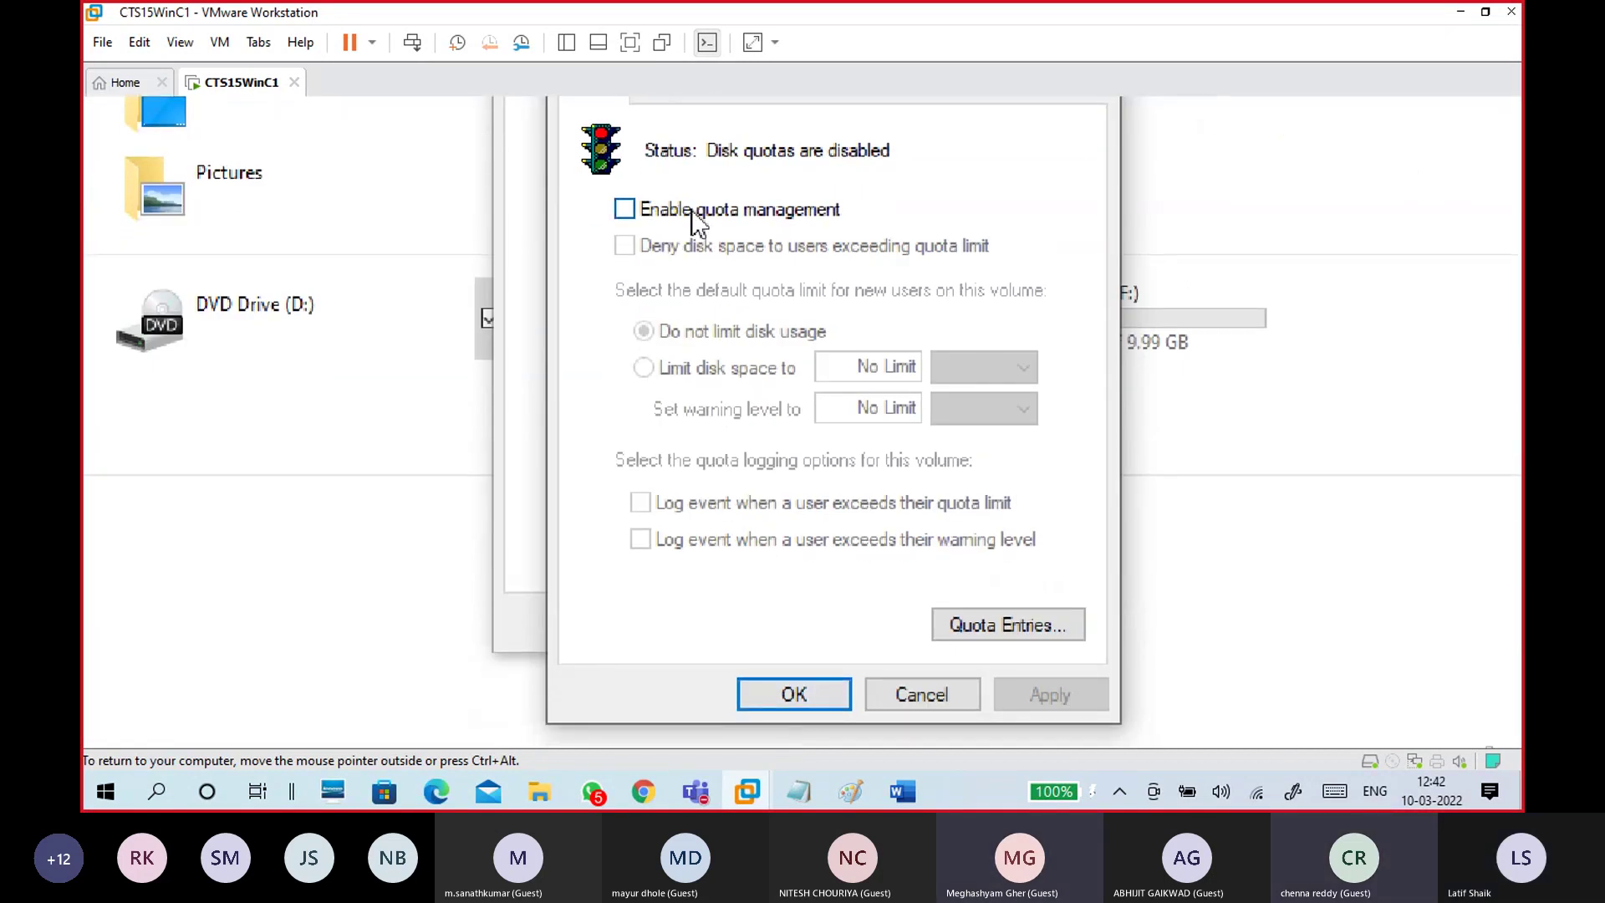
Check Enable quota management, Deny disk space over limit, and both Log event boxes on E:
left_click(693, 216)
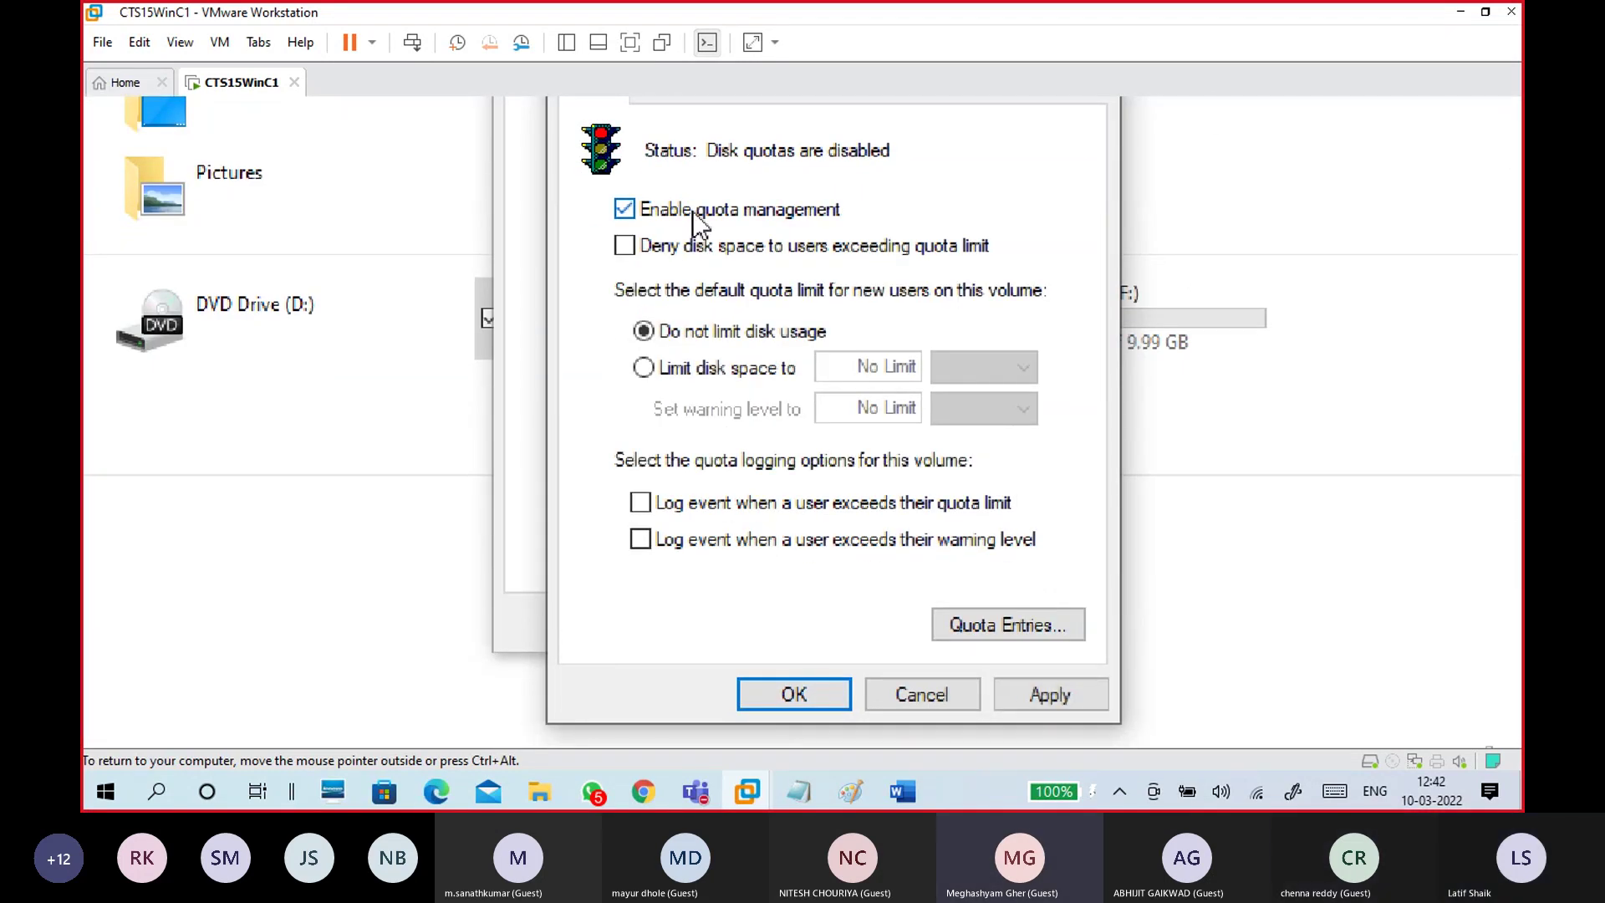
left_click(695, 248)
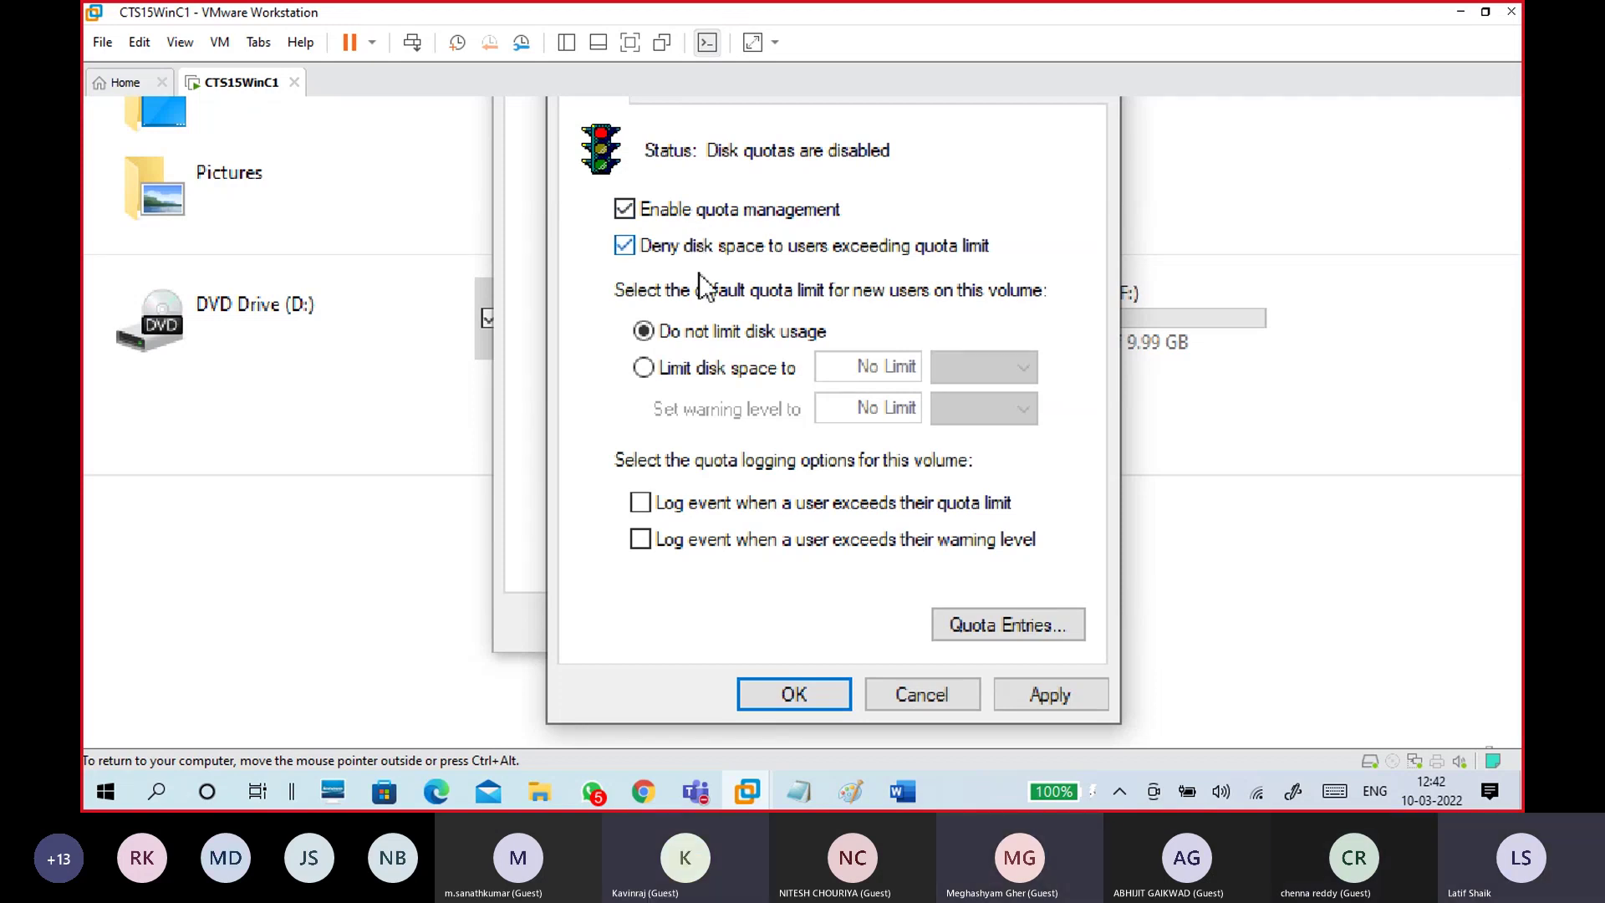
left_click(717, 505)
left_click(717, 542)
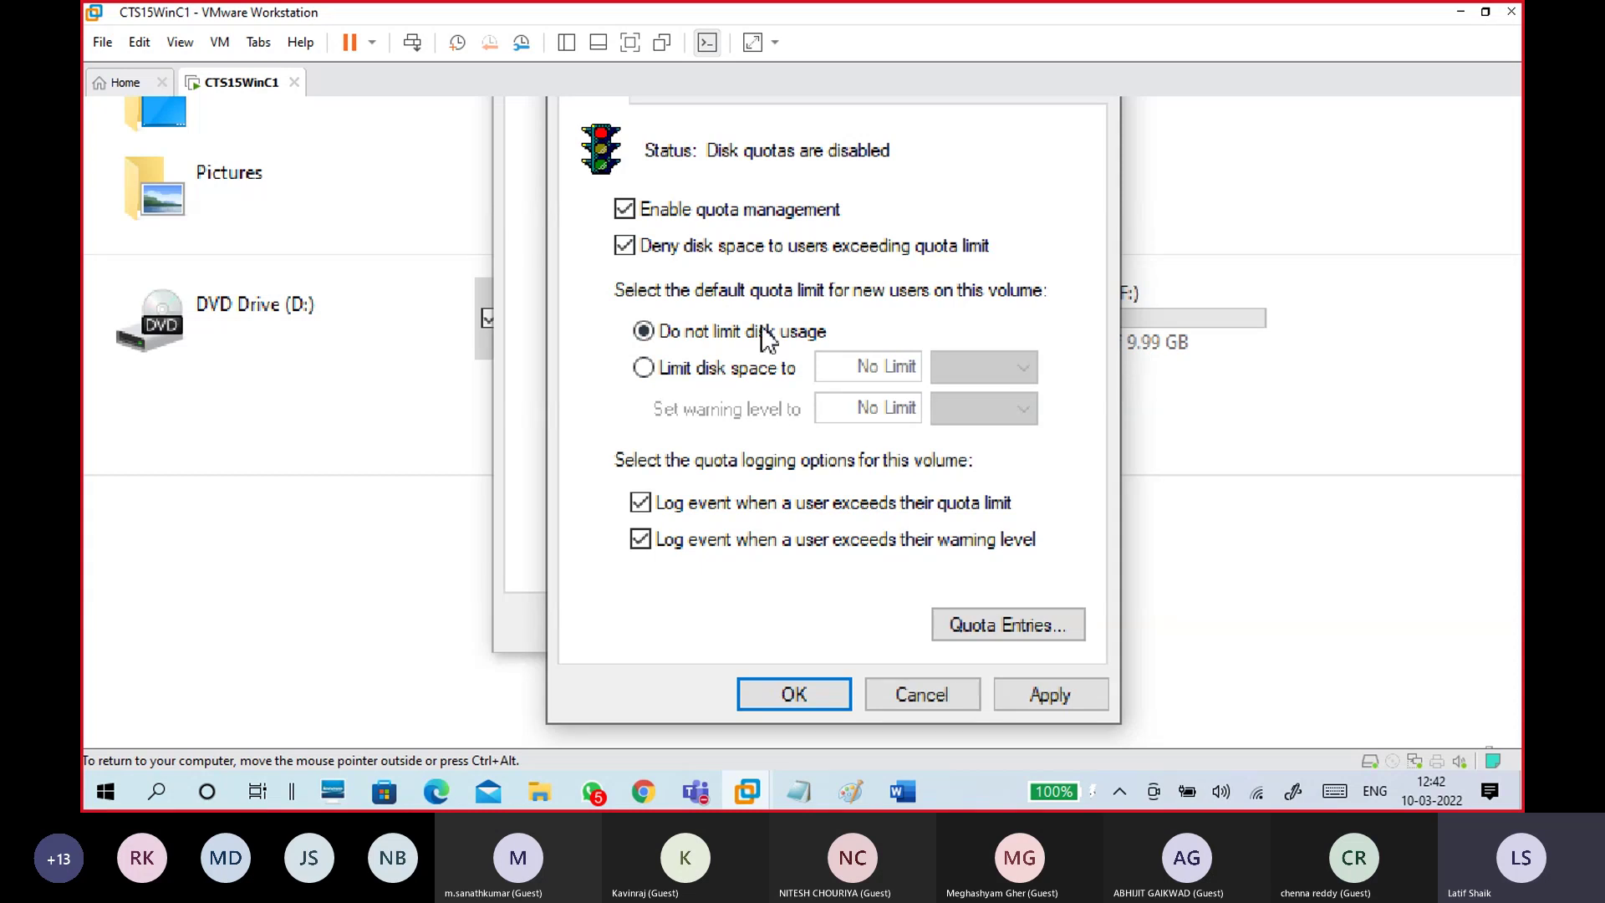
Create a new quota entry on E: for the user student2, resolved to Student2
left_click(1036, 620)
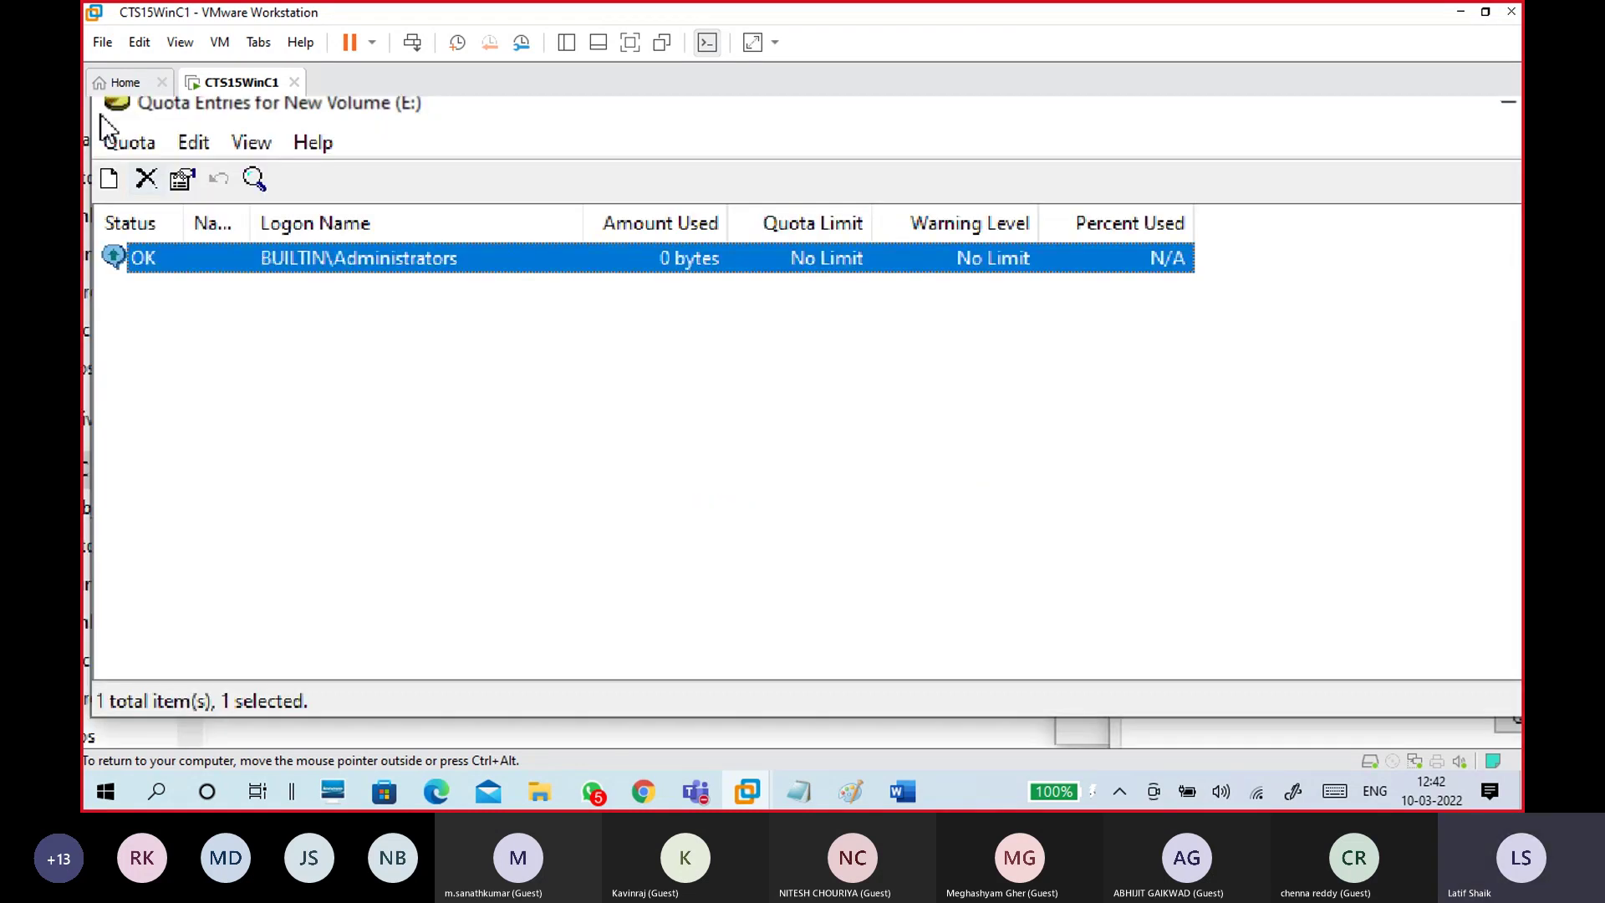
left_click(230, 230)
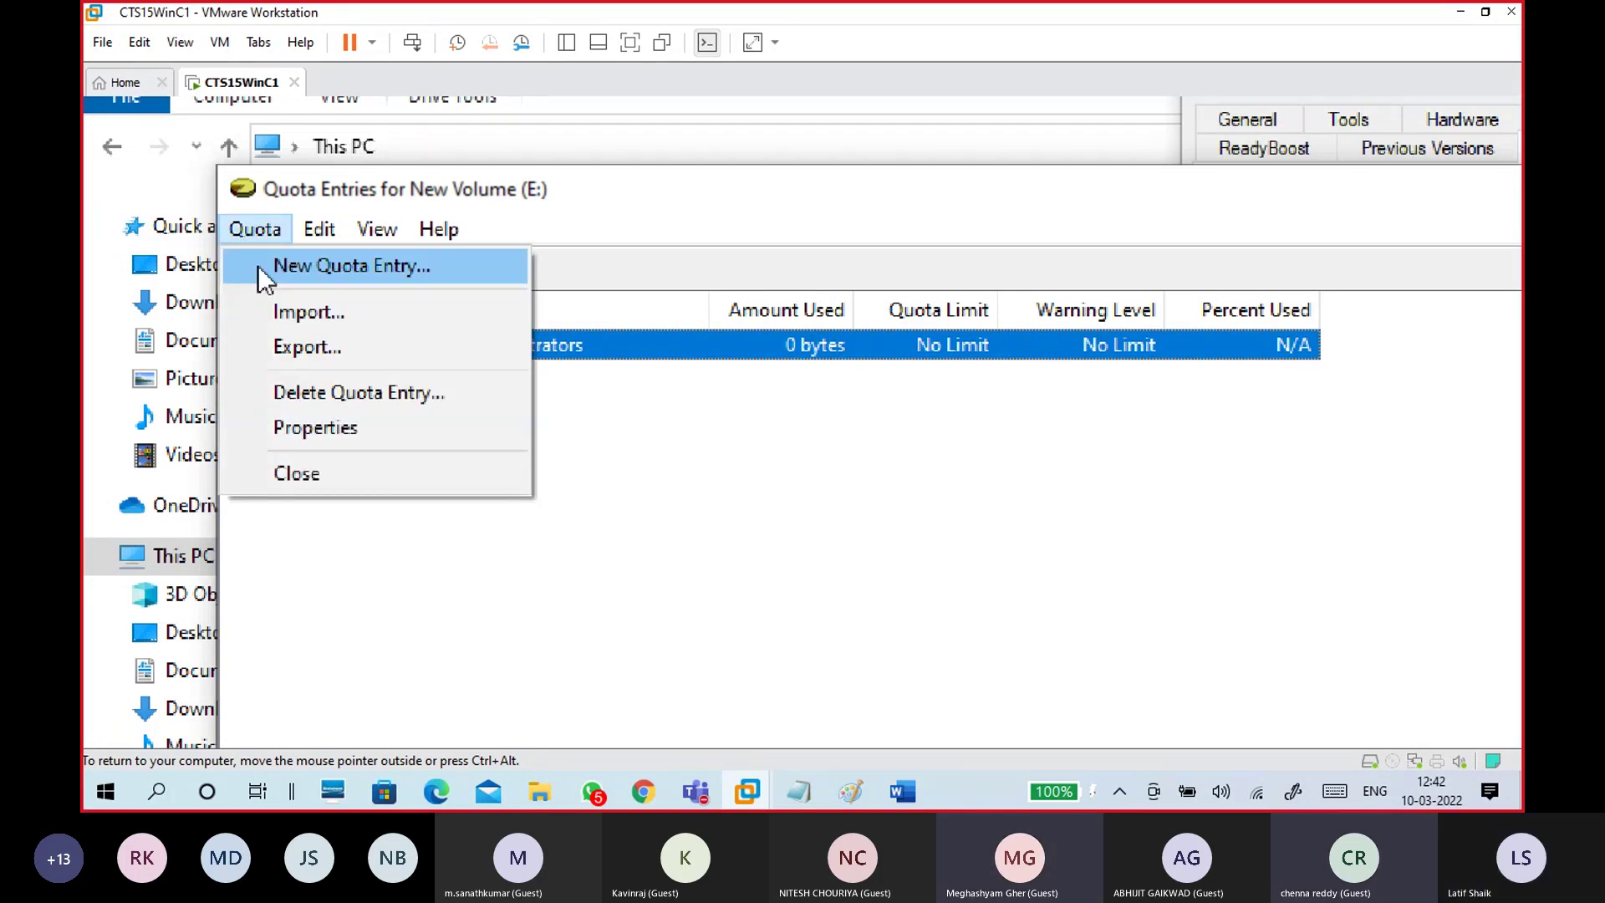
left_click(260, 276)
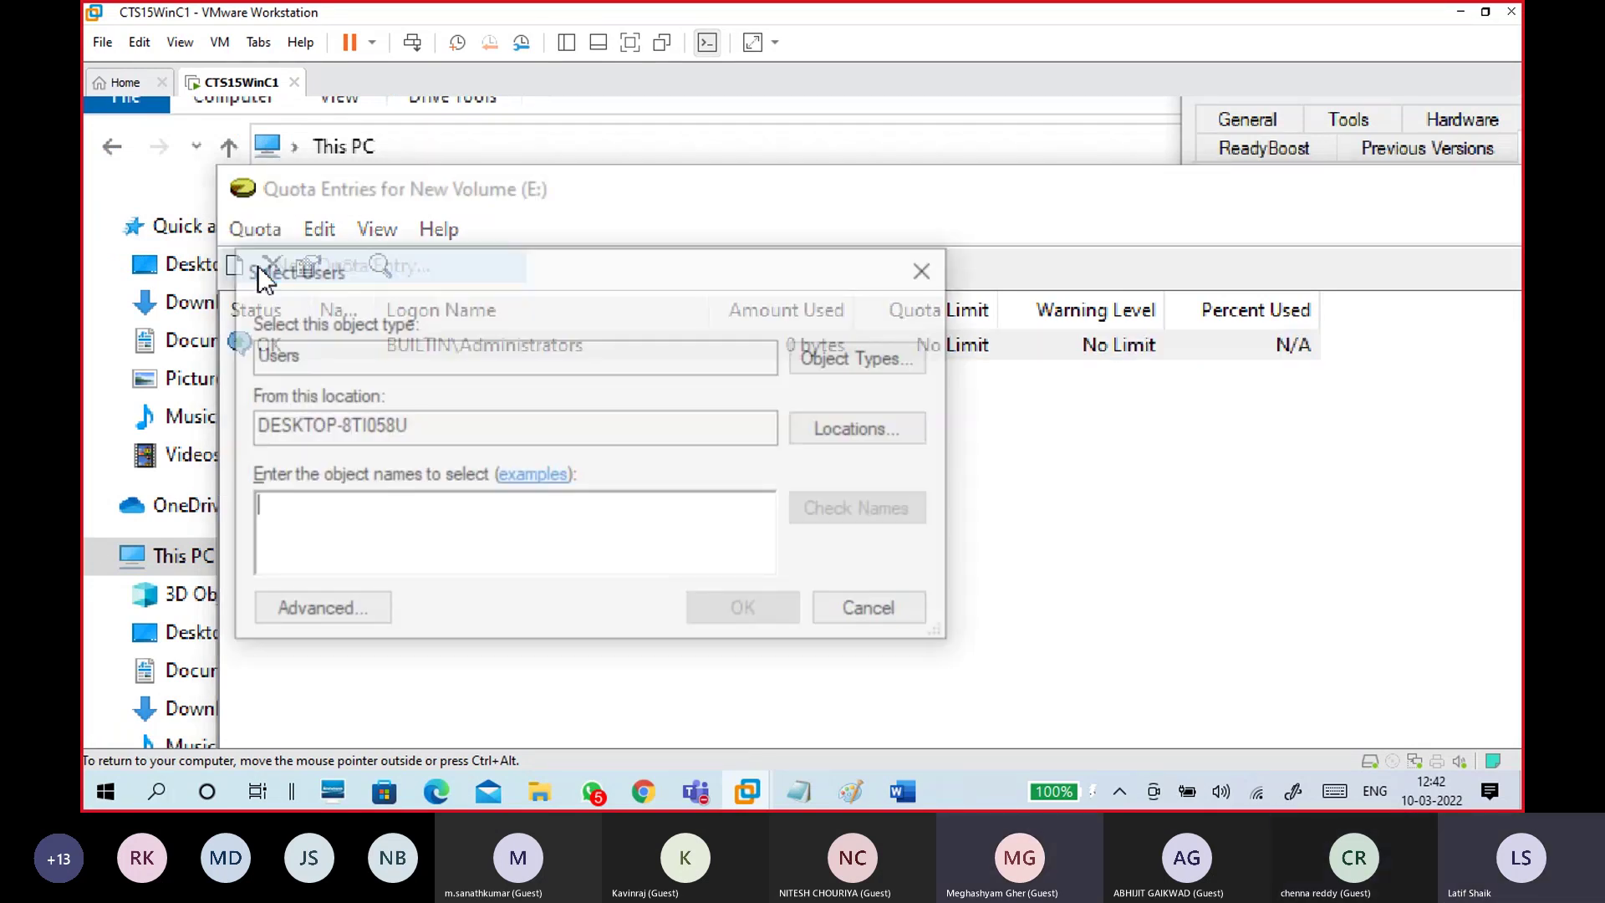
type("student2")
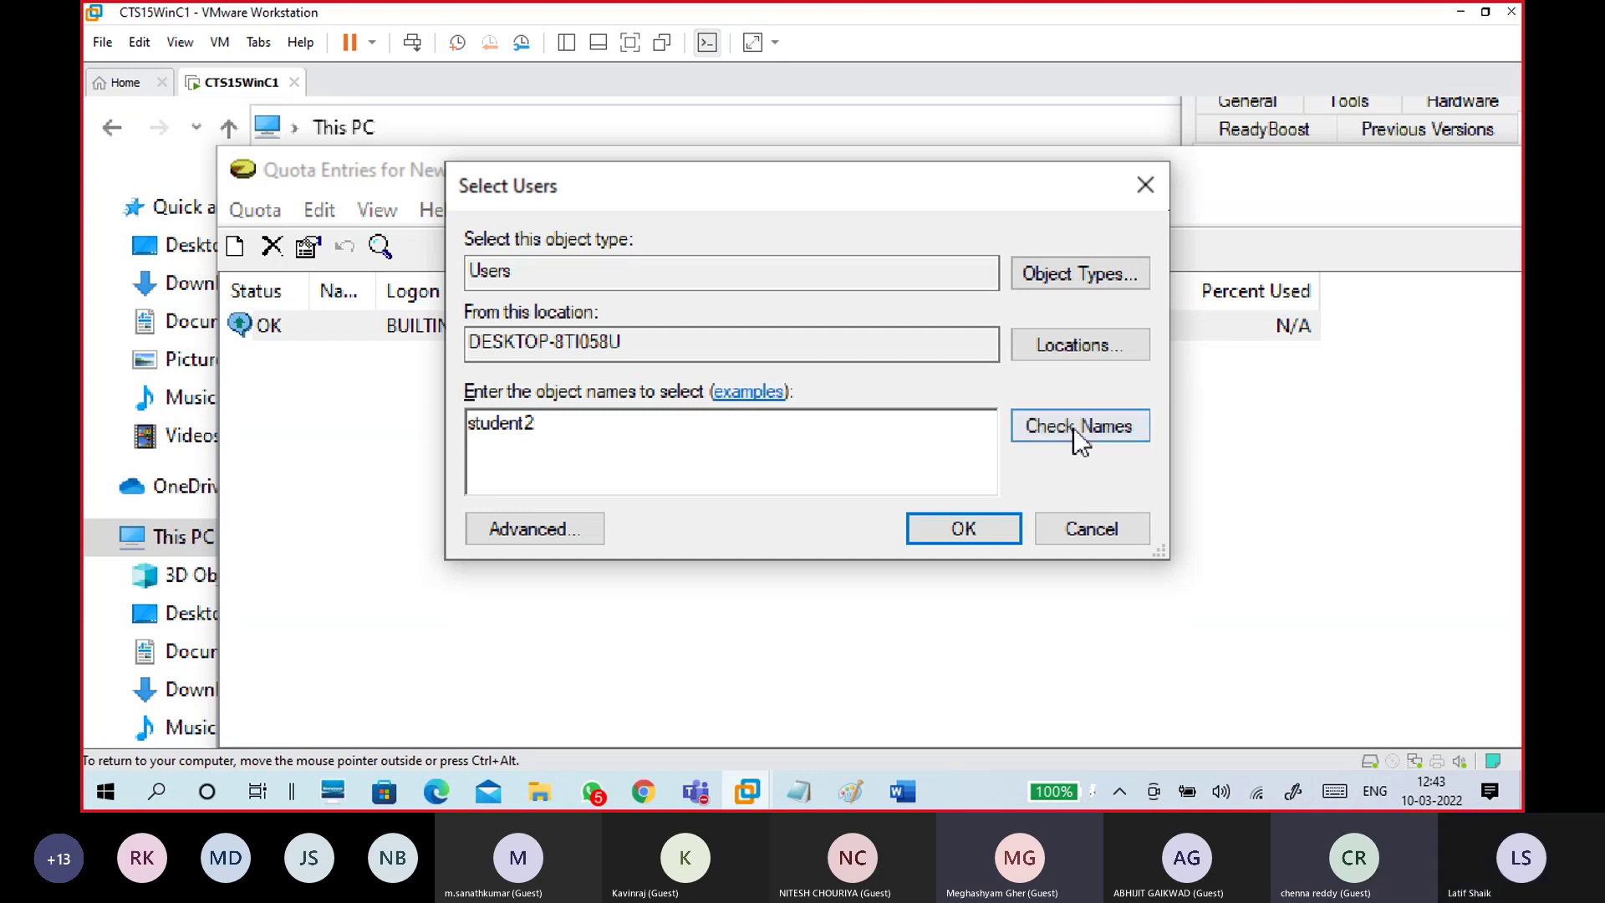
left_click(1075, 427)
left_click(943, 530)
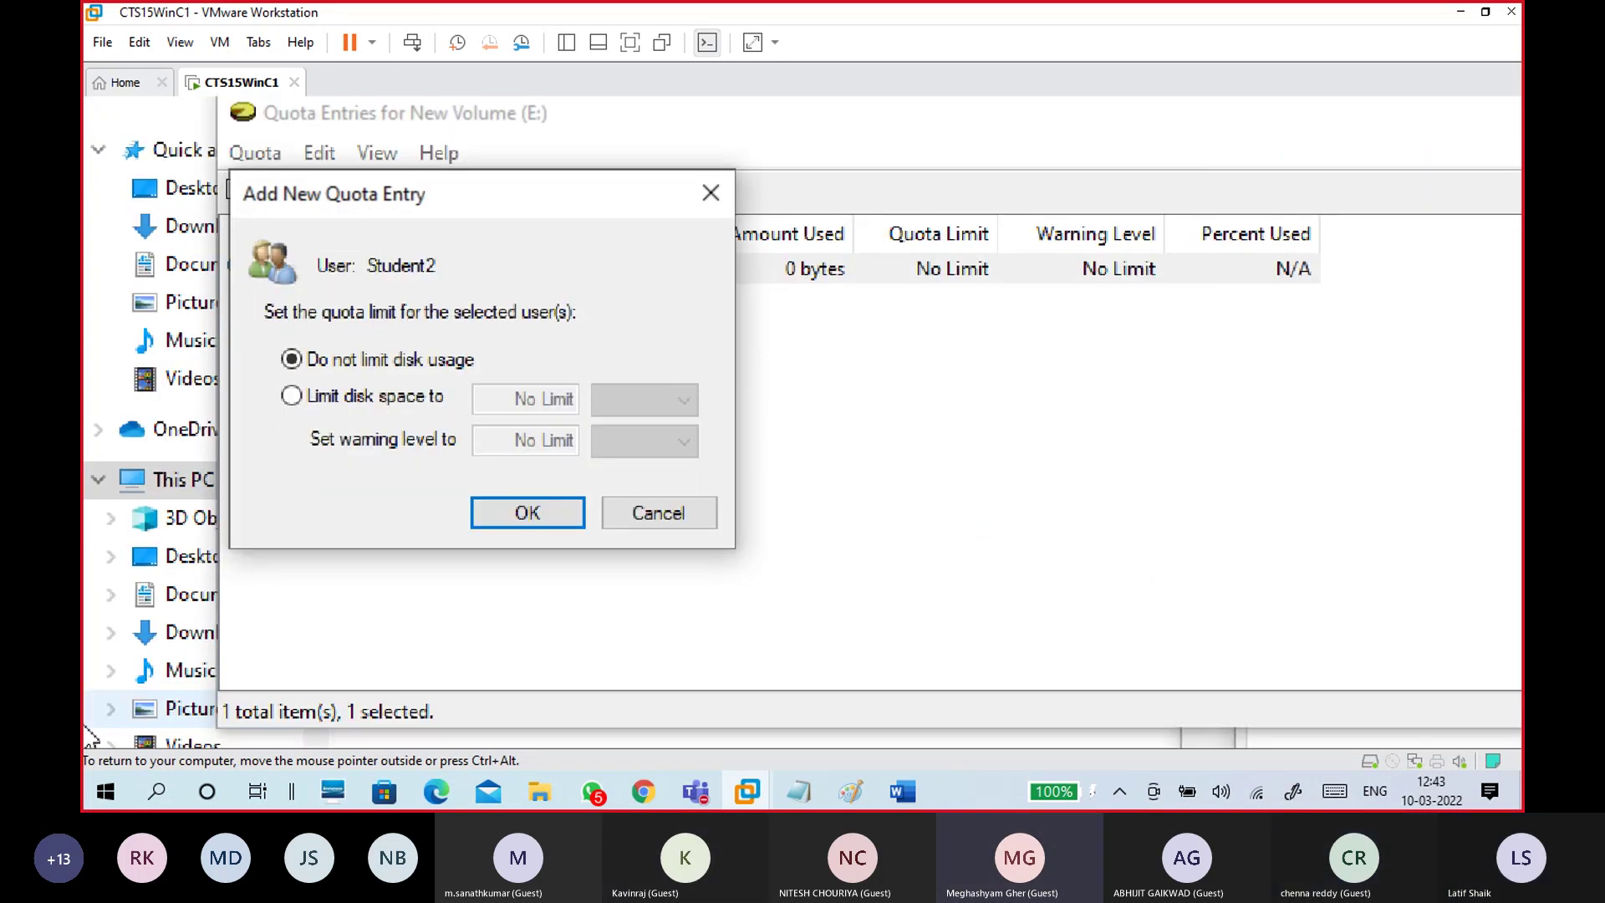
Limit Student2's disk space to 2 GB with a 1.6 GB warning level
left_click(344, 314)
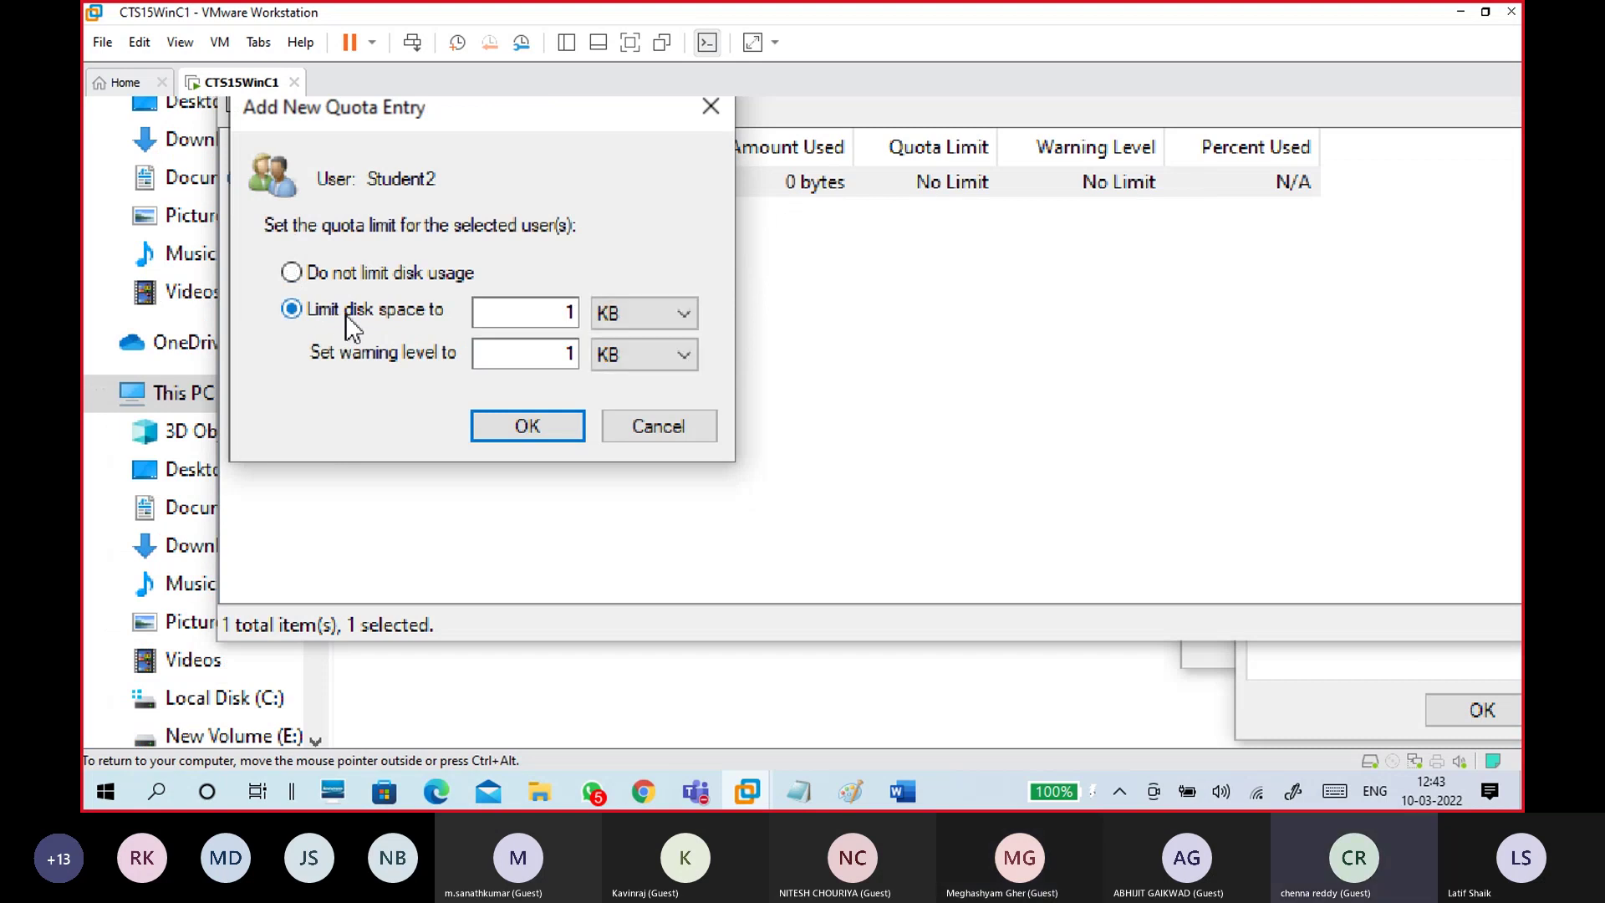
left_click(644, 314)
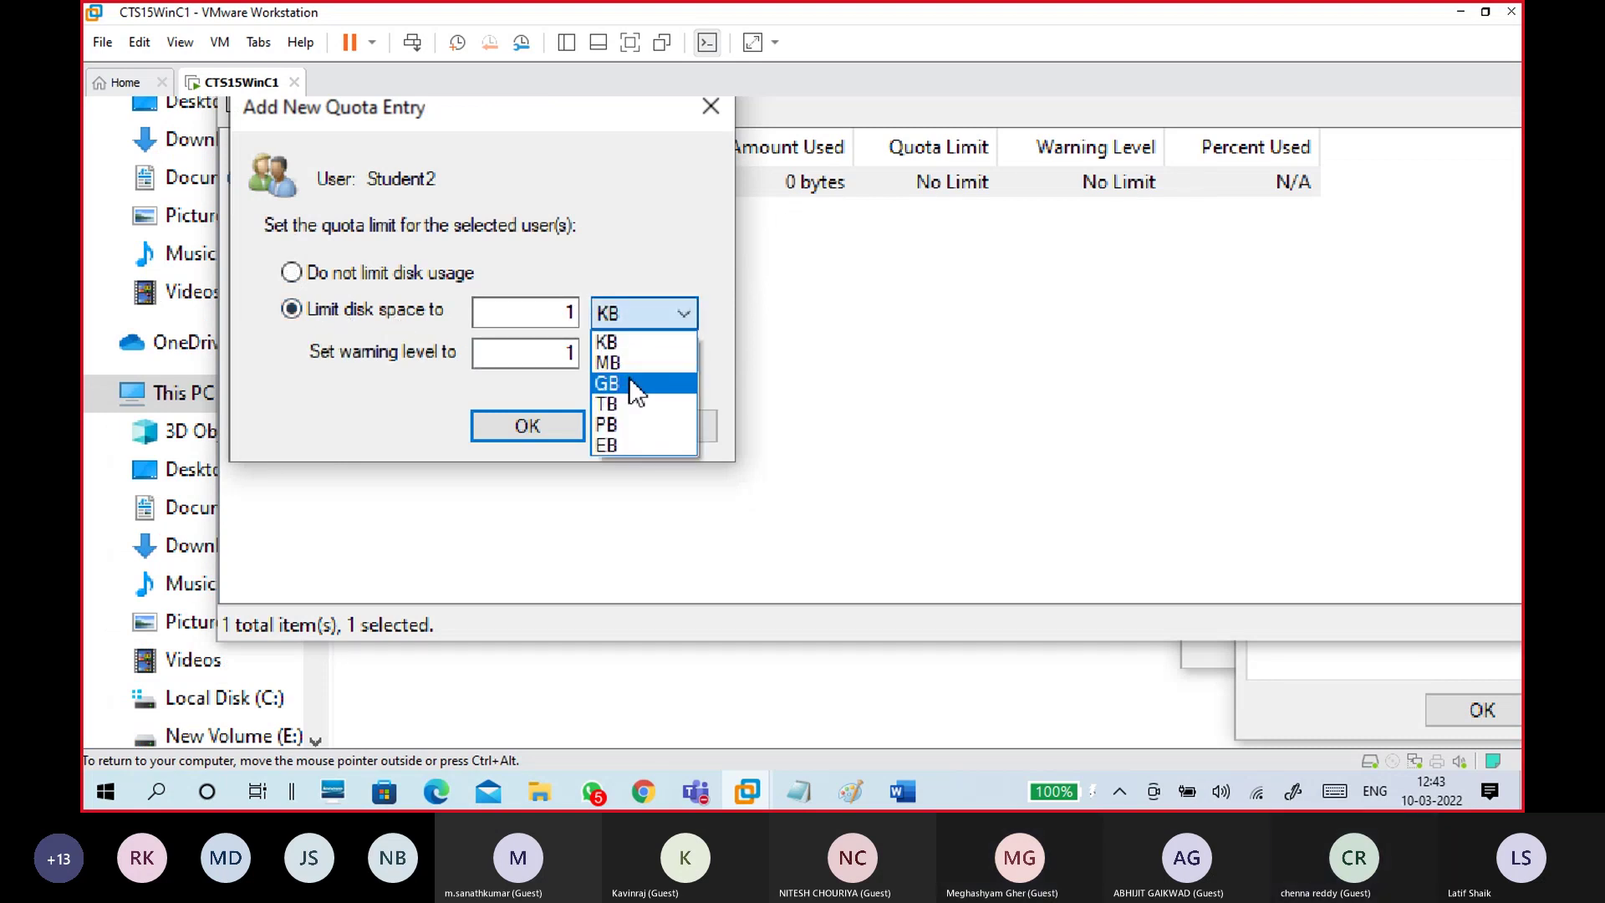
left_click(640, 380)
left_click(637, 355)
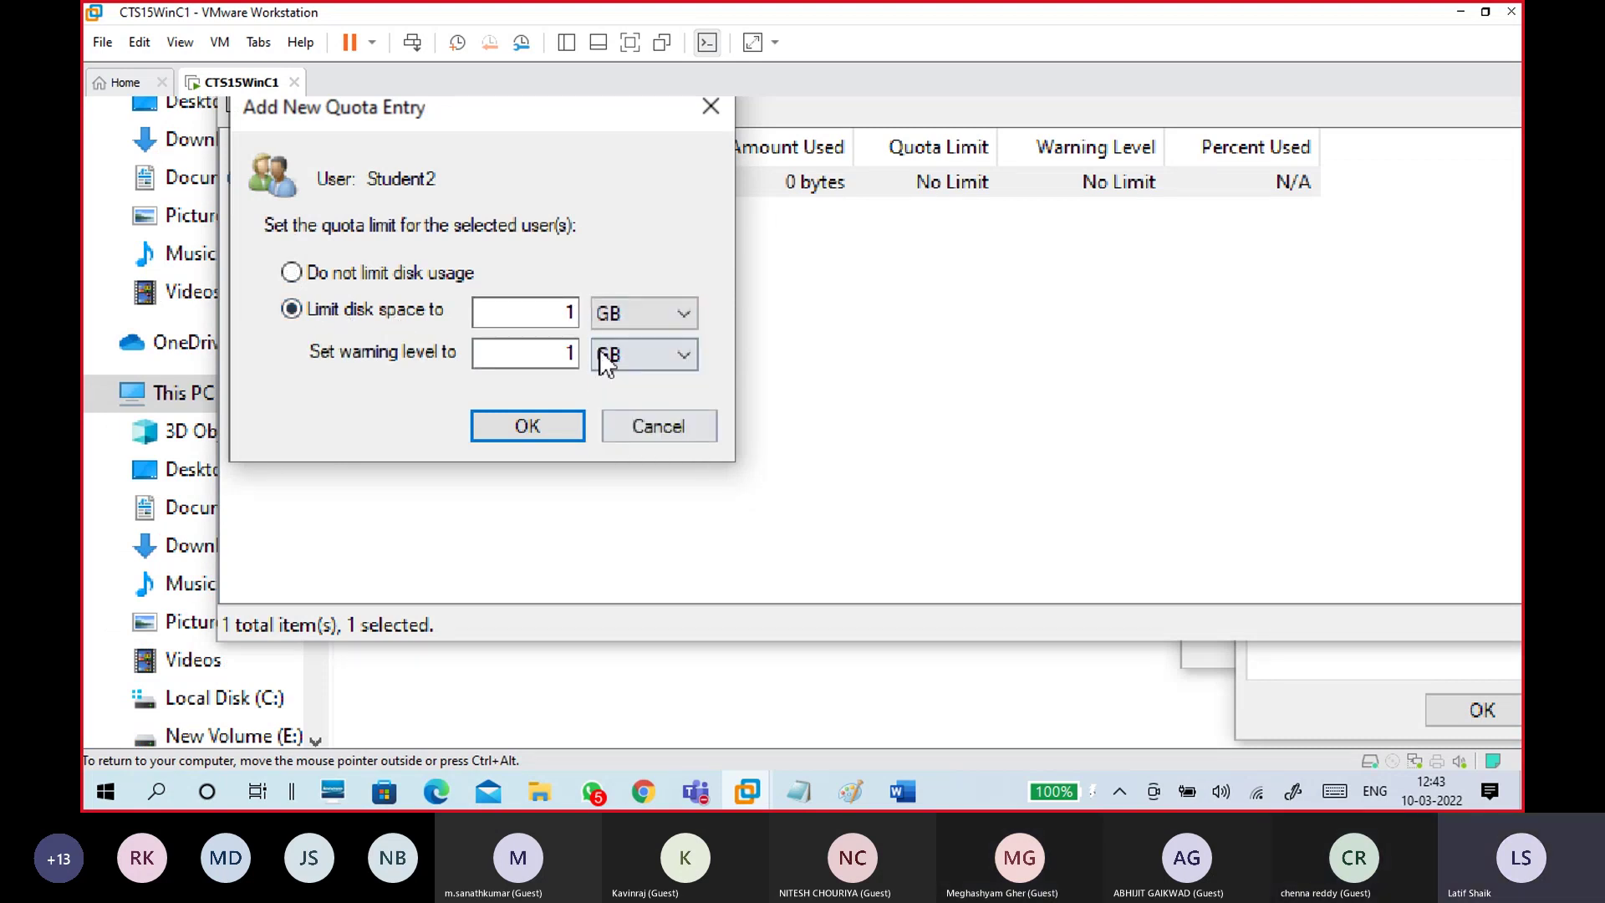
double_click(562, 310)
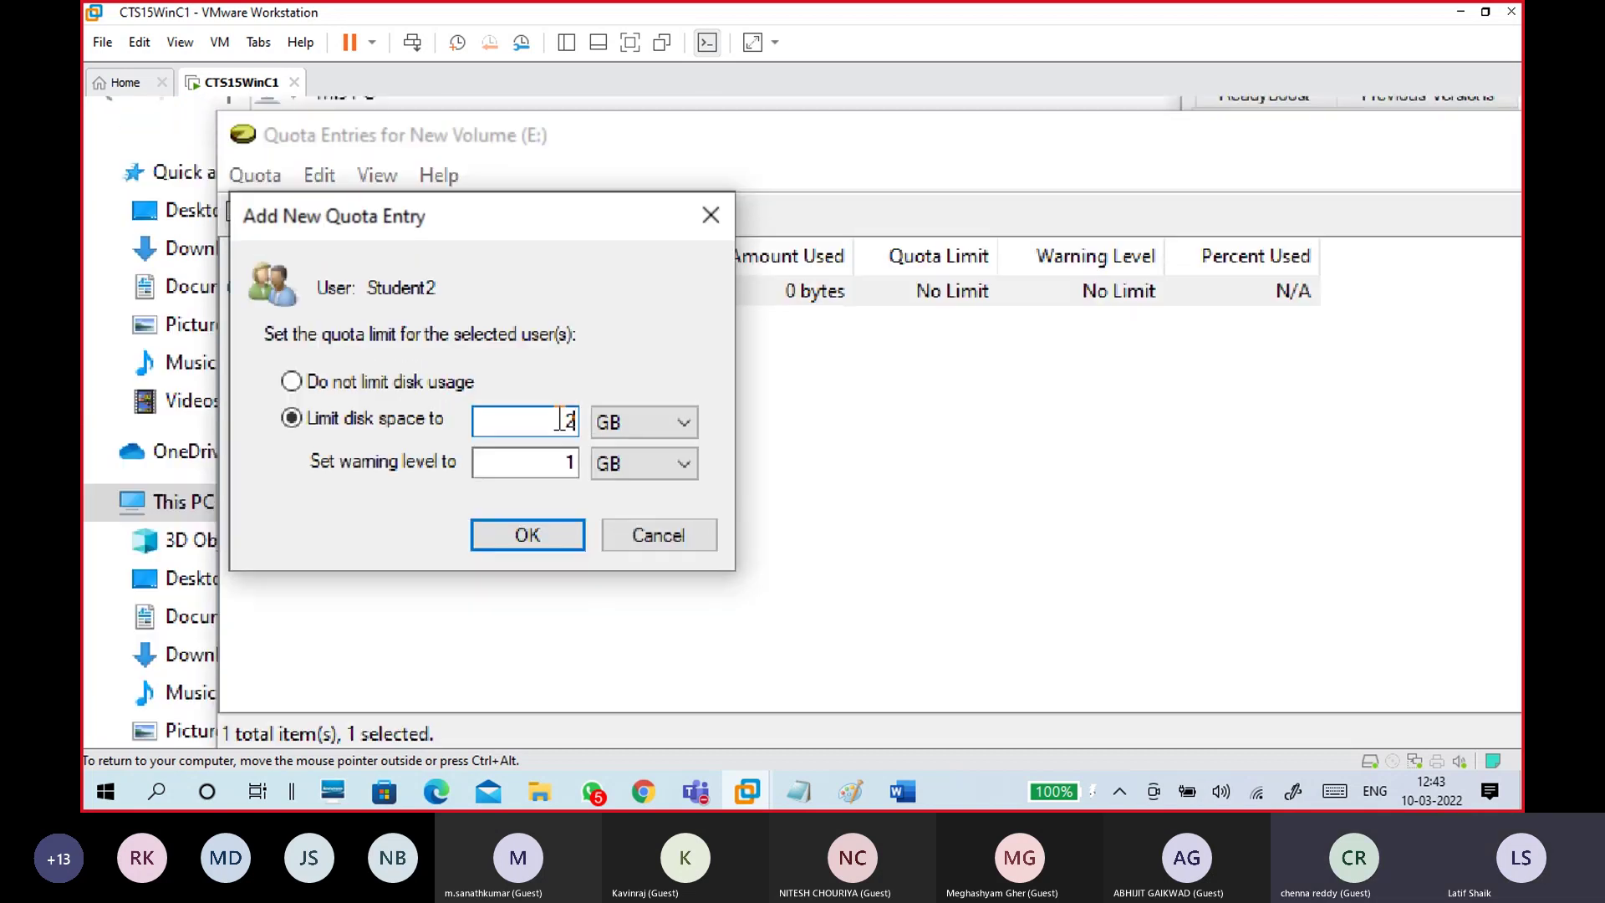
type("2")
left_click(574, 462)
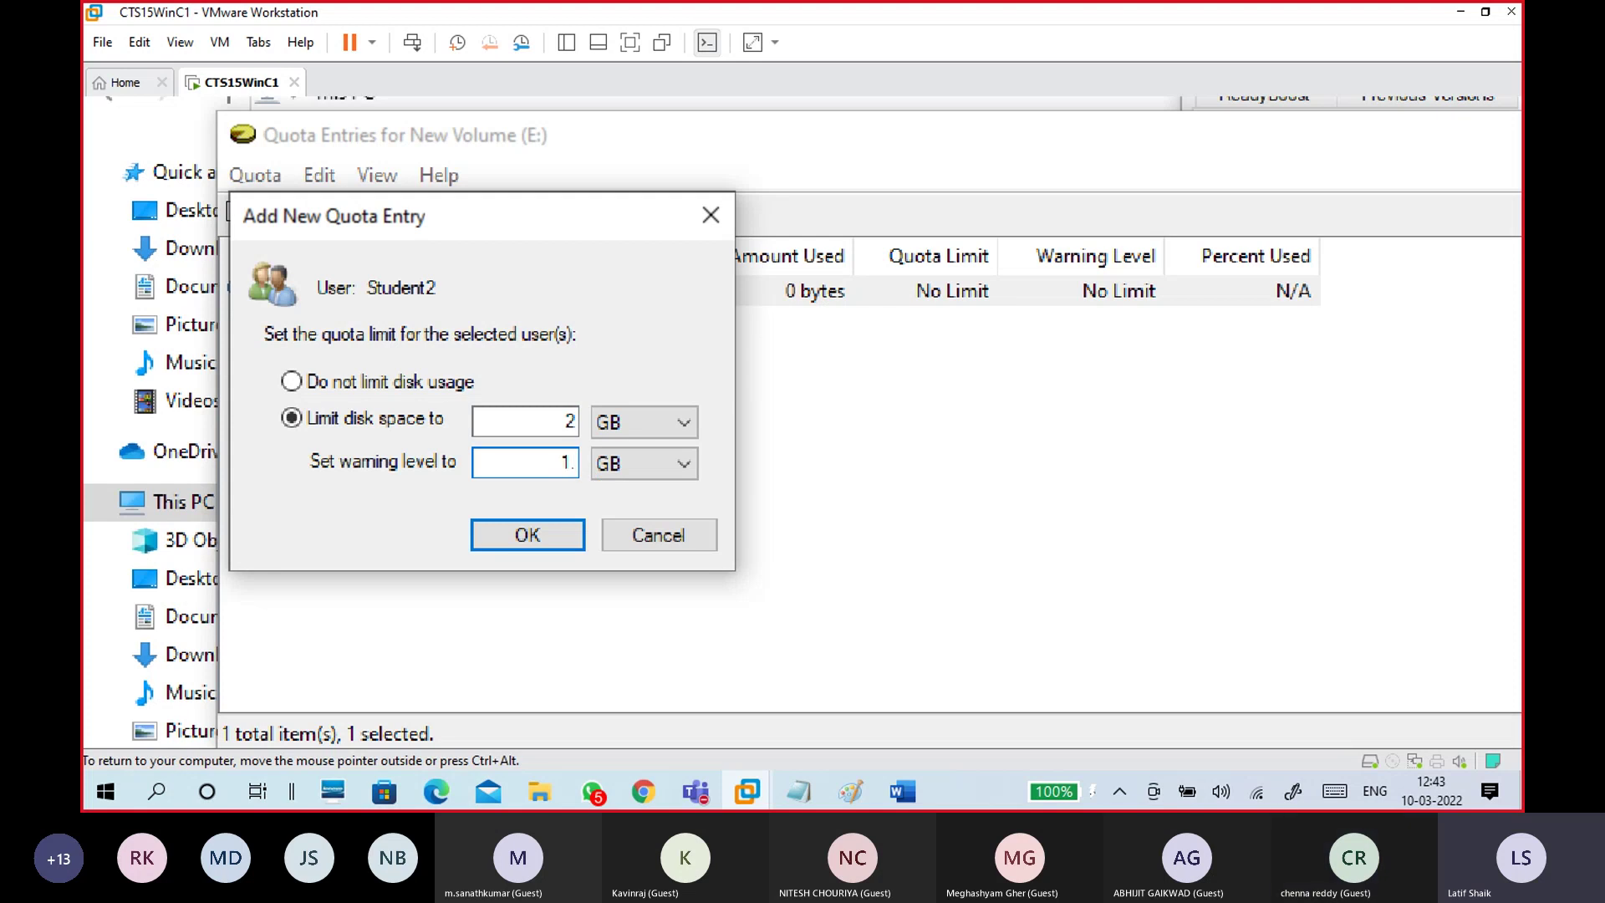
type(".6")
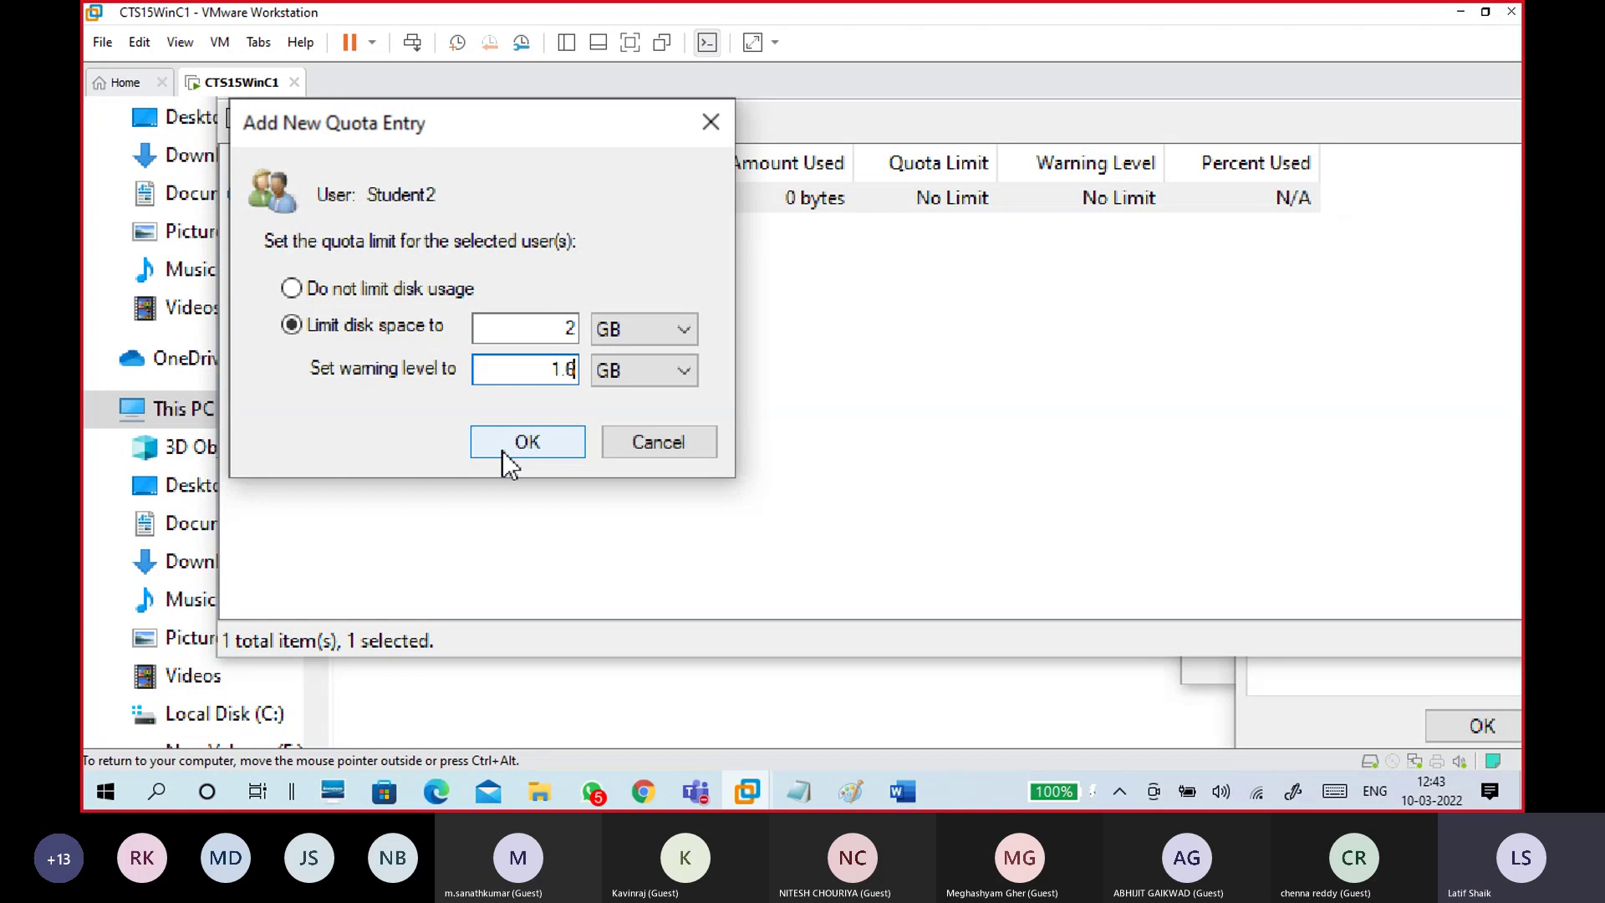
left_click(504, 449)
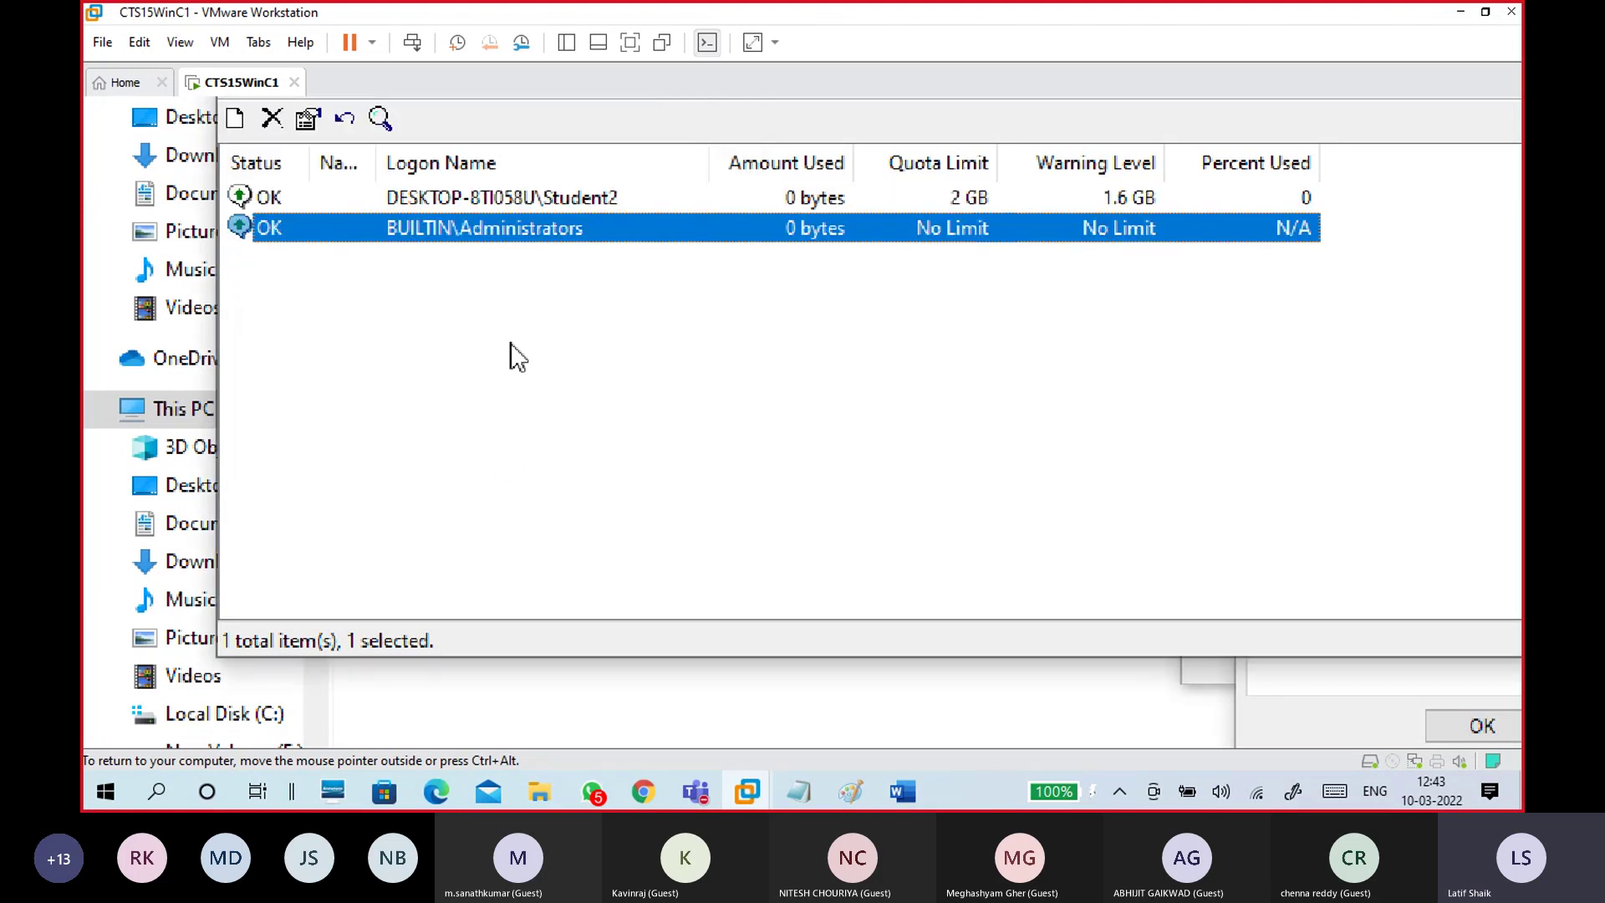
left_click(559, 306)
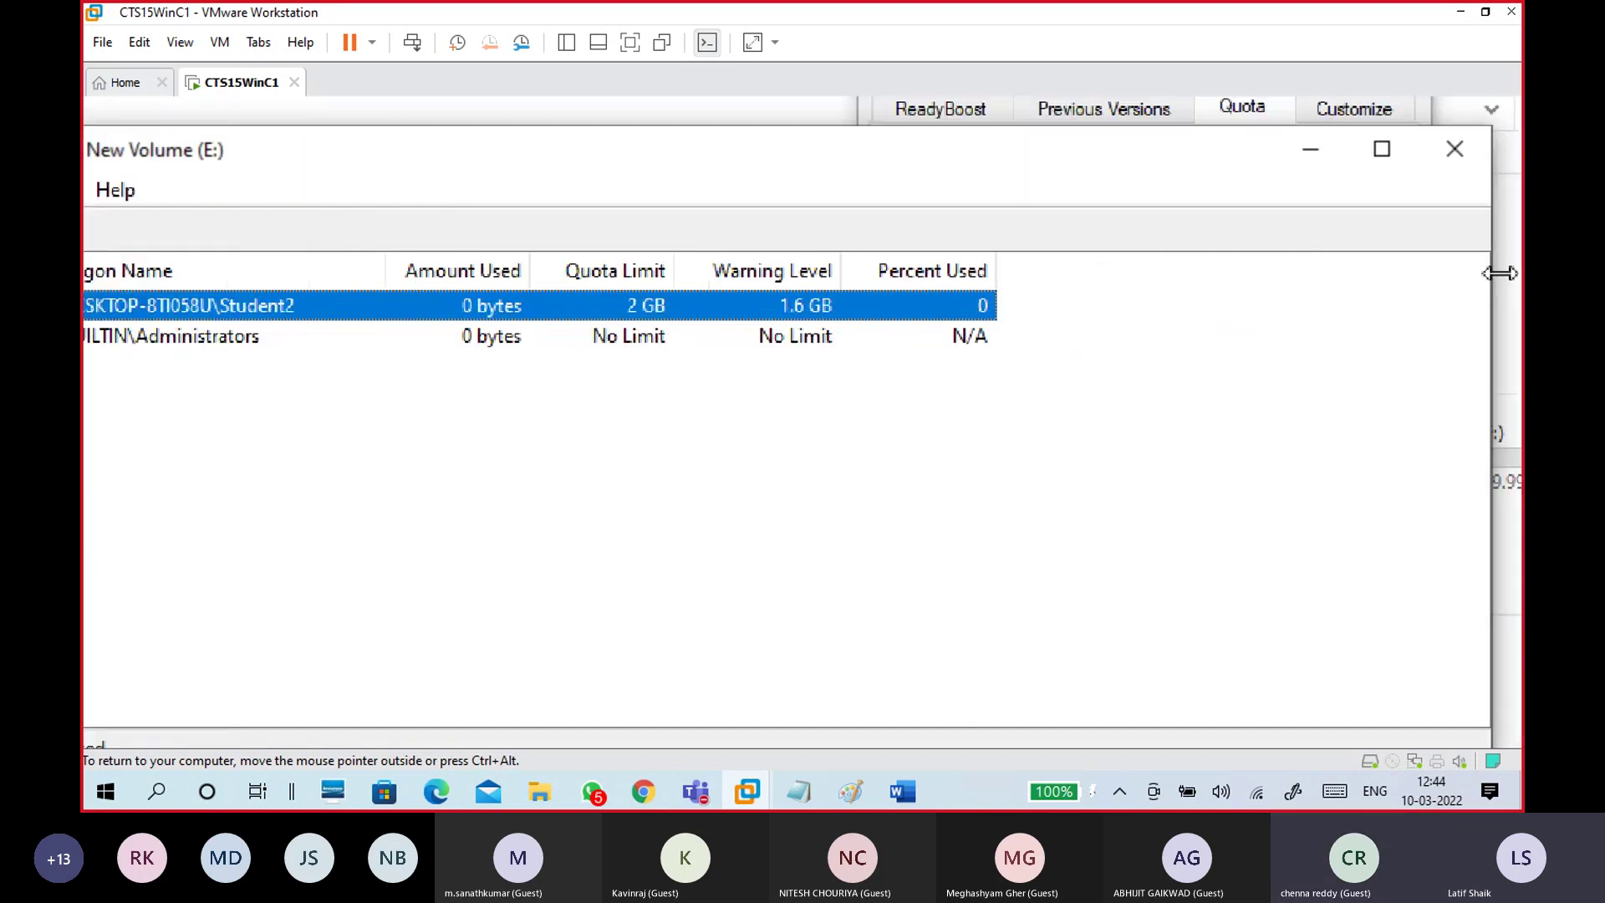
Close Quota Entries, apply and confirm enabling the E: quota system, then close E: Properties
left_click(1382, 157)
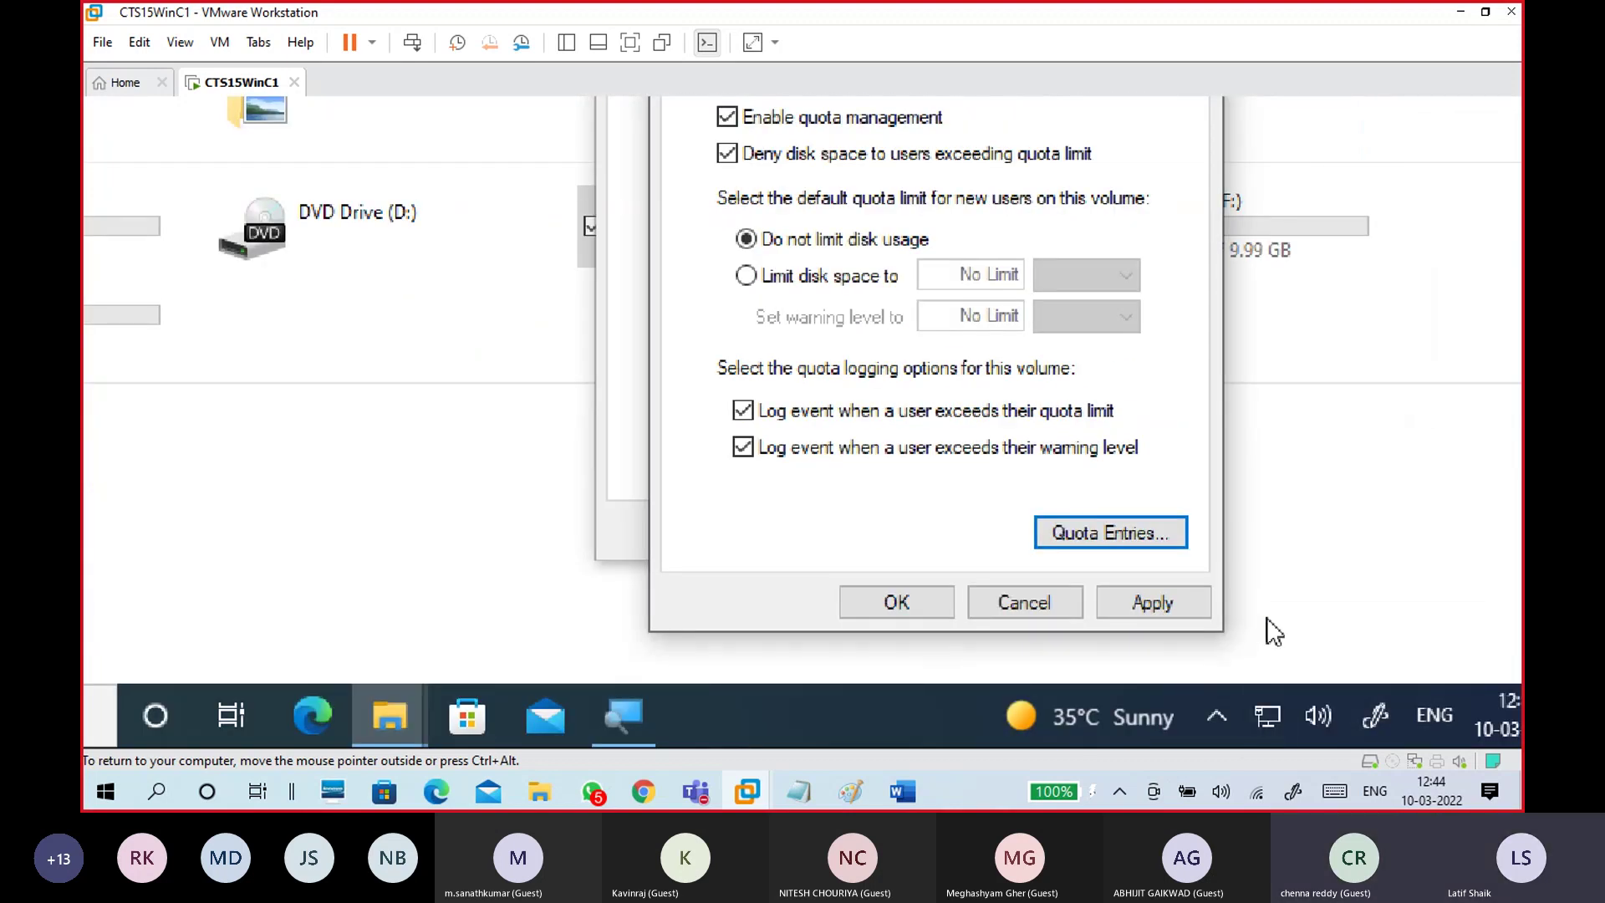
left_click(1179, 602)
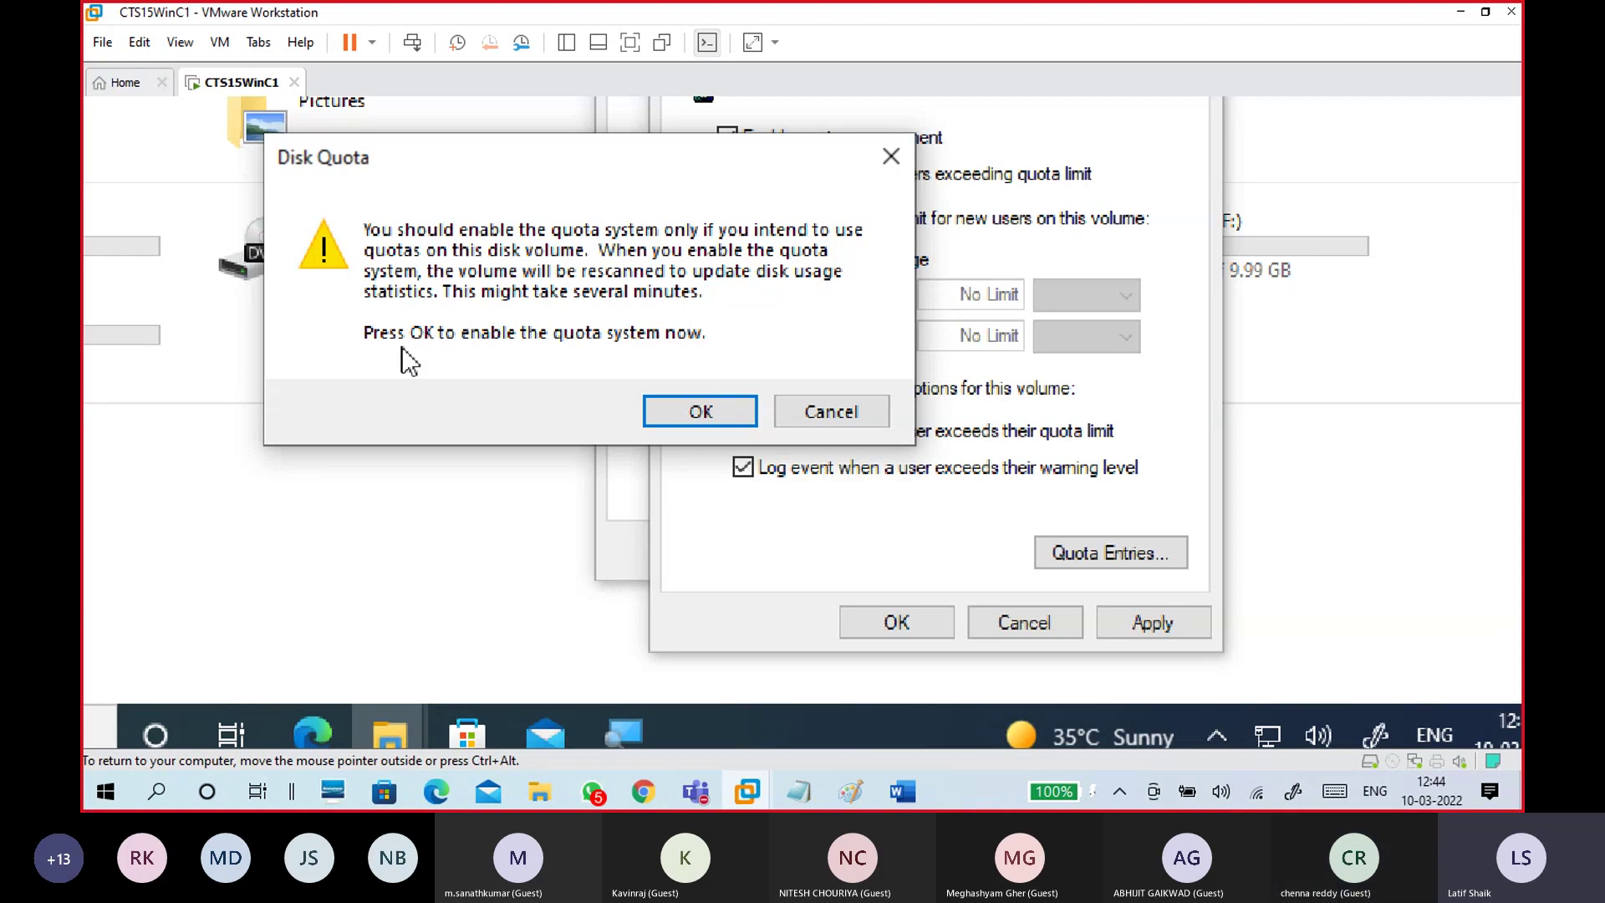
left_click(699, 414)
left_click(919, 622)
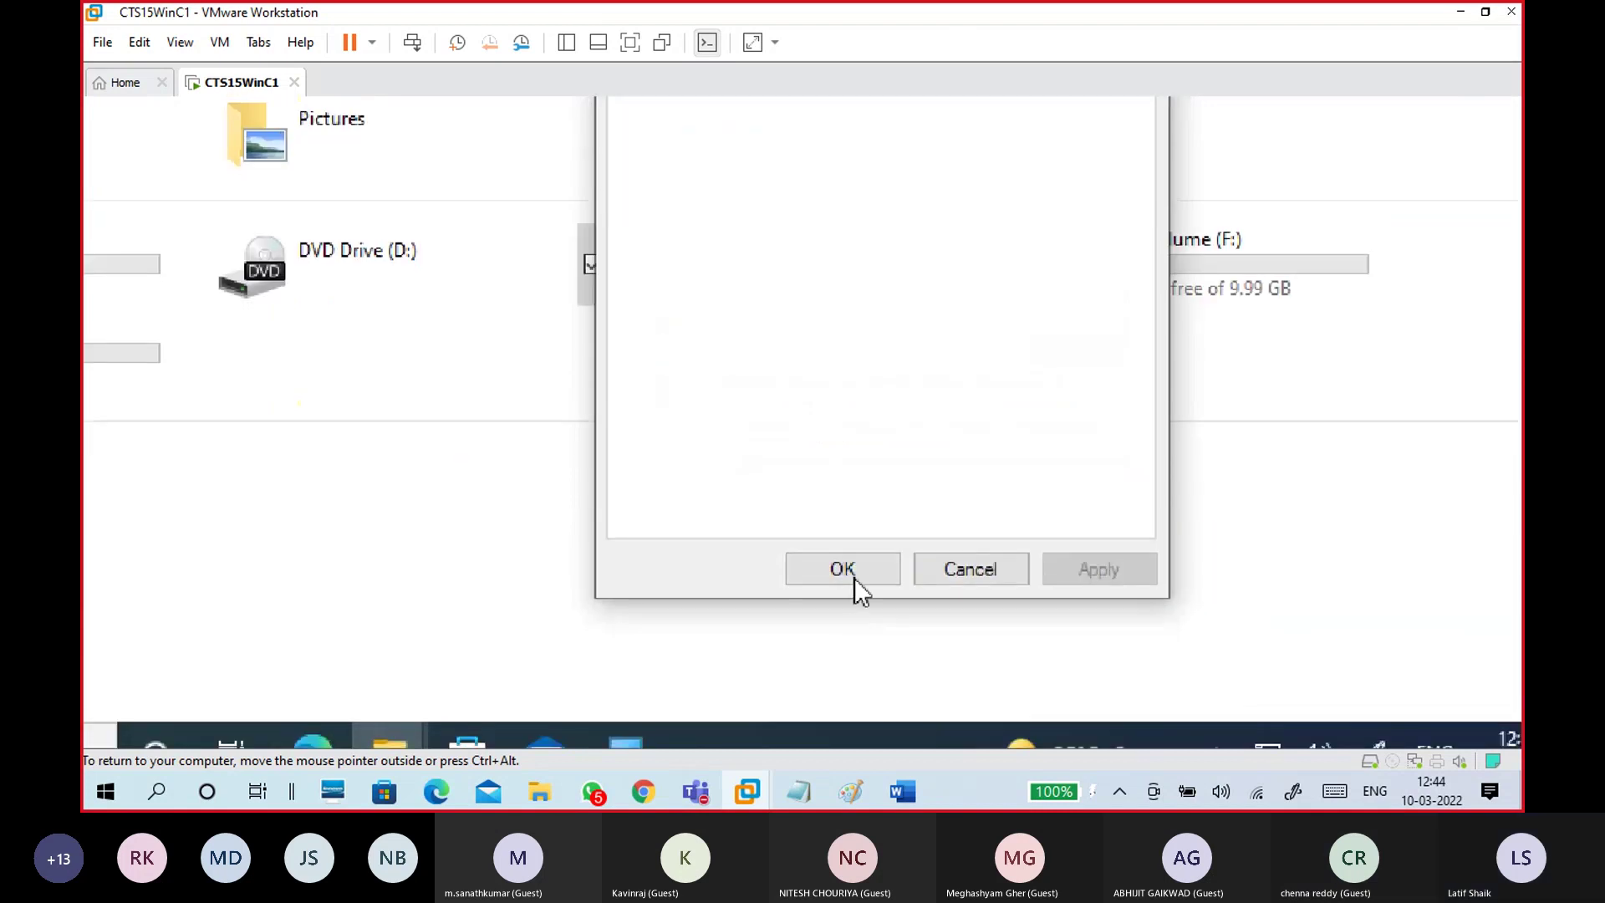
left_click(852, 568)
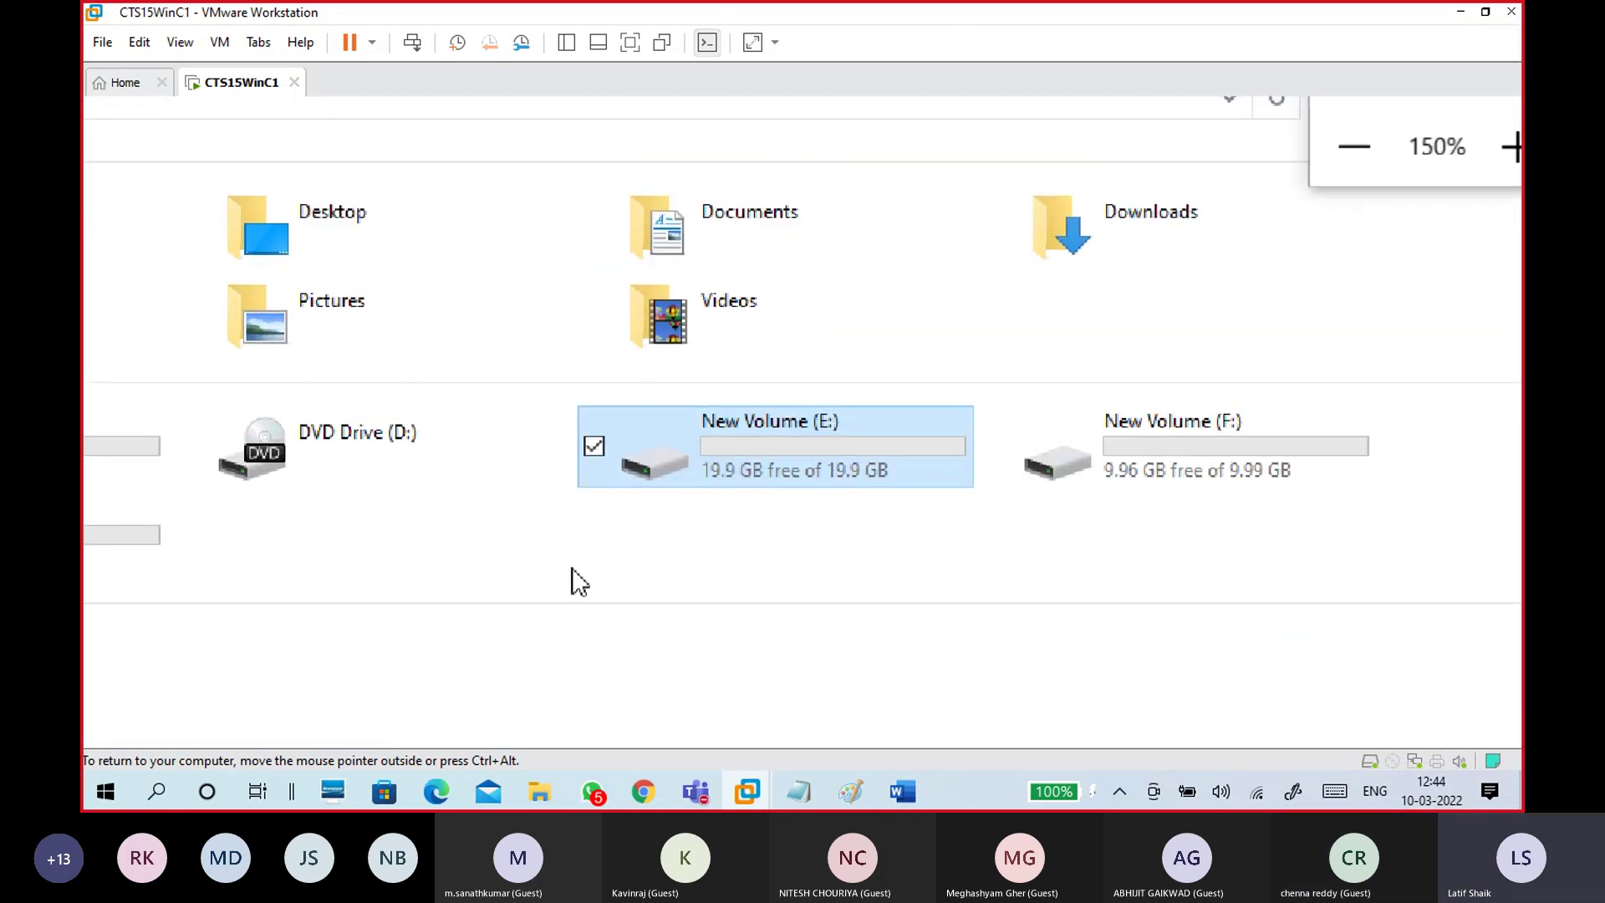
Reset Magnifier to 100%, close File Explorer from This PC, and move the Magnifier toolbar mid-screen
key("ctrl+alt+space")
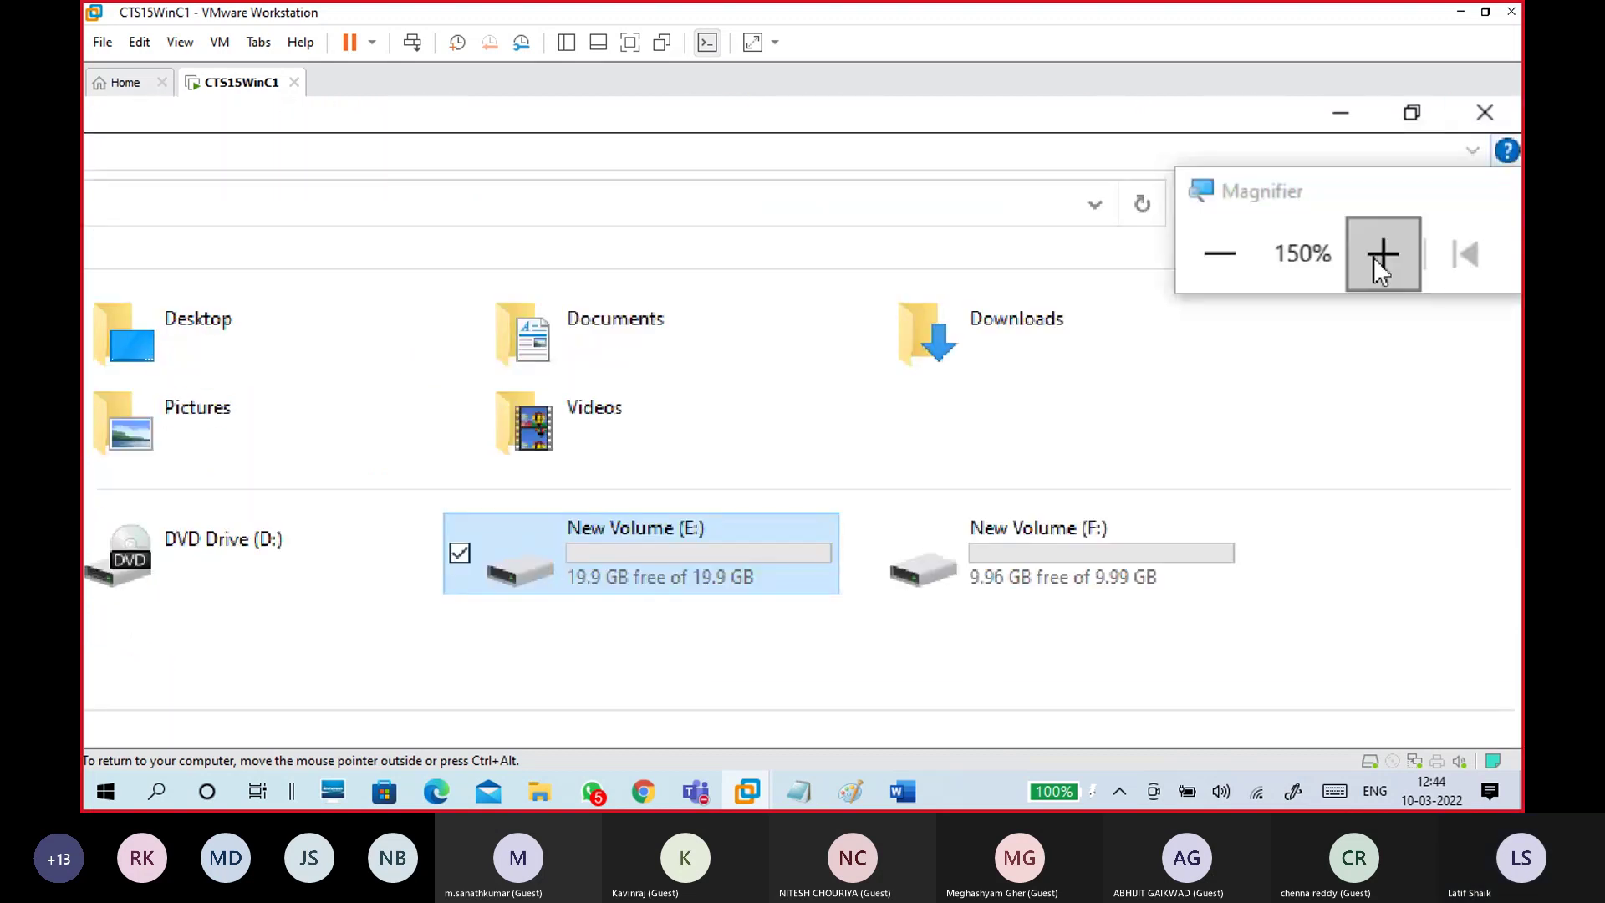
left_click(1252, 257)
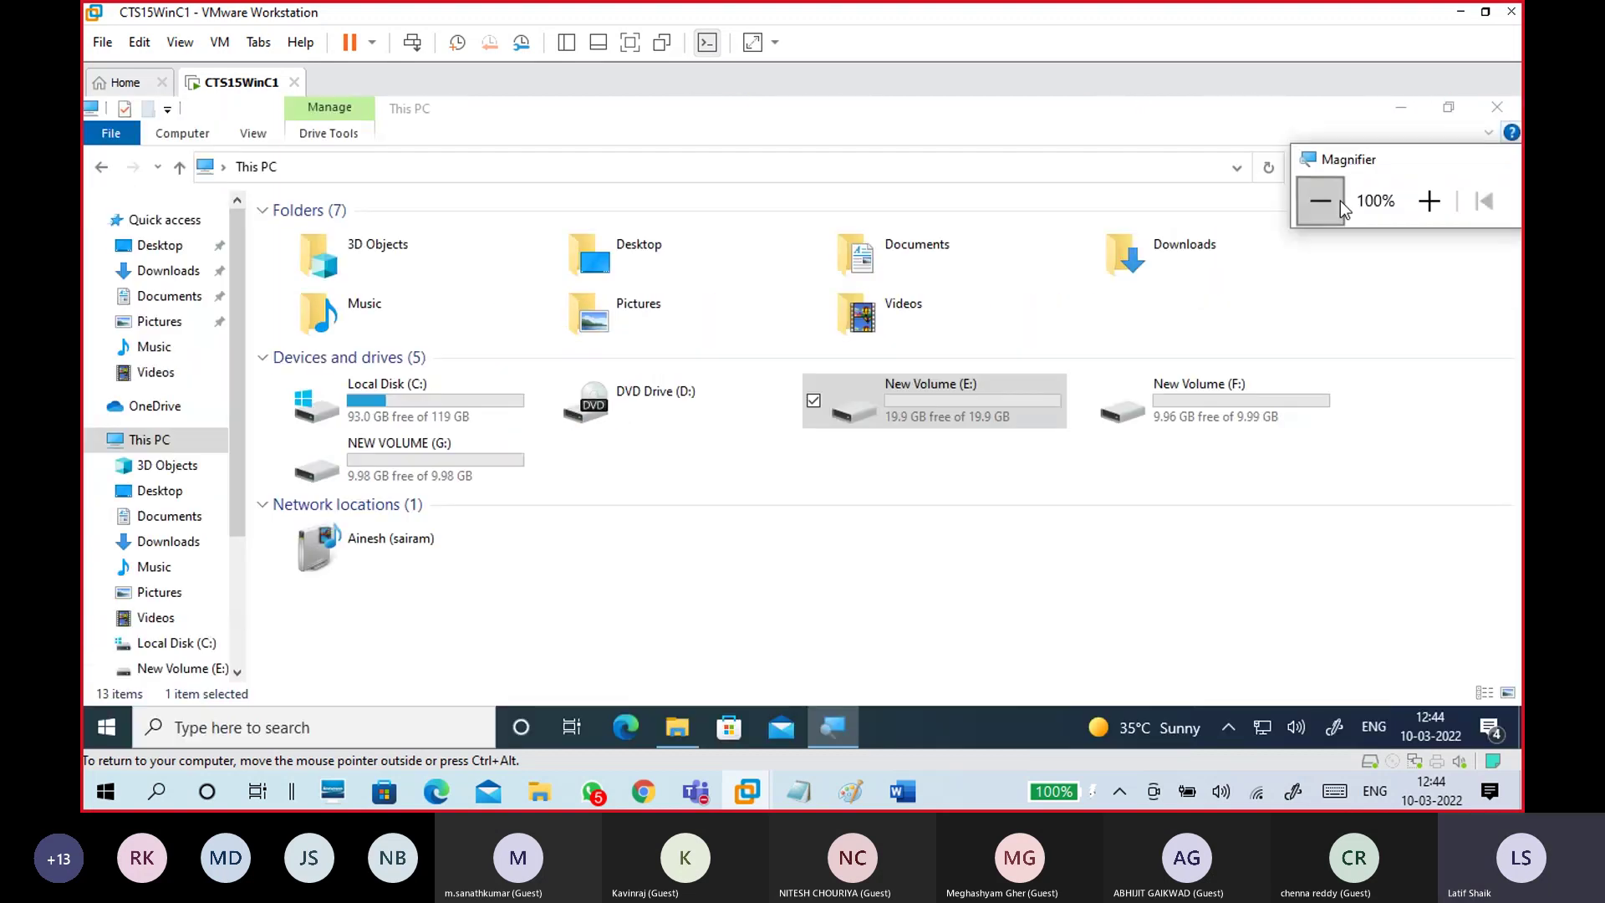
left_click(1040, 431)
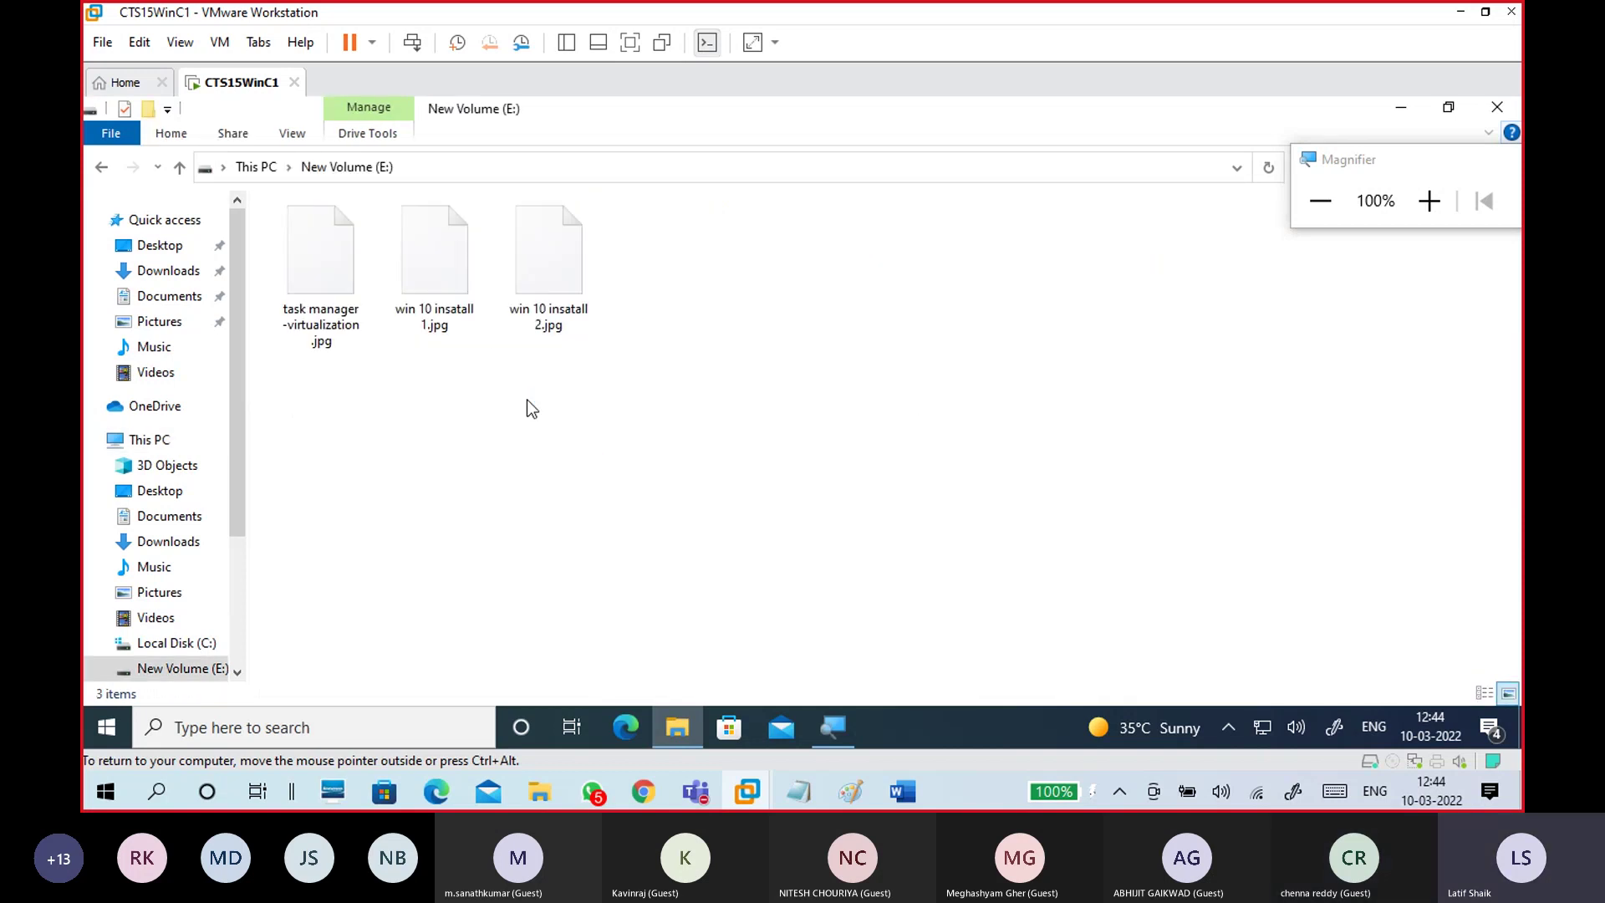
left_click(265, 167)
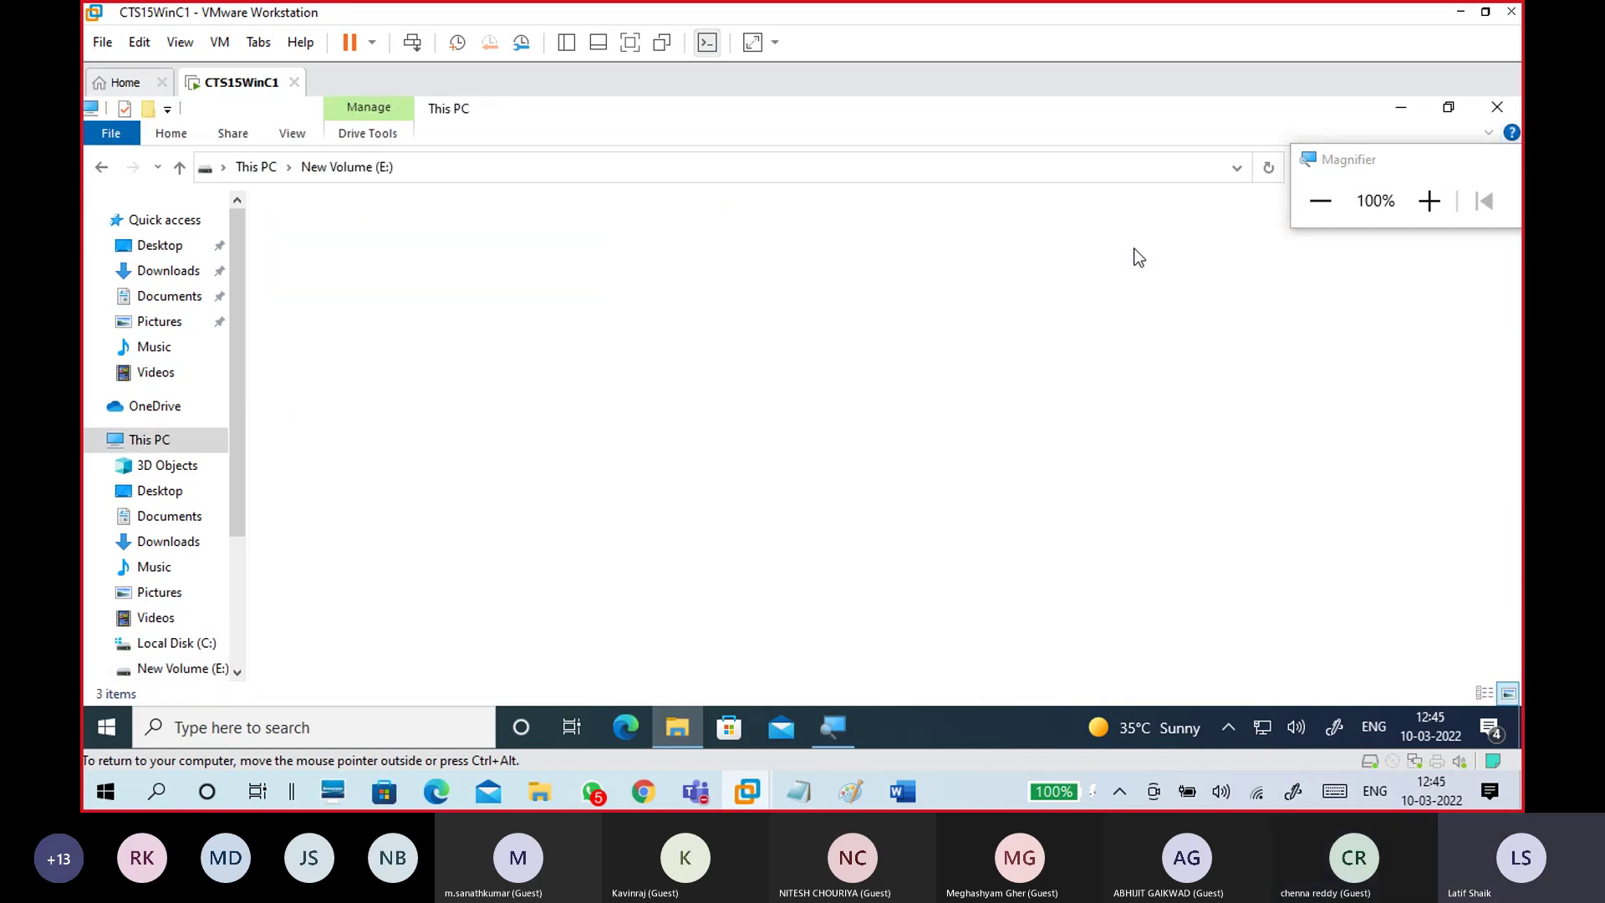
left_click(1496, 108)
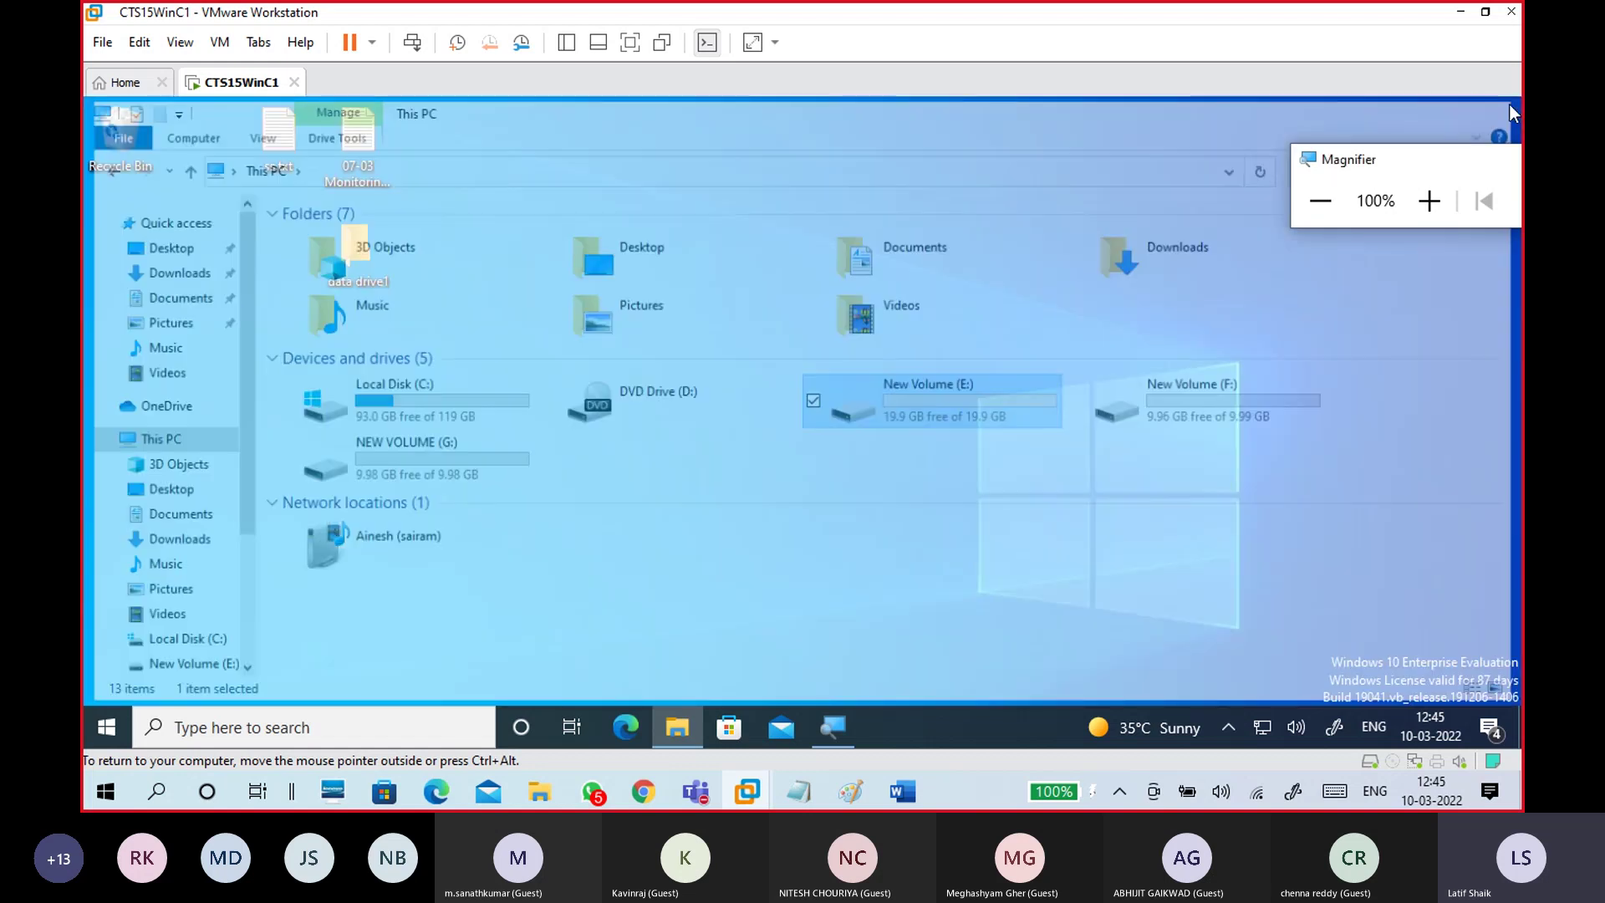
left_click_drag(1337, 161, 522, 321)
Close Magnifier and sign out of the Student1 account from the Start menu
left_click(875, 315)
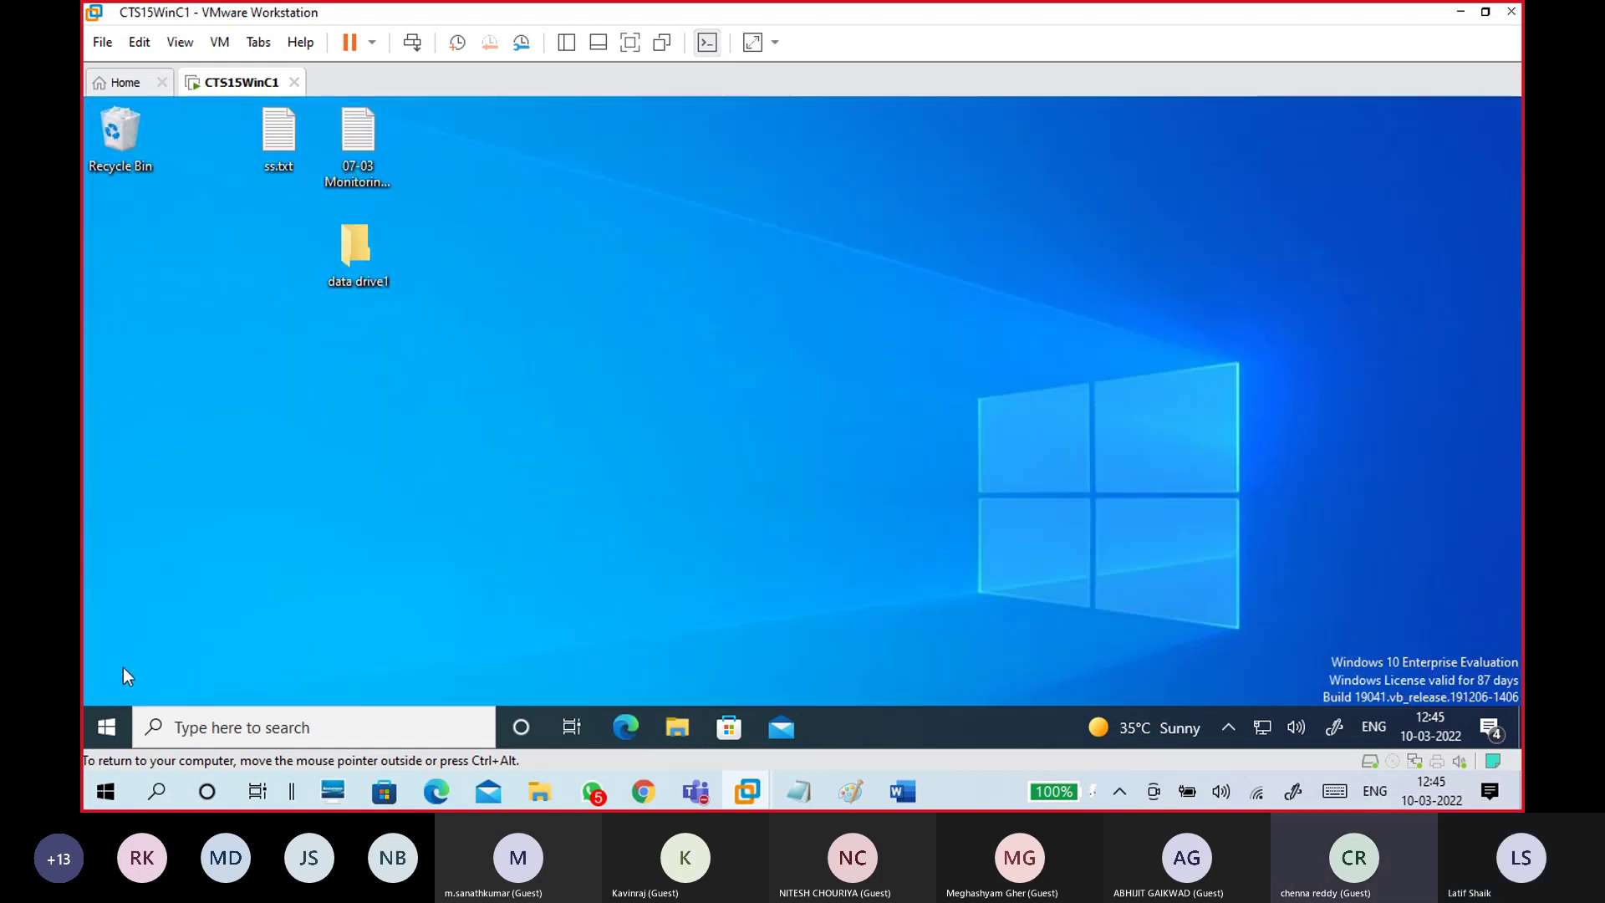
left_click(107, 727)
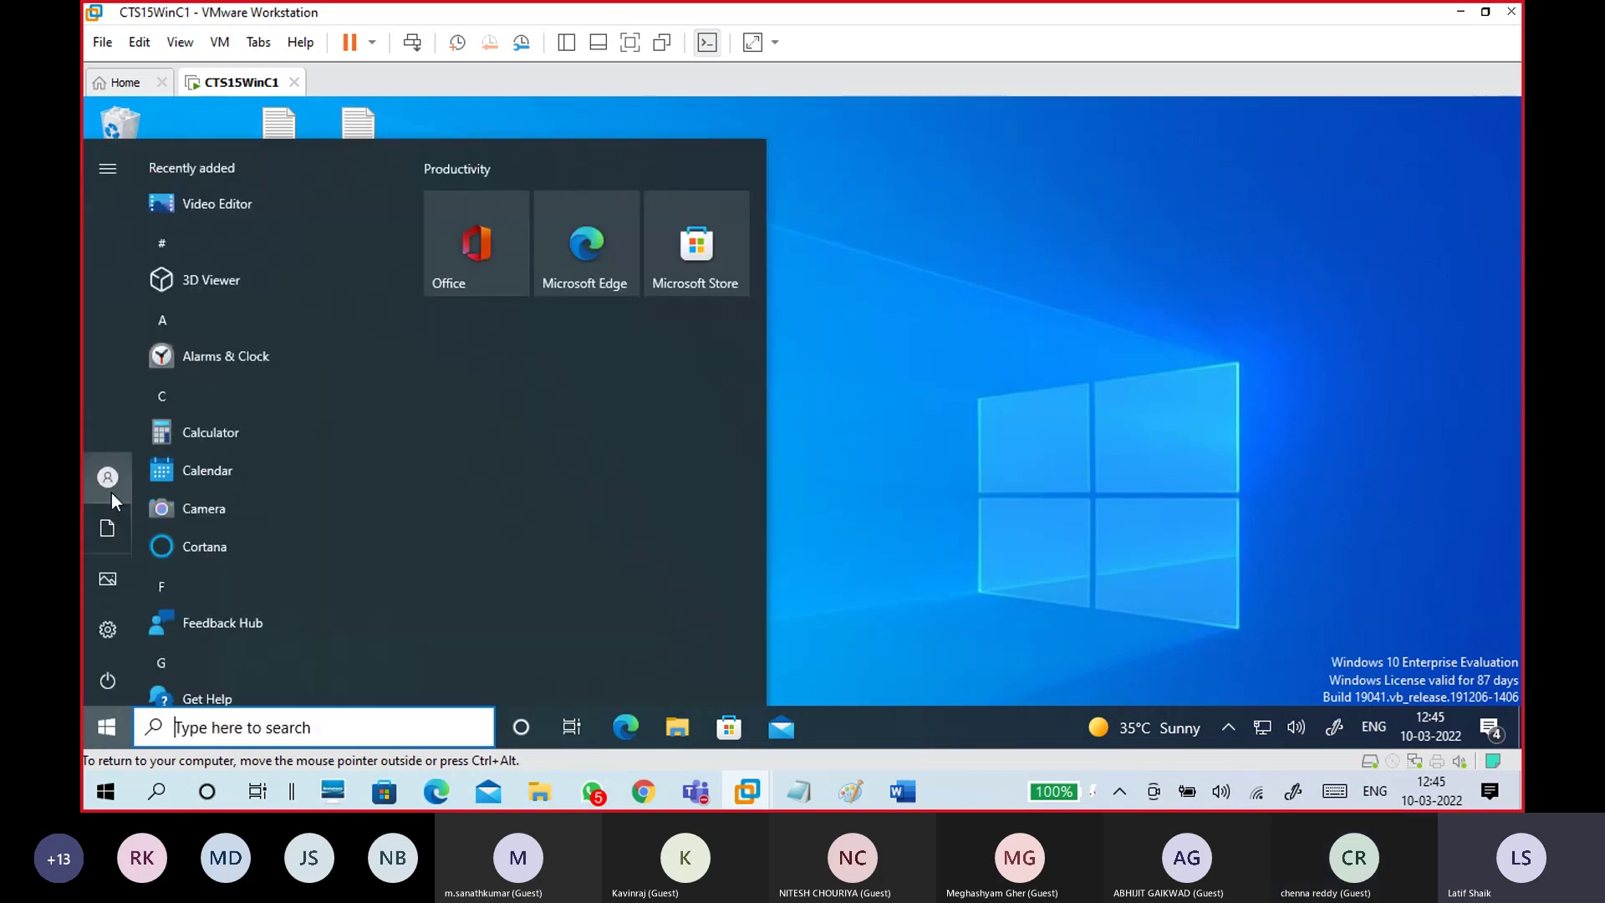
left_click(114, 490)
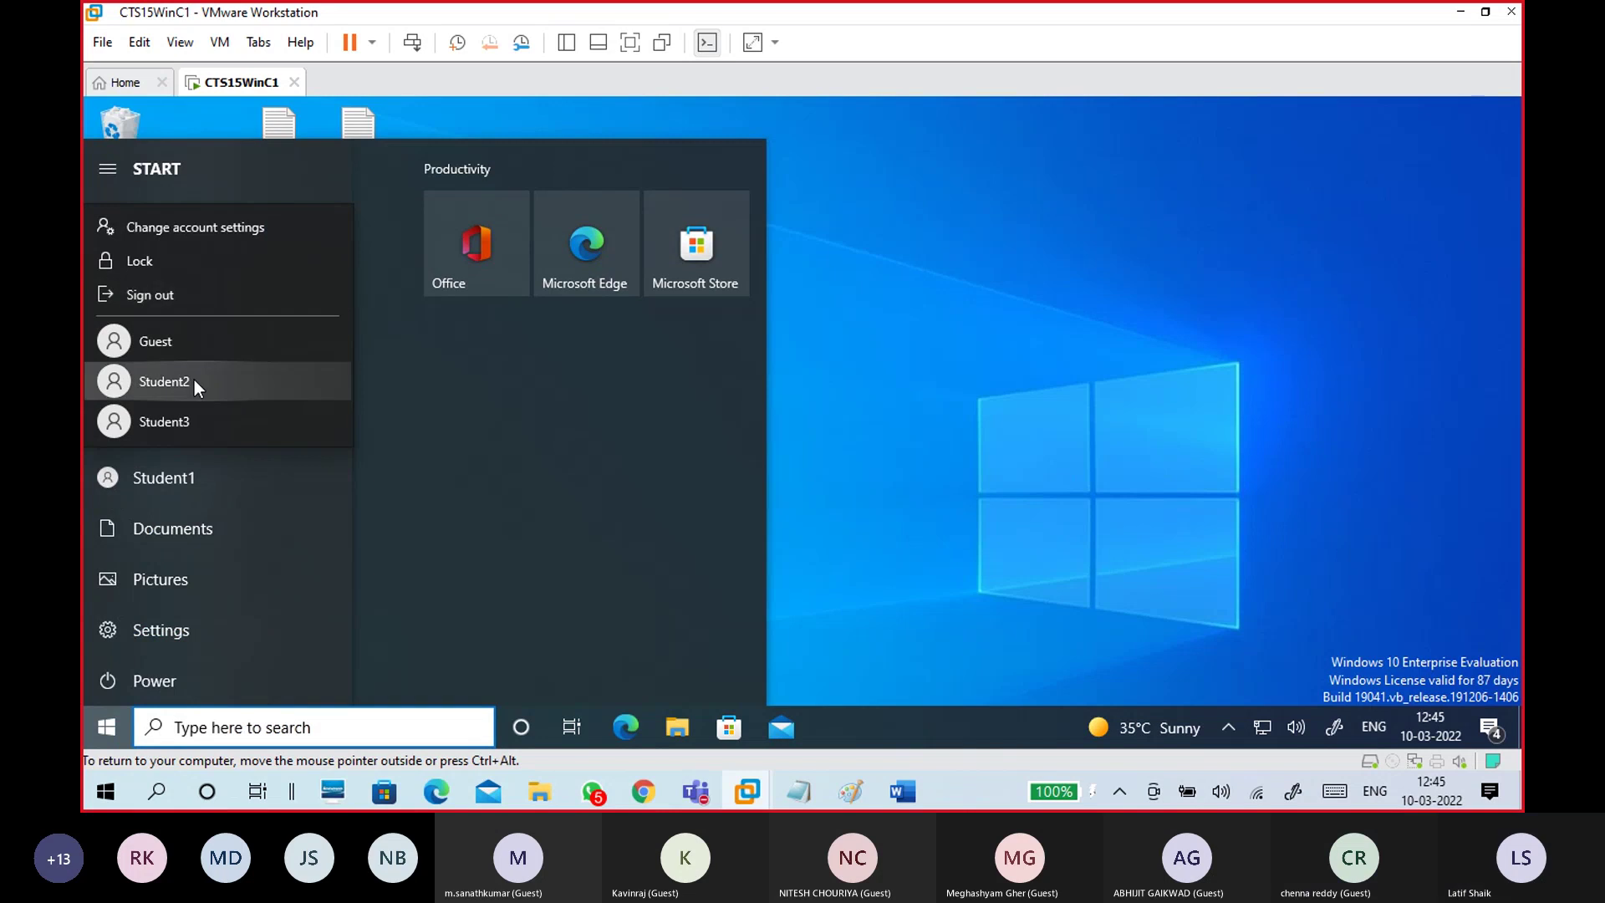
left_click(192, 294)
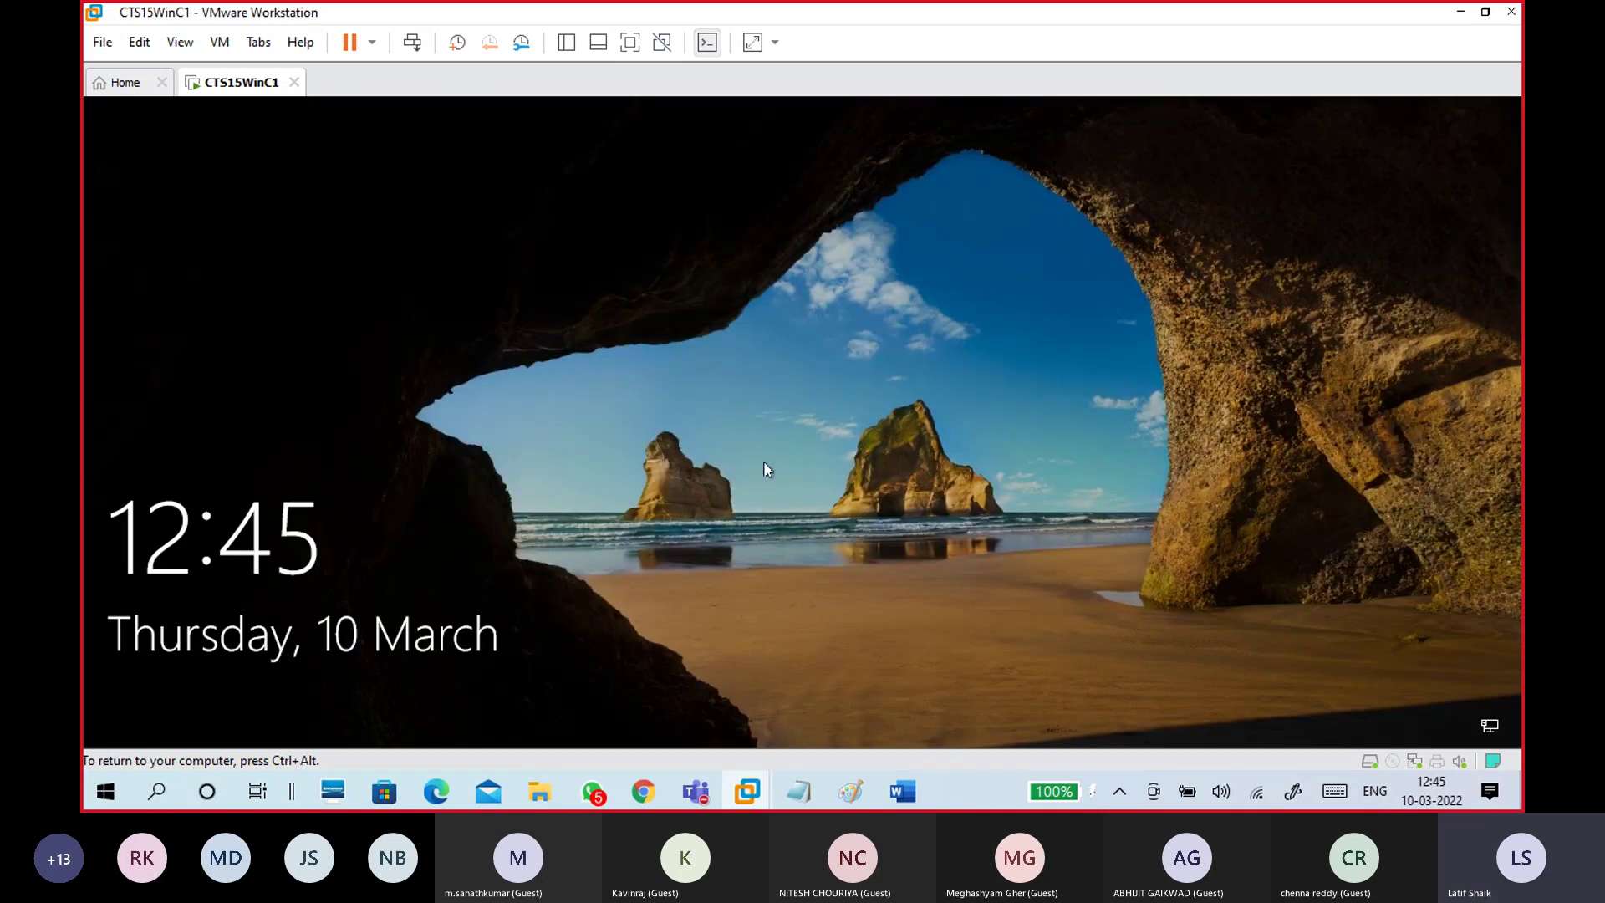
Dismiss the lock screen and sign in as Student2
left_click(766, 477)
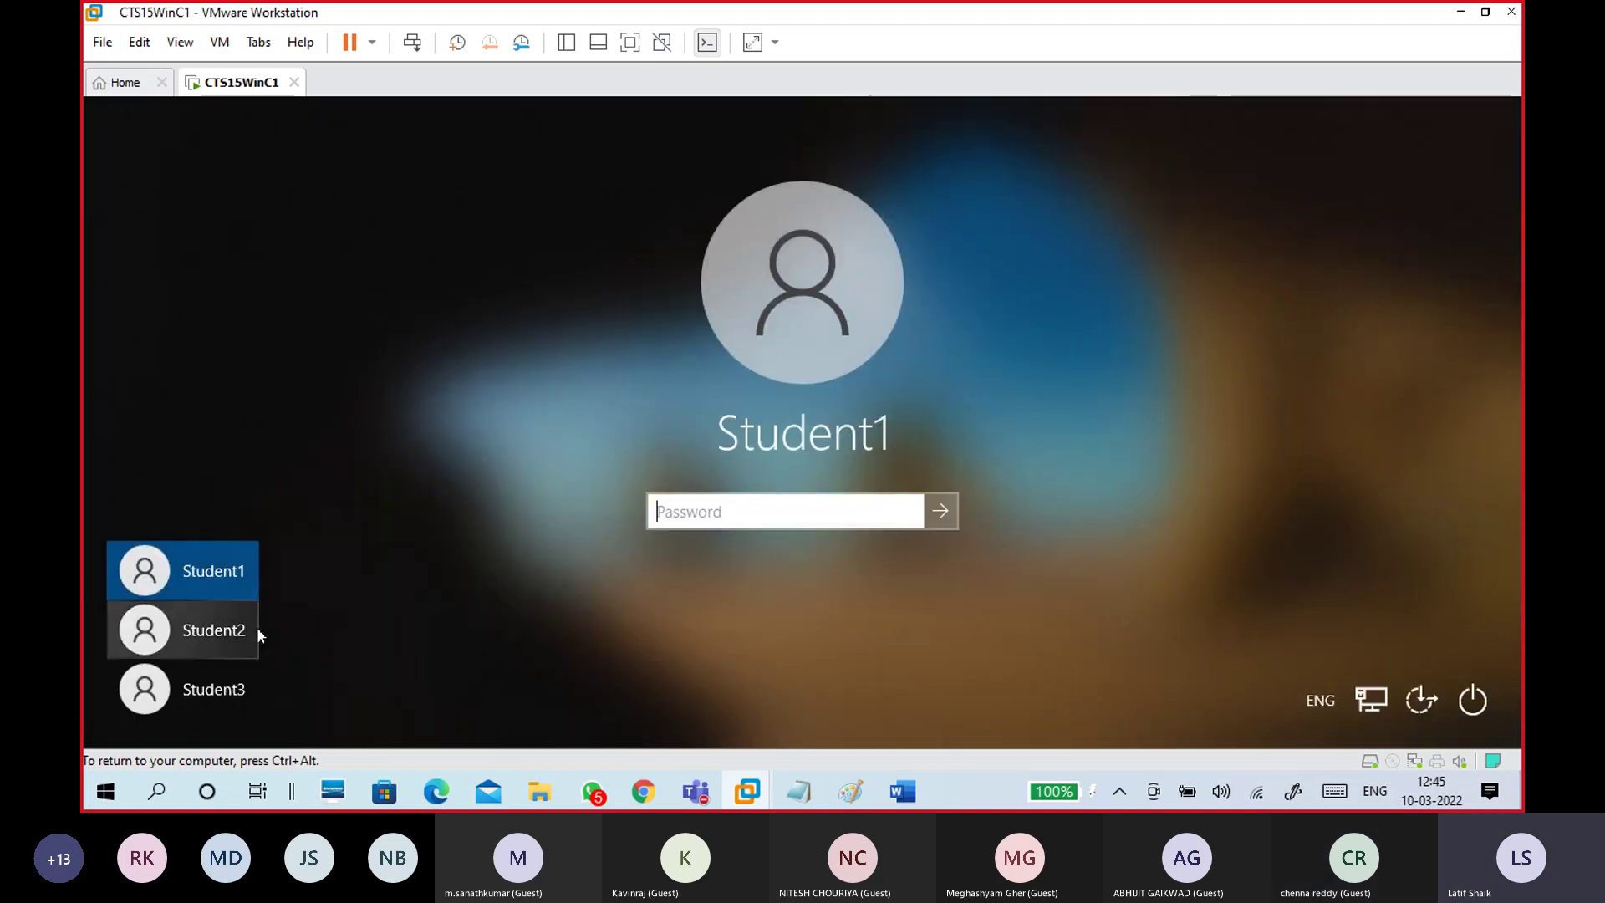
left_click(255, 632)
left_click(782, 499)
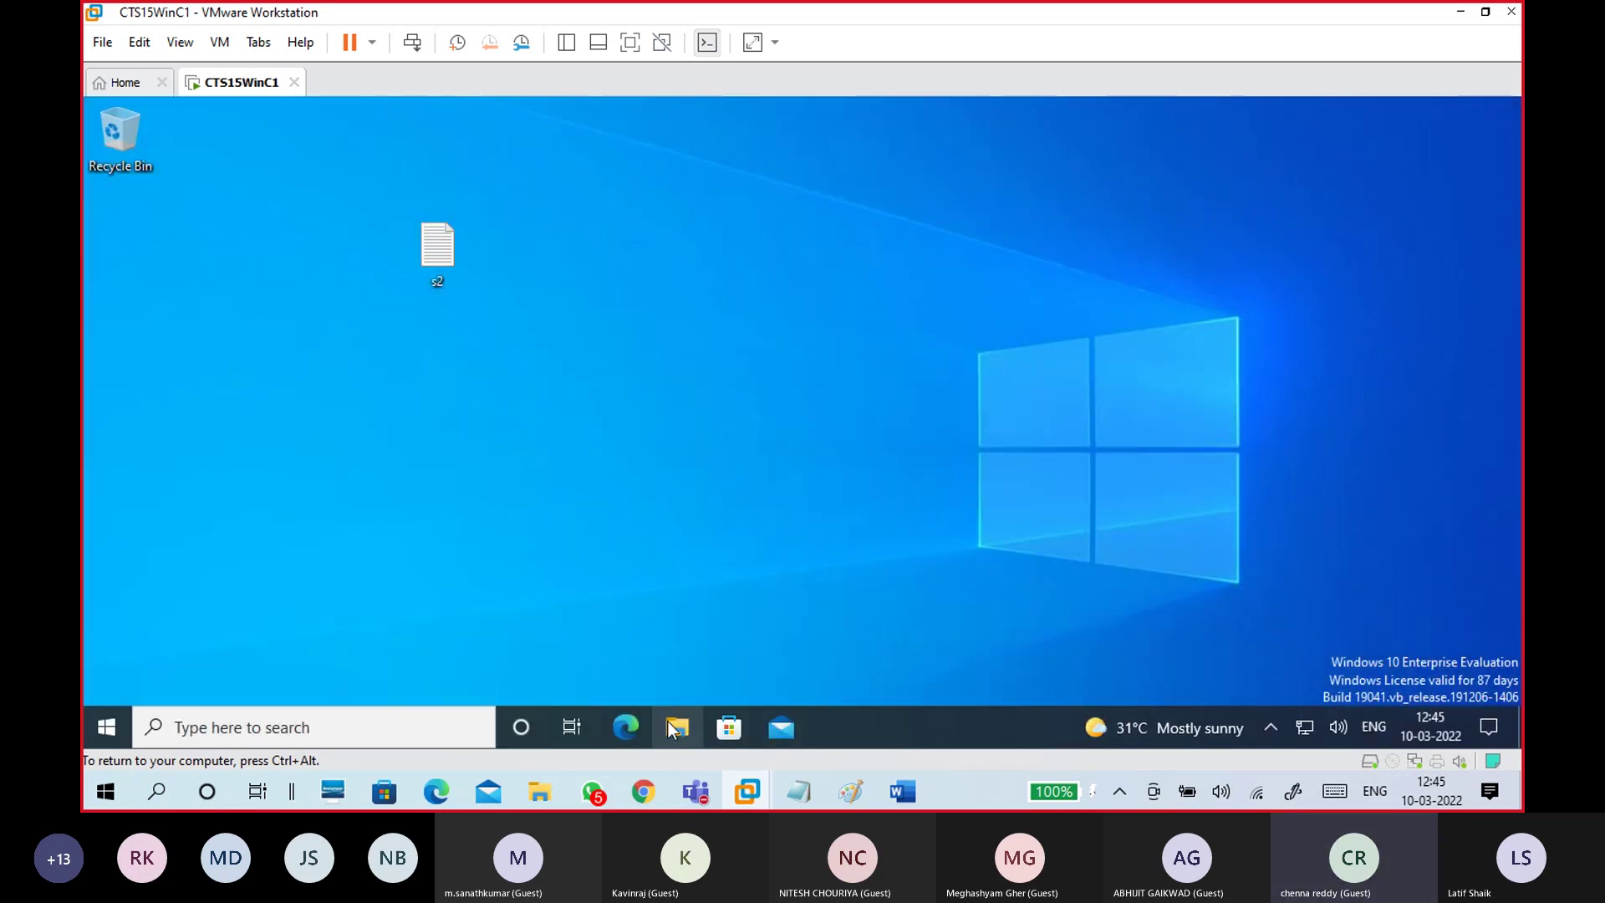
In File Explorer, open New Volume (E:) Properties under This PC, showing 2.00 GB capacity
key("super+e")
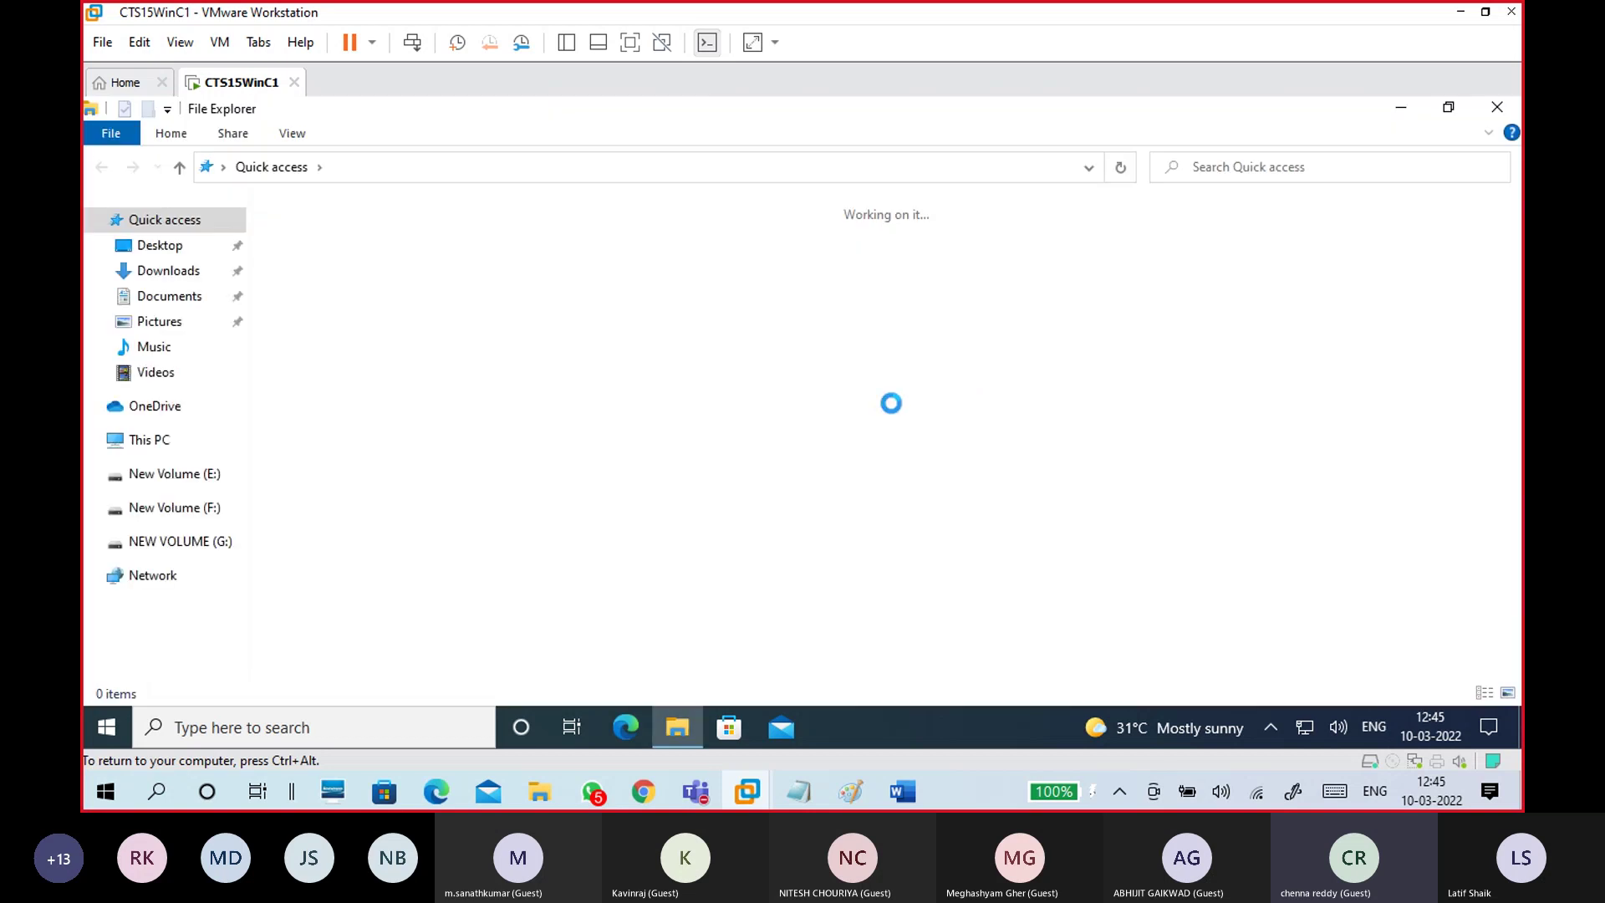
left_click(188, 507)
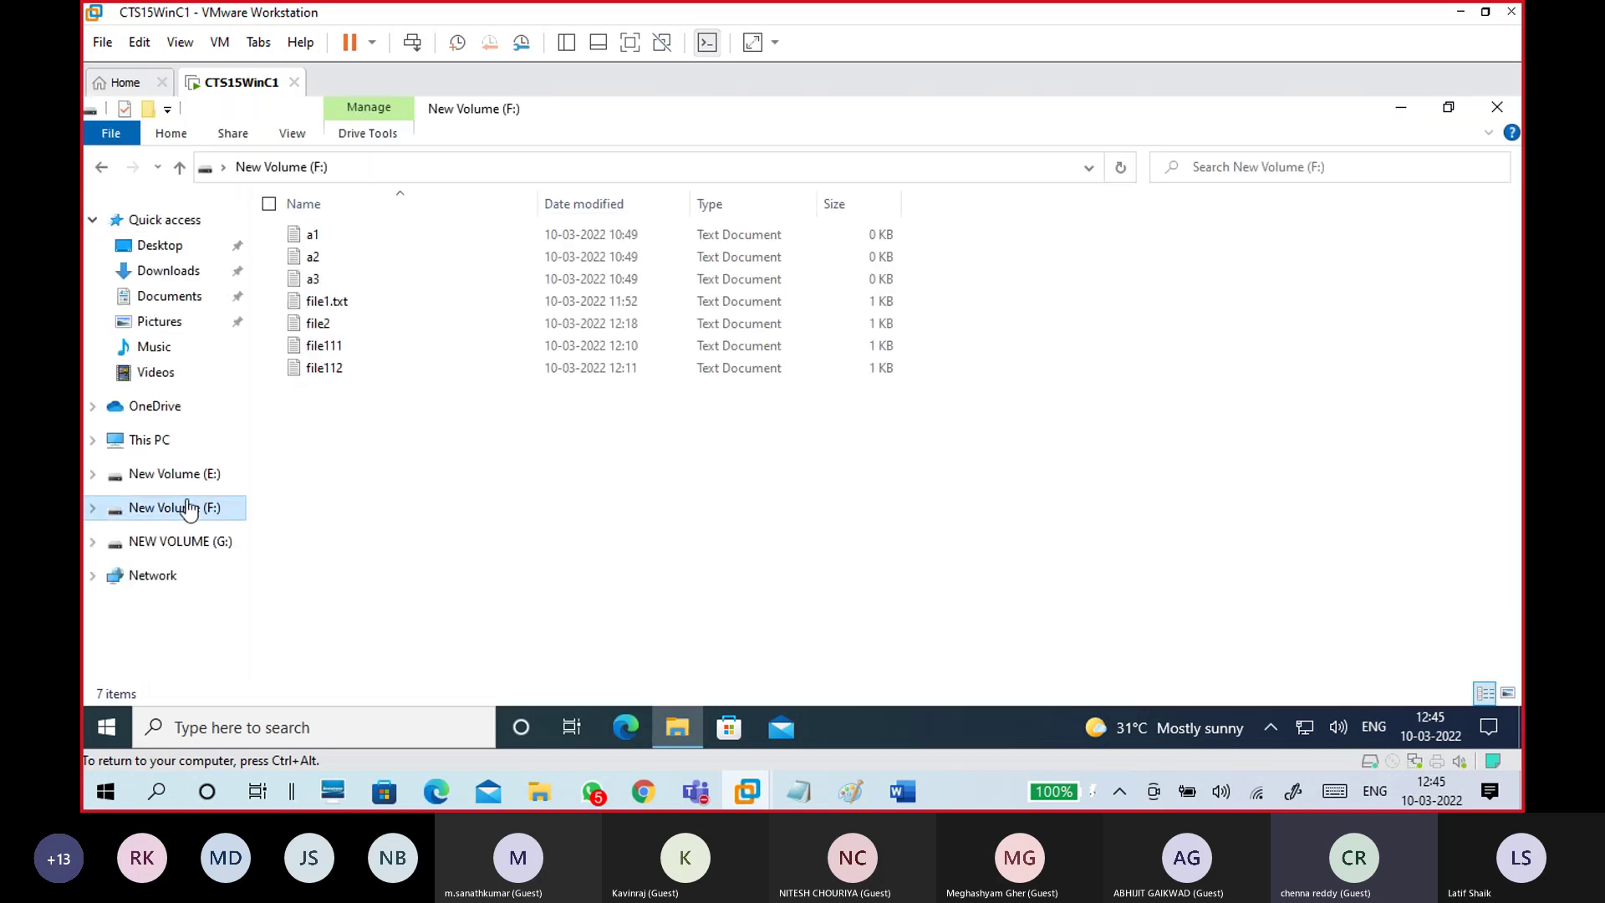
left_click(221, 443)
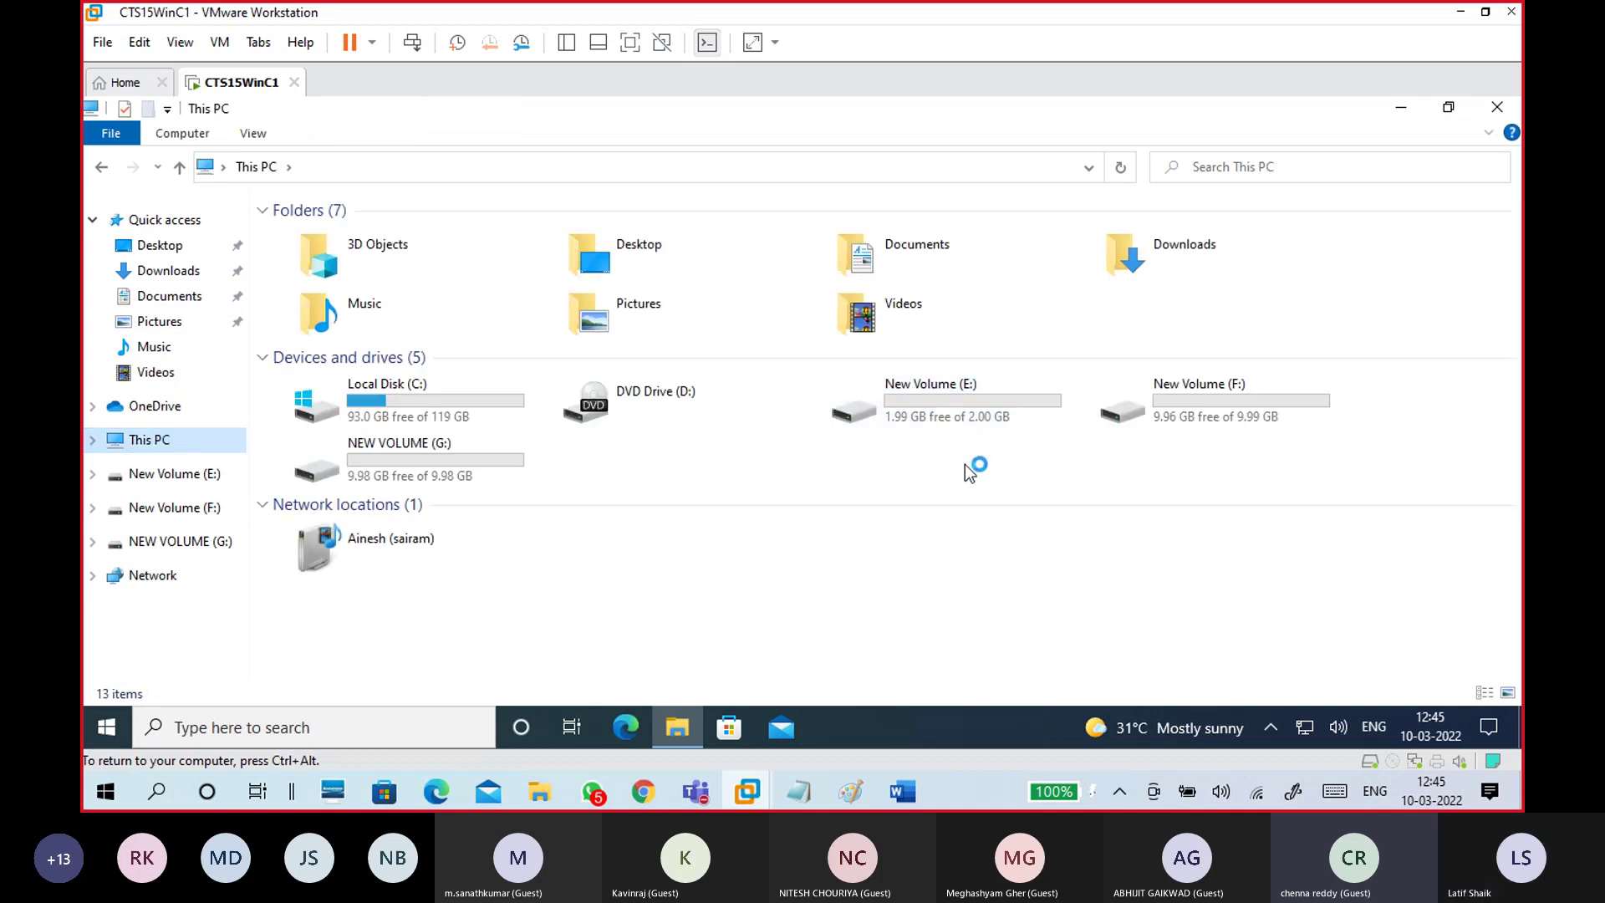
left_click(1006, 416)
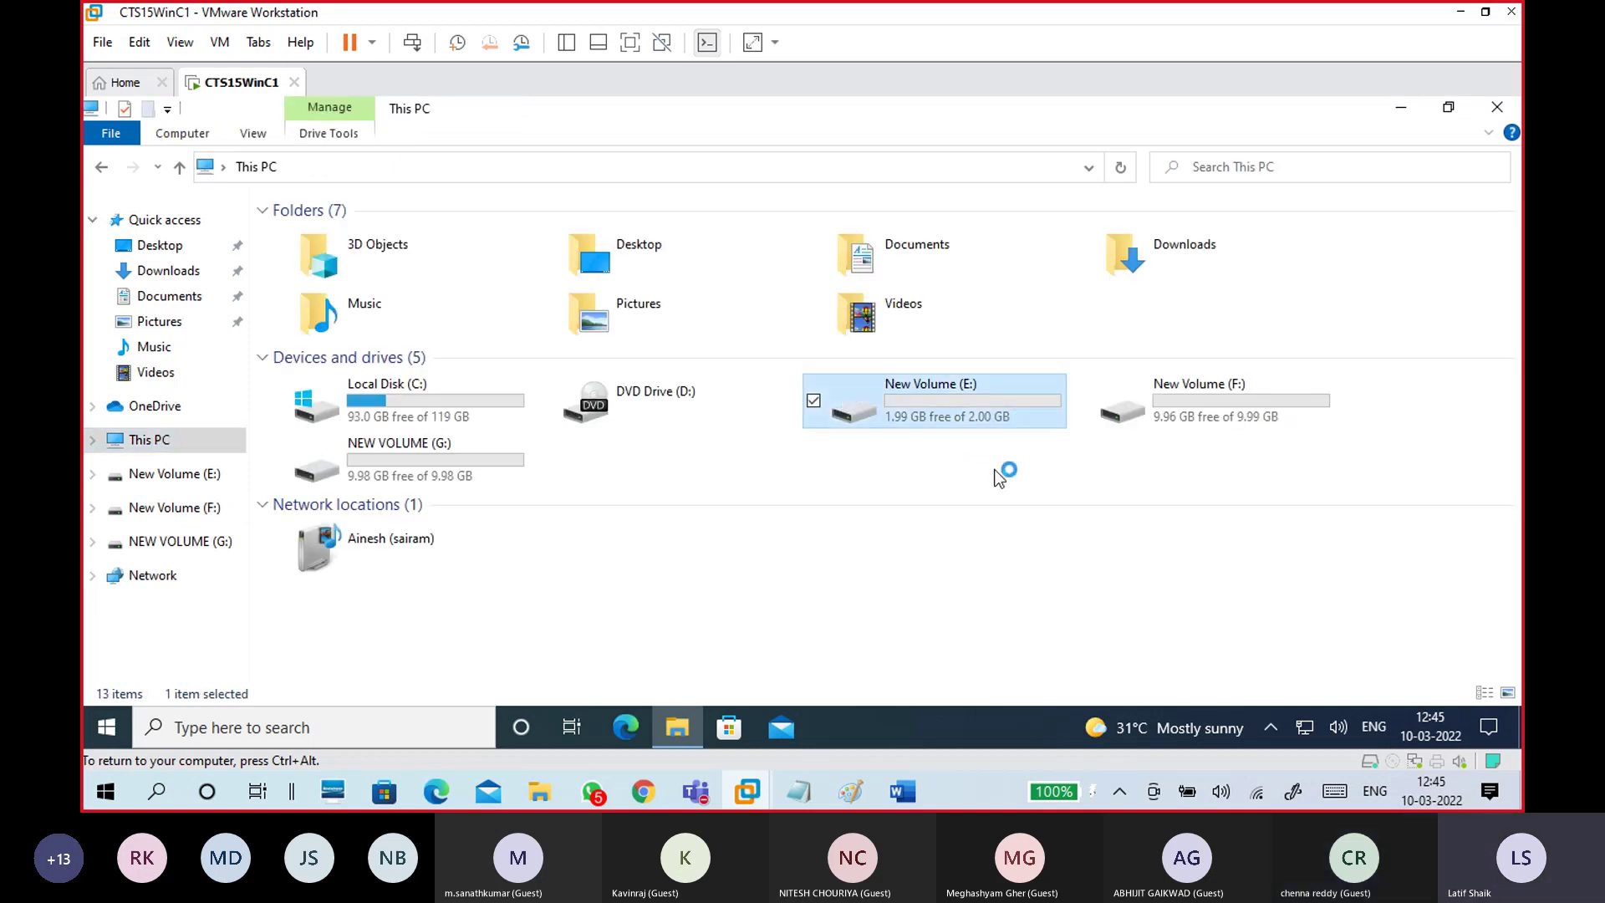
right_click(980, 416)
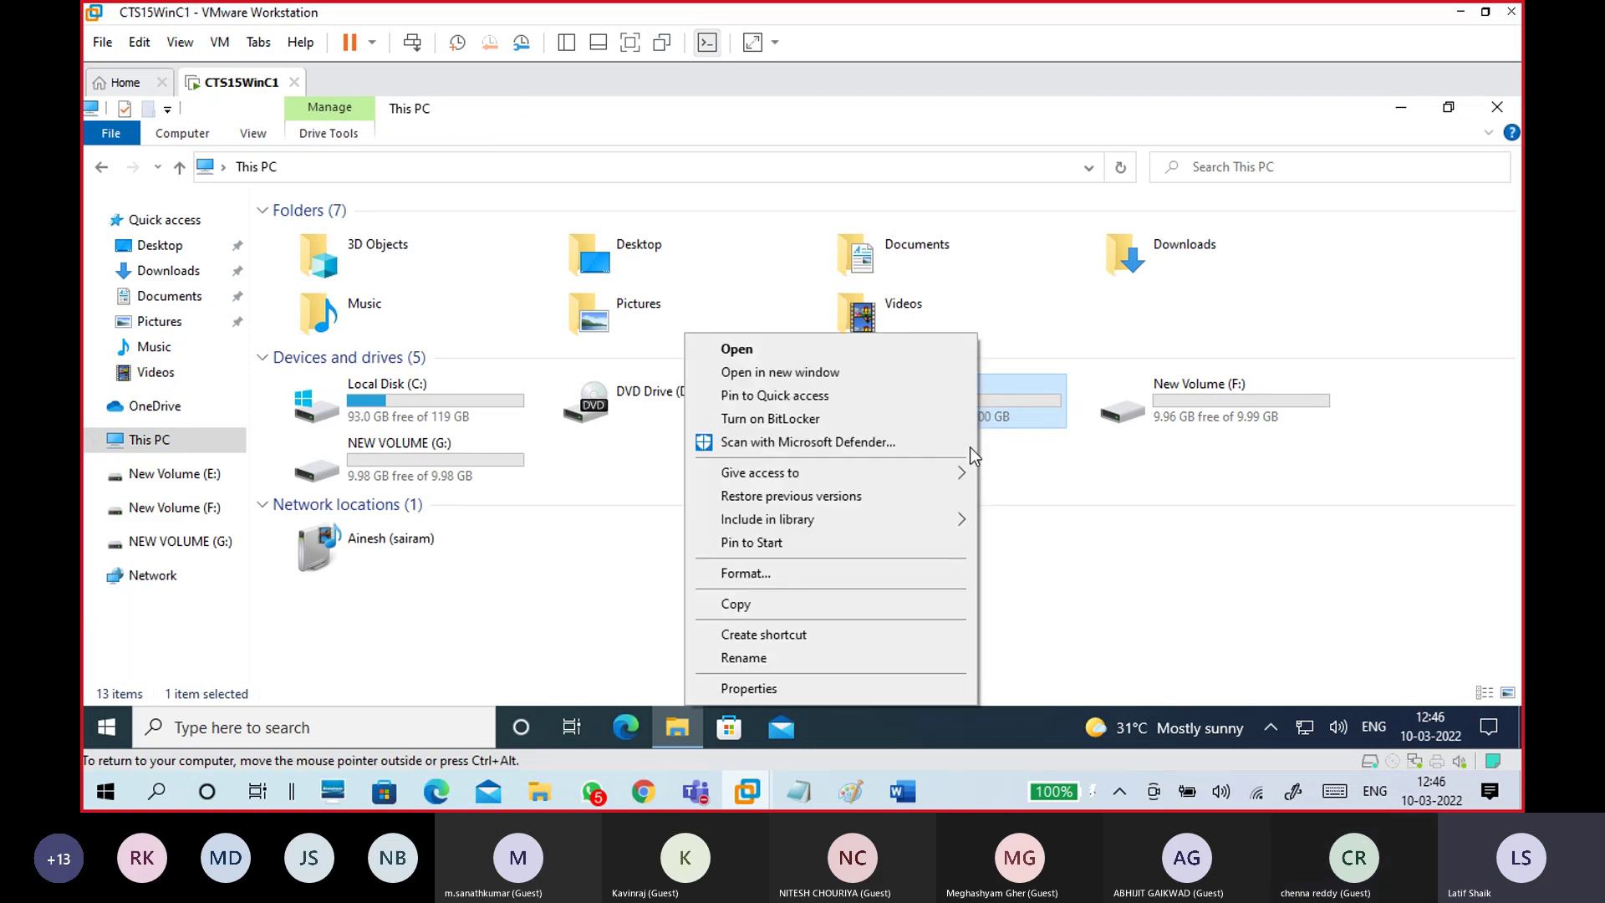
left_click(812, 684)
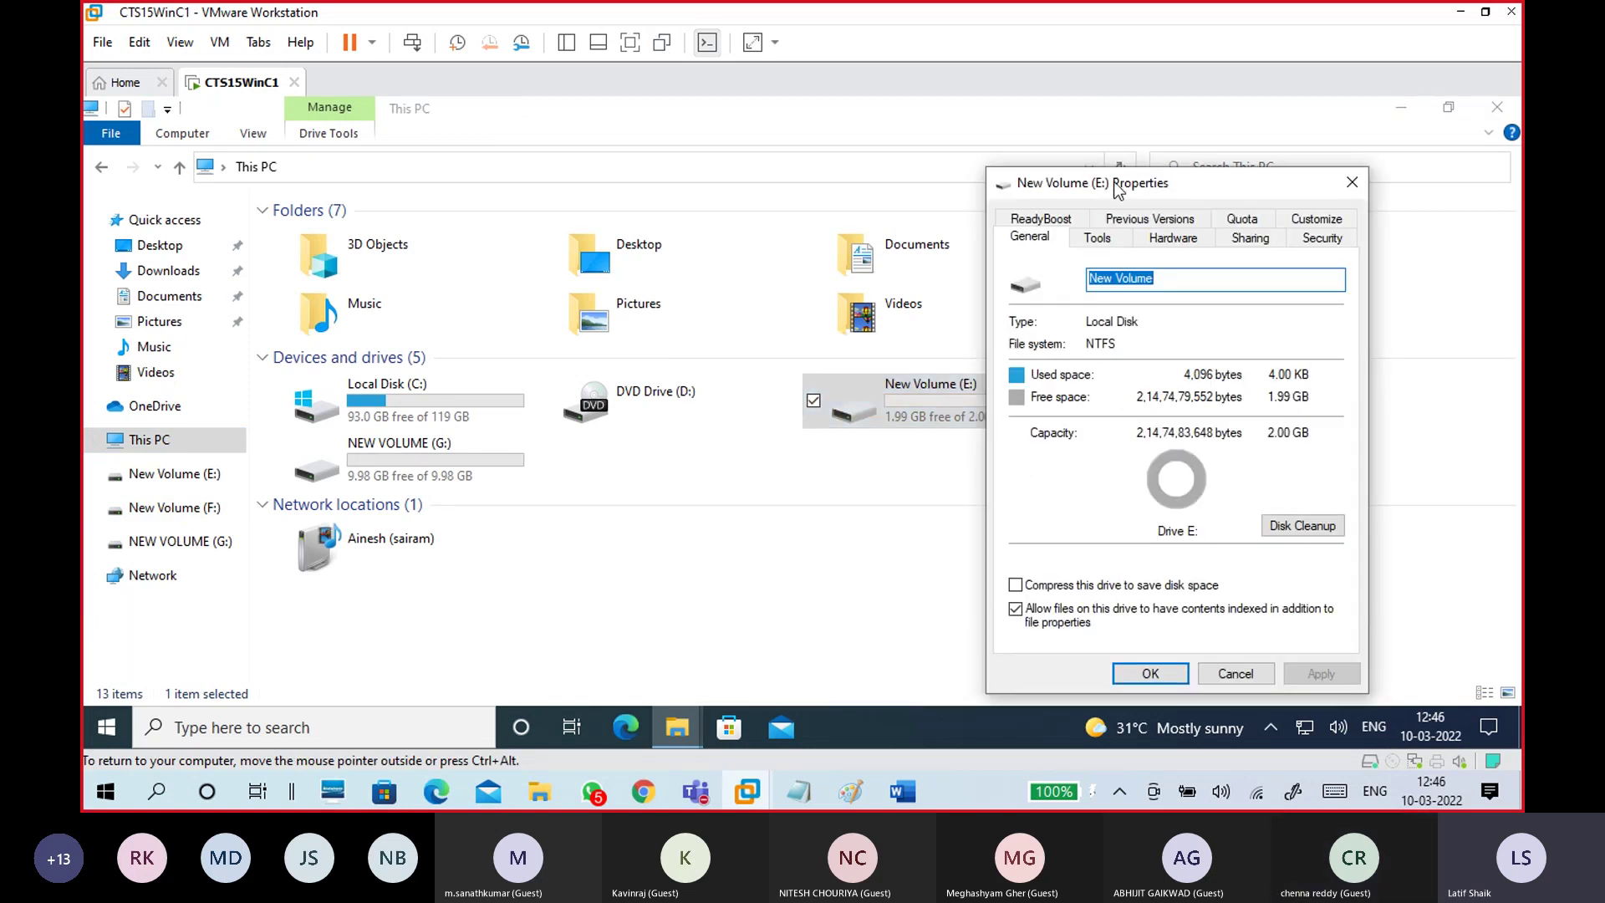
left_click_drag(1103, 173, 932, 157)
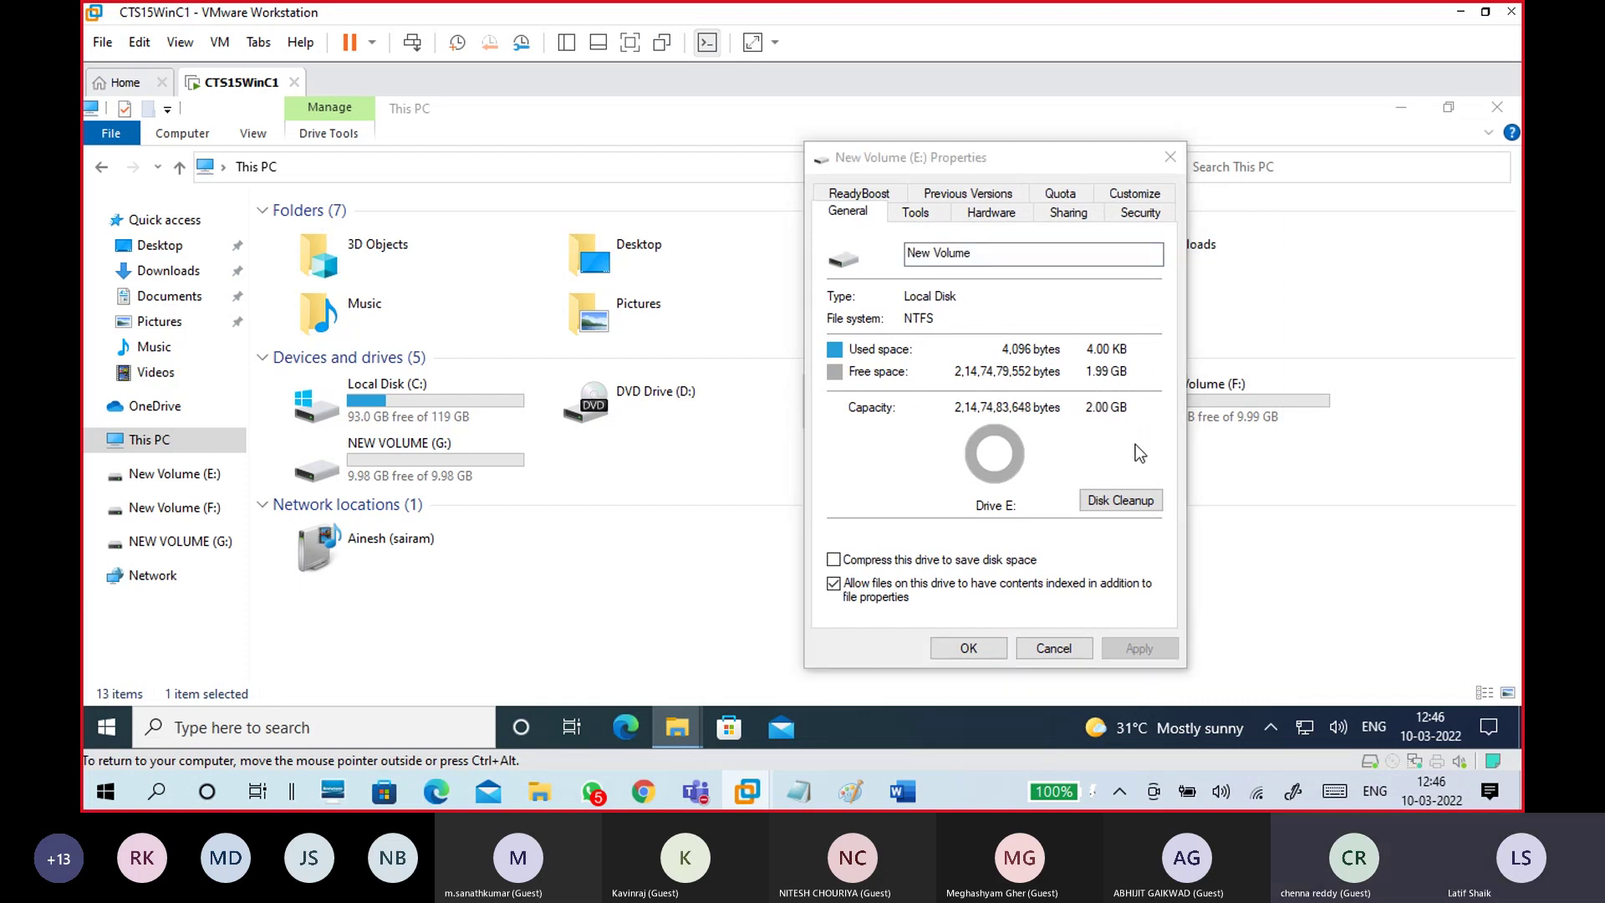
Launch Magnifier by searching 'mag' from Start
key("super")
type("m")
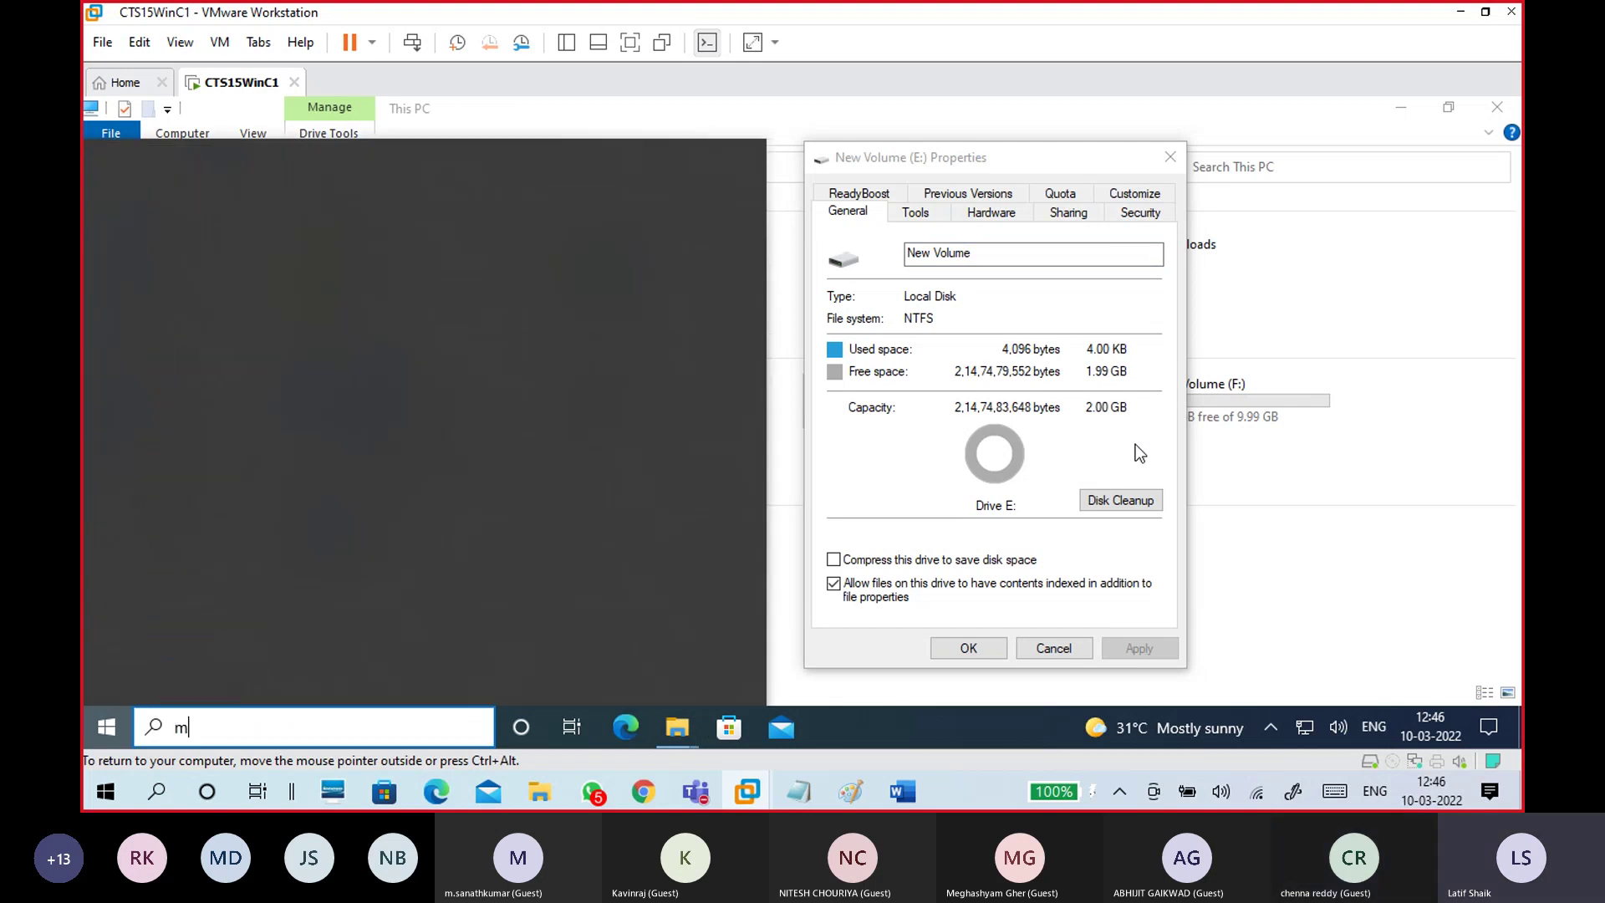
type("ag")
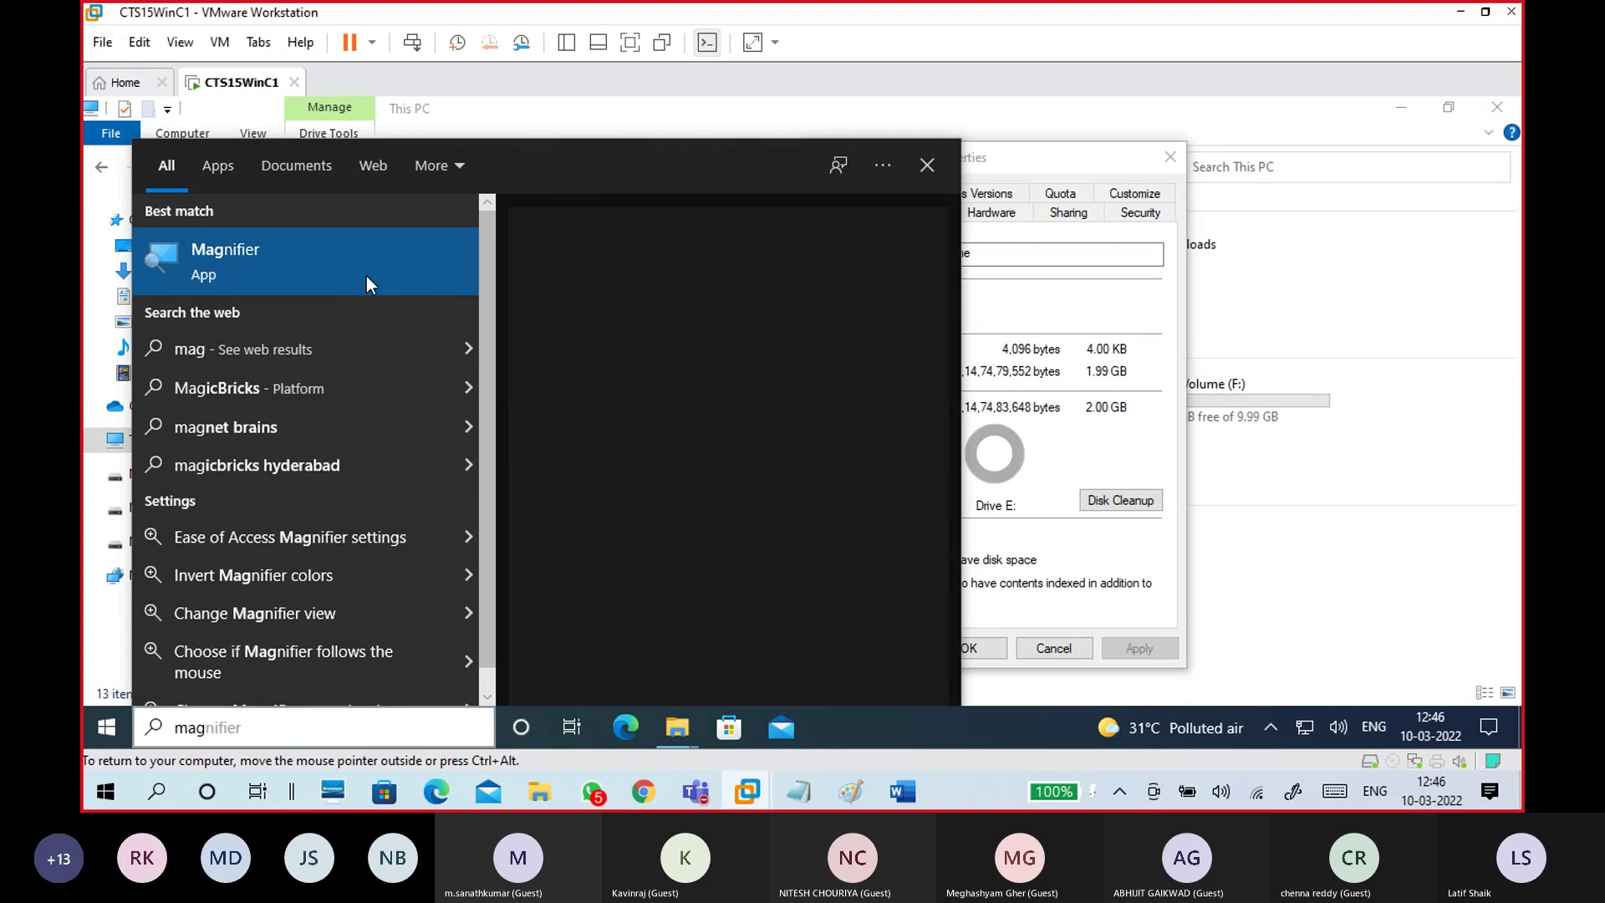
left_click(366, 276)
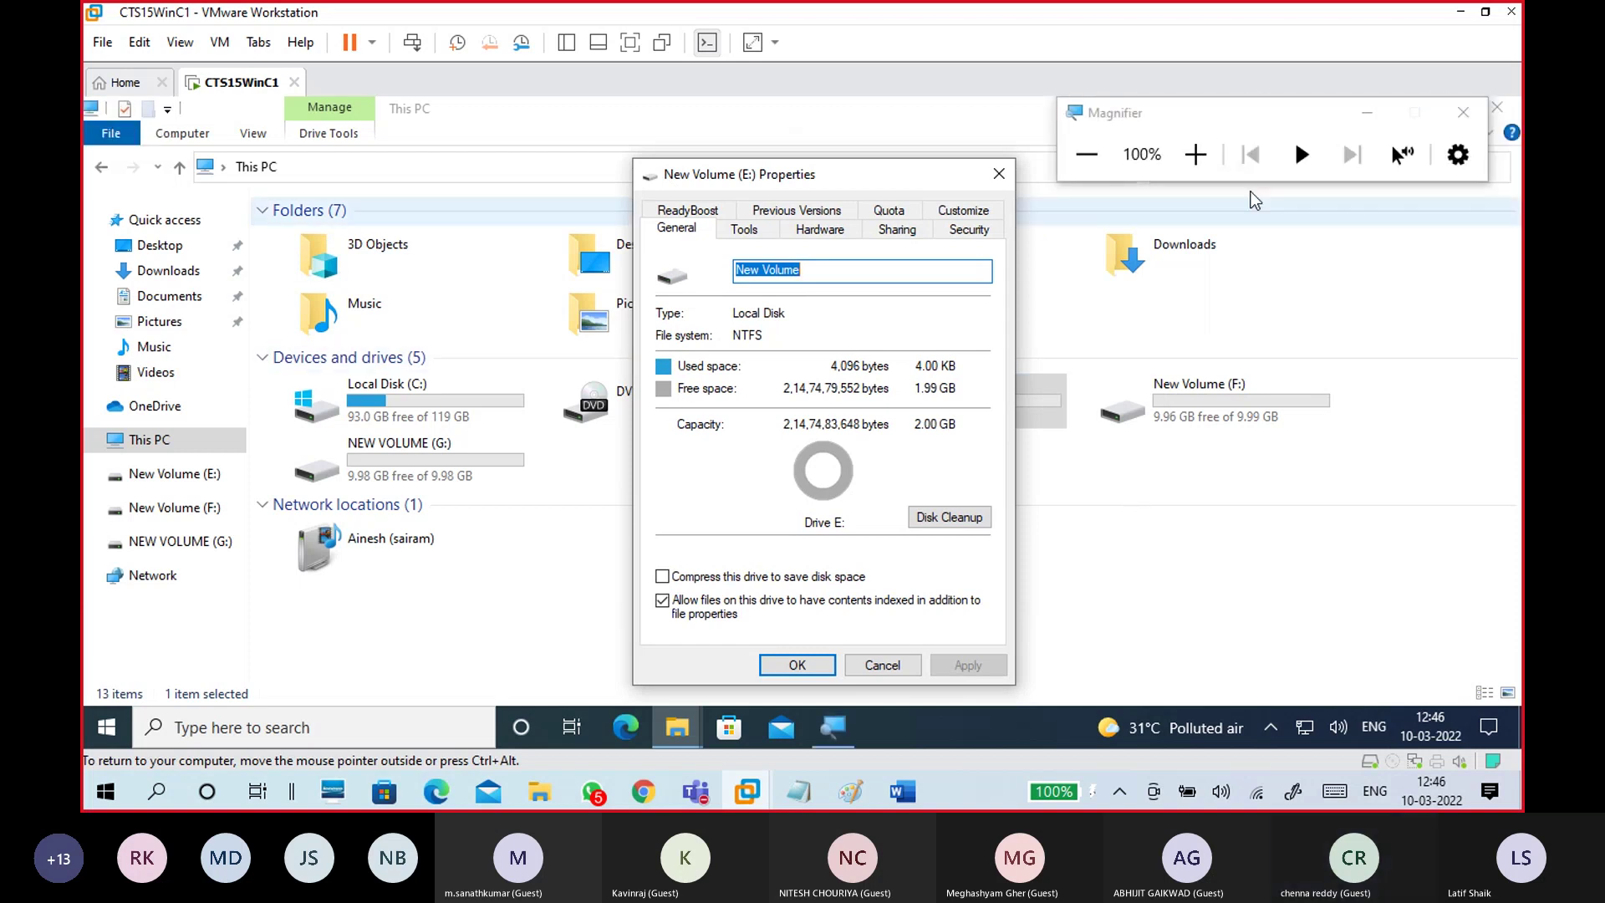
Zoom to 200% to inspect E:'s 2.00 GB capacity, then return to 100% and reposition Magnifier
left_click(1195, 154)
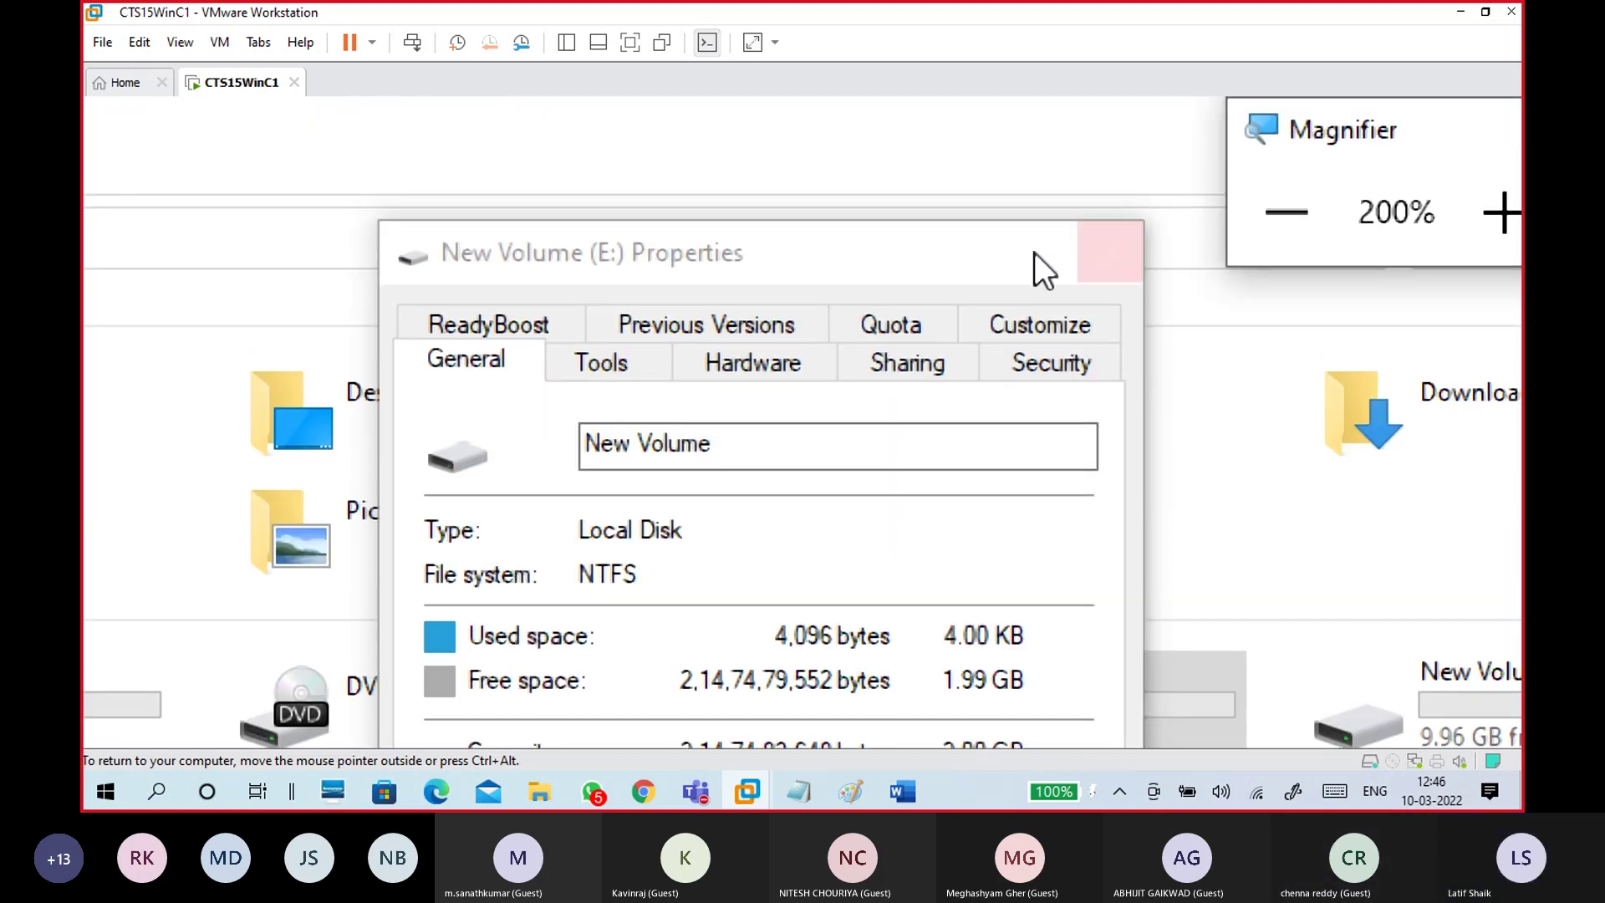
left_click(945, 251)
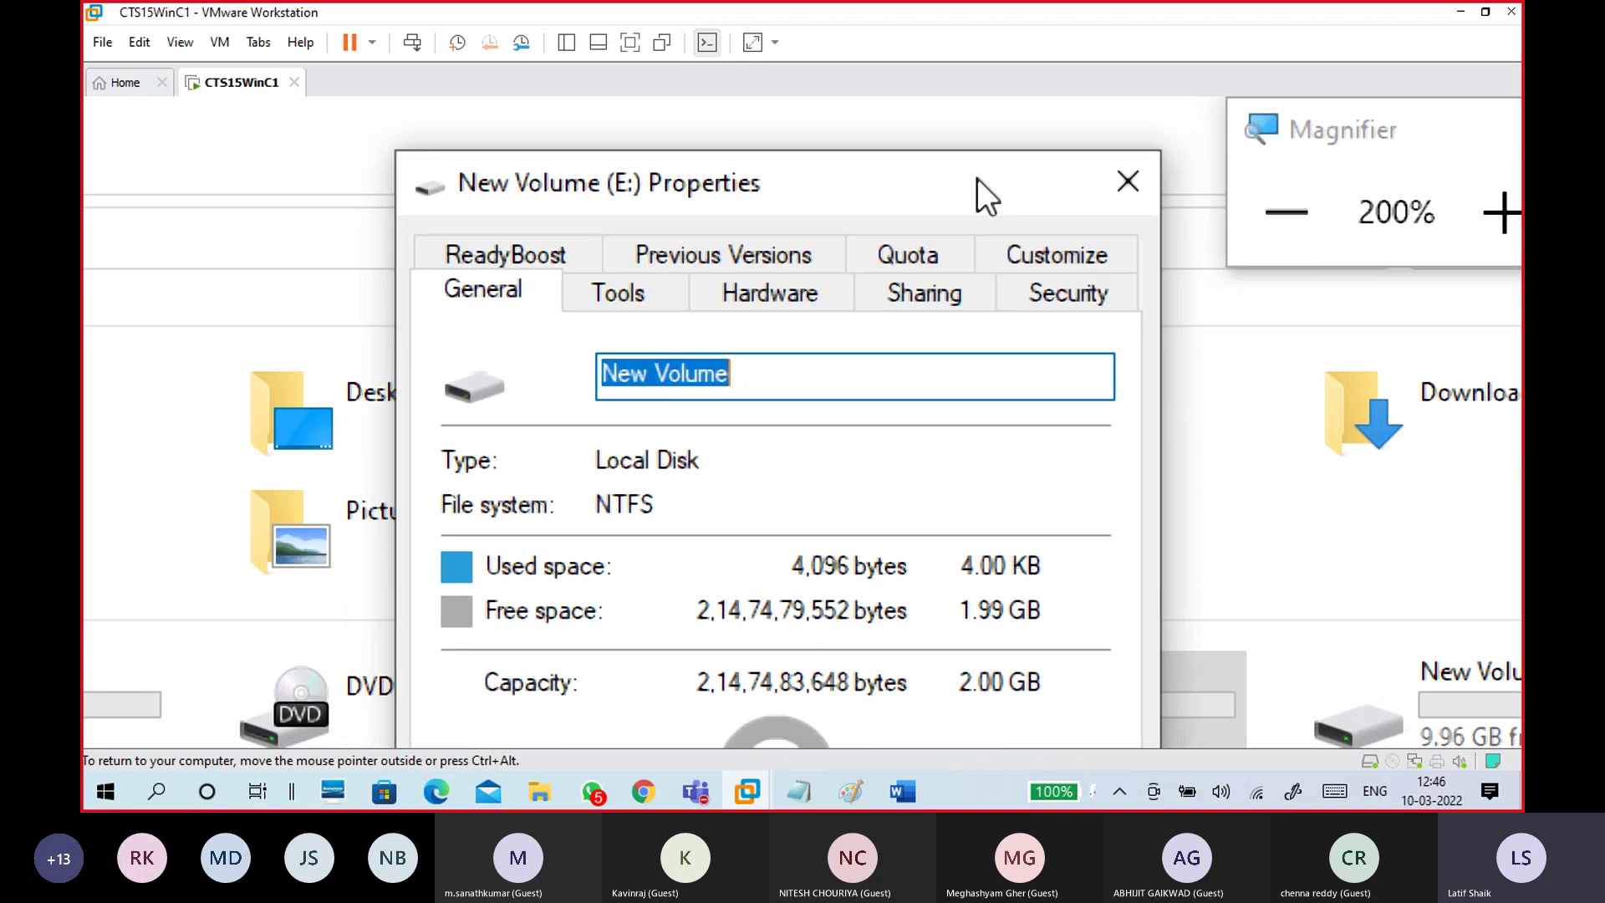
left_click(1307, 228)
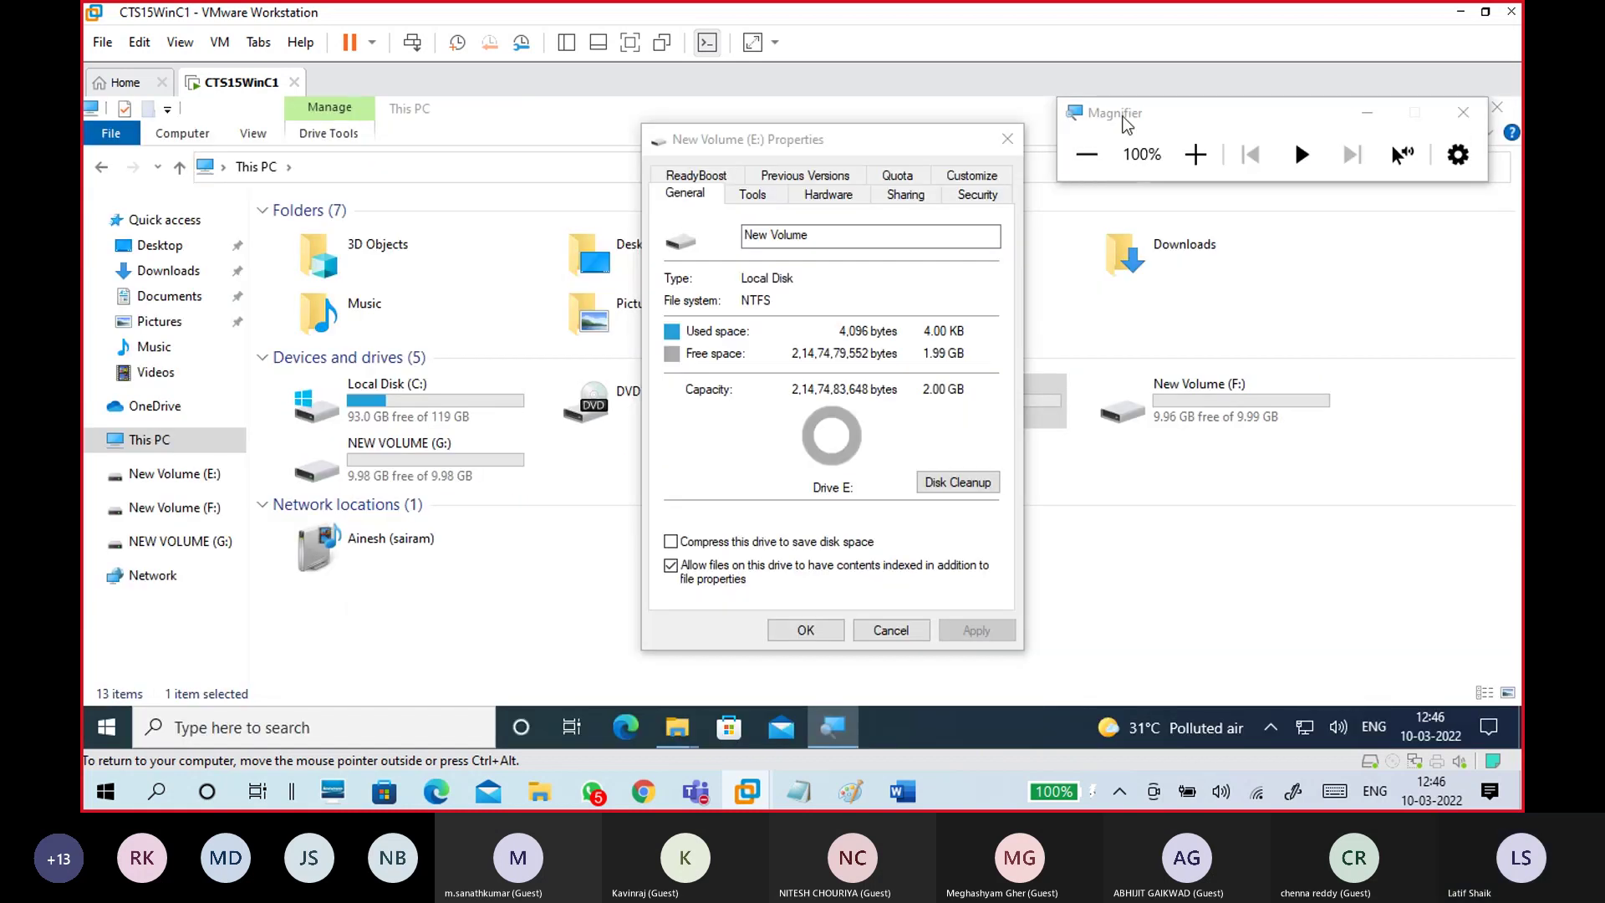
left_click_drag(1122, 117, 1147, 148)
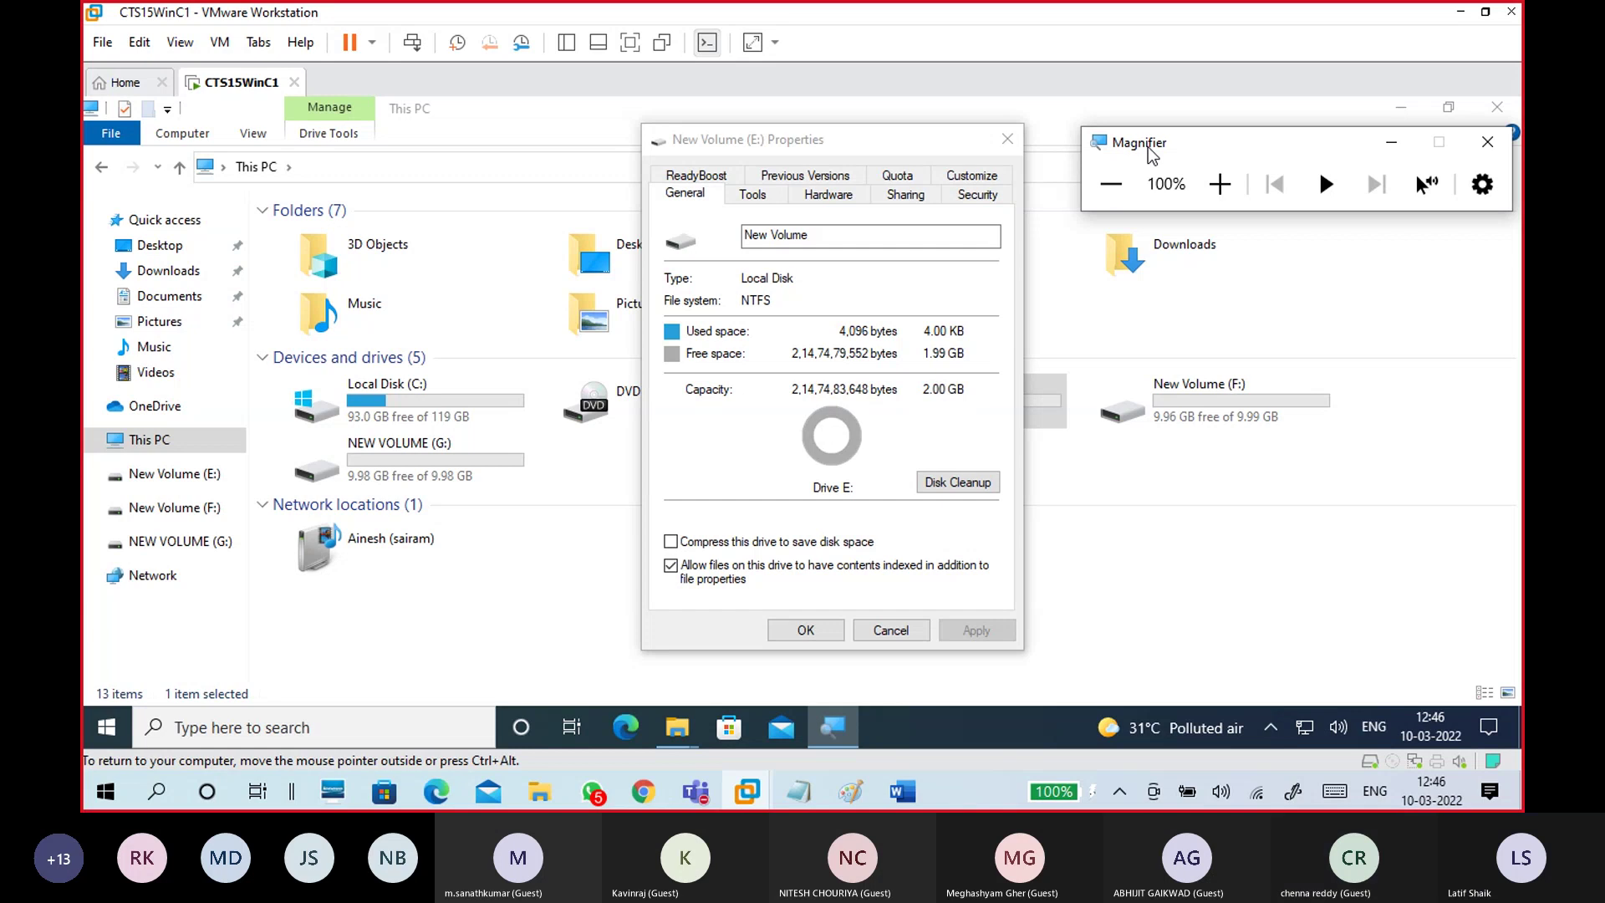
left_click_drag(1147, 149, 1184, 144)
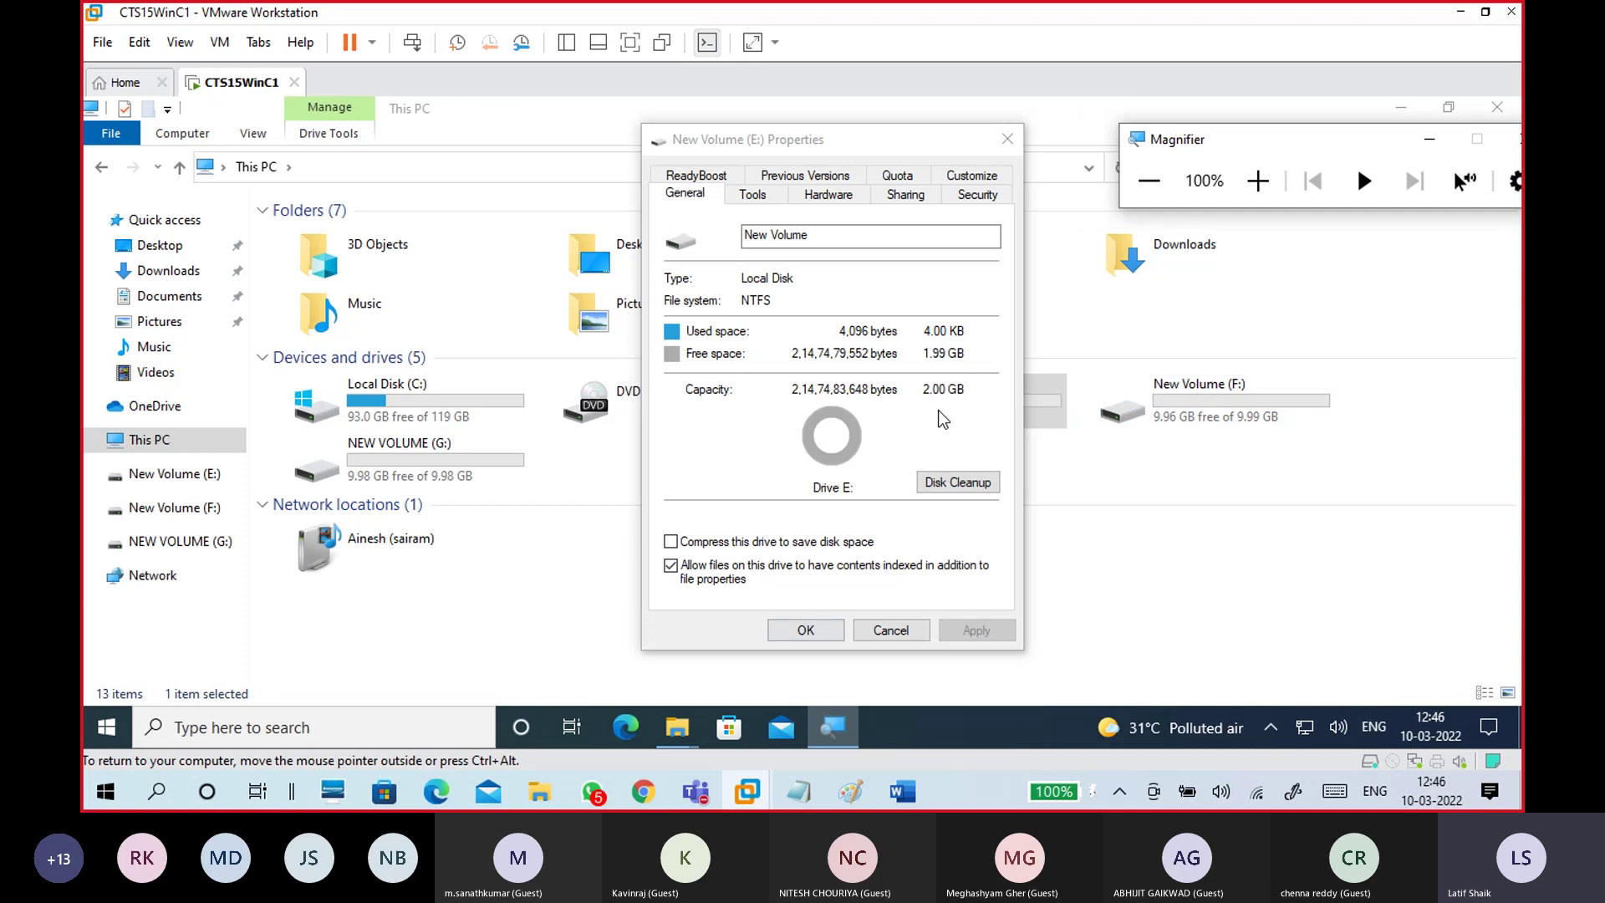
Close E: Properties, File Explorer, and Magnifier, leaving Student2's desktop
left_click(1007, 139)
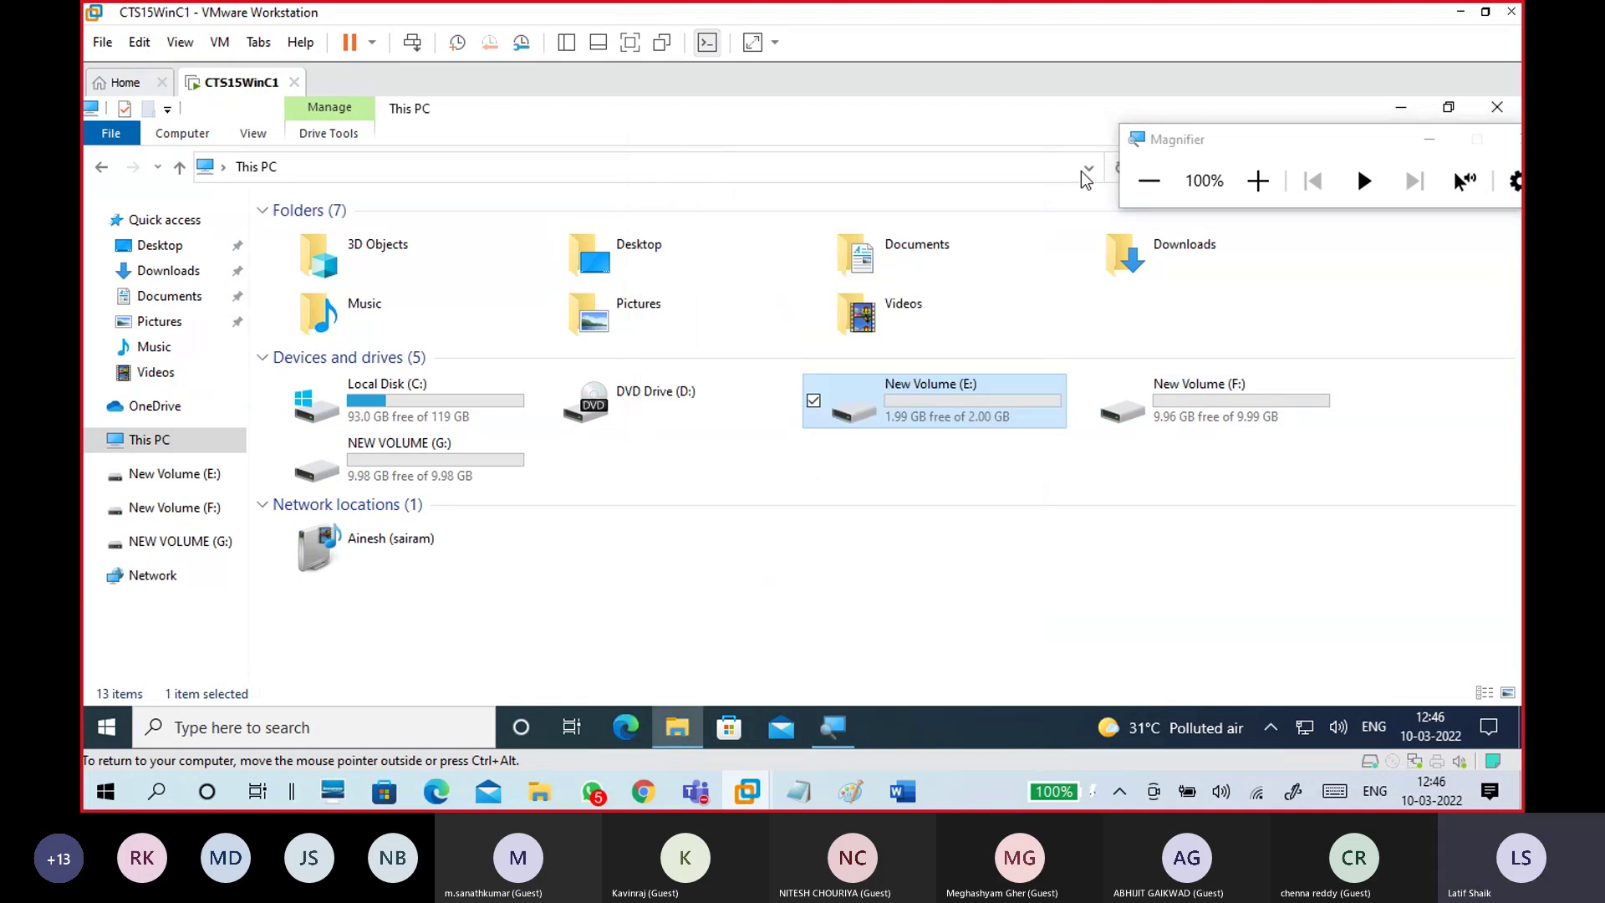
left_click_drag(1236, 147, 1130, 190)
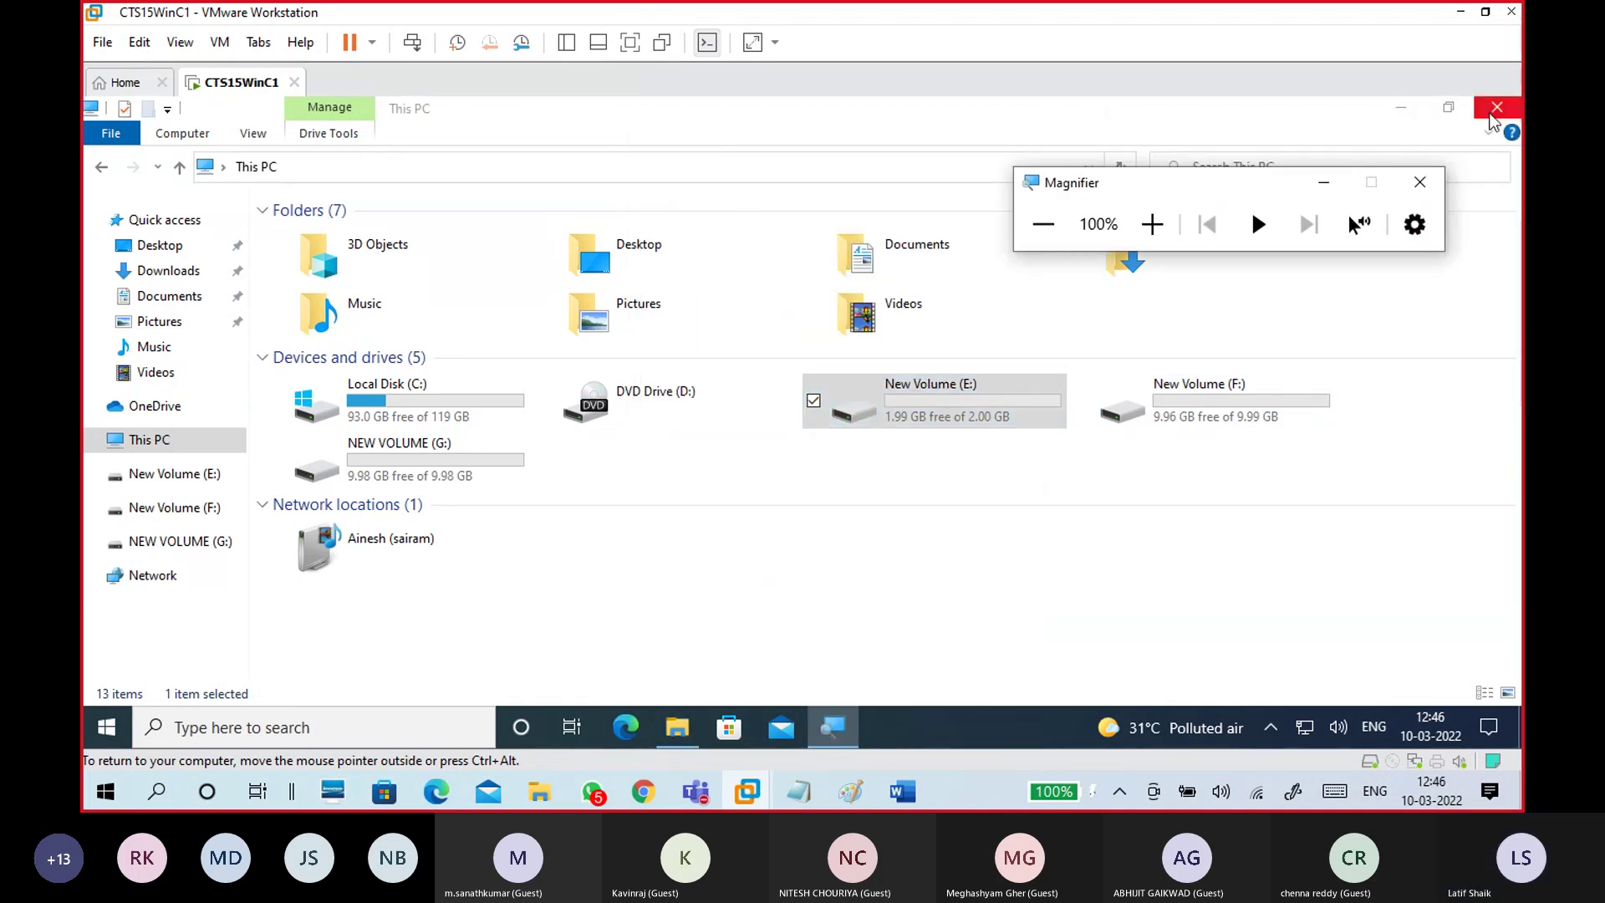
left_click(1494, 109)
left_click(1419, 181)
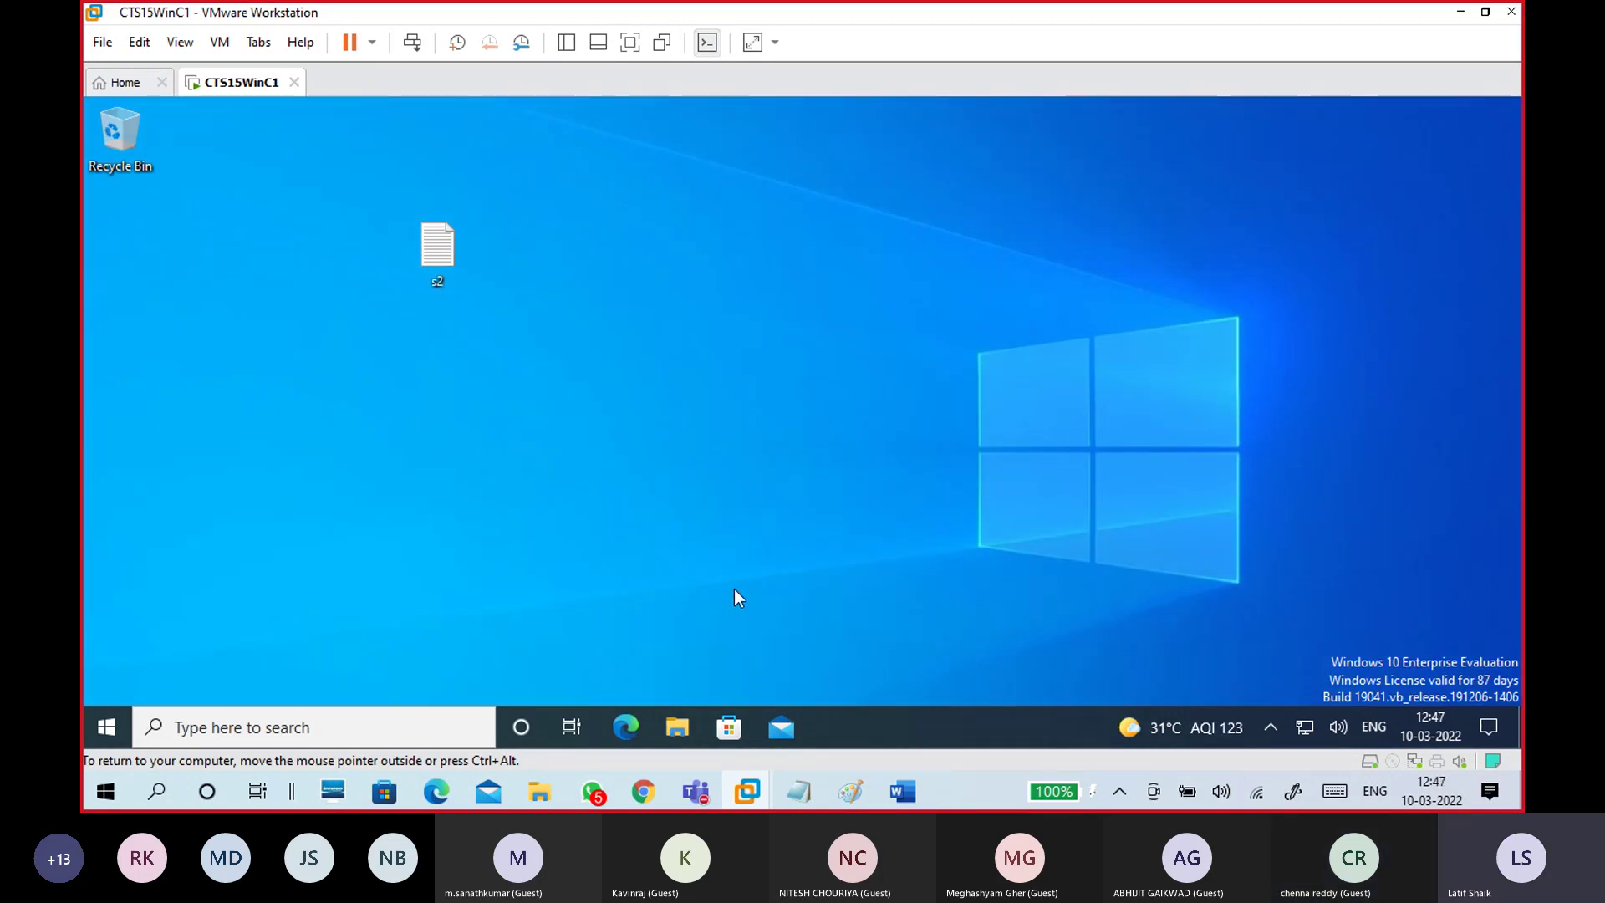